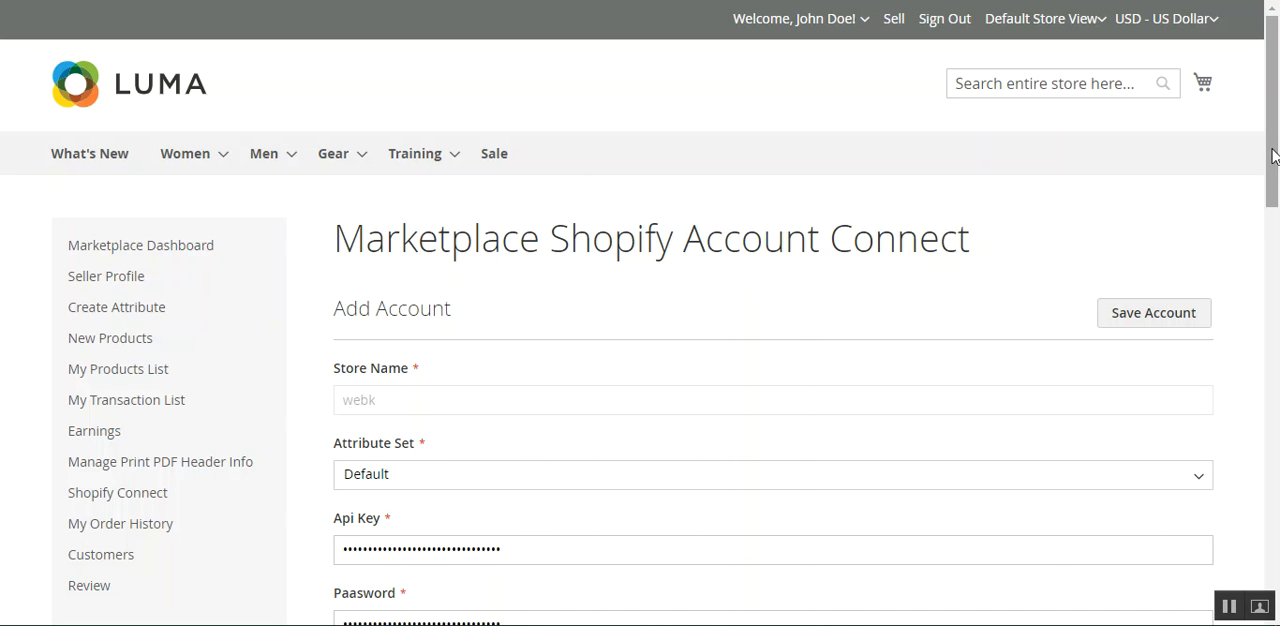
Open the Account Connect page from the seller's Shopify Connect options.
scroll(1275, 272, down, 2)
drag(1275, 272, 1265, 163)
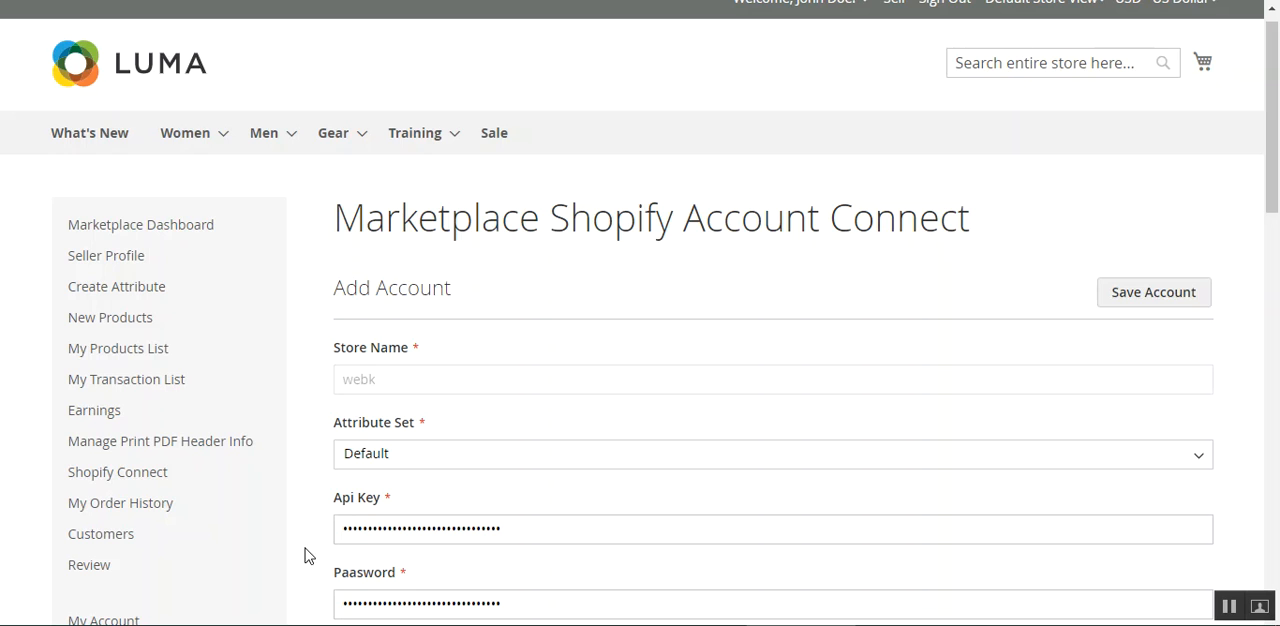
mouse_move(100, 488)
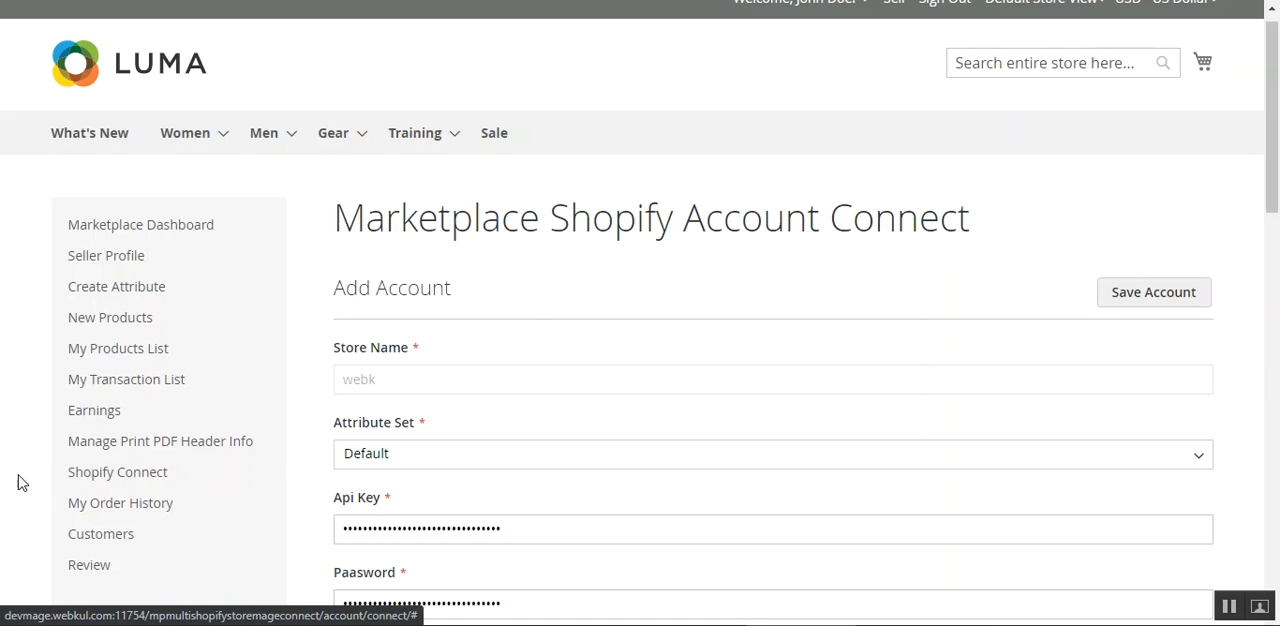
scroll(205, 483, down, 2)
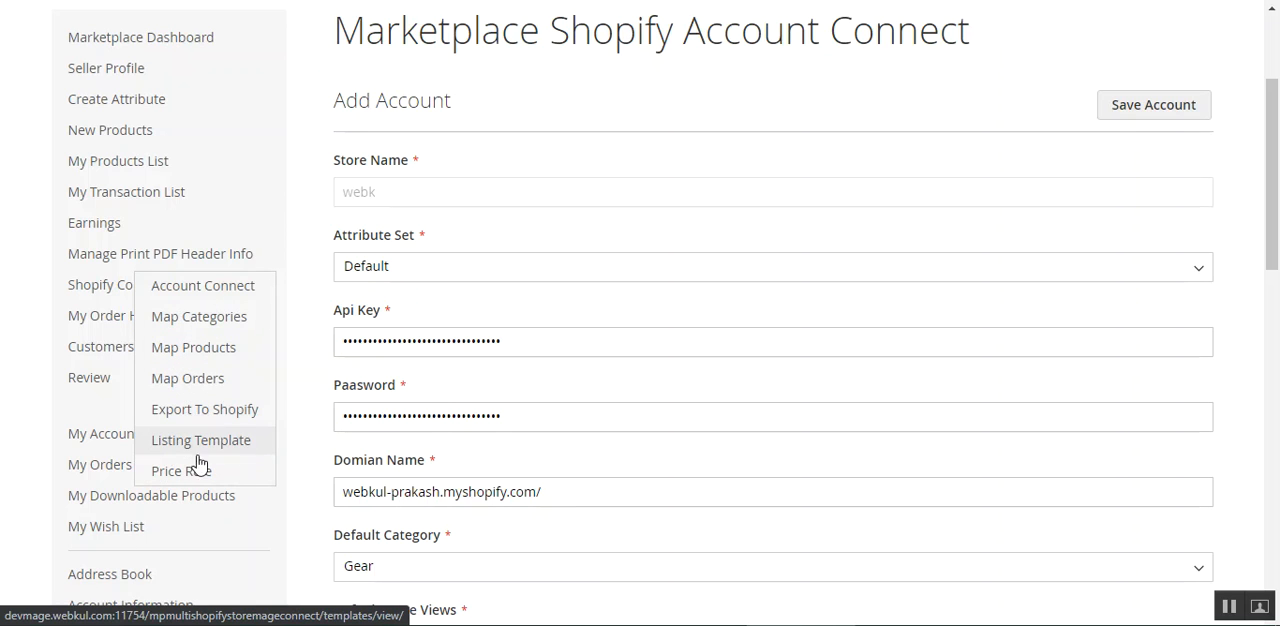
right_click(197, 293)
click(272, 299)
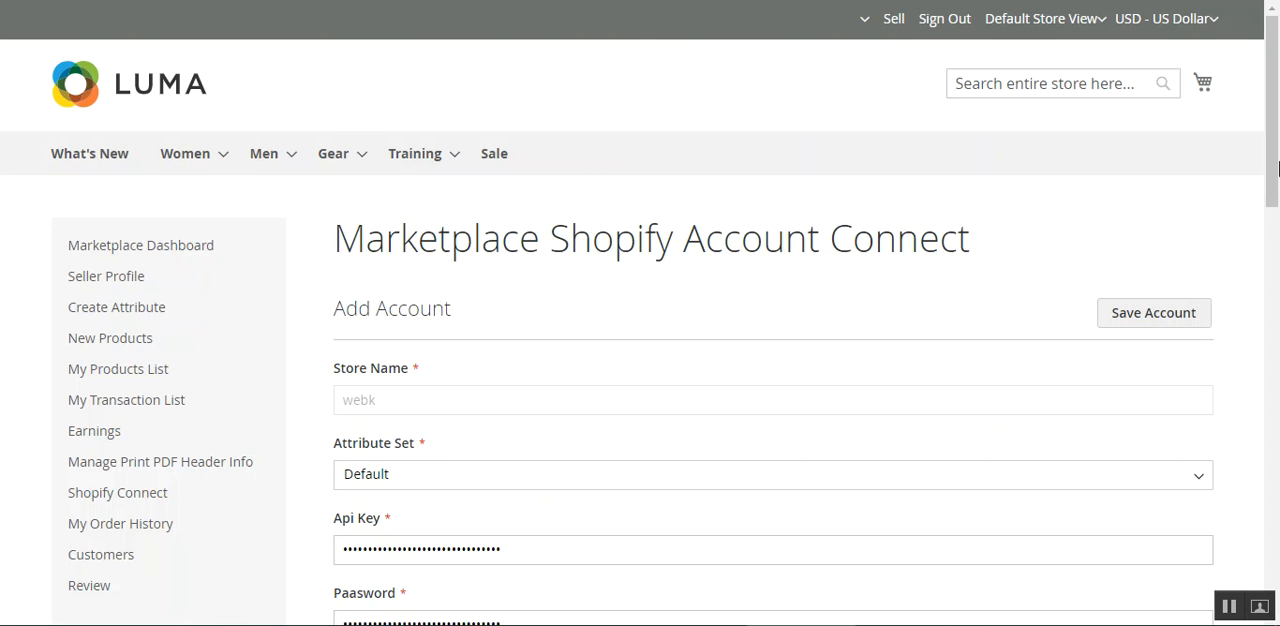
Review the Shopify Connect options and the Attribute Set choices for the Shopify account.
scroll(1276, 157, down, 3)
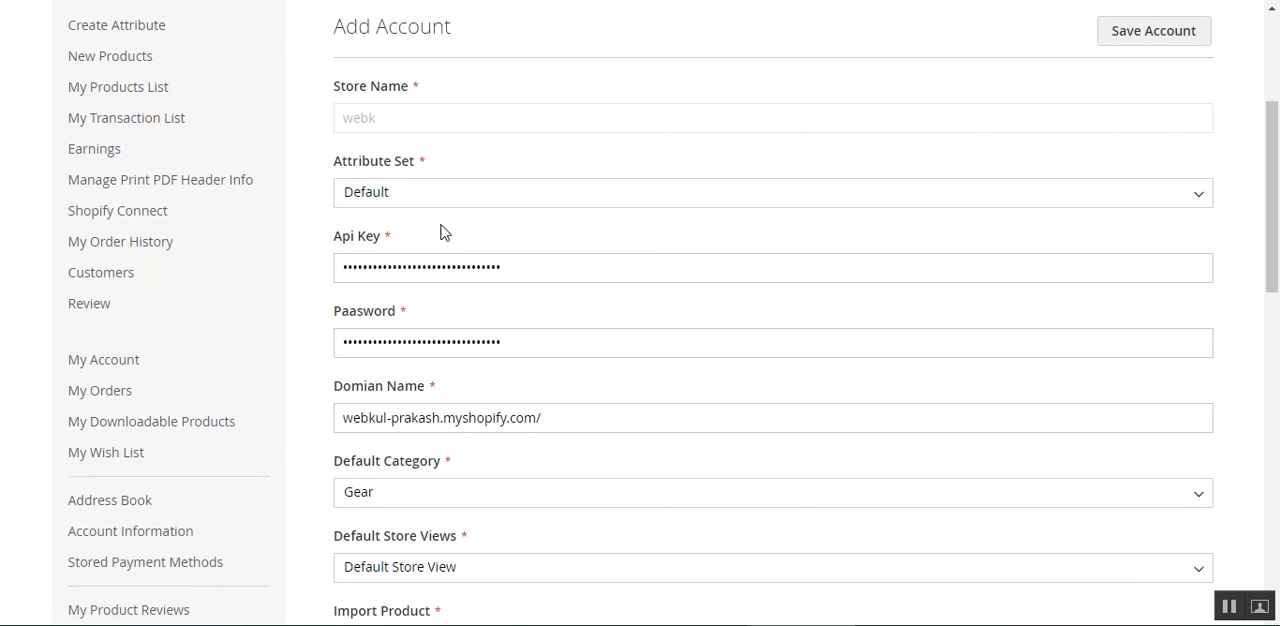
mouse_move(190, 227)
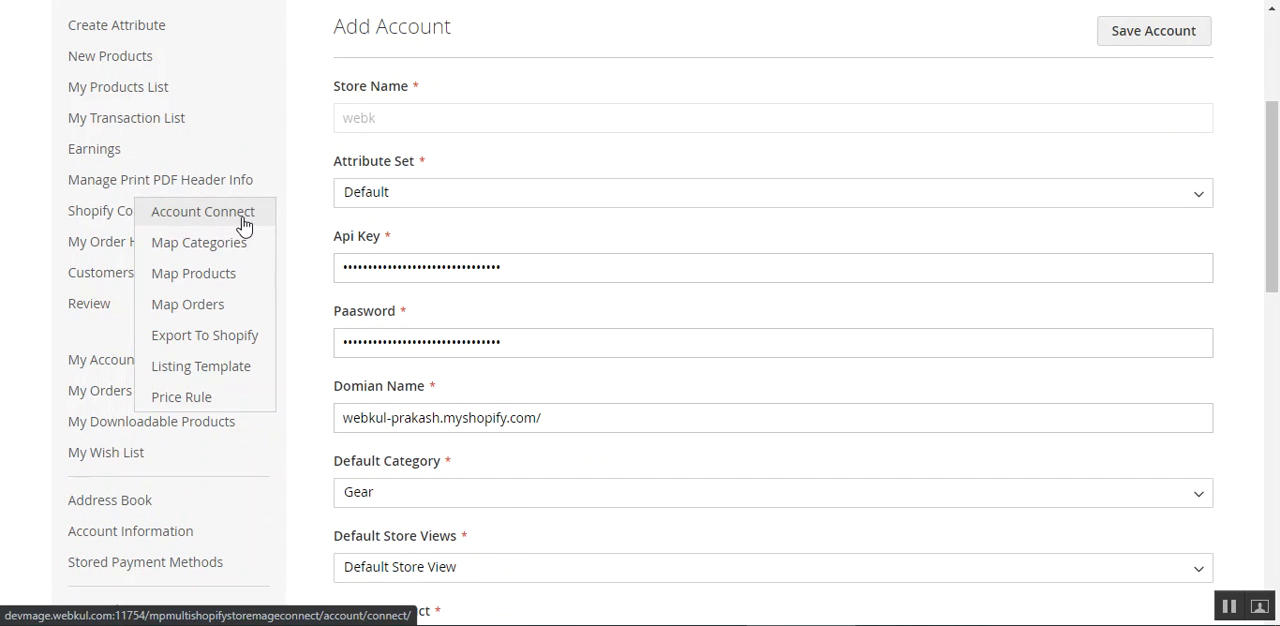
scroll(530, 326, up, 1)
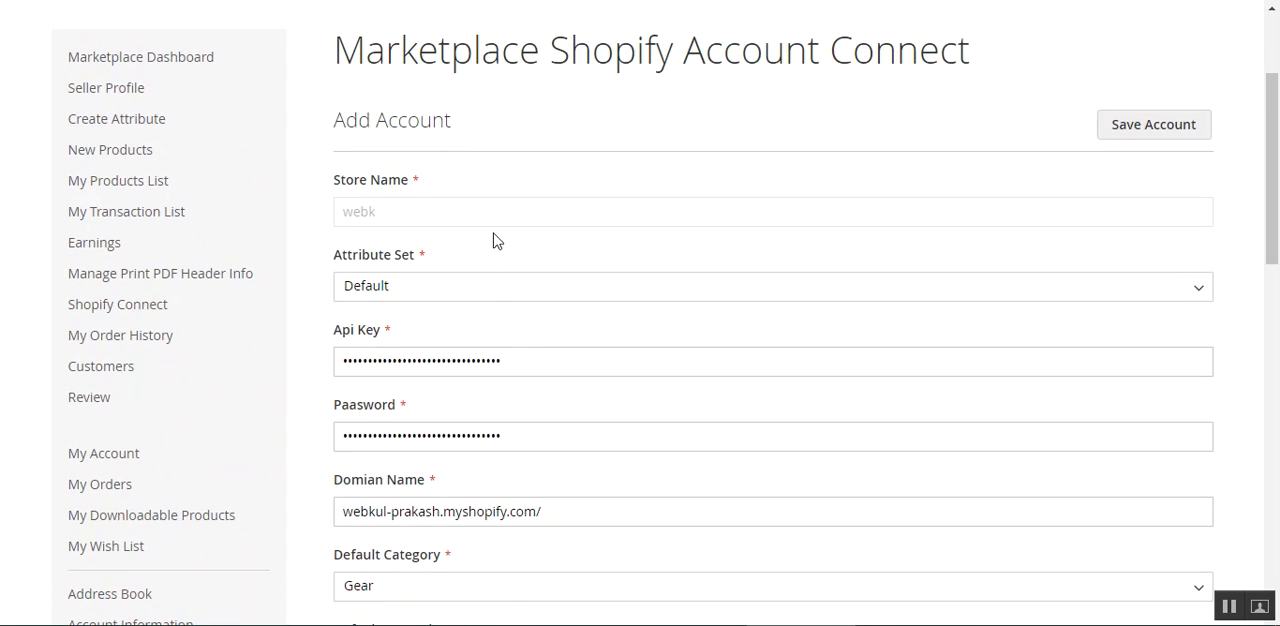
click(514, 297)
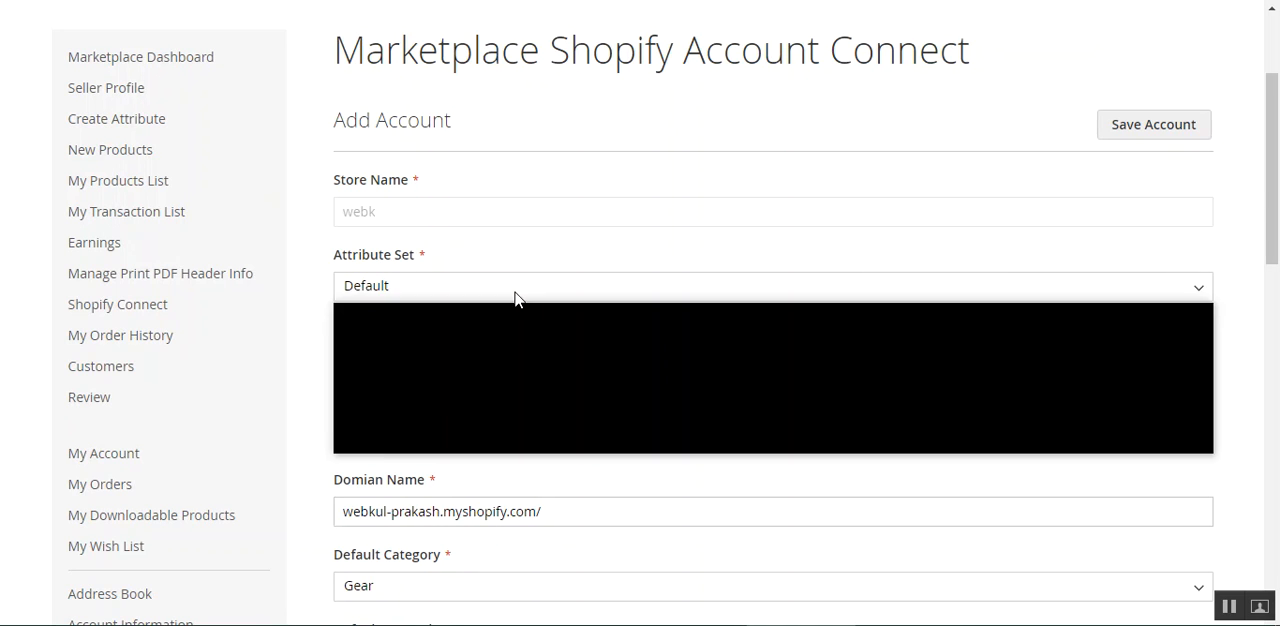
click(525, 257)
Examine the API key, password and domain name fields of the Shopify account form.
scroll(590, 325, down, 2)
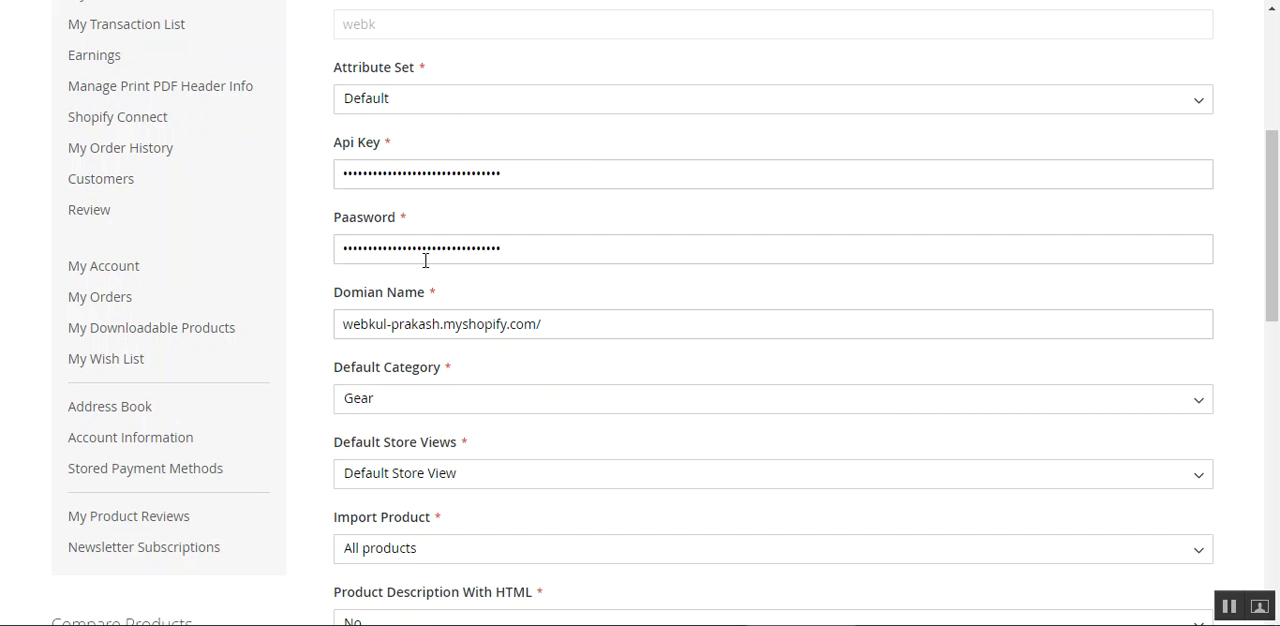
scroll(656, 408, up, 2)
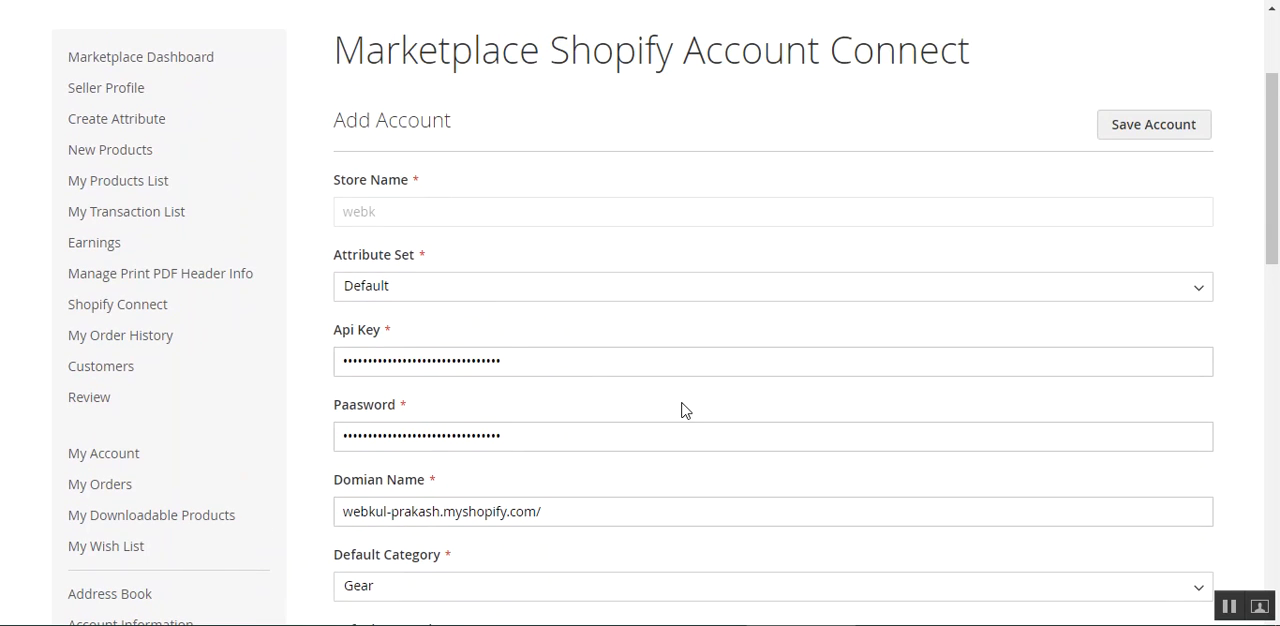
scroll(457, 409, down, 1)
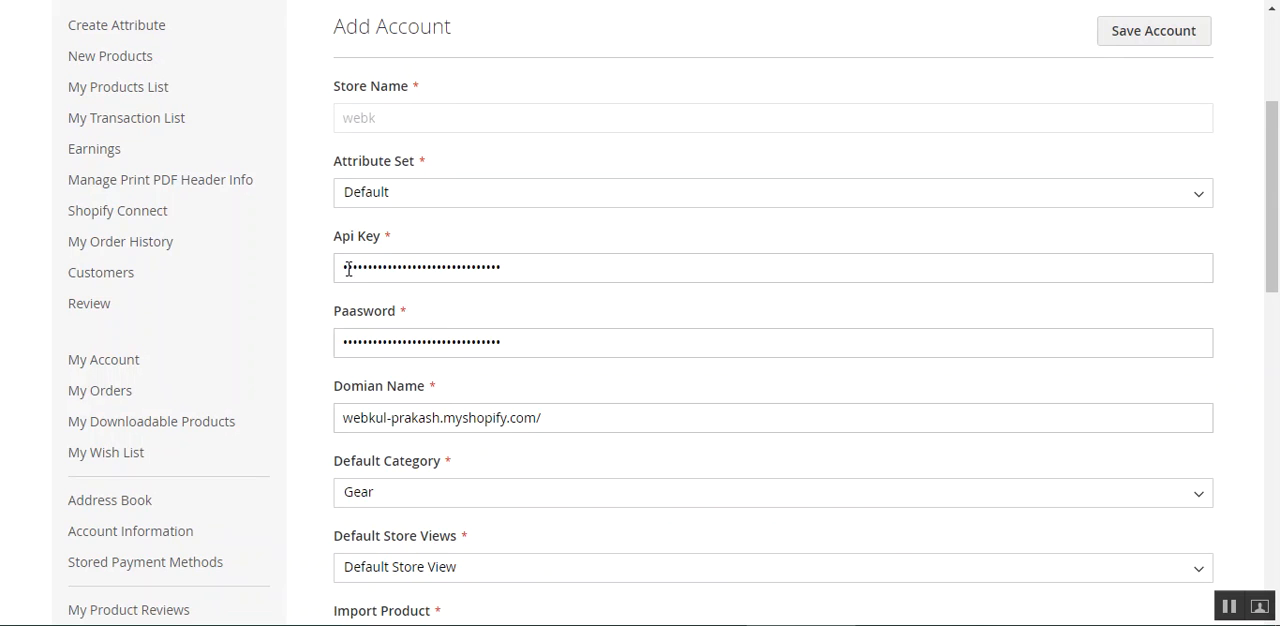
drag(346, 268, 429, 380)
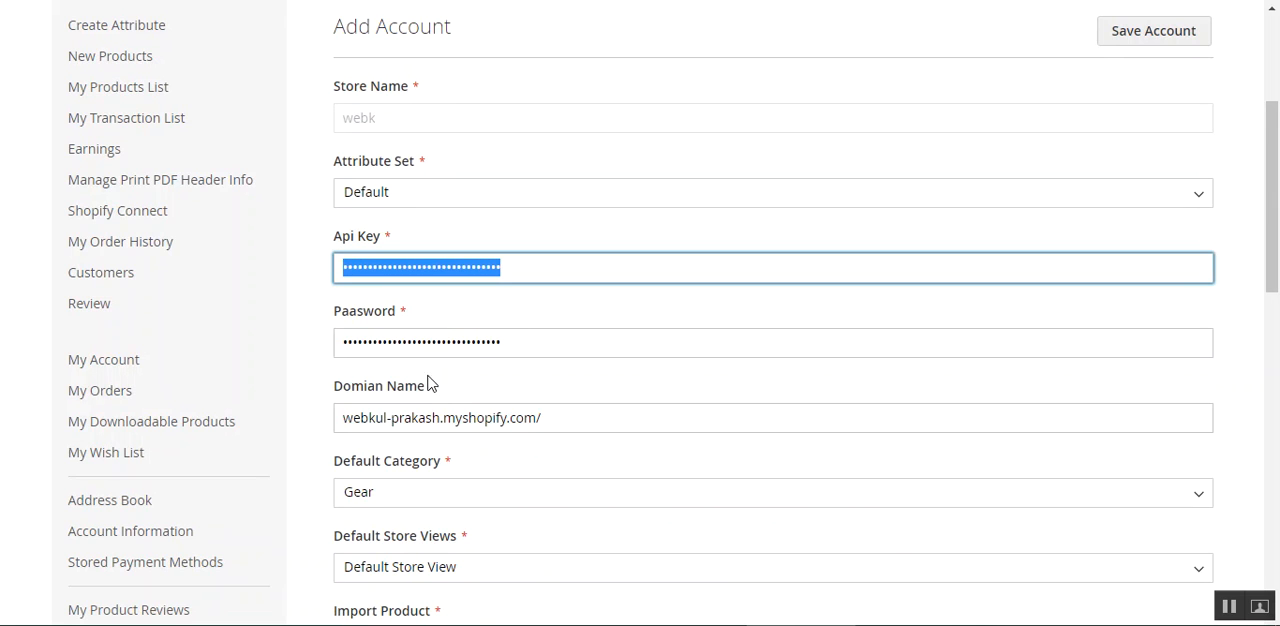
click(303, 346)
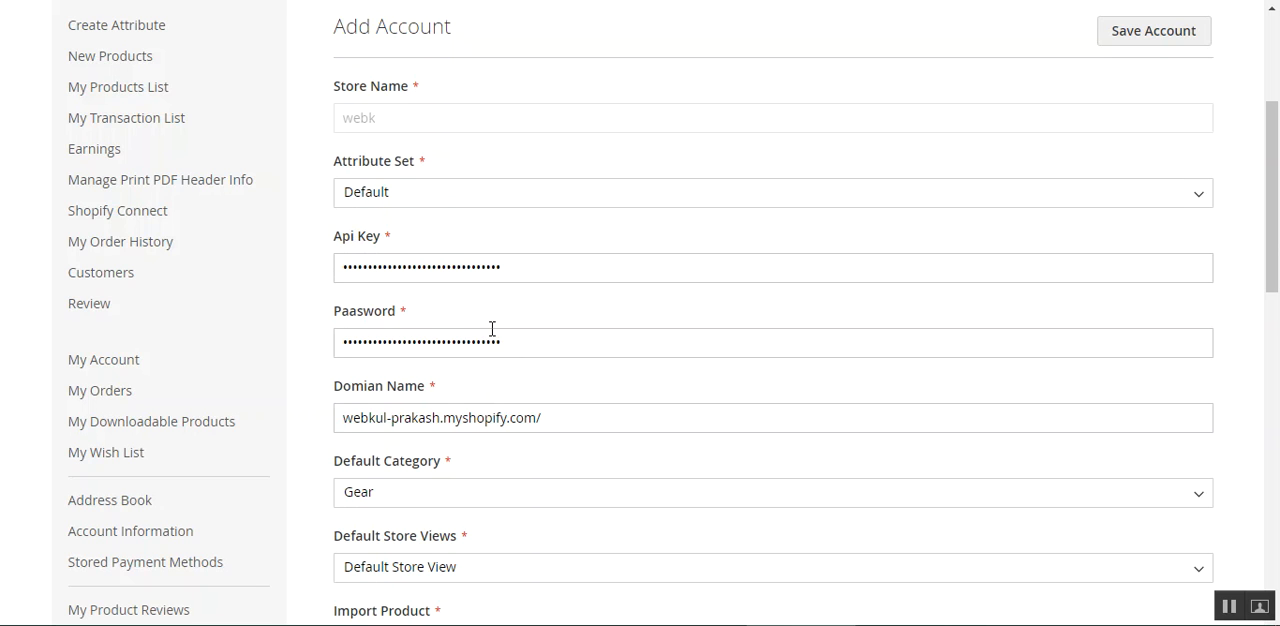
scroll(493, 328, down, 1)
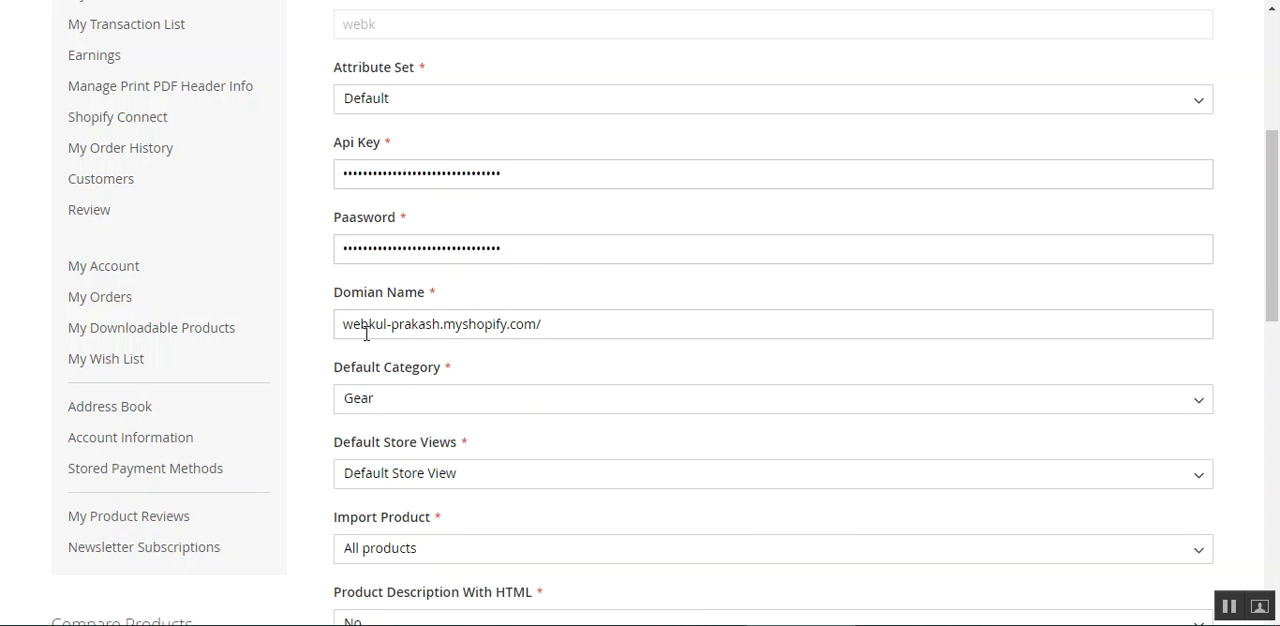
drag(365, 324, 476, 324)
click(541, 324)
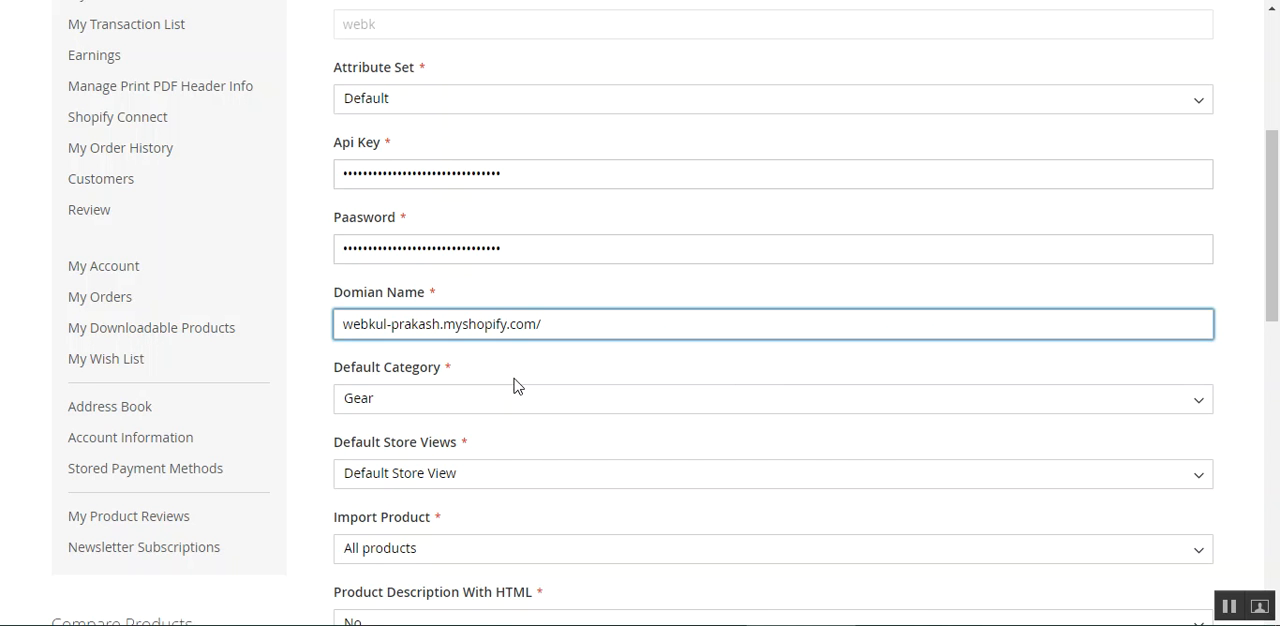
Review the available choices for Default Category and Default Store Views, keeping Default Store View selected.
scroll(478, 405, down, 2)
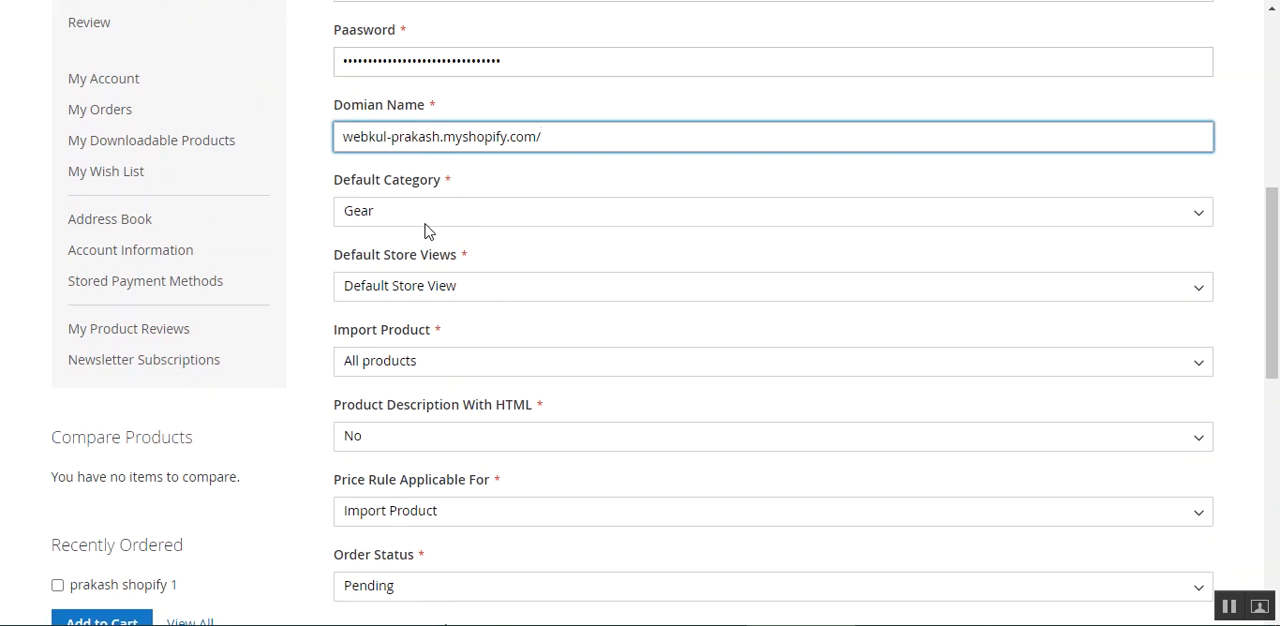
click(493, 215)
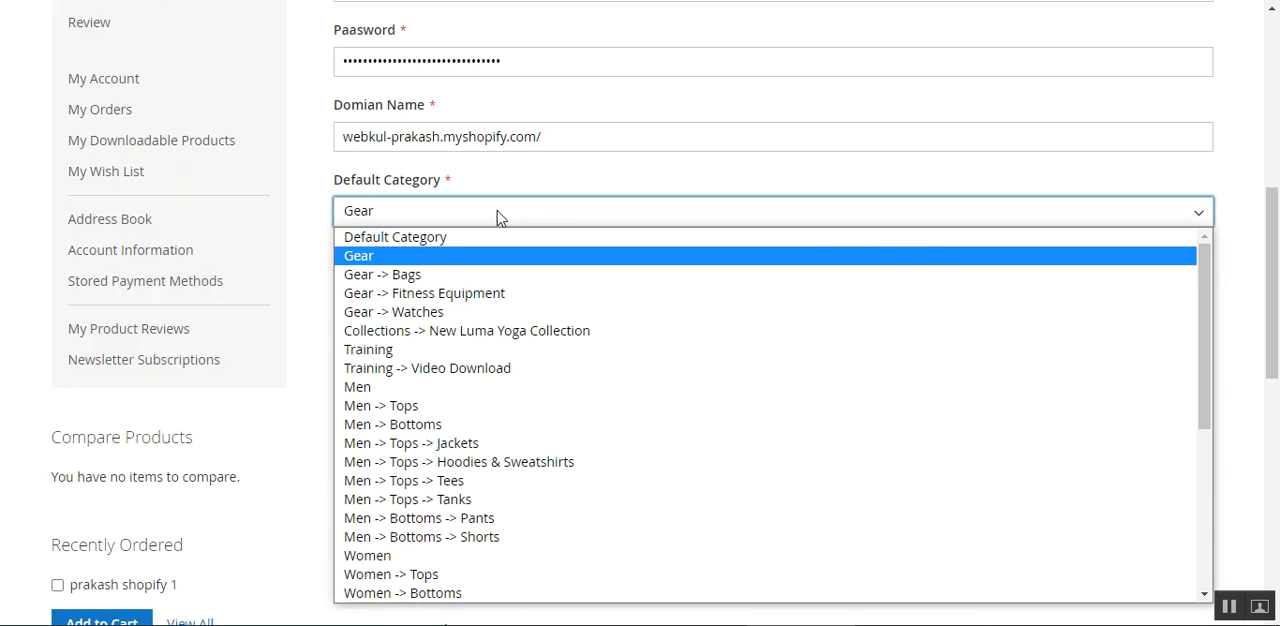
click(588, 175)
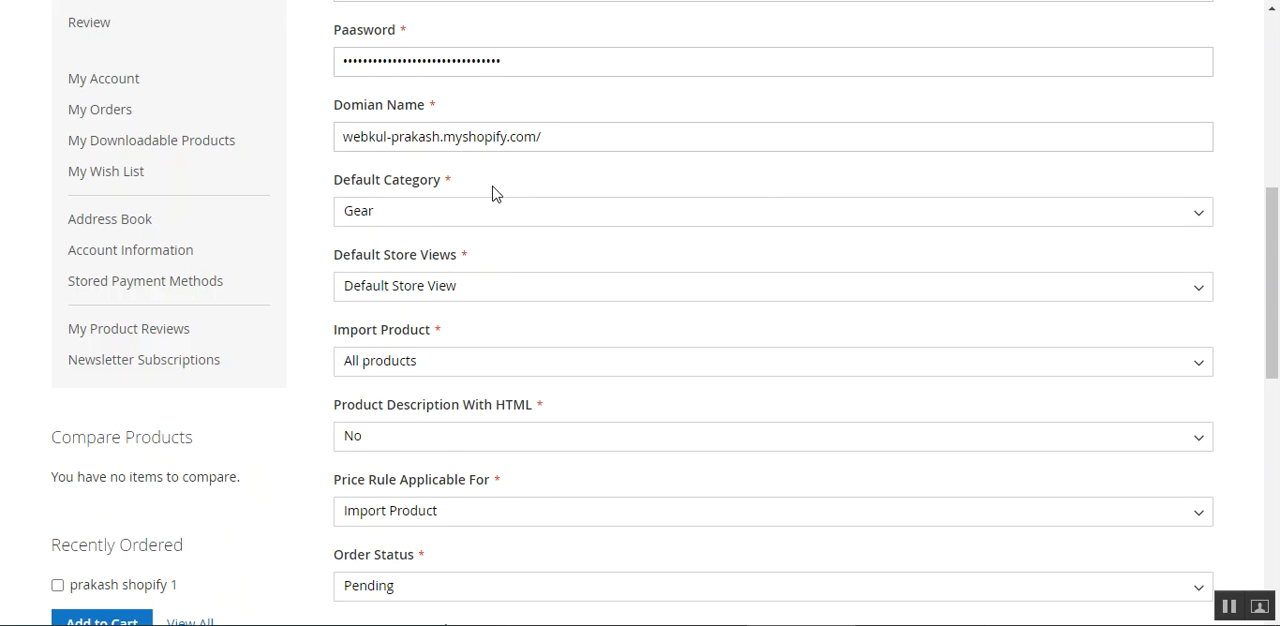
drag(354, 262, 450, 261)
click(569, 242)
click(470, 294)
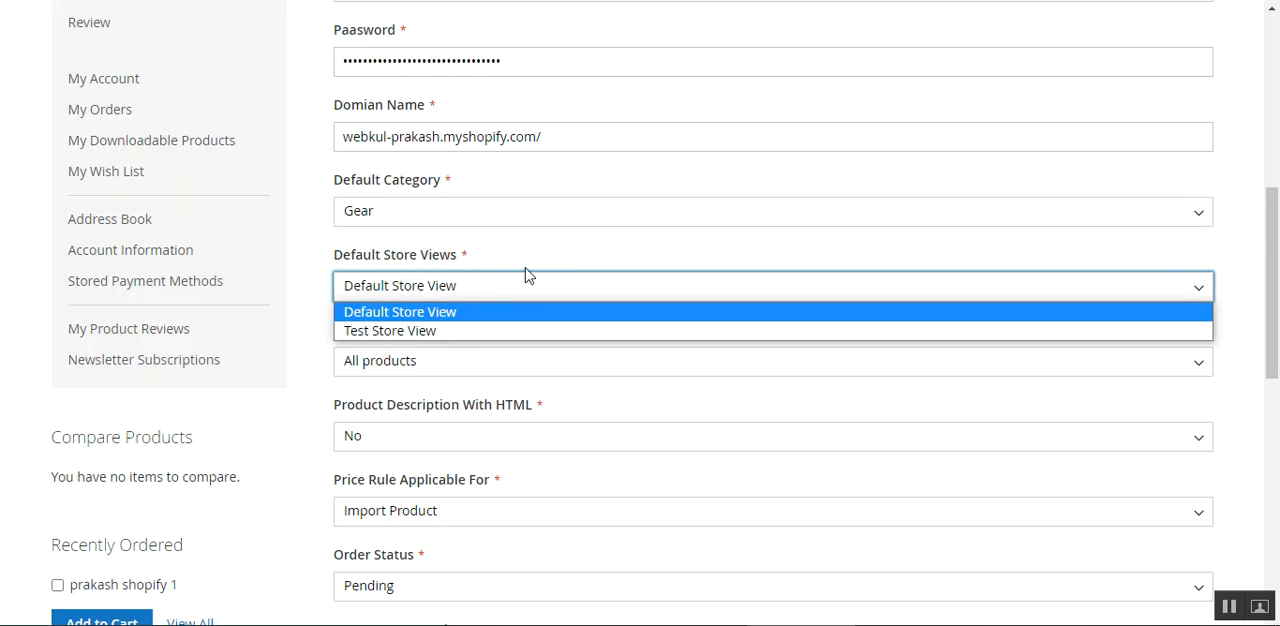
click(469, 311)
scroll(380, 390, up, 1)
scroll(370, 408, down, 3)
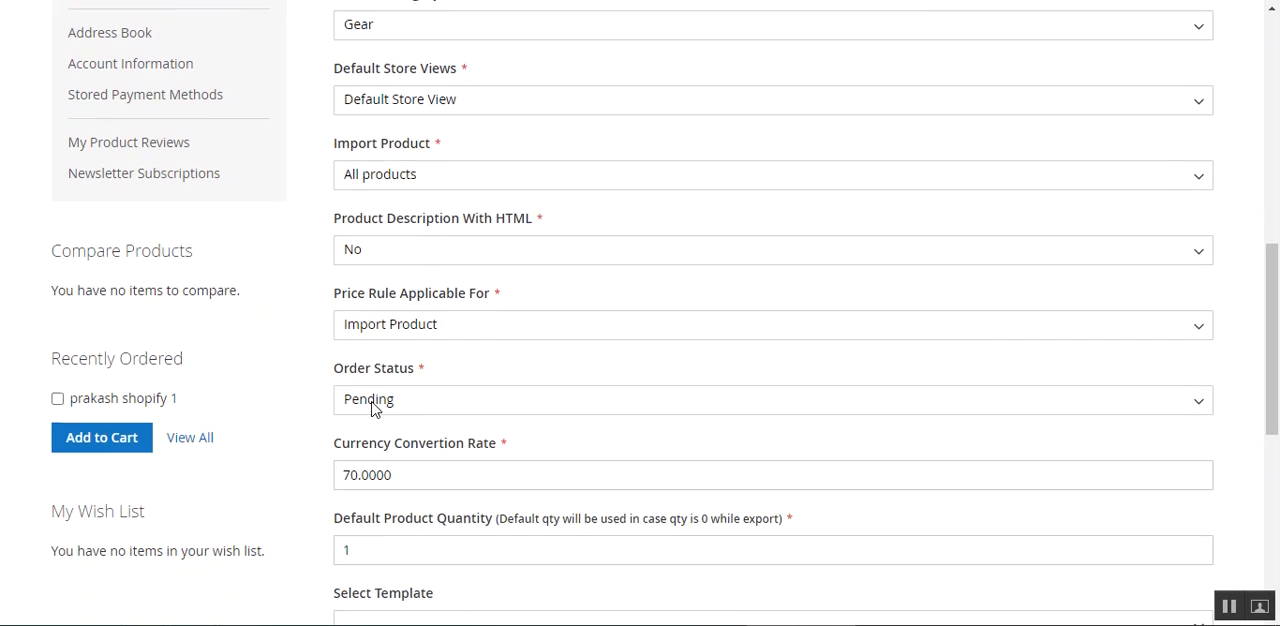
Review the available choices for Import Product and Product Description With HTML.
drag(338, 152, 490, 163)
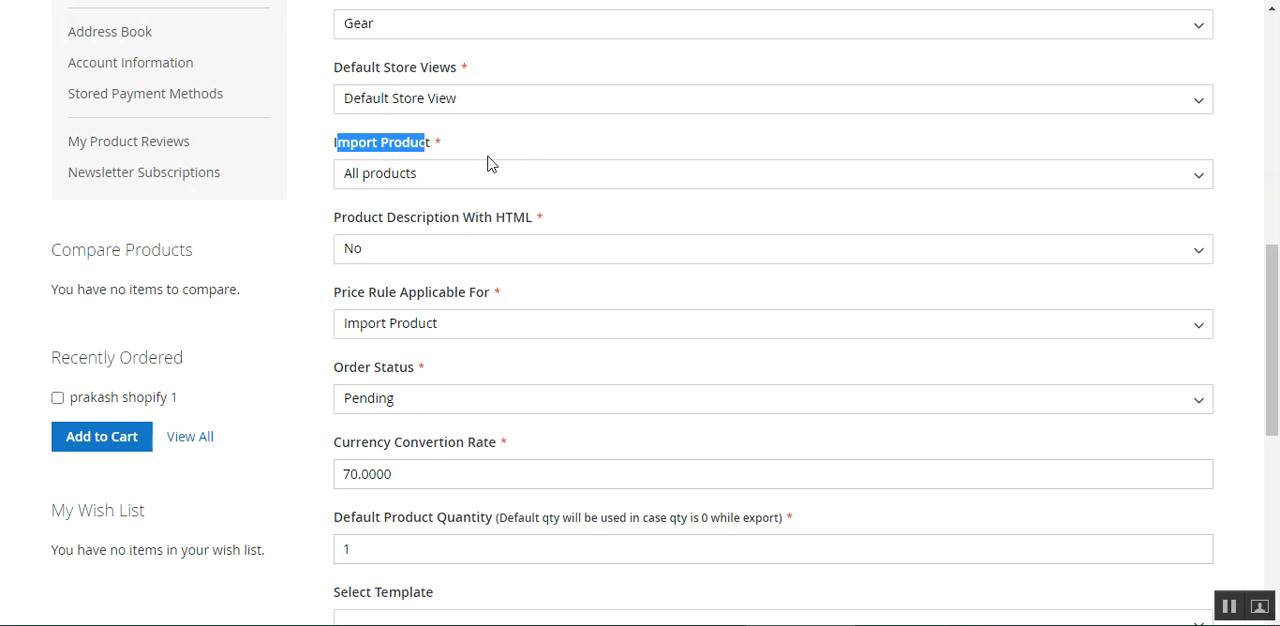
click(466, 177)
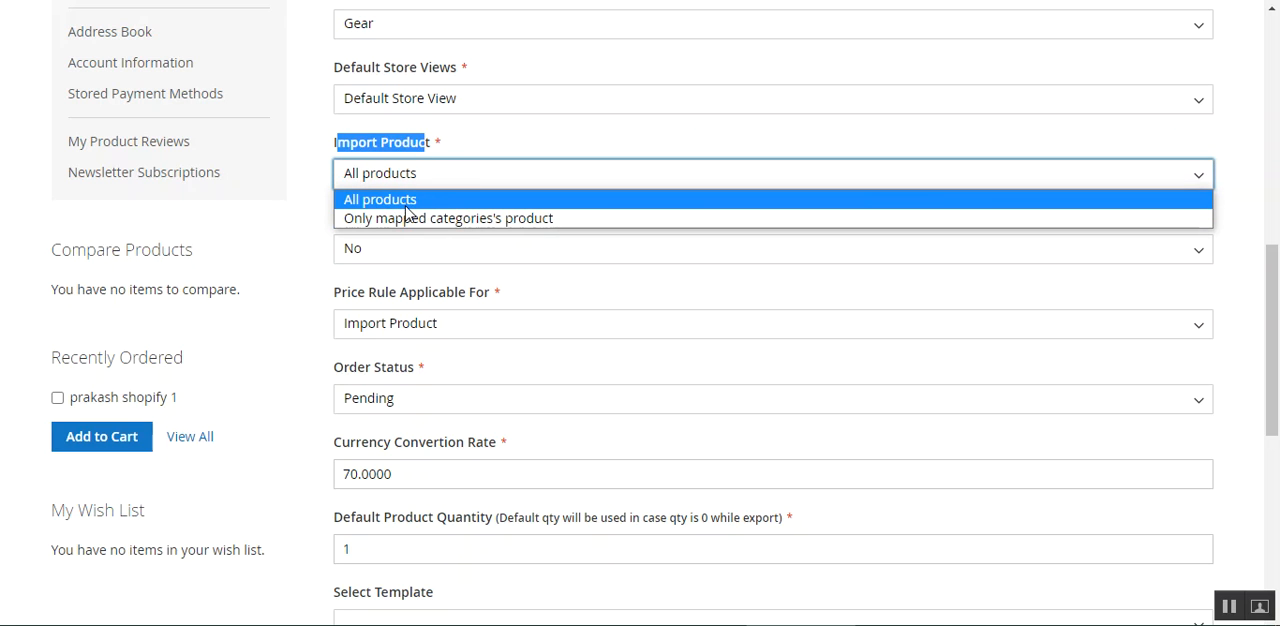
click(300, 286)
drag(358, 220, 522, 264)
click(595, 218)
click(457, 252)
click(284, 280)
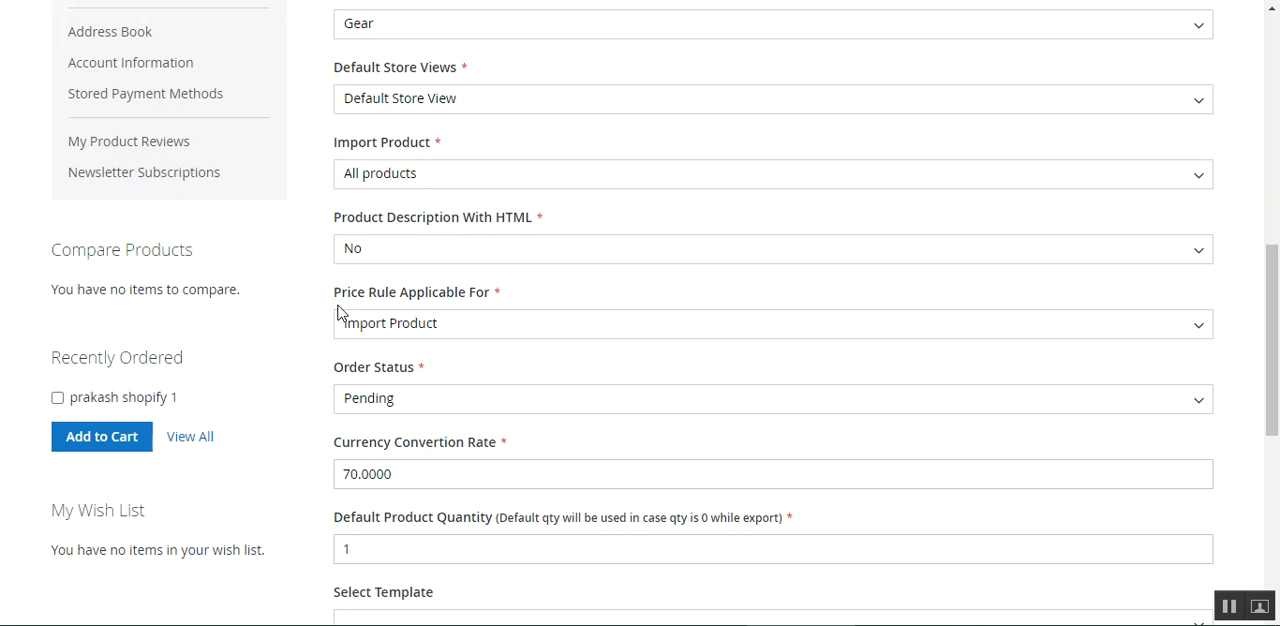
click(390, 252)
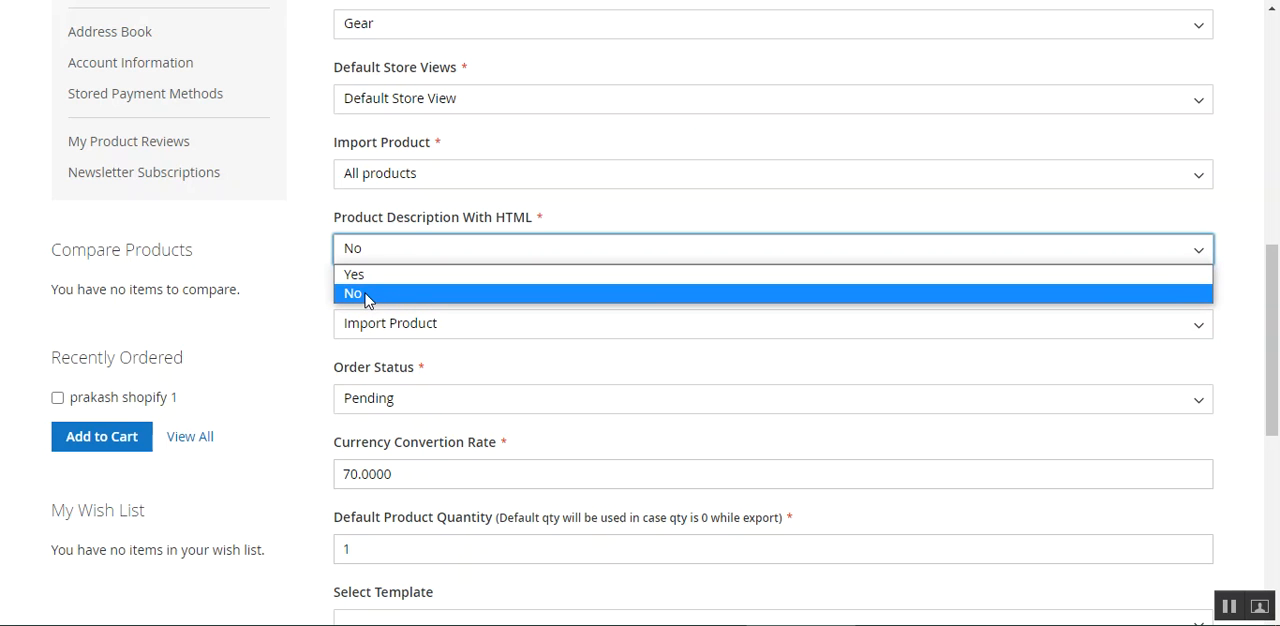
click(298, 310)
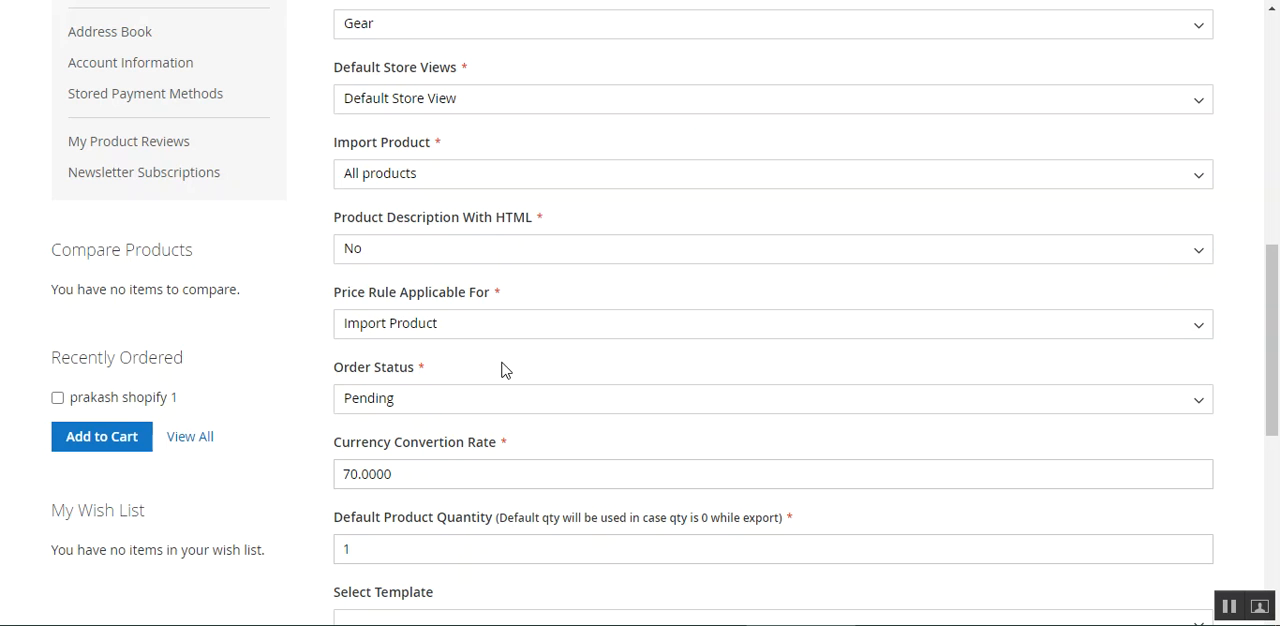
Set Price Rule Applicable For to Export Product in the Shopify account form.
drag(349, 298, 503, 297)
click(522, 276)
click(522, 331)
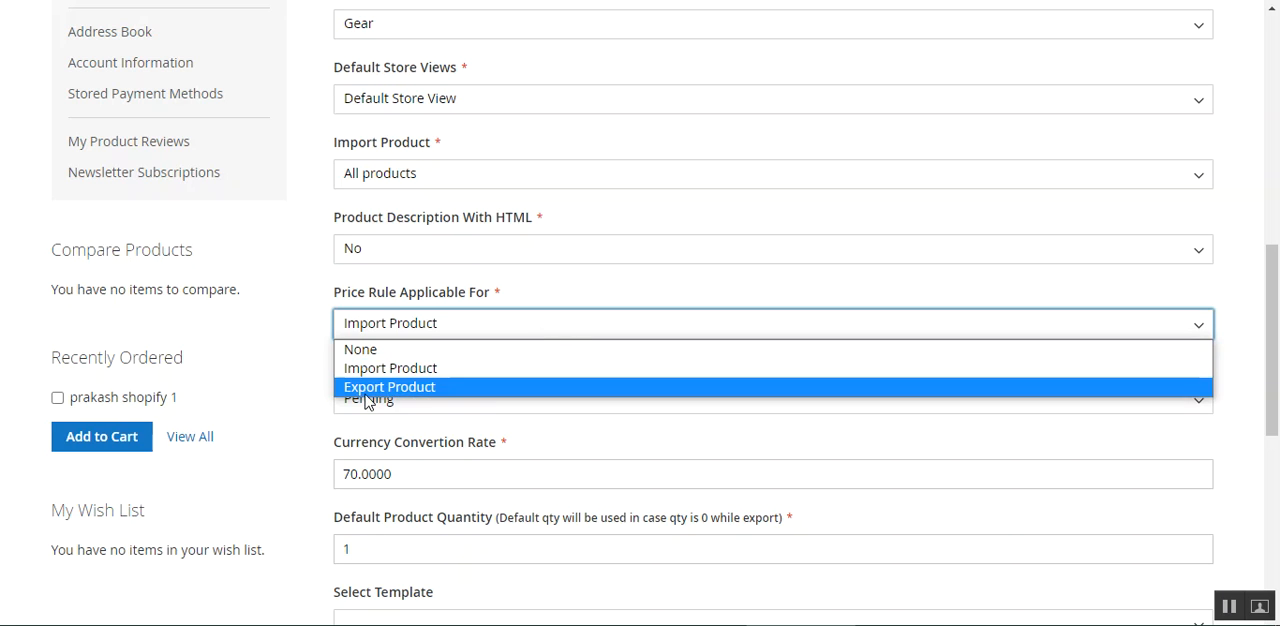
click(430, 388)
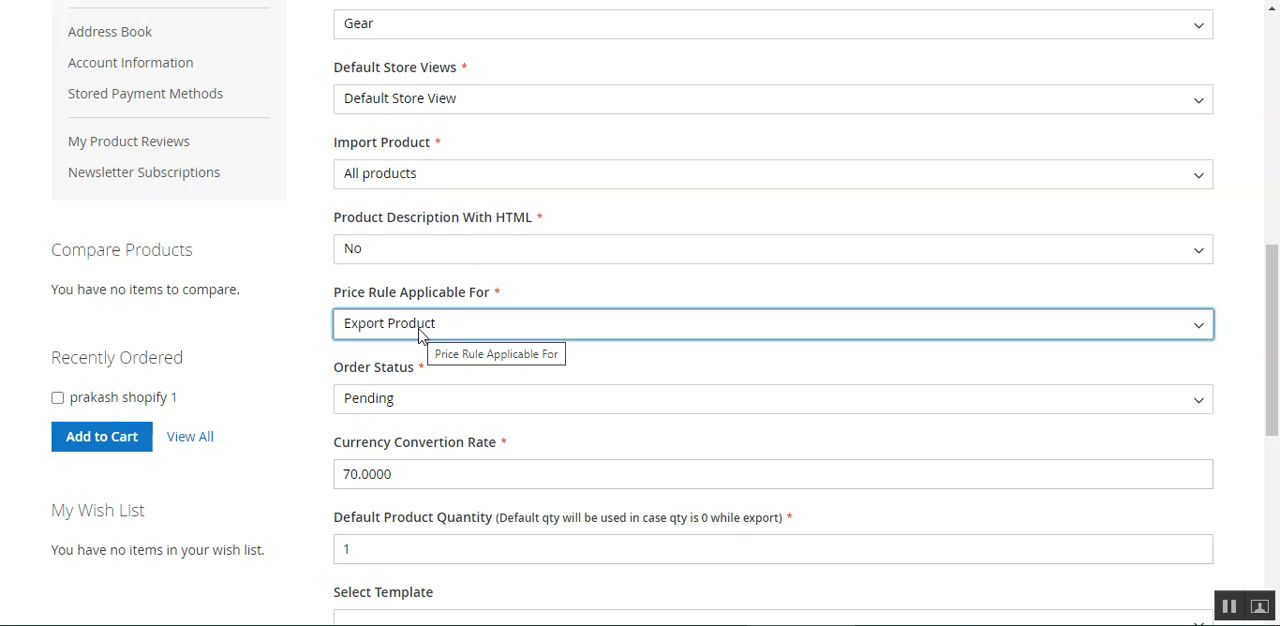
click(420, 330)
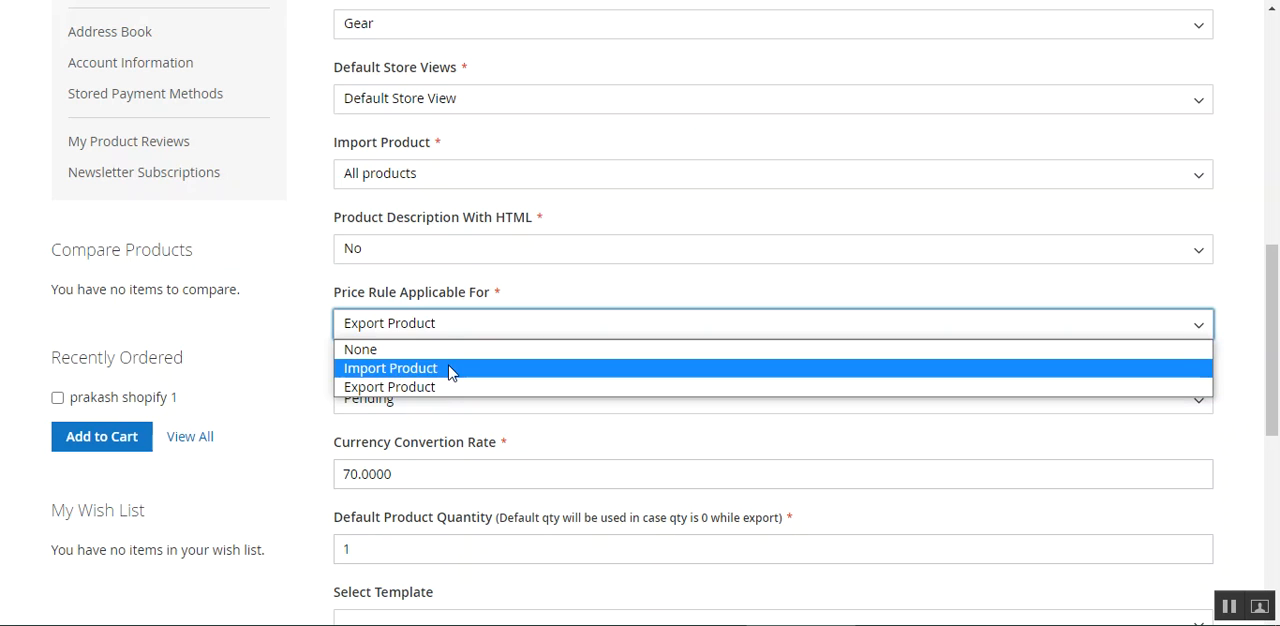
click(276, 430)
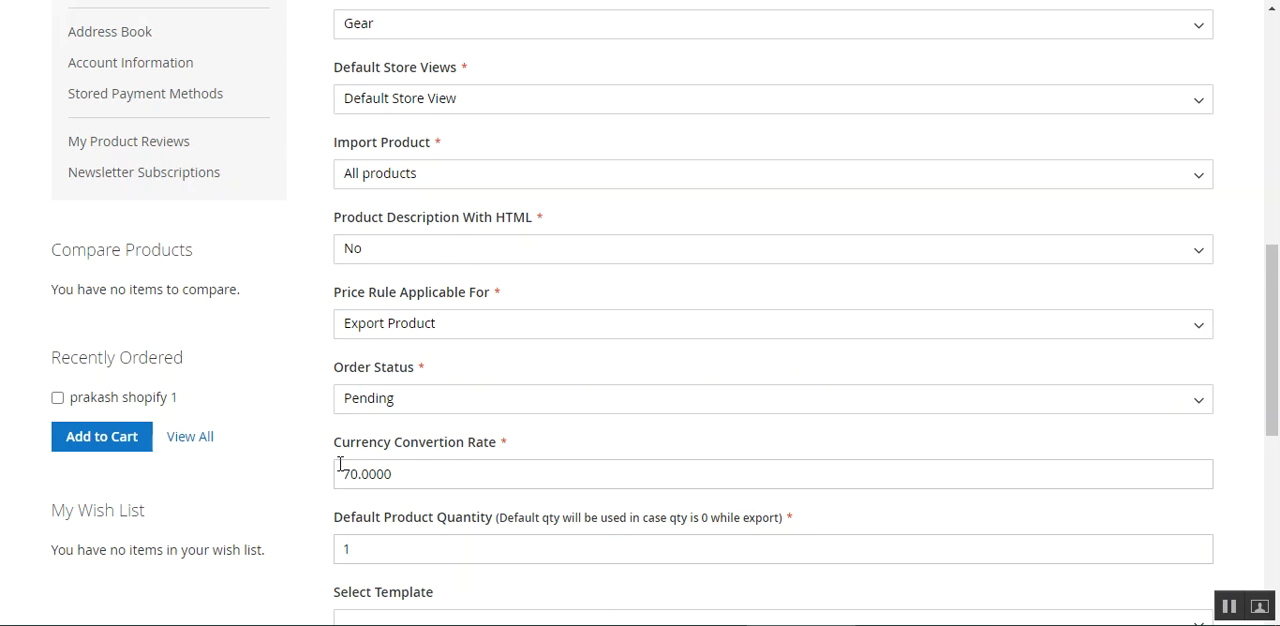
Review the Order Status choices and the fields for currency conversion rate and default product quantity.
scroll(340, 464, down, 1)
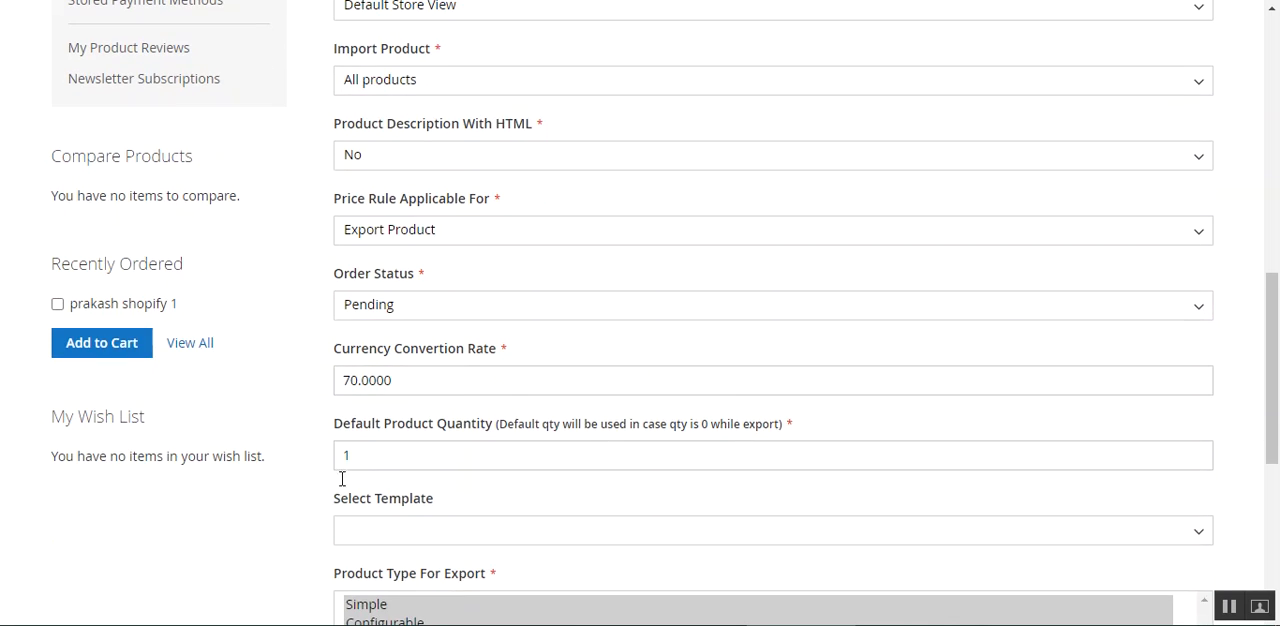
click(446, 309)
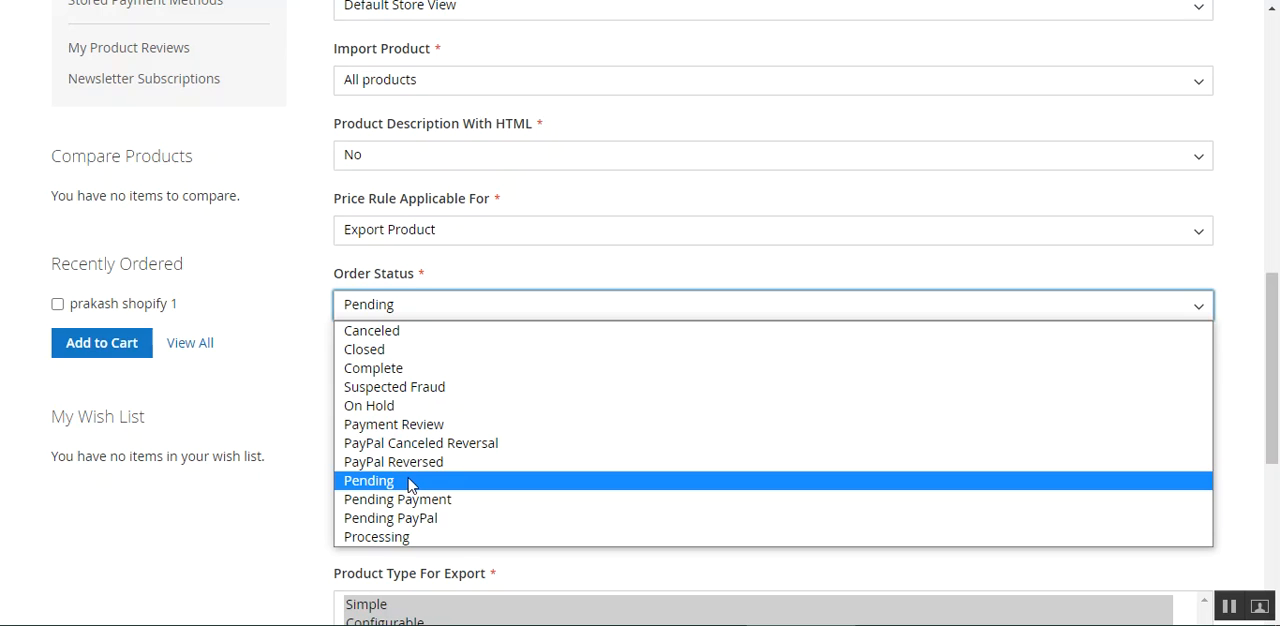
click(281, 292)
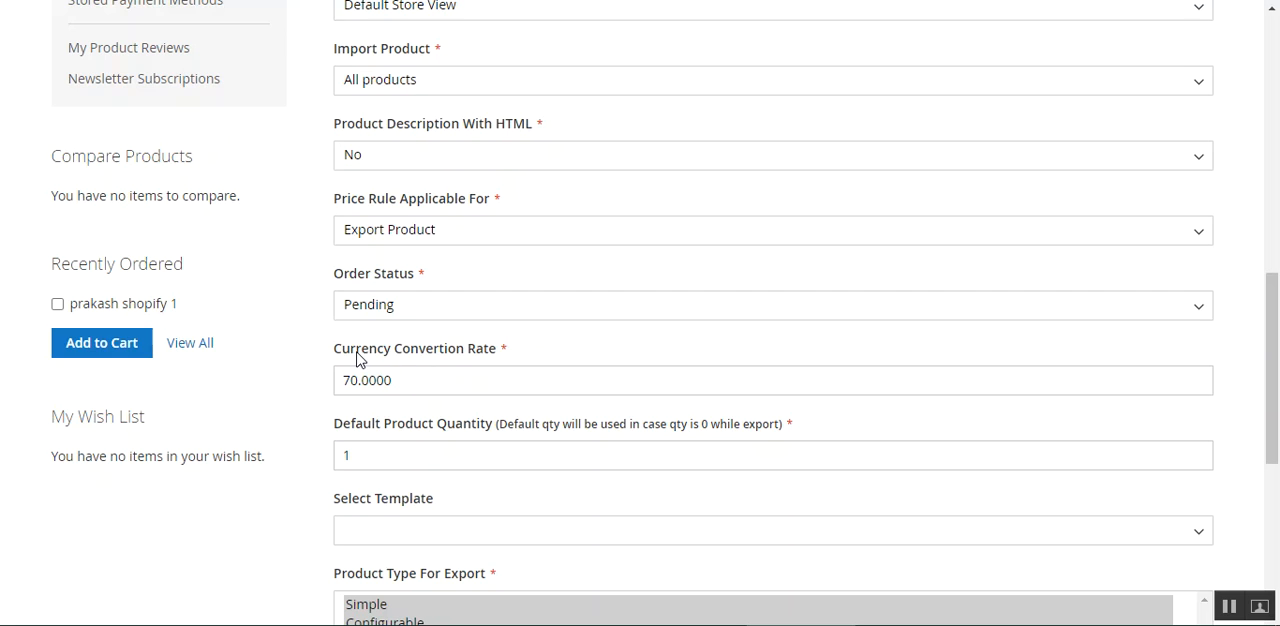
drag(357, 356, 475, 357)
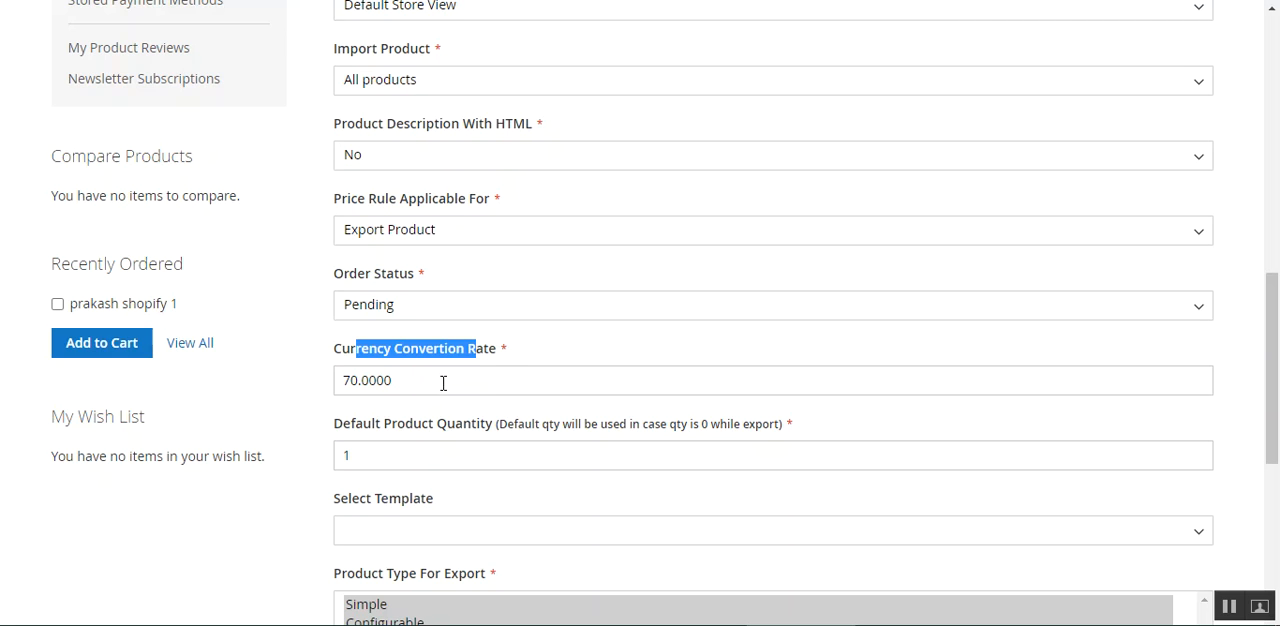
click(415, 380)
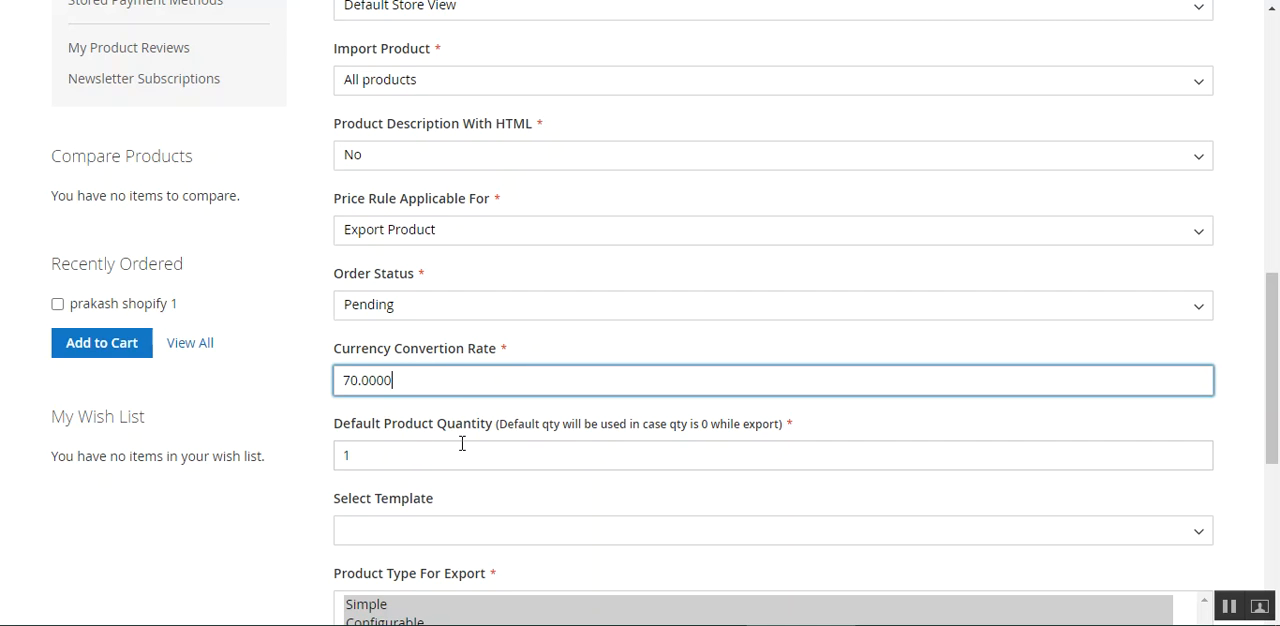
drag(335, 428, 512, 442)
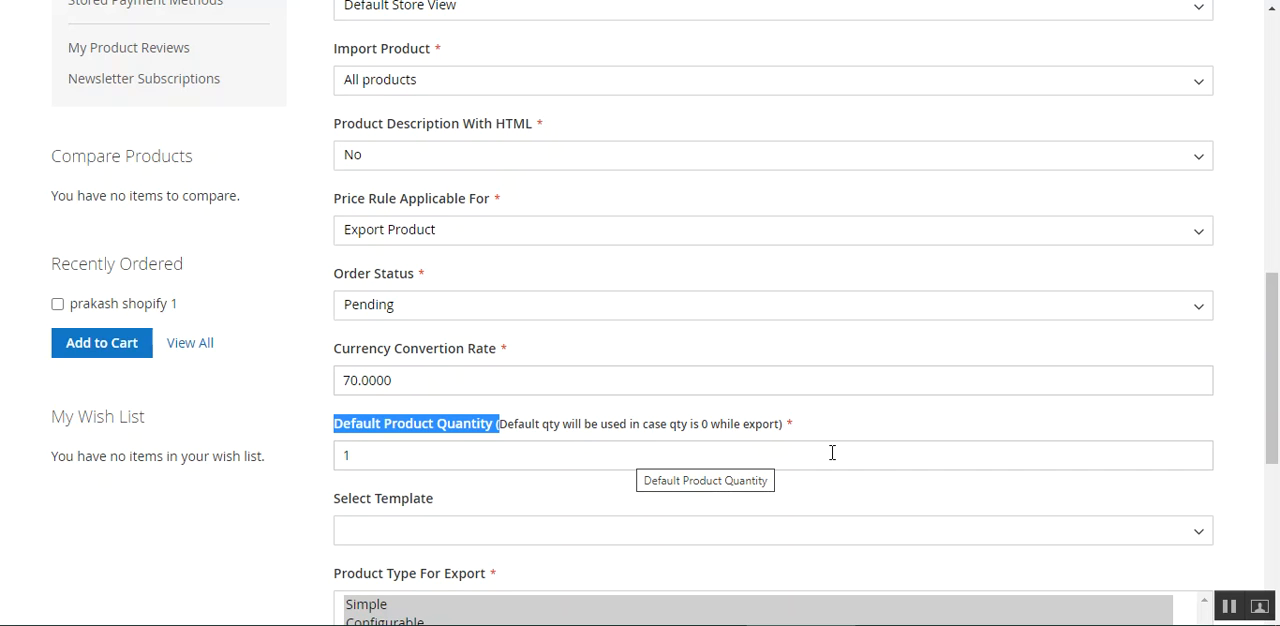
Examine the Default Product Quantity field and its note about products exported with zero quantity.
click(378, 459)
click(519, 480)
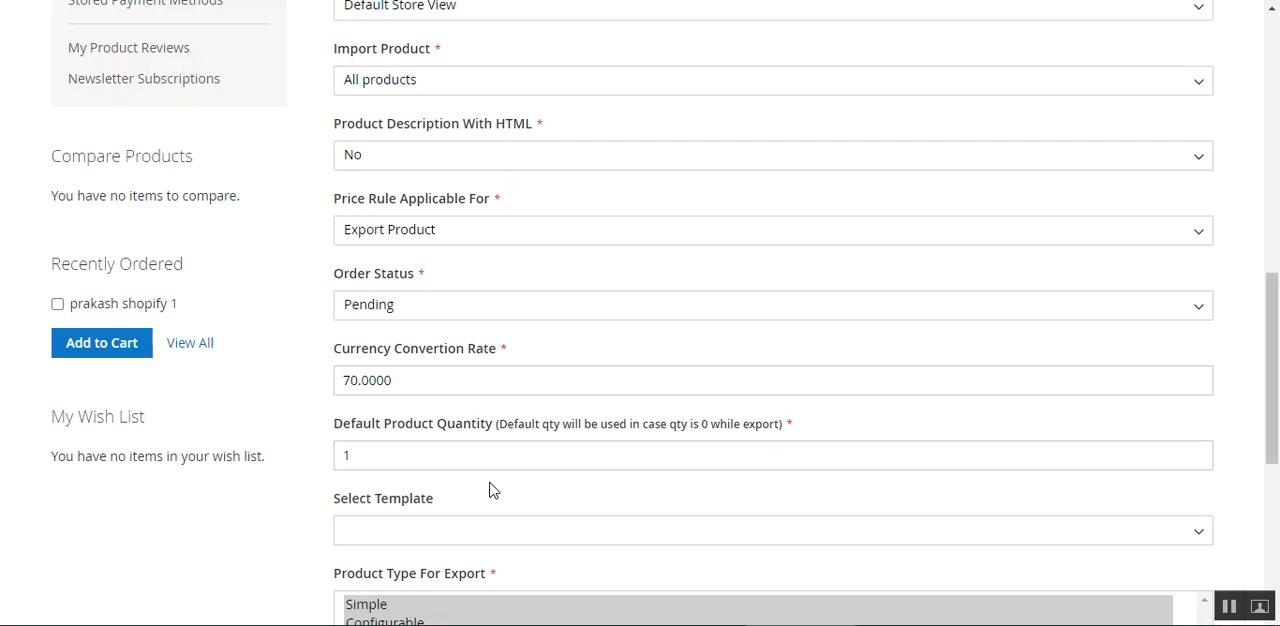
click(363, 457)
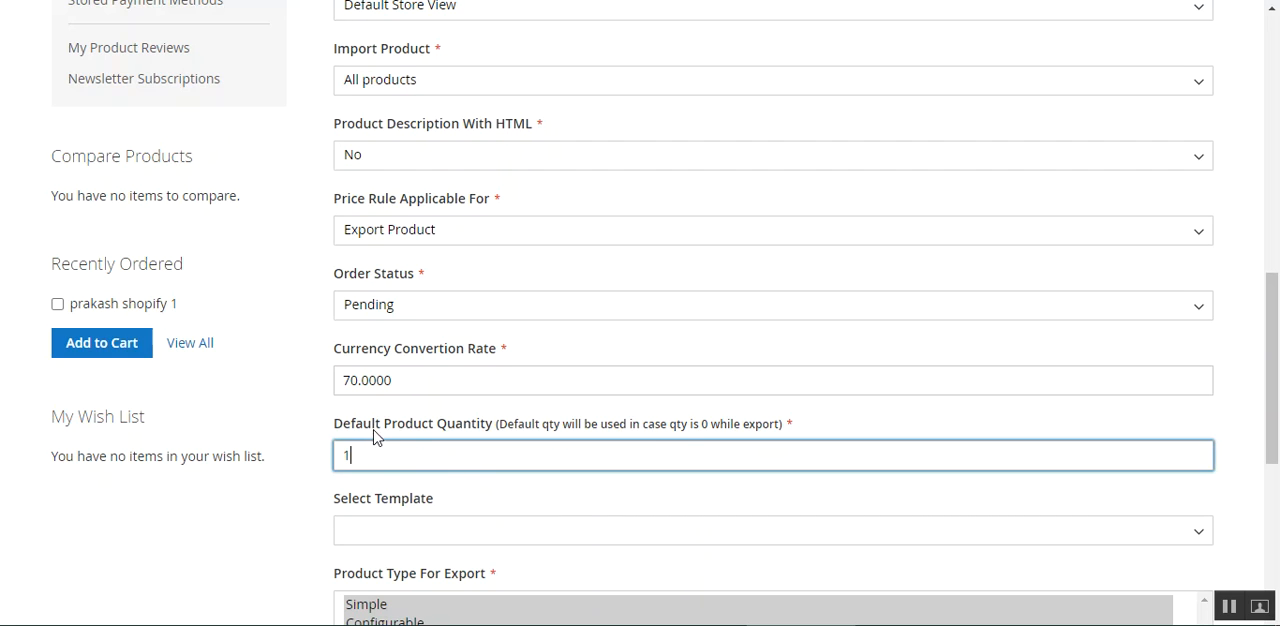
click(466, 503)
Review the available choices for Select Template in the Shopify account form.
scroll(466, 503, down, 2)
triple_click(440, 317)
click(553, 320)
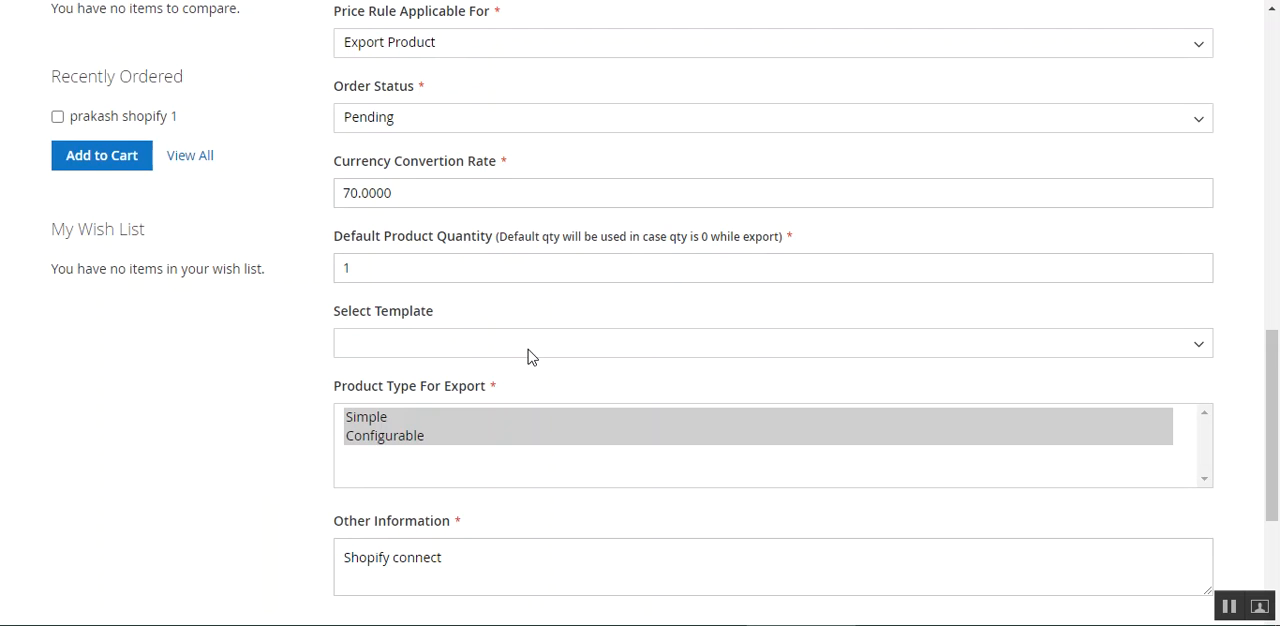
click(410, 342)
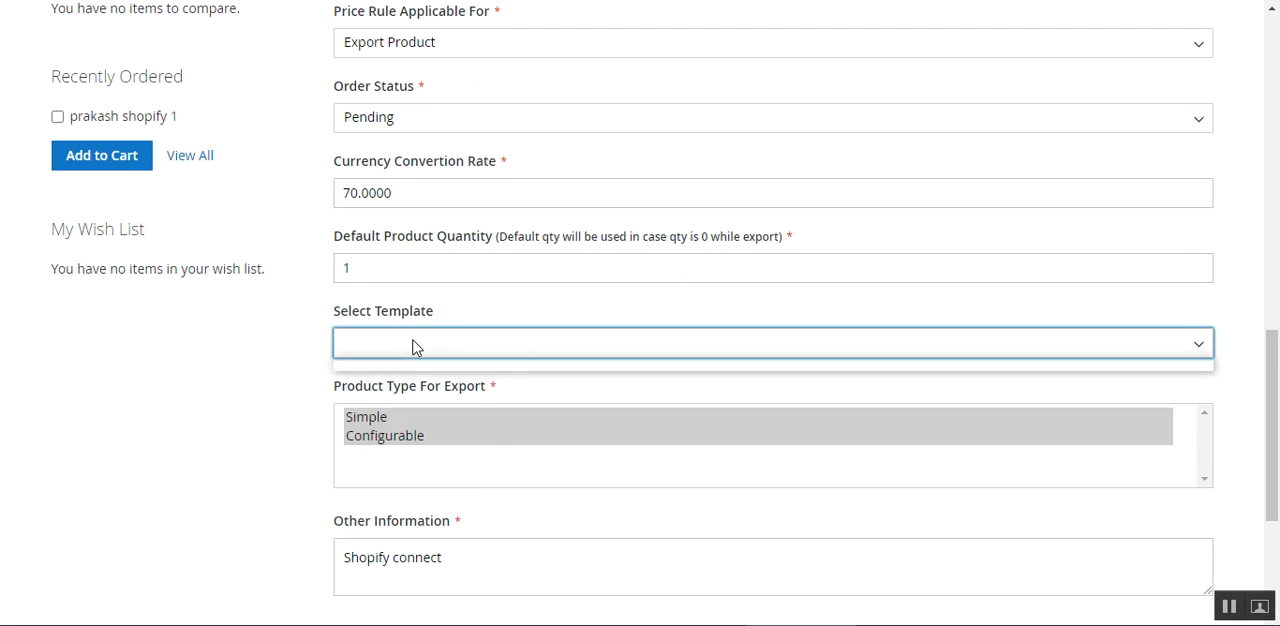
click(307, 376)
Find the Listing Template entry under Shopify Connect, and recheck the account form's Select Template field.
scroll(252, 410, up, 5)
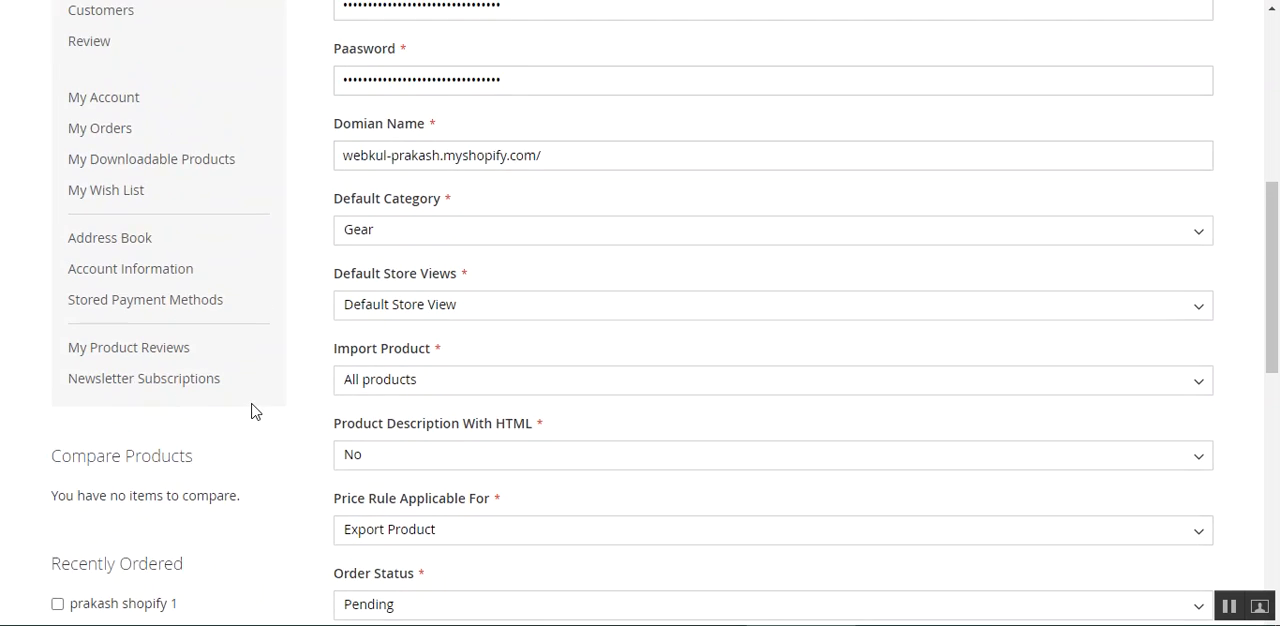
scroll(252, 410, up, 4)
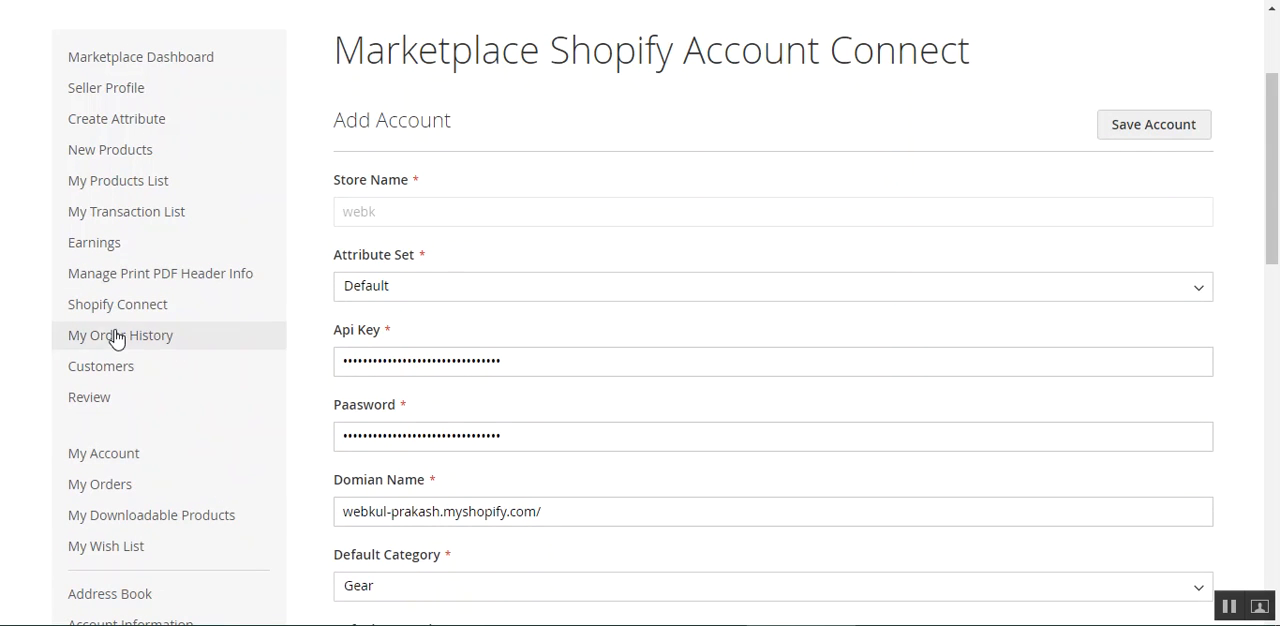
mouse_move(120, 304)
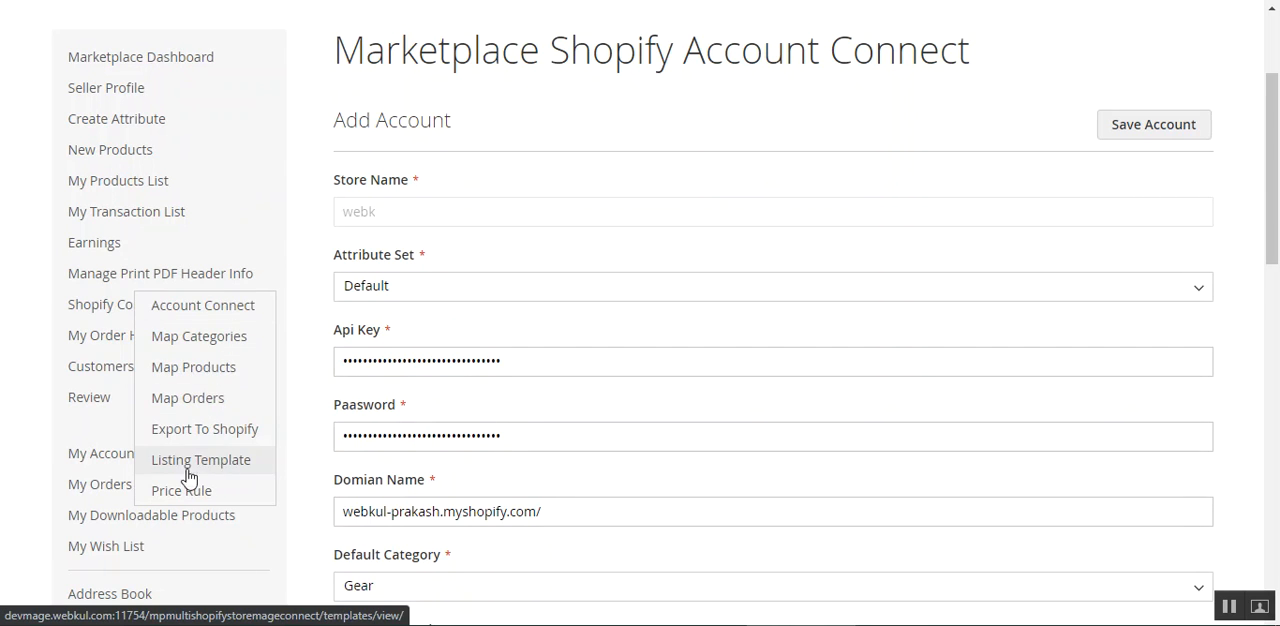
scroll(523, 477, down, 5)
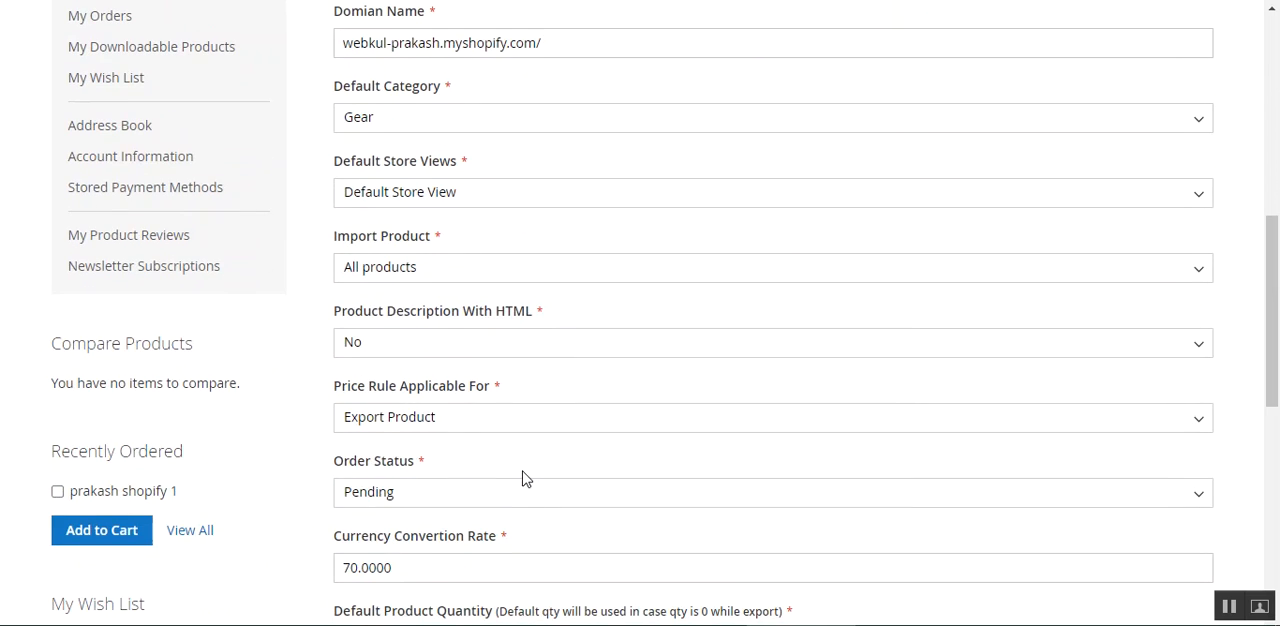
scroll(523, 477, down, 6)
scroll(449, 449, up, 3)
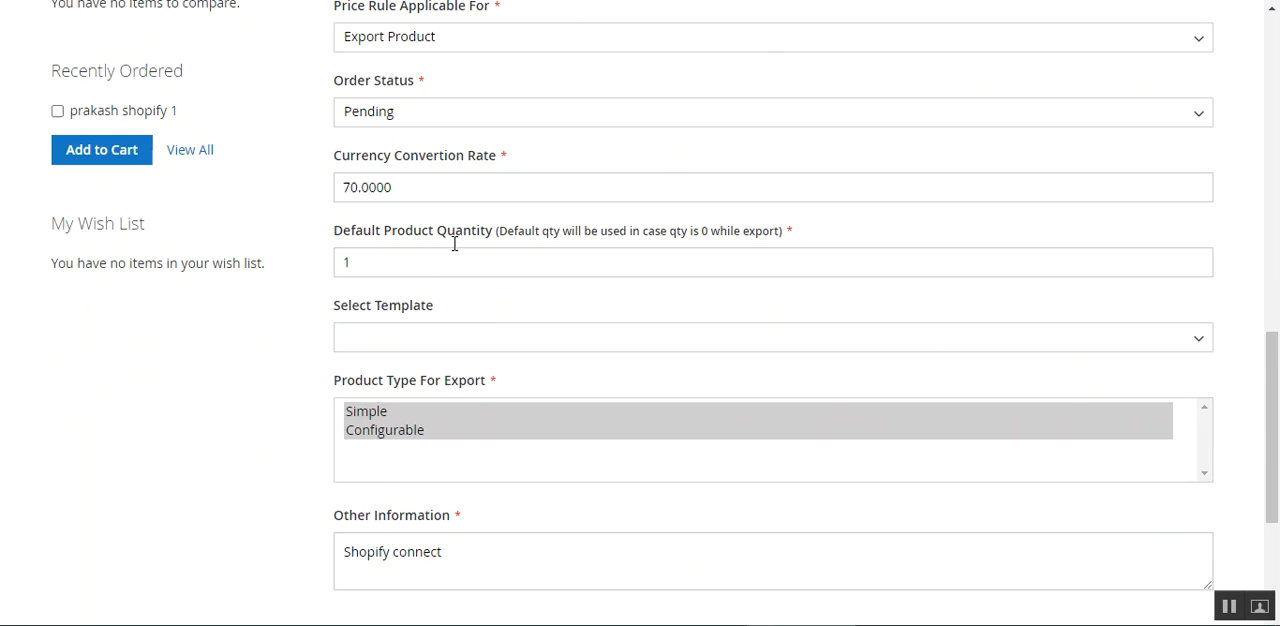
click(489, 331)
click(375, 361)
click(305, 397)
Select both Simple and Configurable for Product Type For Export.
drag(334, 381, 548, 392)
click(588, 395)
click(383, 415)
click(409, 436)
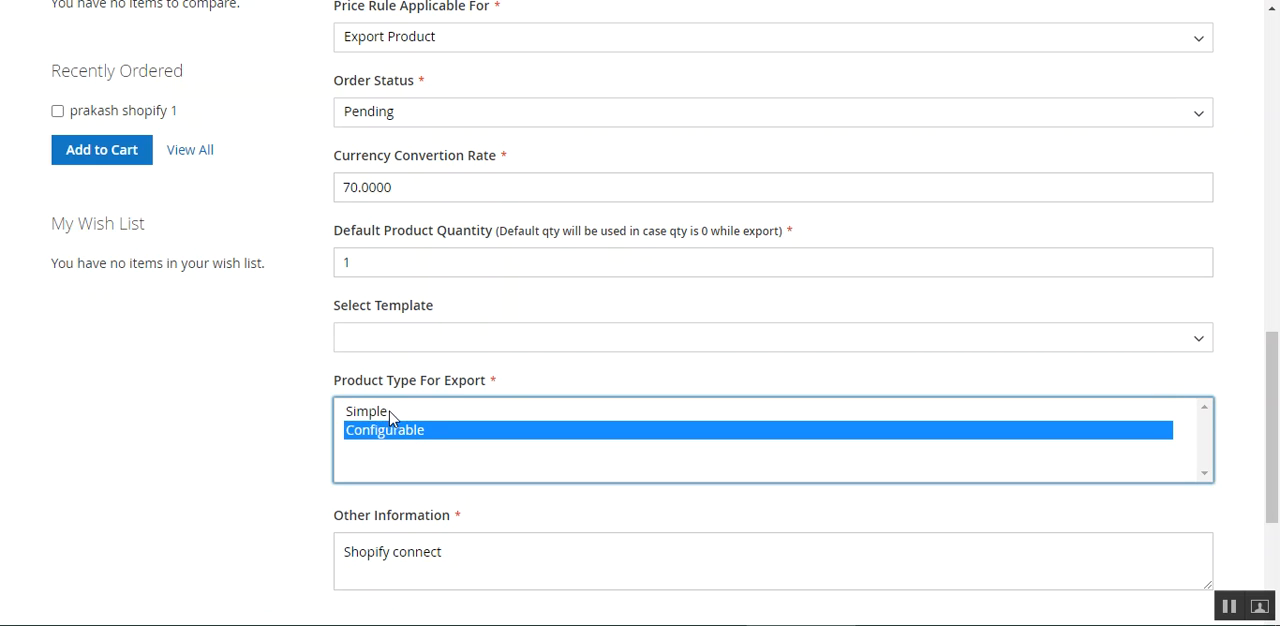
ctrl+click(382, 414)
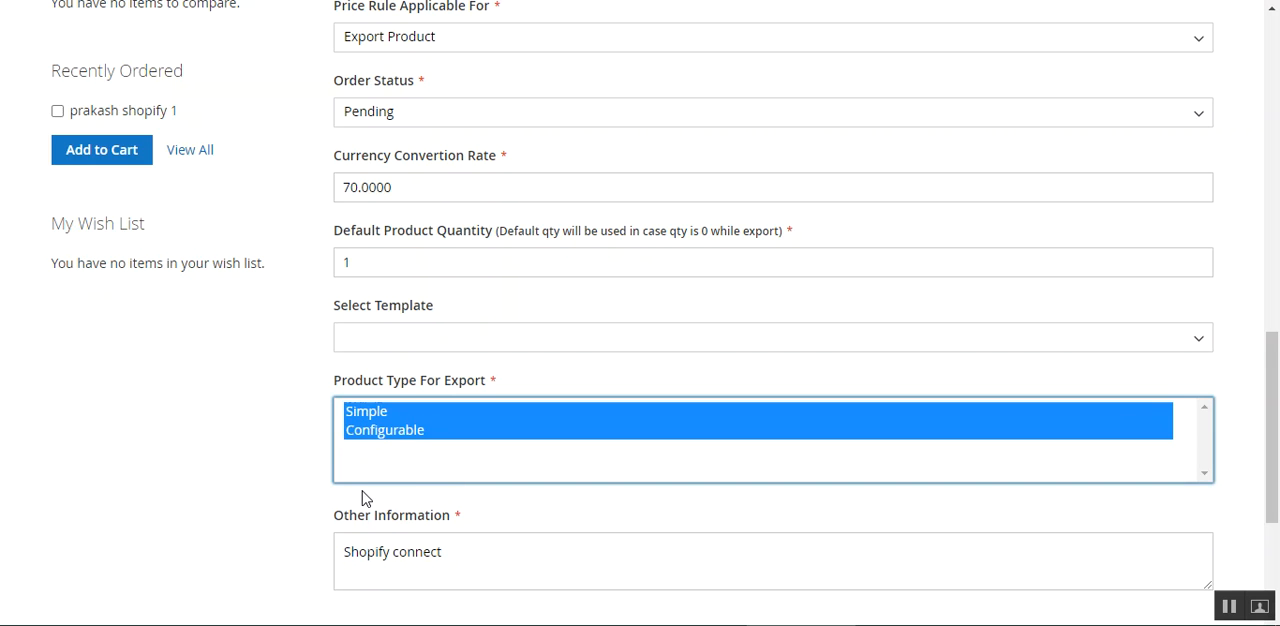
Examine the Other Information field at the end of the Shopify account form.
scroll(367, 497, down, 3)
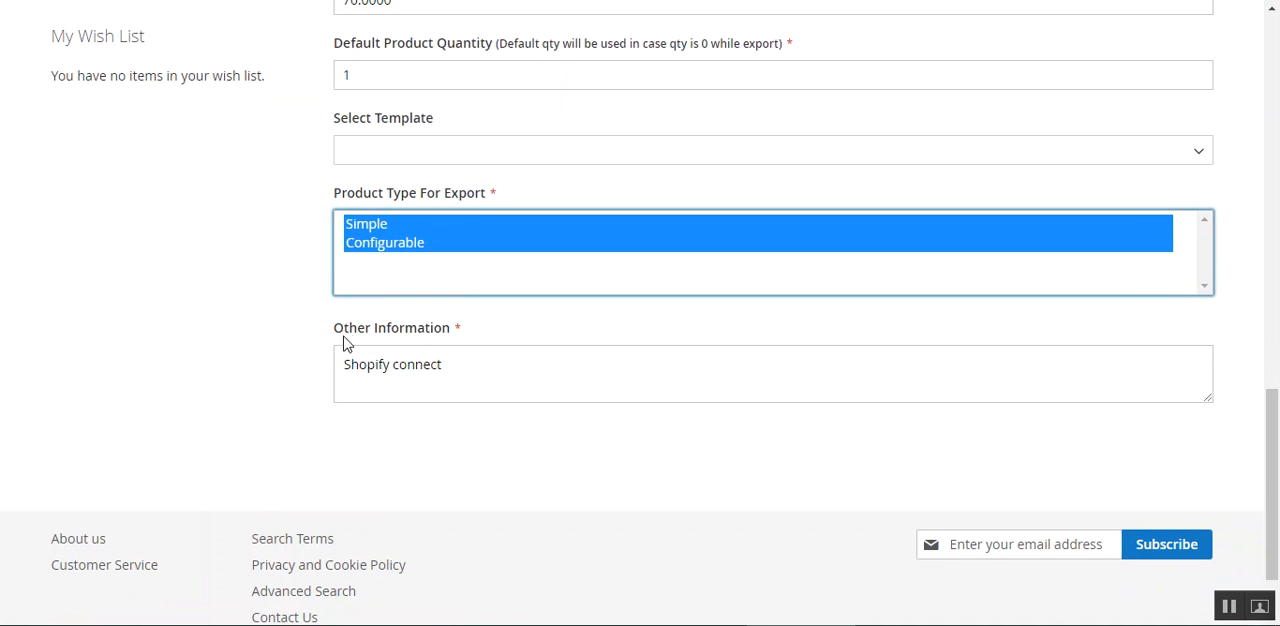
drag(344, 329, 518, 332)
click(518, 332)
click(352, 370)
click(480, 366)
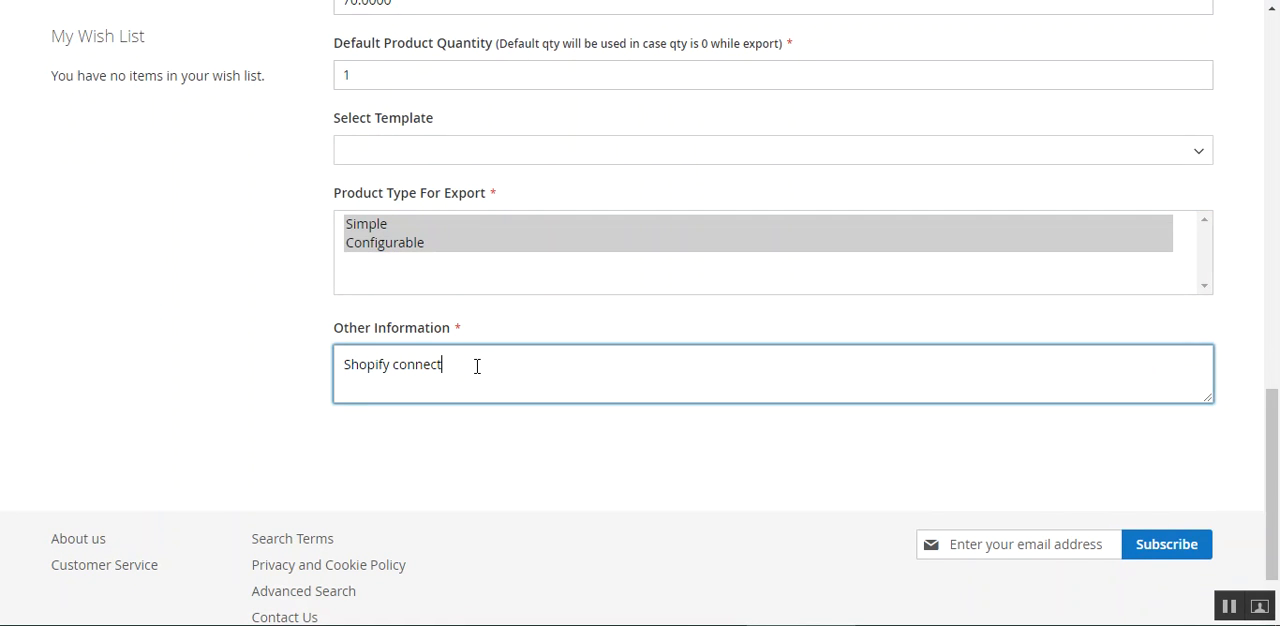
click(494, 330)
Open the Shopify Connect pages for Map Categories, Listing Template and Price Rule in new browser tabs.
drag(1274, 453, 1275, 97)
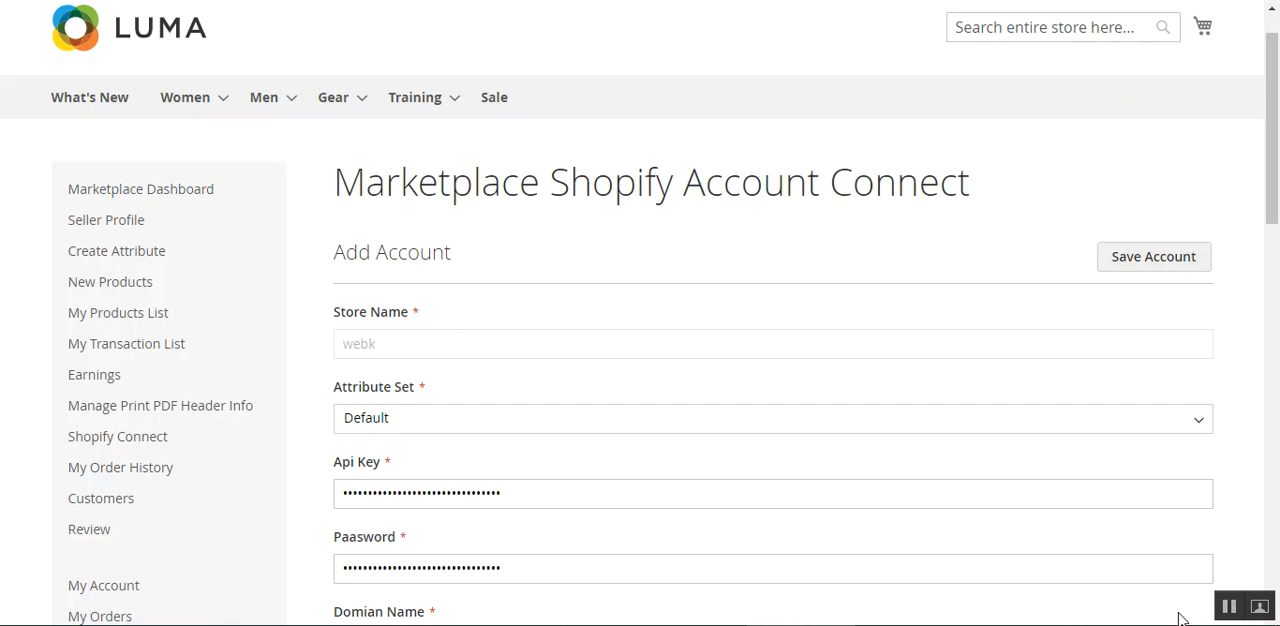
drag(1273, 188, 1274, 242)
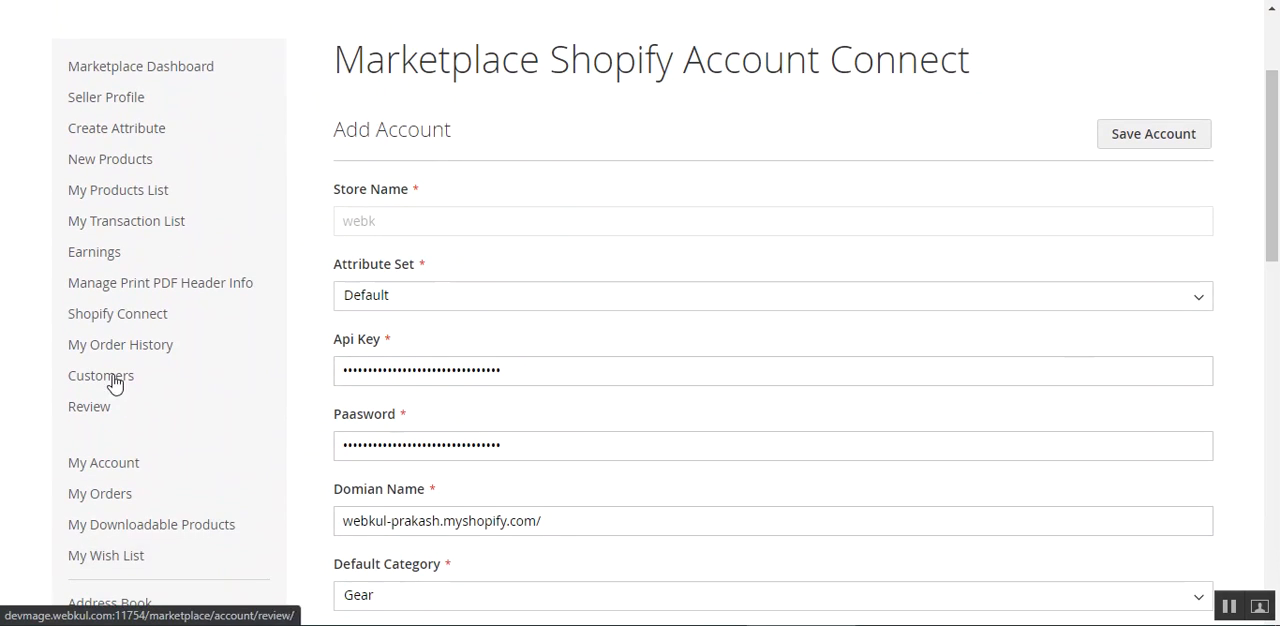
scroll(160, 300, down, 2)
mouse_move(140, 128)
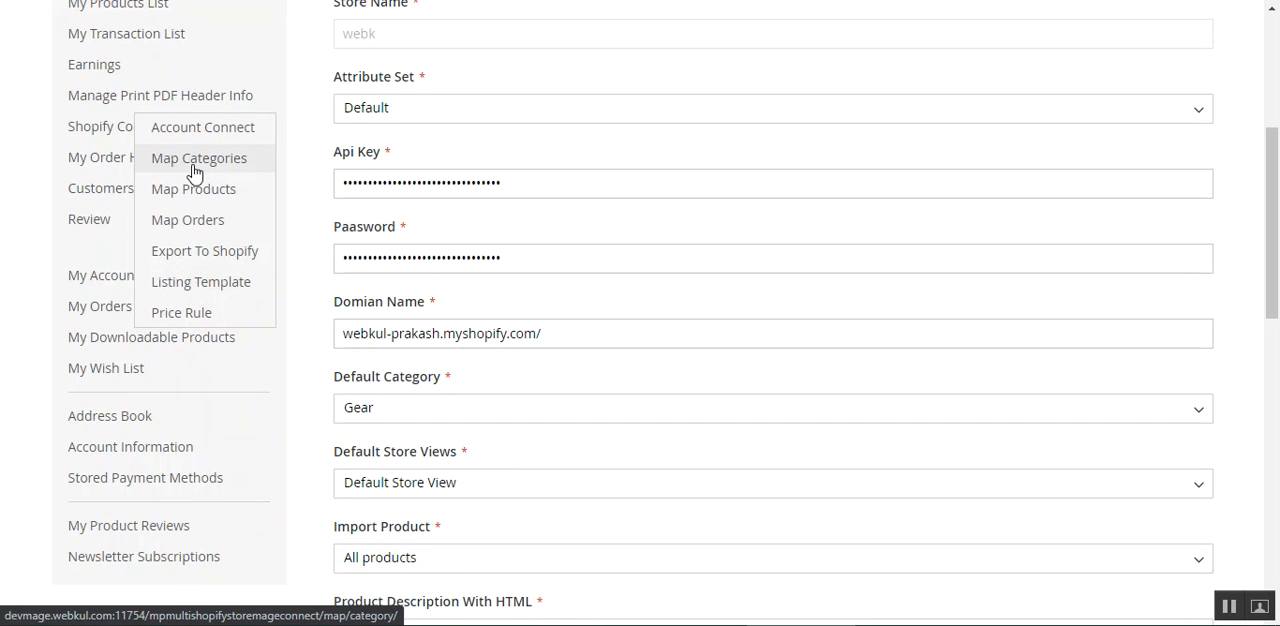
right_click(194, 166)
click(205, 171)
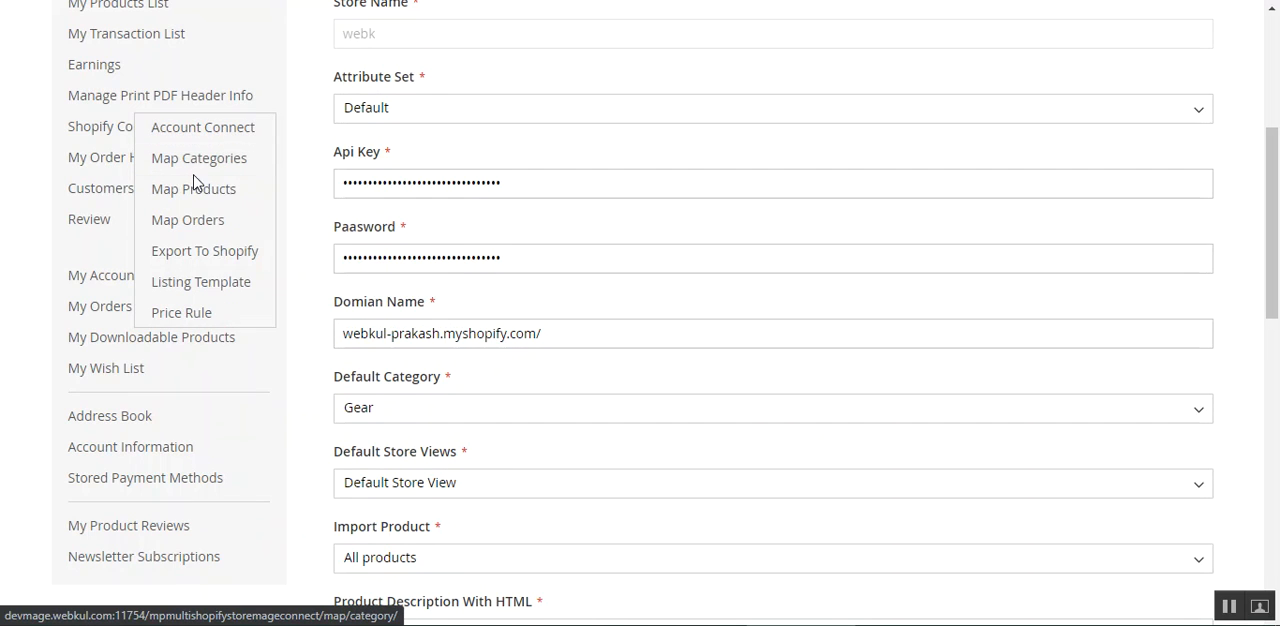
right_click(208, 222)
key(Escape)
right_click(204, 255)
key(Escape)
right_click(197, 294)
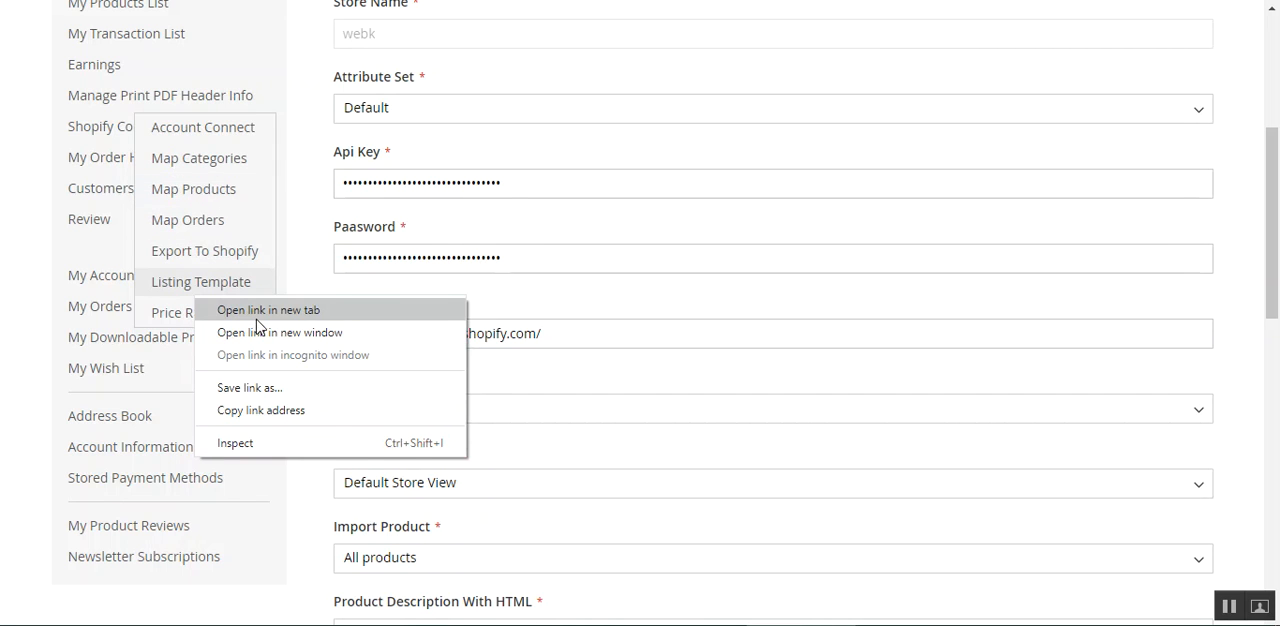
click(256, 316)
right_click(209, 317)
click(256, 329)
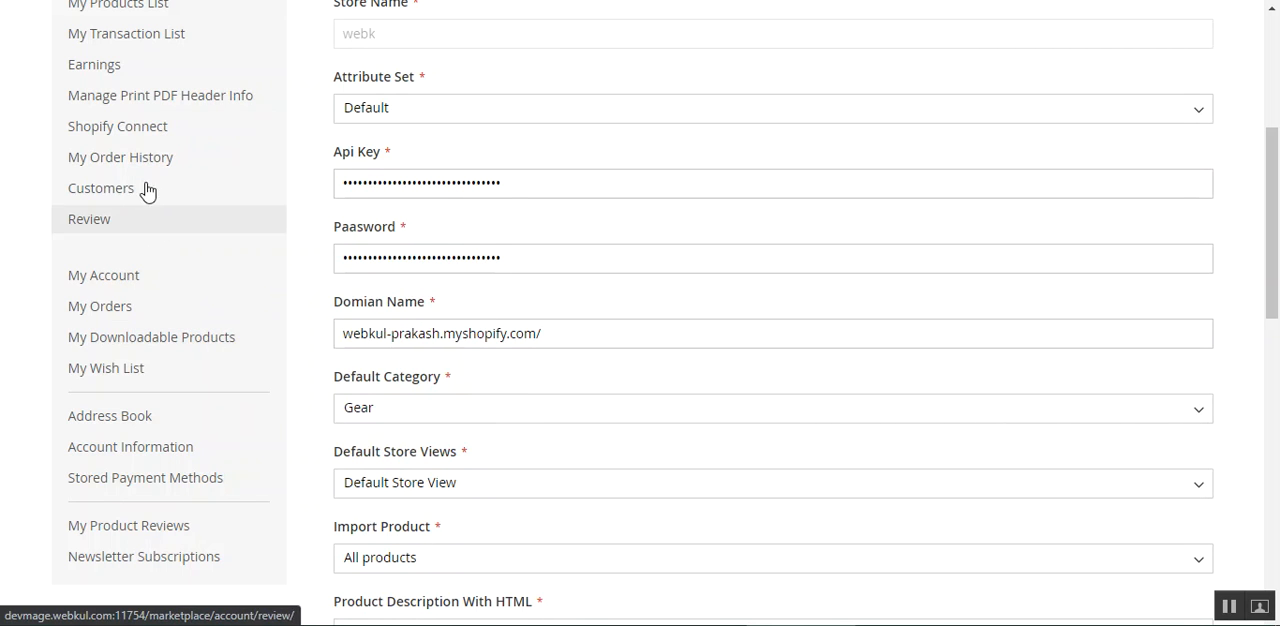
Go to the Map Categories page and review the available Magento Category choices.
mouse_move(179, 129)
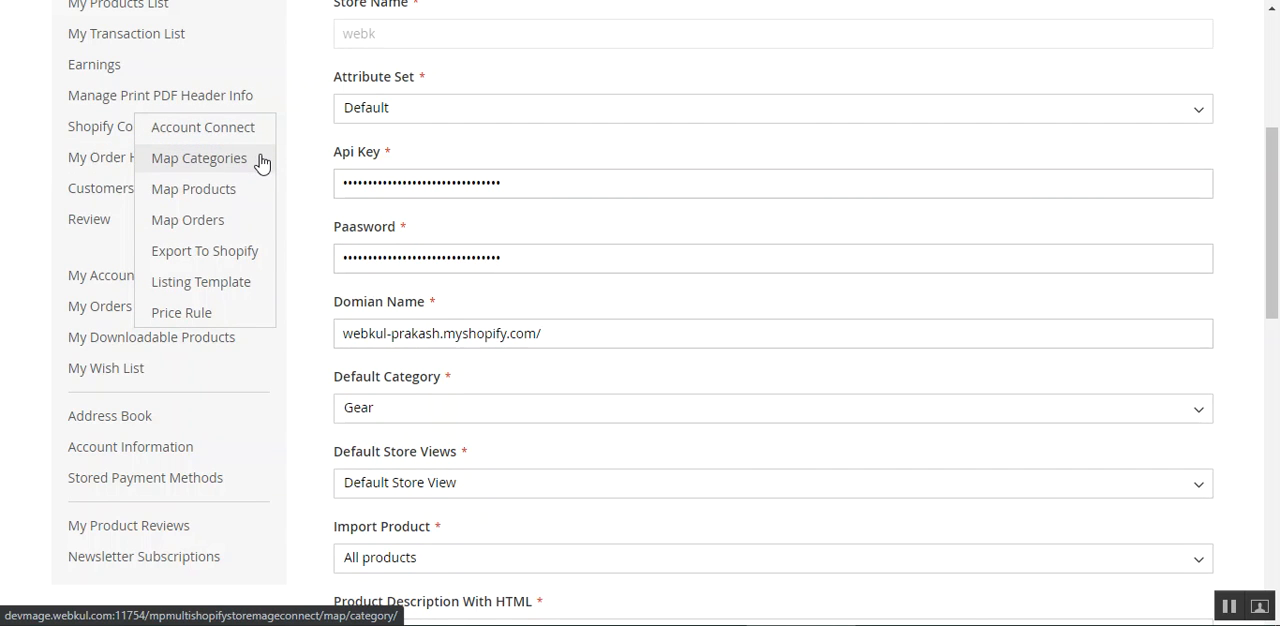
click(260, 163)
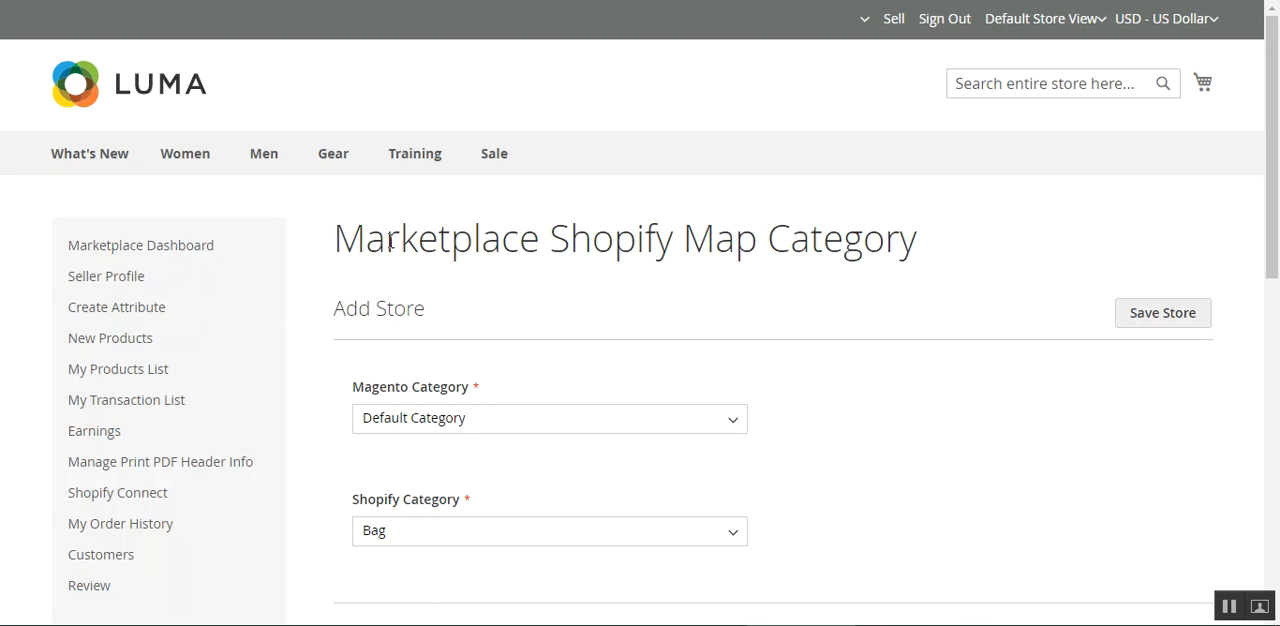
drag(362, 238, 740, 240)
click(806, 240)
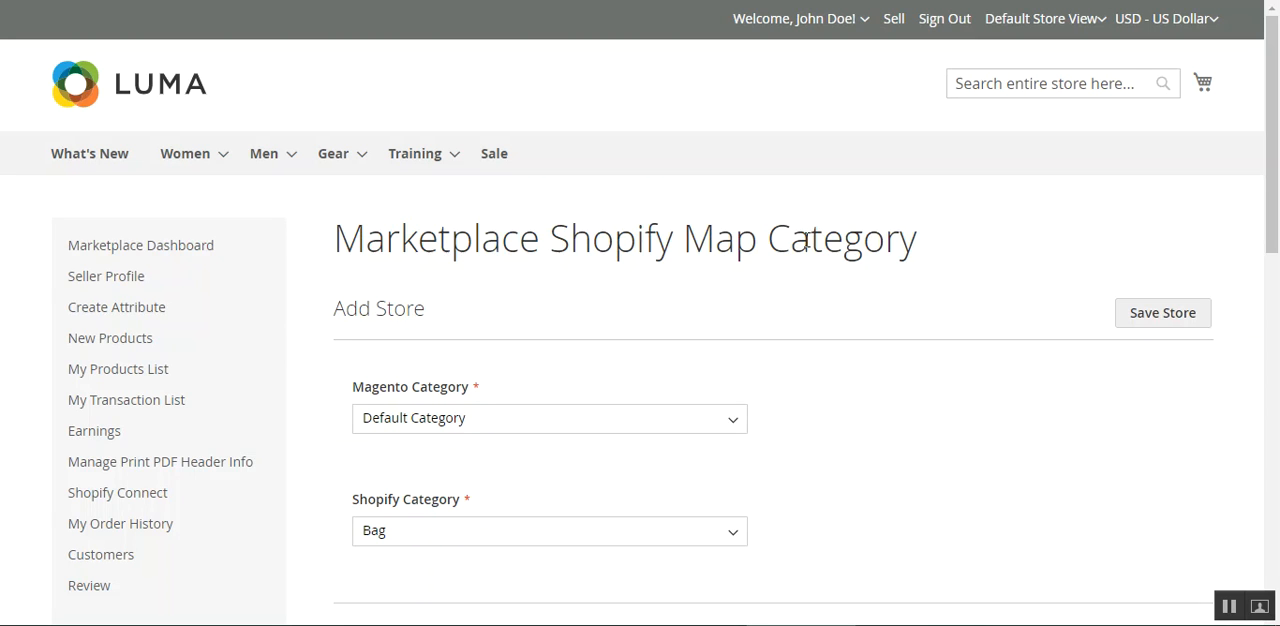
drag(1268, 183, 1211, 274)
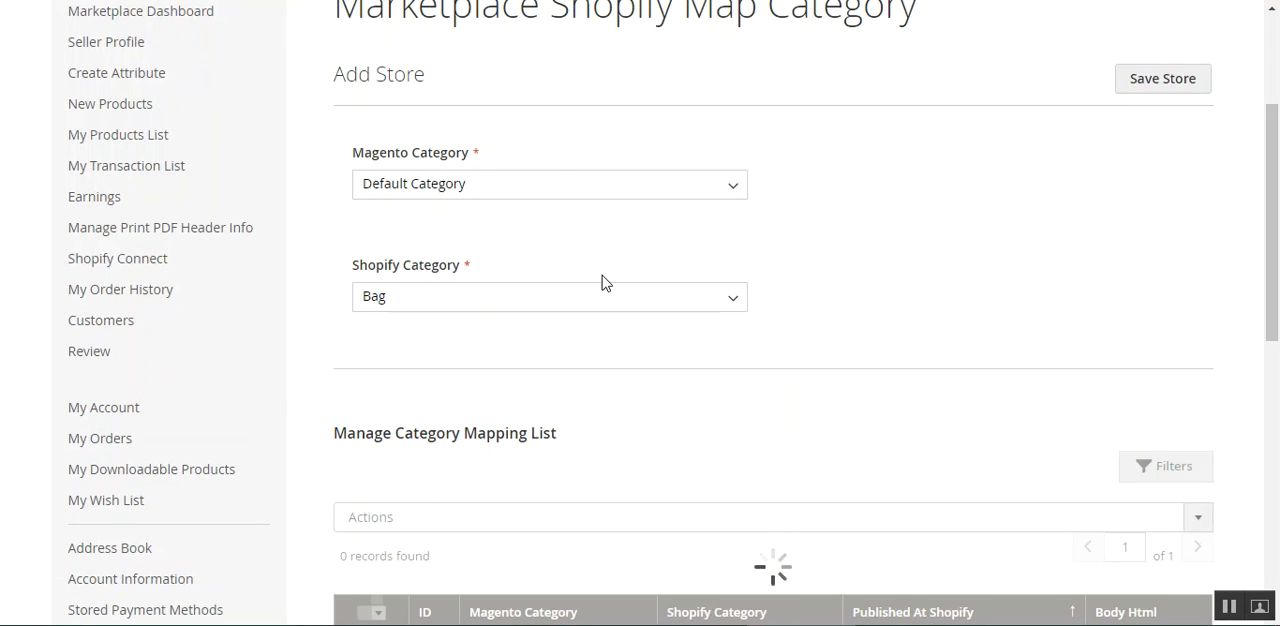
click(565, 194)
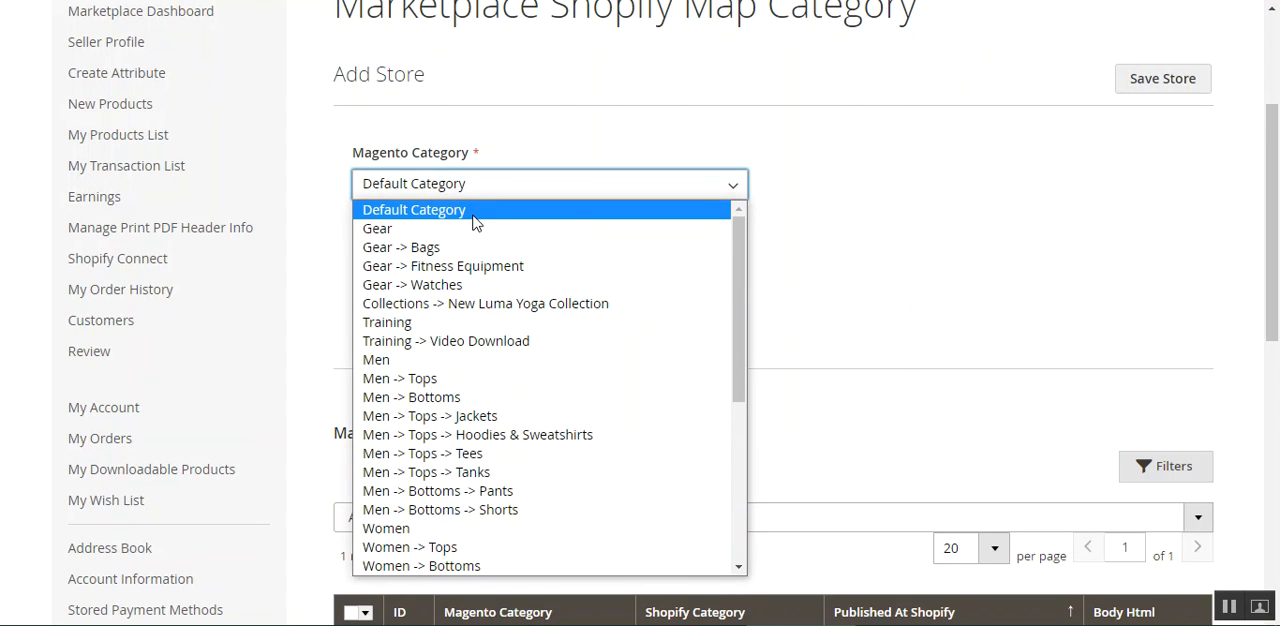
click(834, 220)
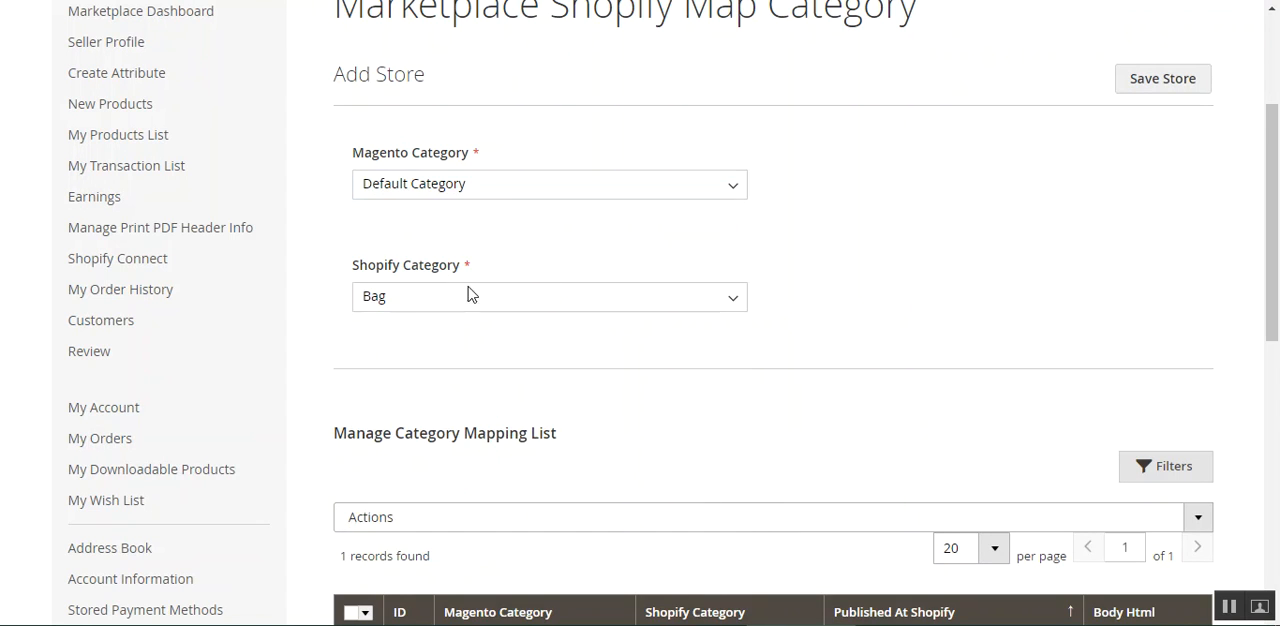
Set Magento Category to Men -> Bottoms and Shopify Category to shopify cat 1.
click(435, 189)
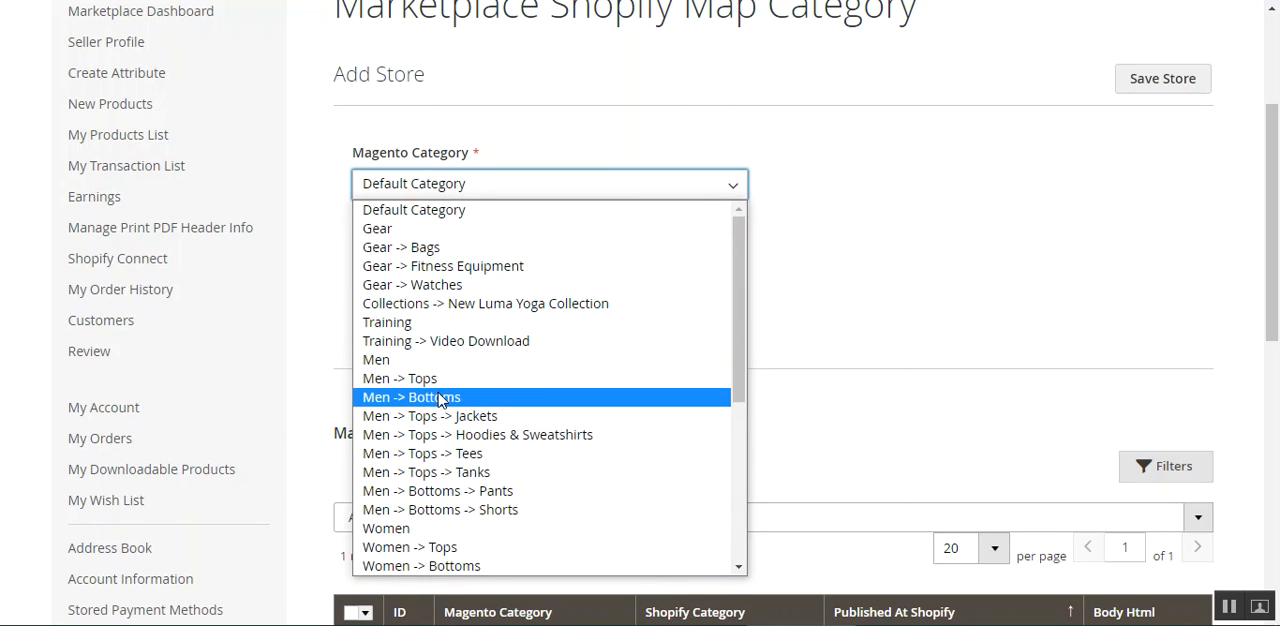
click(463, 400)
drag(385, 268, 577, 269)
click(577, 269)
click(487, 304)
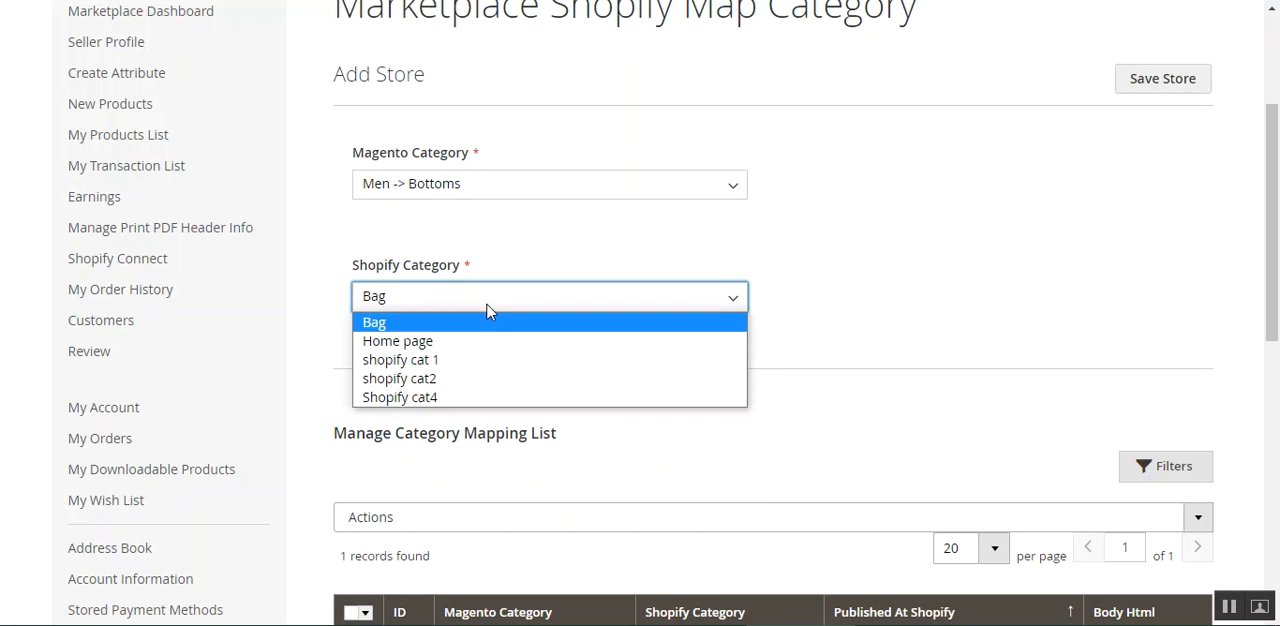
click(465, 362)
Select the Eco Collection New record in the category mapping list and check which actions are available for it.
scroll(523, 360, down, 3)
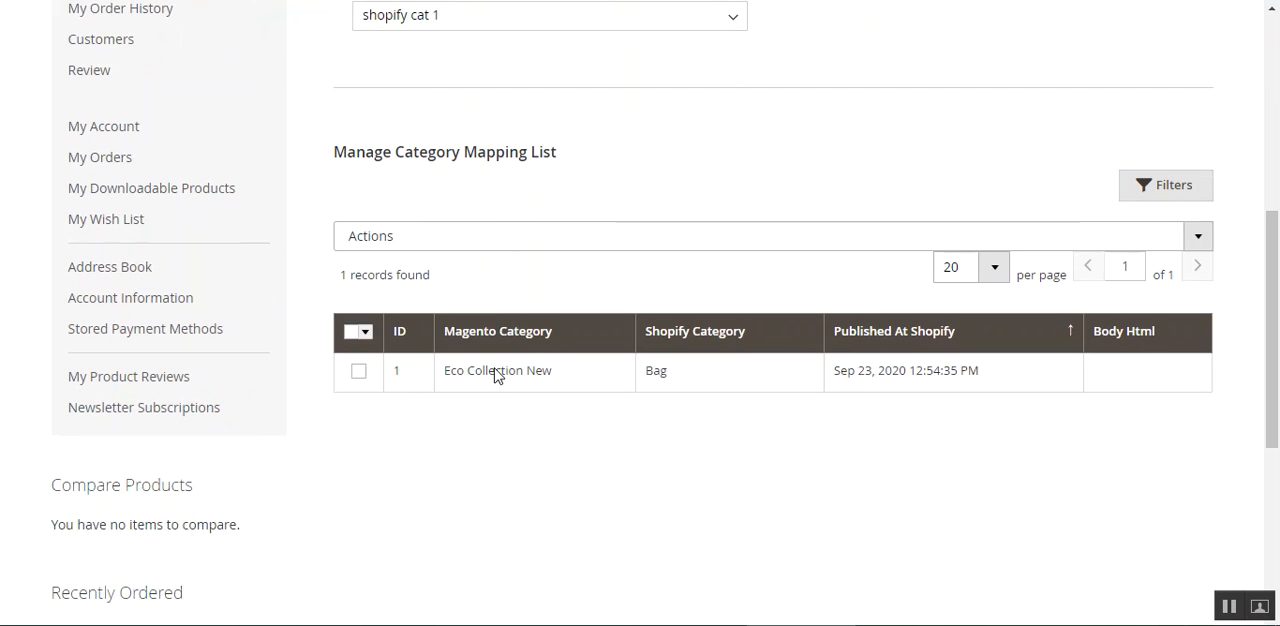
scroll(420, 300, up, 1)
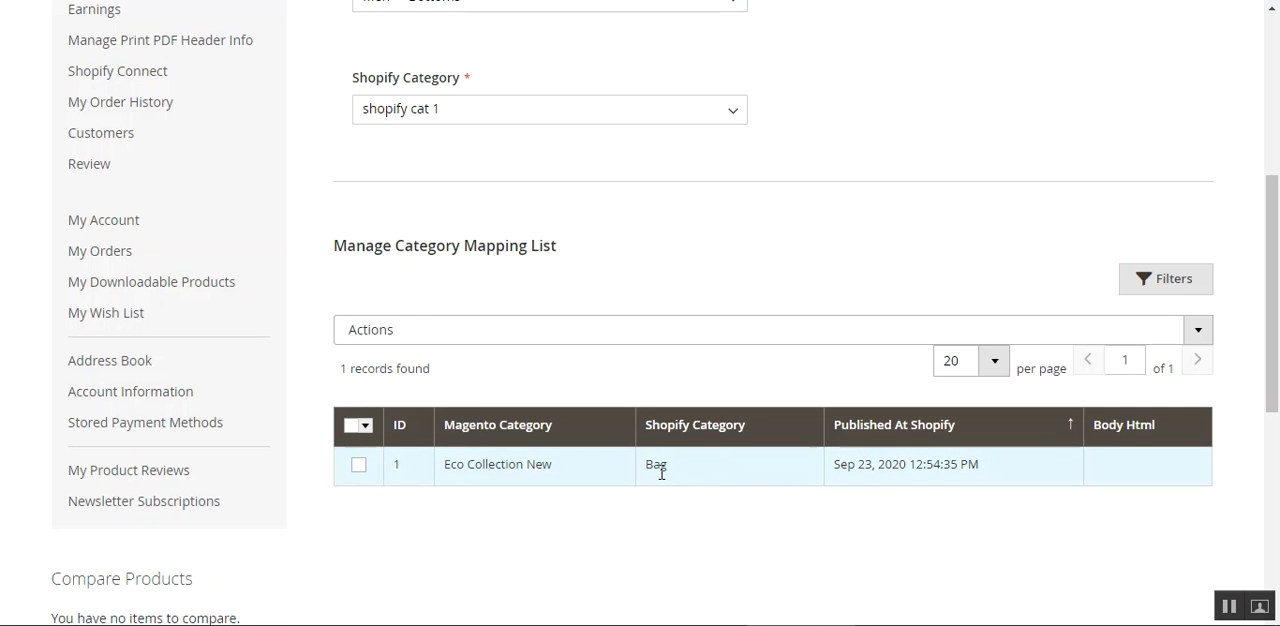
click(360, 467)
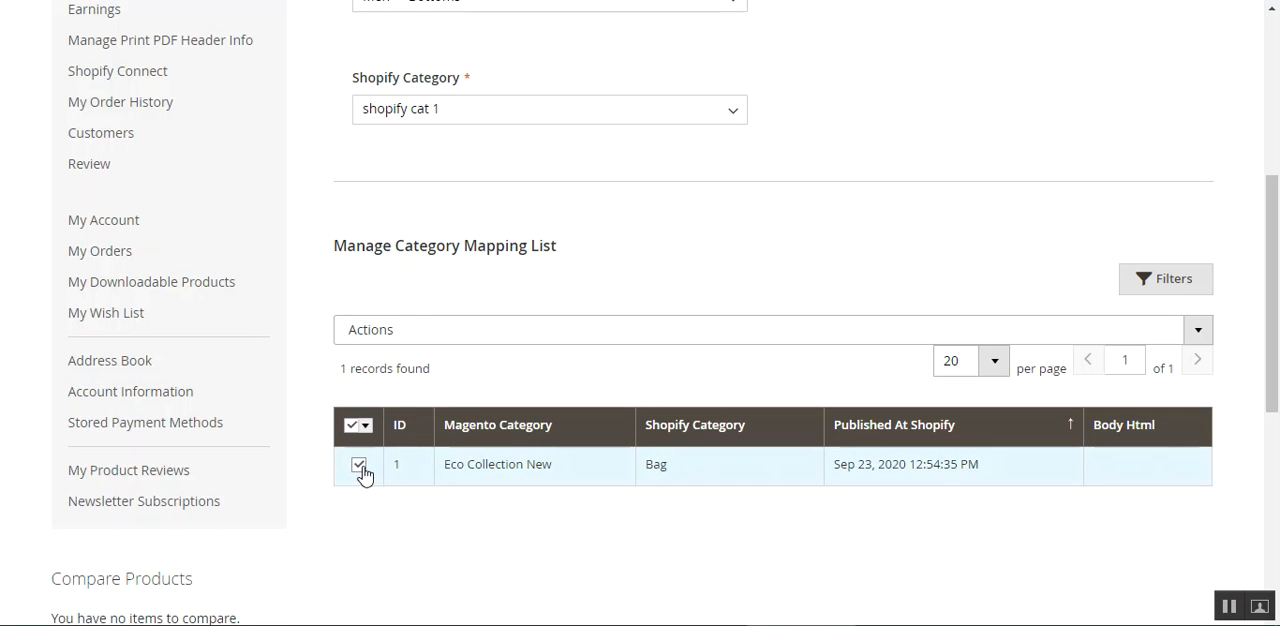
click(531, 332)
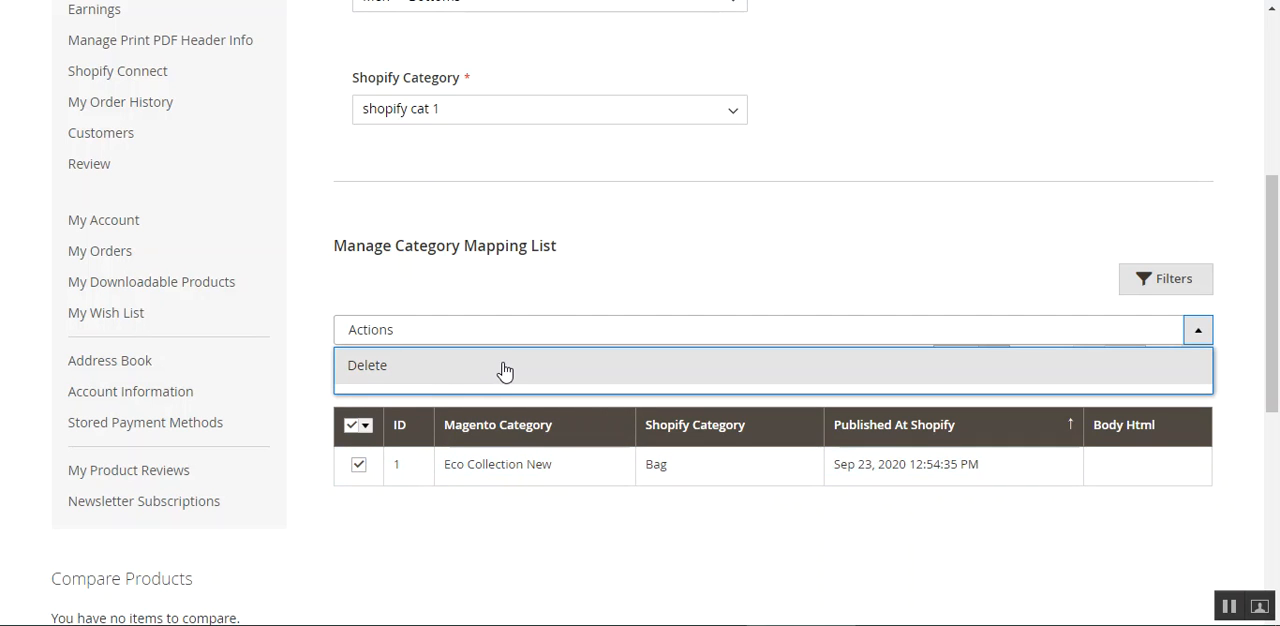
click(691, 536)
Save the category mapping between Men -> Bottoms and shopify cat 1.
scroll(445, 436, up, 3)
scroll(447, 443, down, 1)
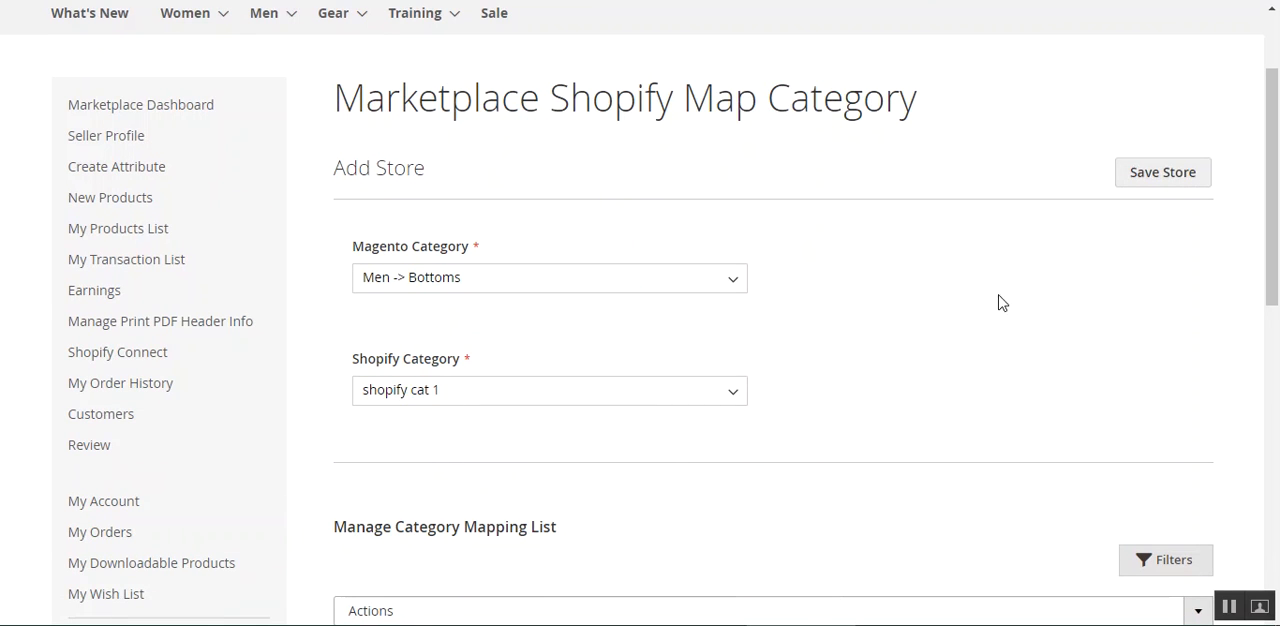
scroll(563, 341, down, 4)
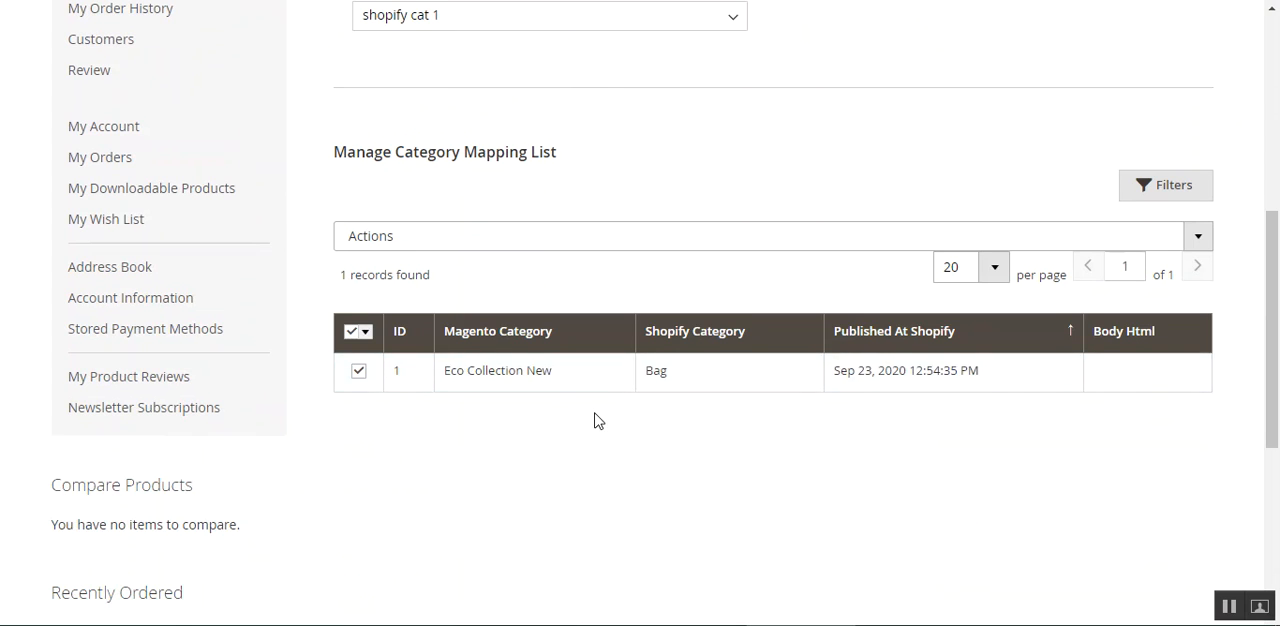
scroll(594, 420, up, 4)
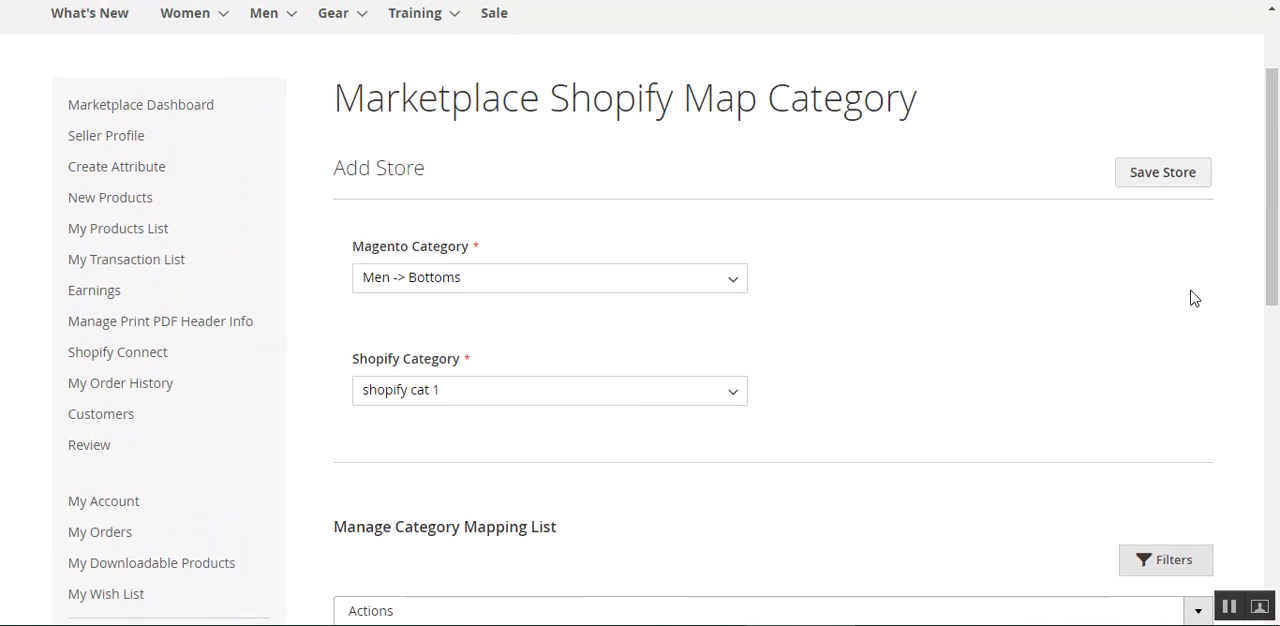
click(1161, 181)
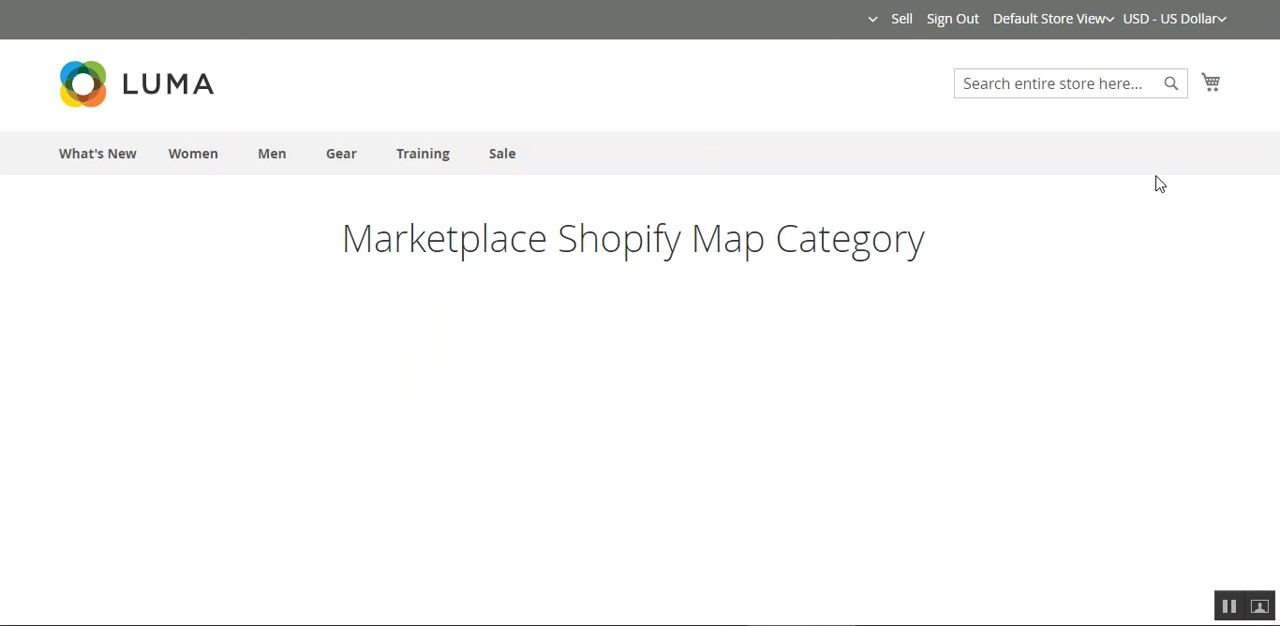
Check the mapping confirmation message and examine the Magento and Shopify categories of the Bottoms record in the Manage Category Mapping List.
drag(1275, 170, 1266, 358)
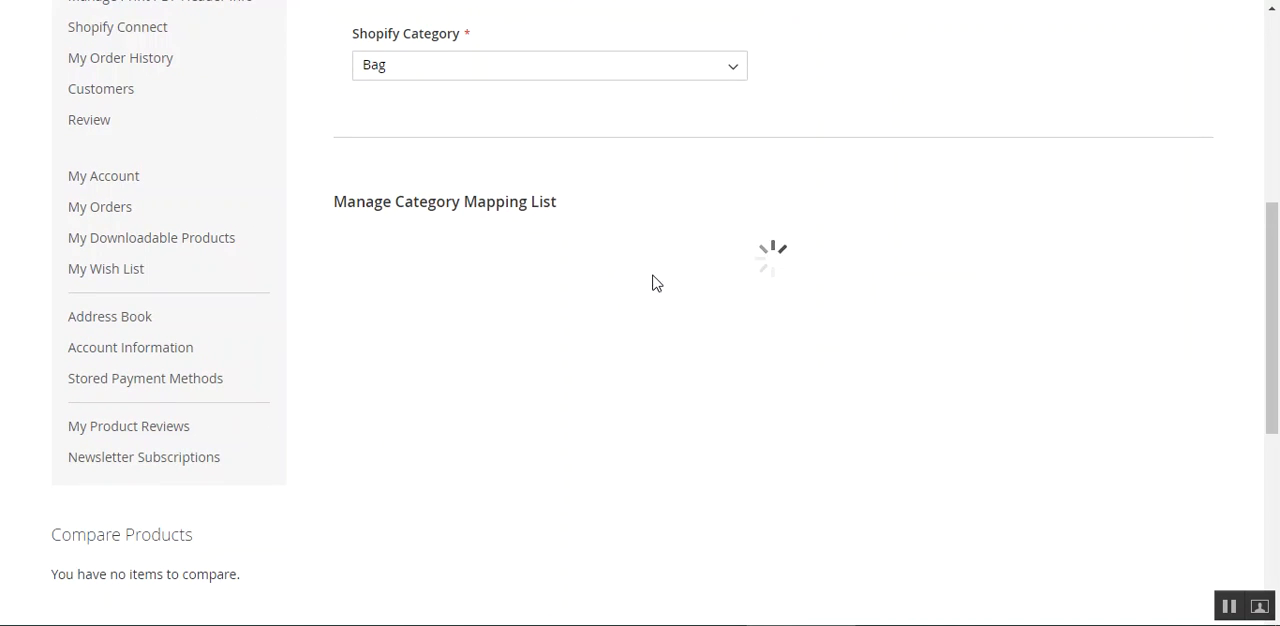
scroll(631, 274, up, 5)
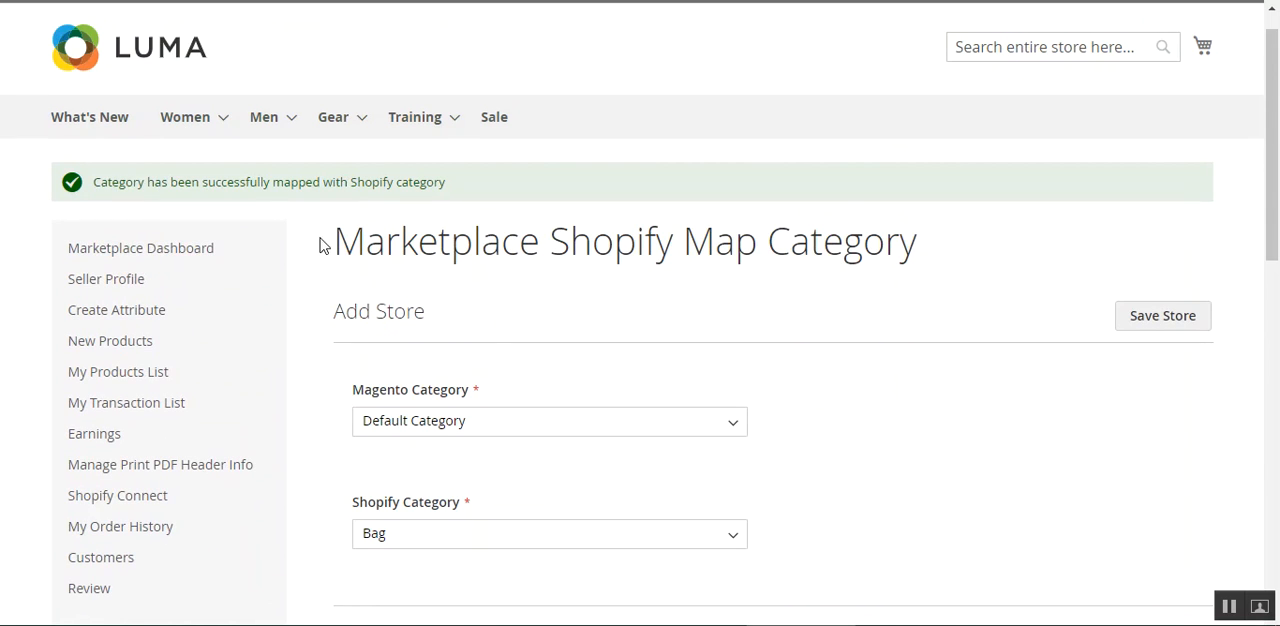
drag(100, 184, 500, 190)
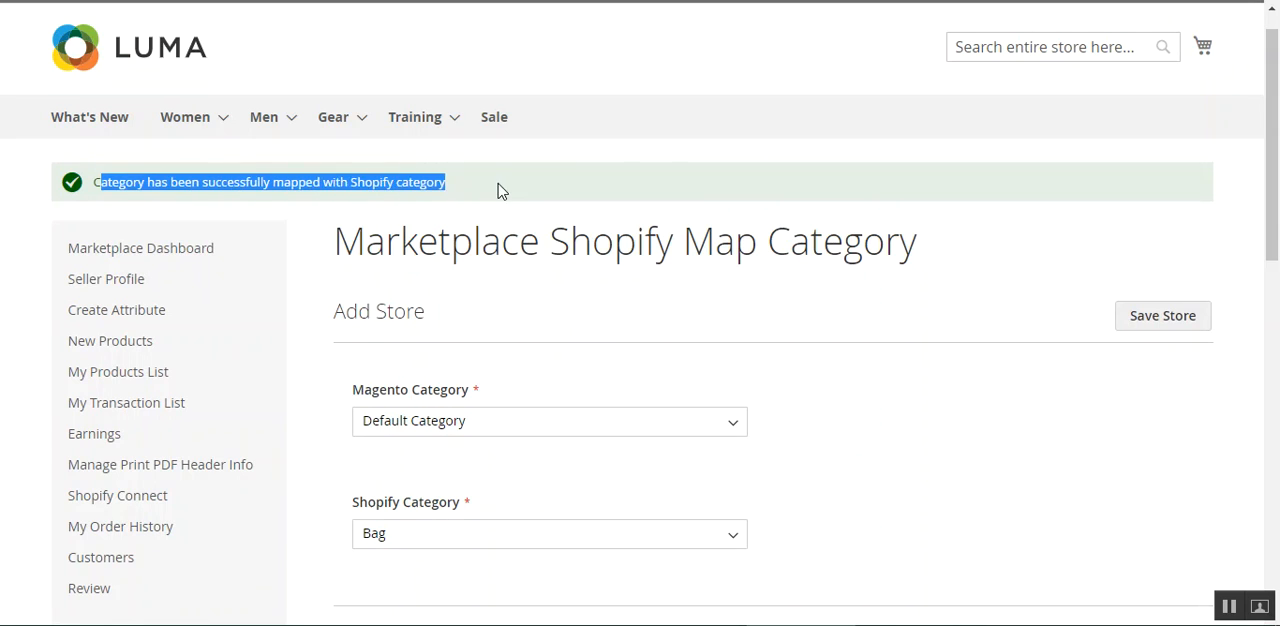
click(497, 198)
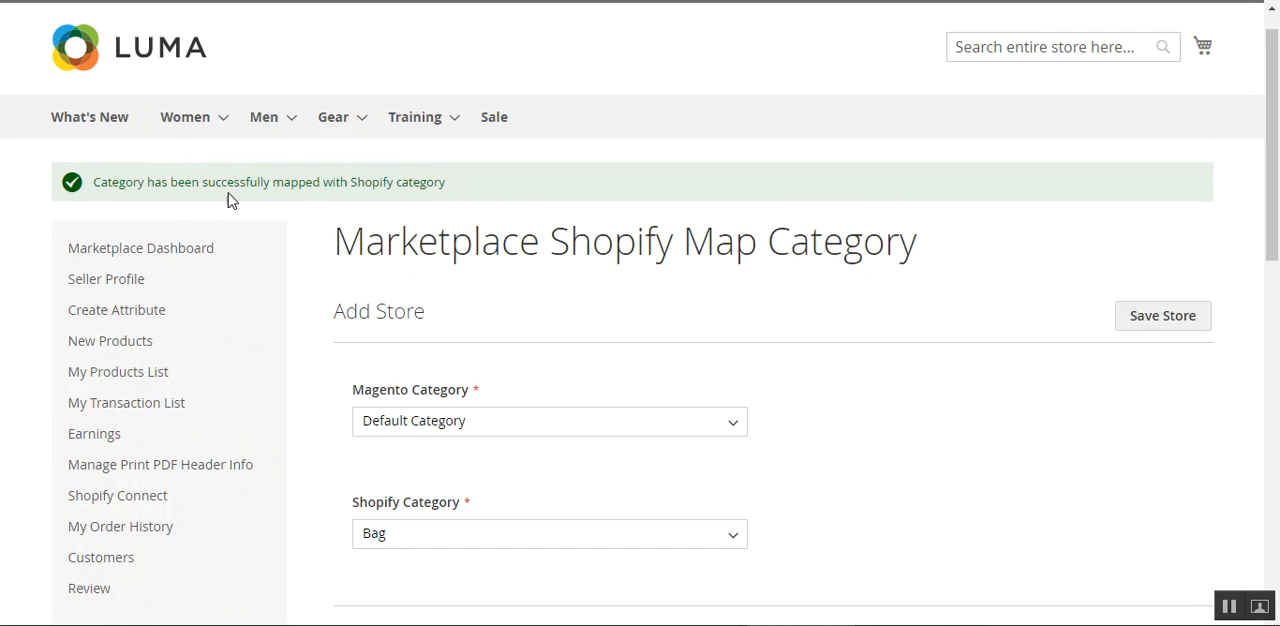
drag(337, 184, 422, 184)
click(470, 197)
scroll(1277, 283, down, 3)
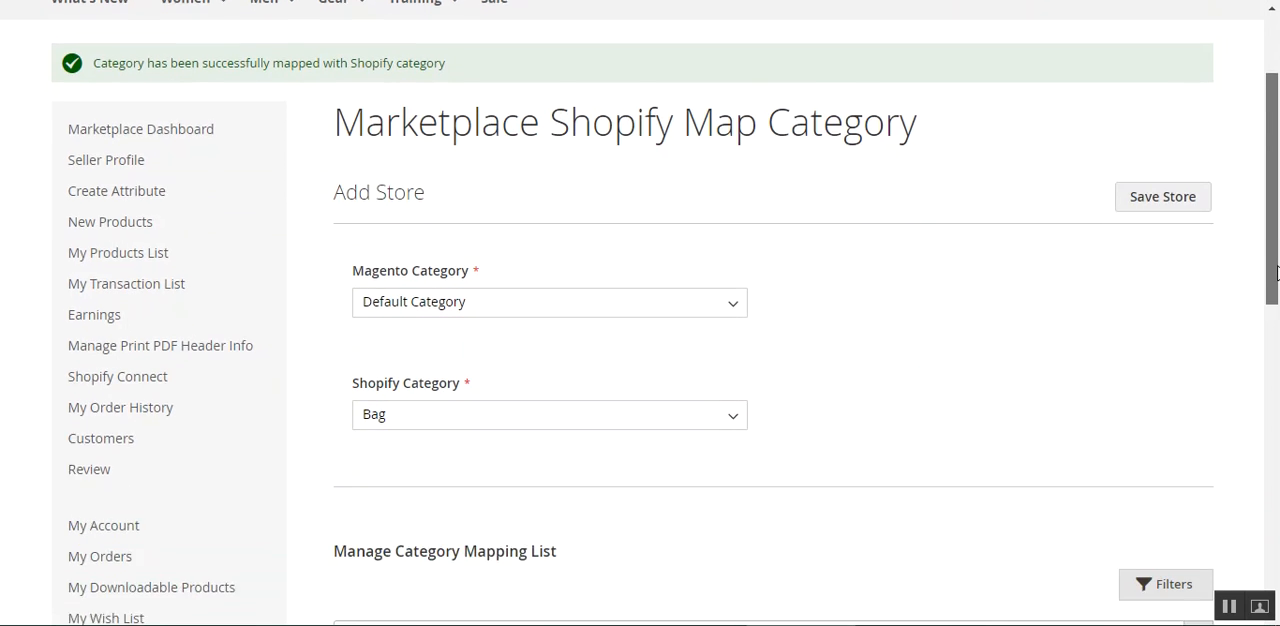
scroll(1270, 300, down, 4)
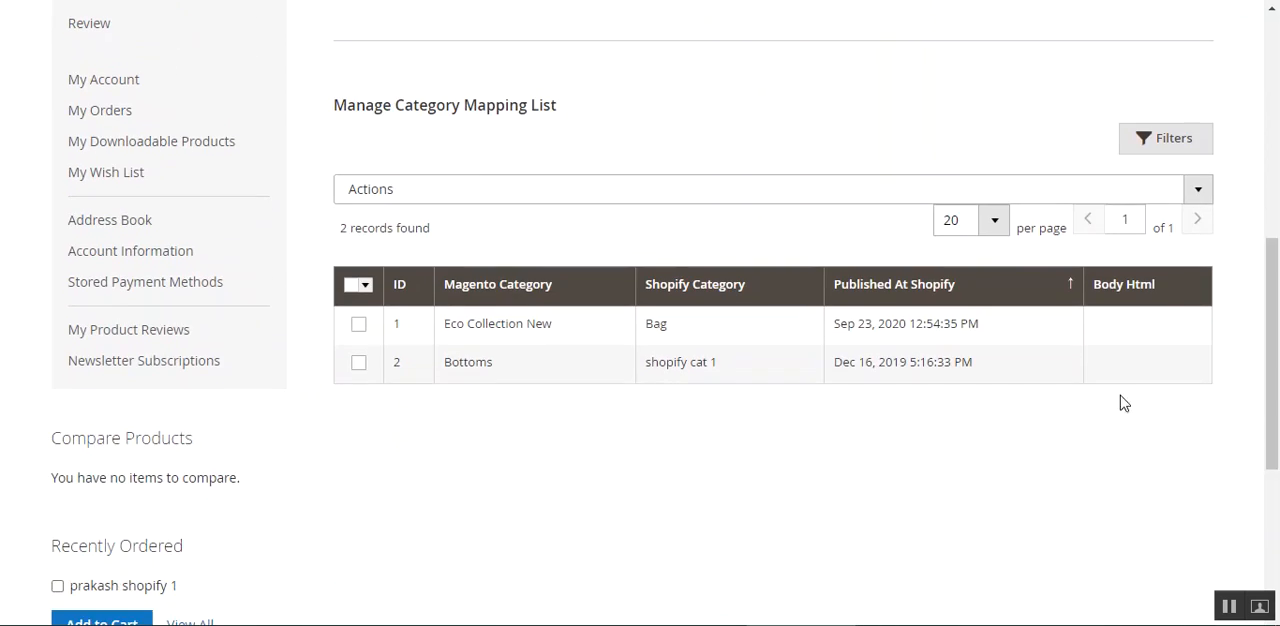
drag(453, 362, 490, 369)
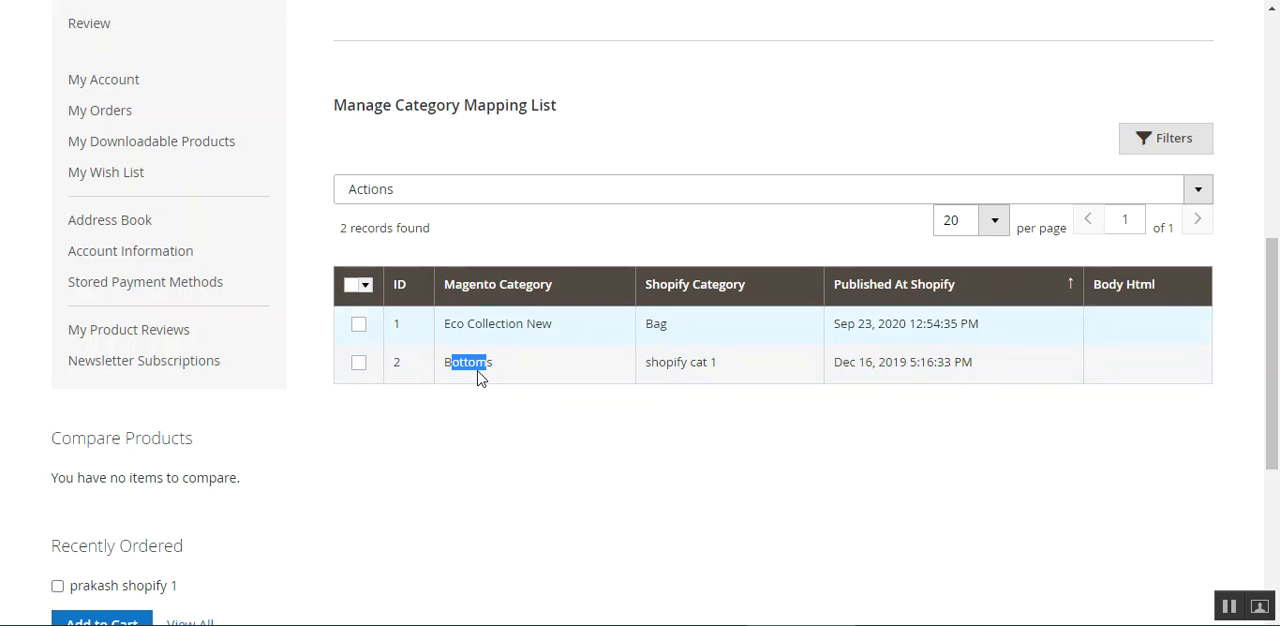
drag(665, 362, 718, 364)
click(779, 450)
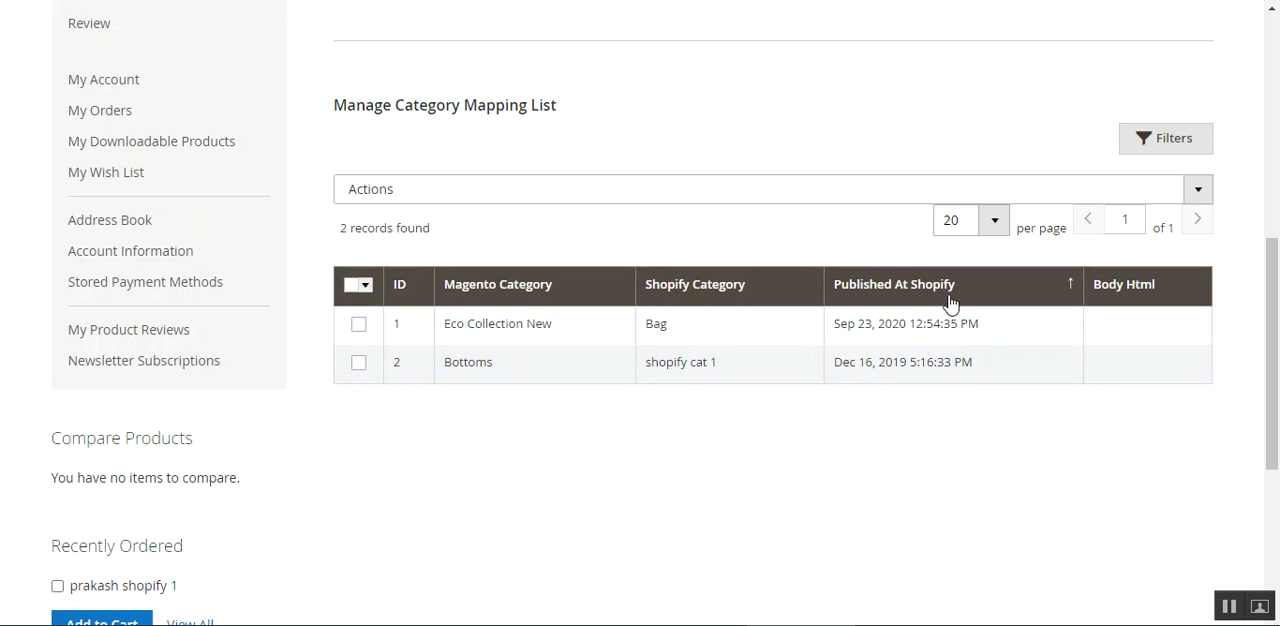
Go to the Marketplace Shopify Map Product page and look through the mapped products' names, types and categories.
drag(1273, 403, 1277, 191)
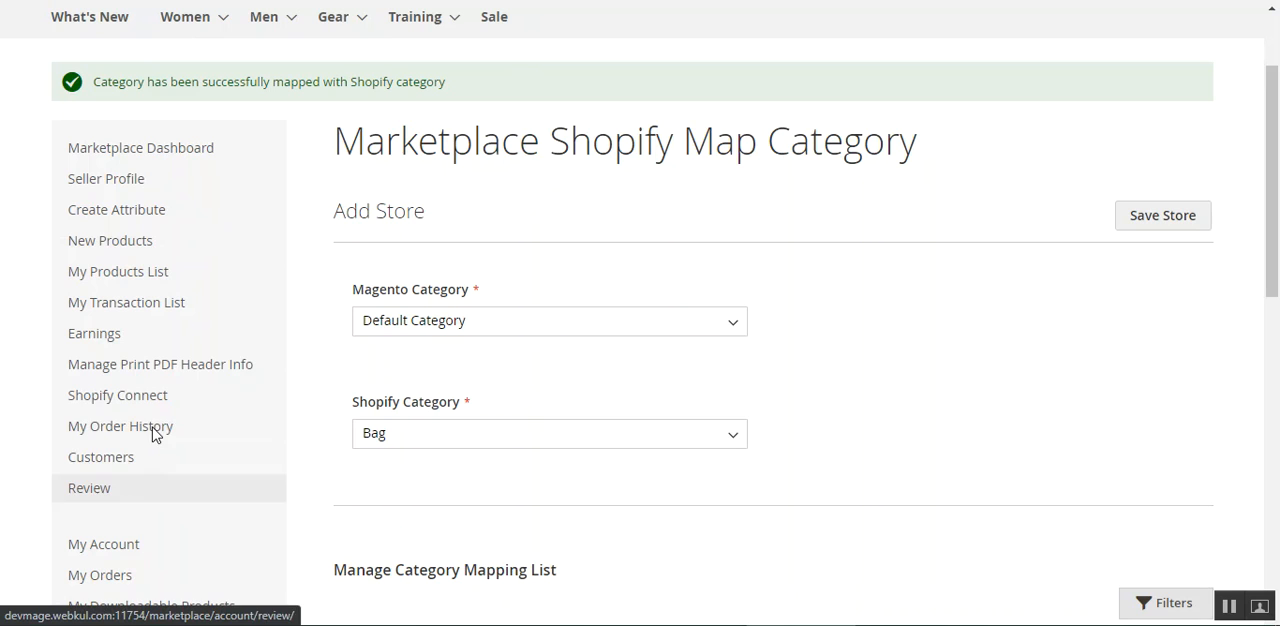
mouse_move(125, 396)
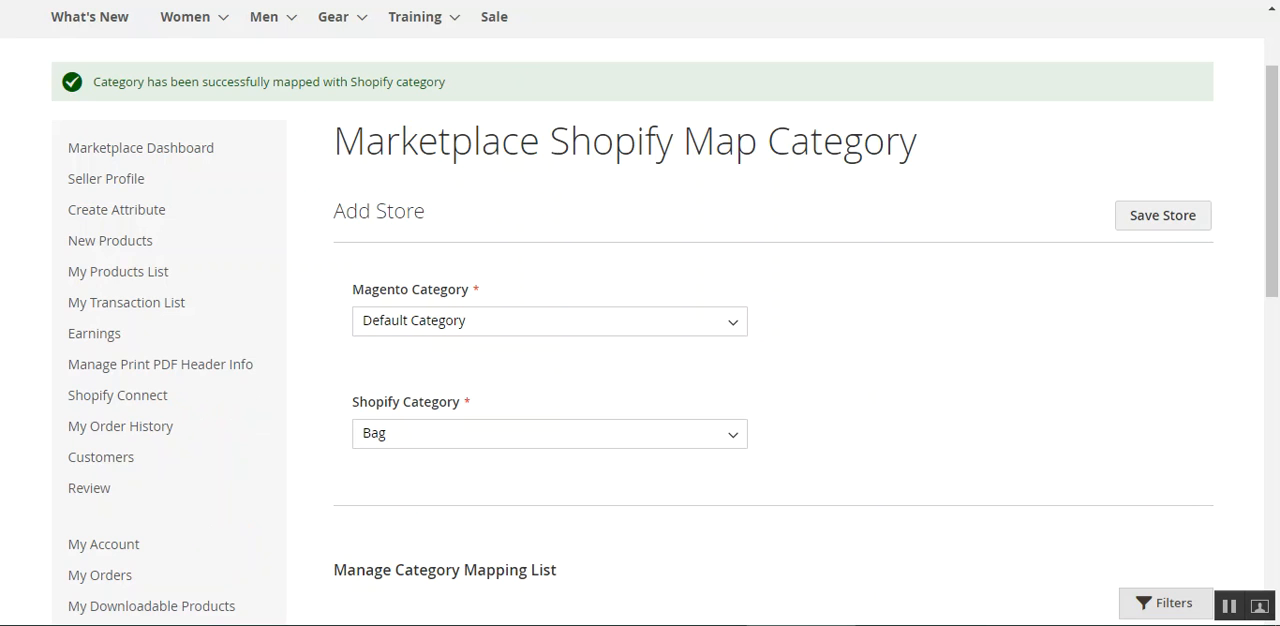
key(ctrl+Tab)
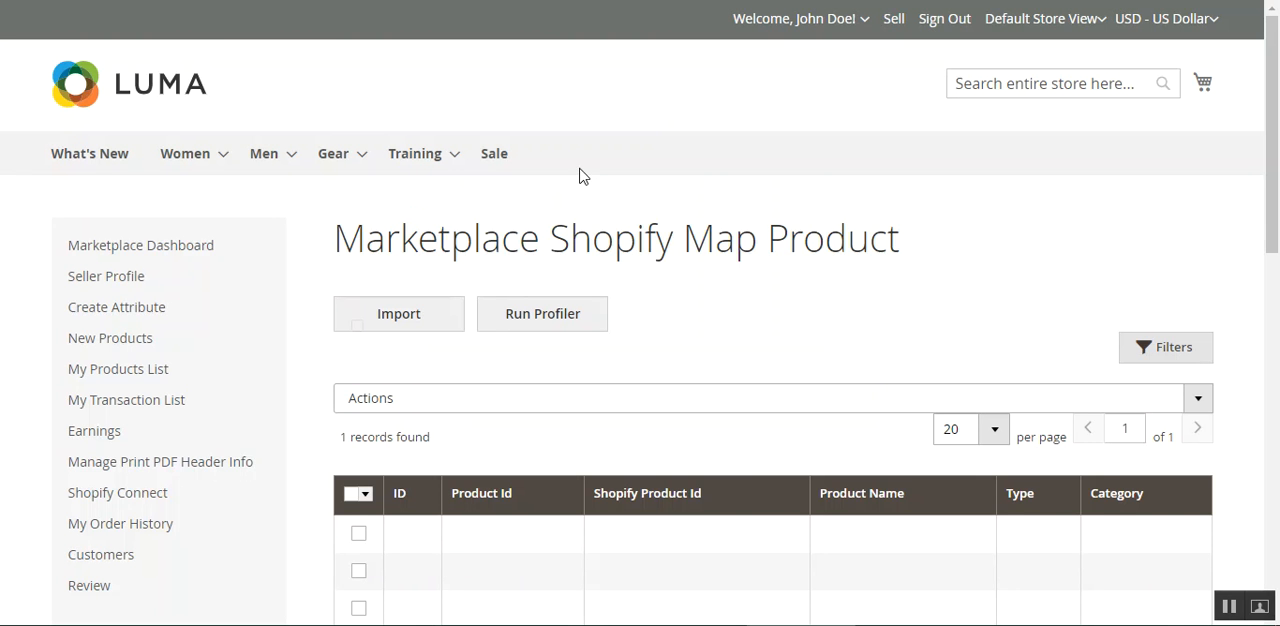
drag(1278, 137, 1278, 172)
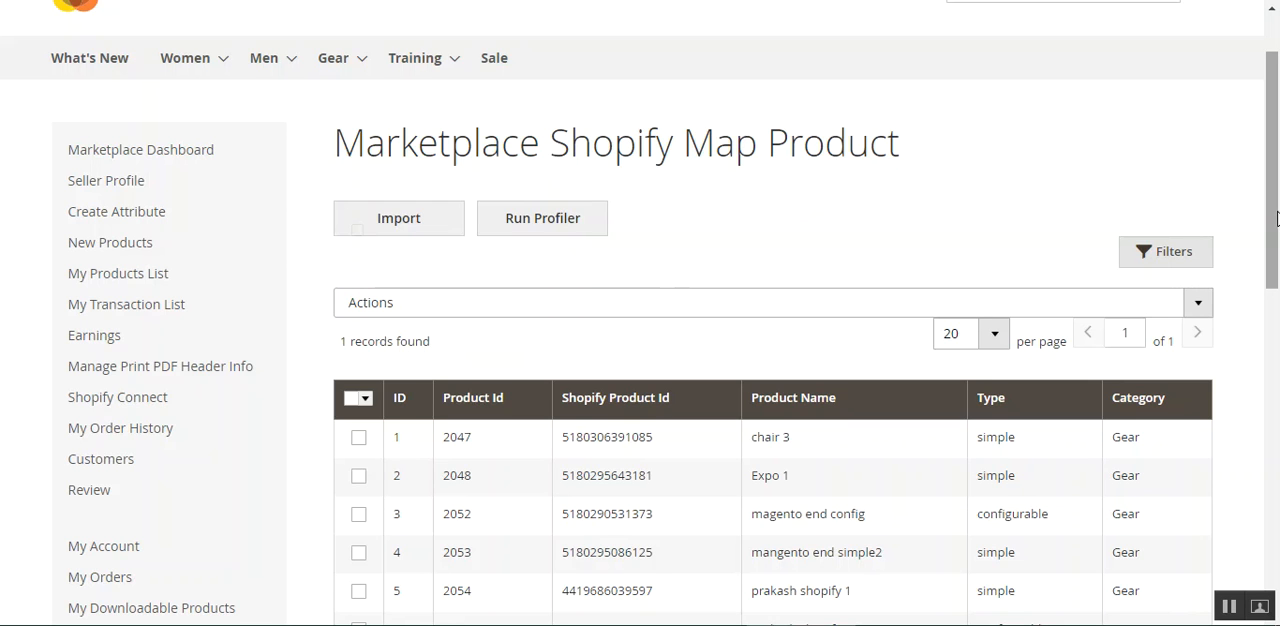
drag(1273, 190, 1273, 206)
scroll(663, 417, down, 2)
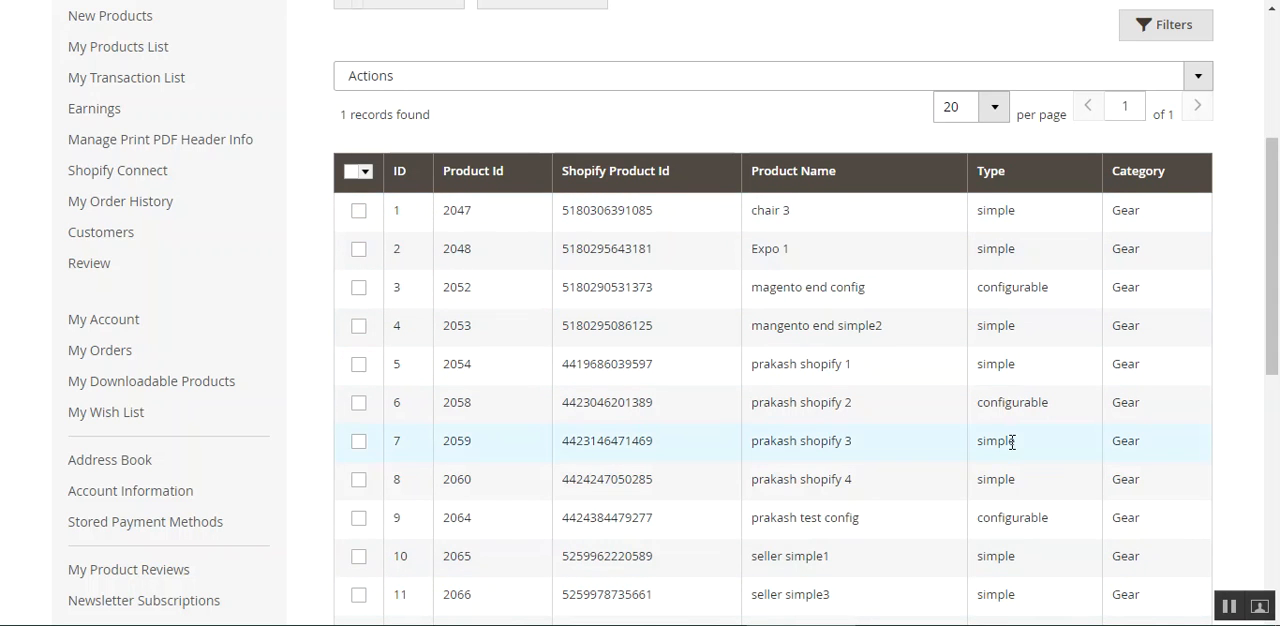
drag(1272, 354, 1268, 220)
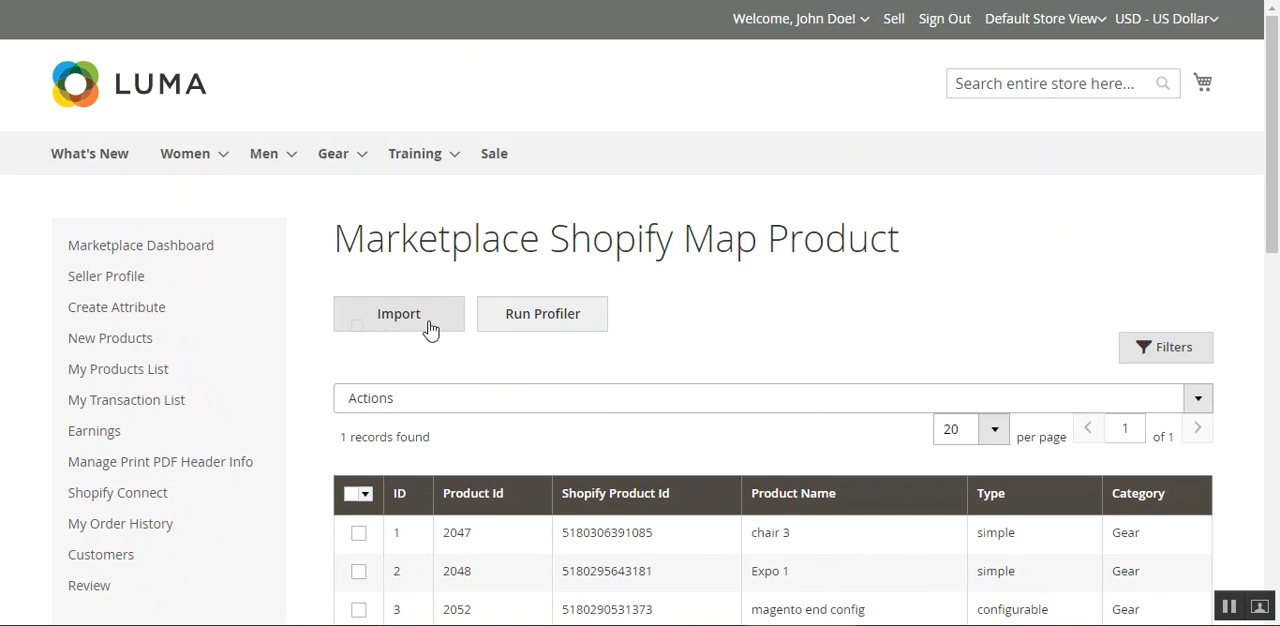
Open the filters of the mapped product list and review the available filter fields.
click(1148, 355)
drag(1276, 206, 1276, 294)
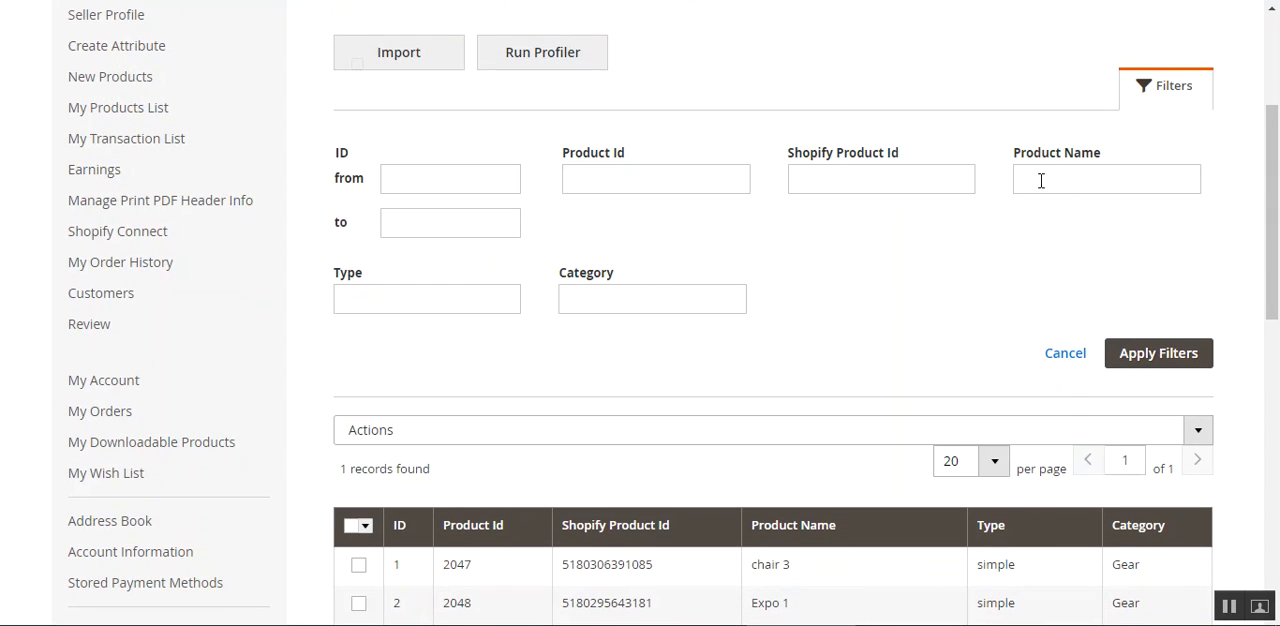
drag(1277, 275, 1277, 250)
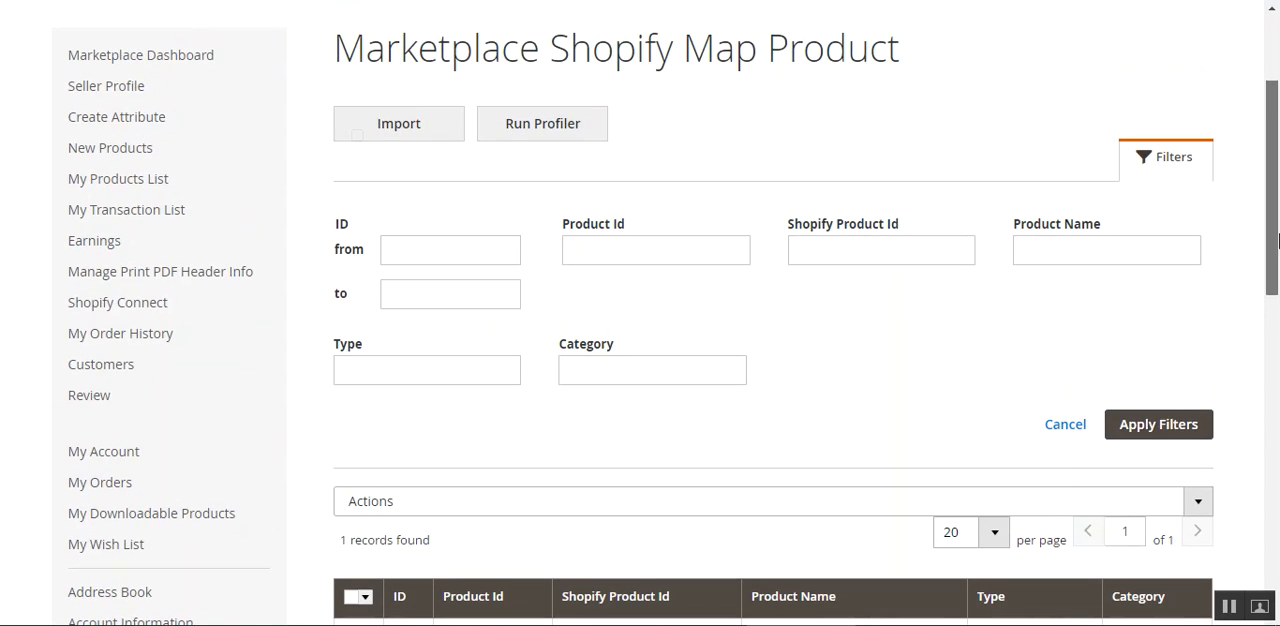
scroll(1277, 210, up, 4)
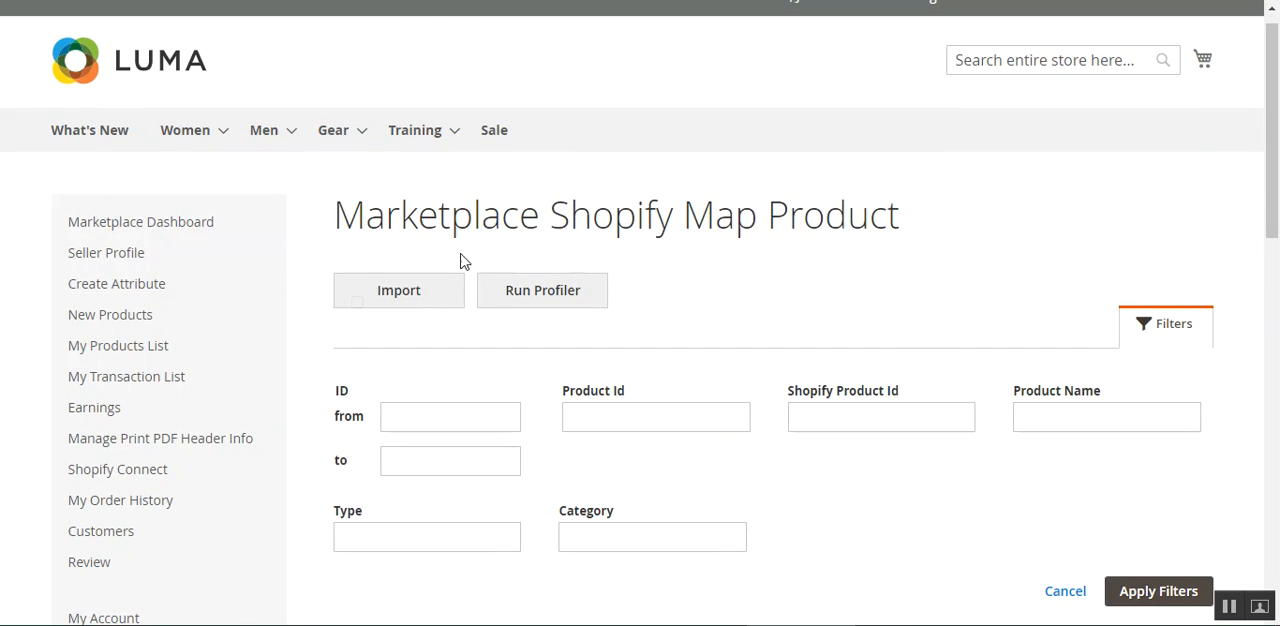
Import the products from Shopify, read the import message and dismiss it.
click(423, 291)
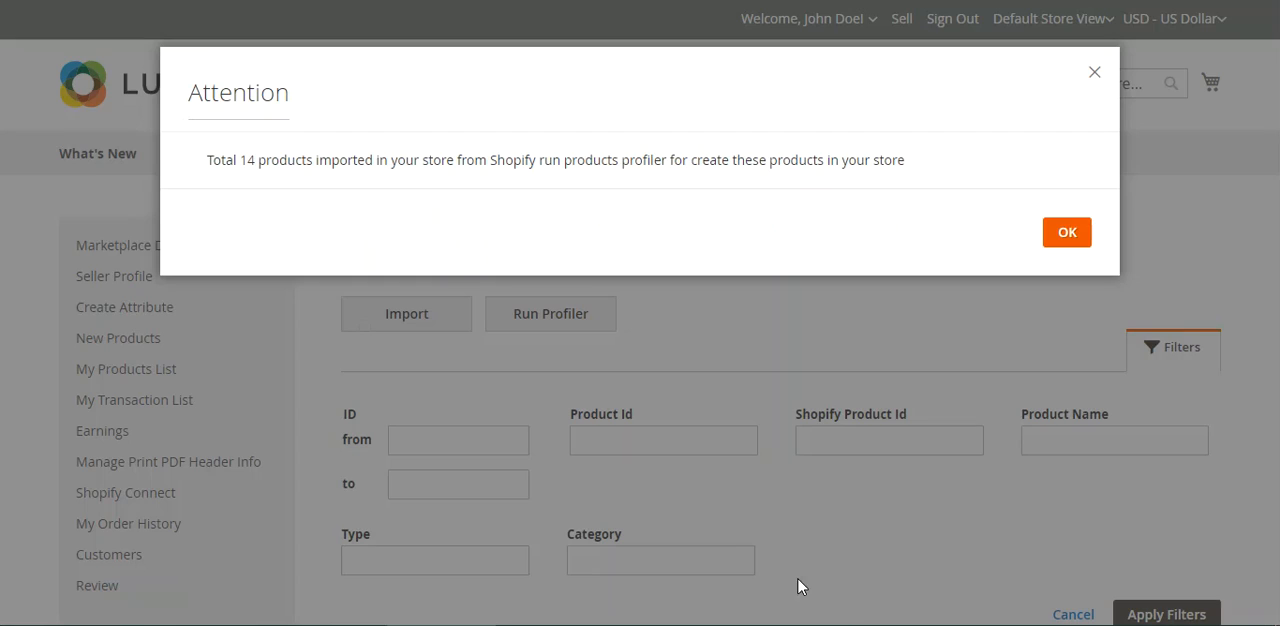
drag(246, 161, 606, 163)
click(657, 163)
drag(397, 160, 683, 163)
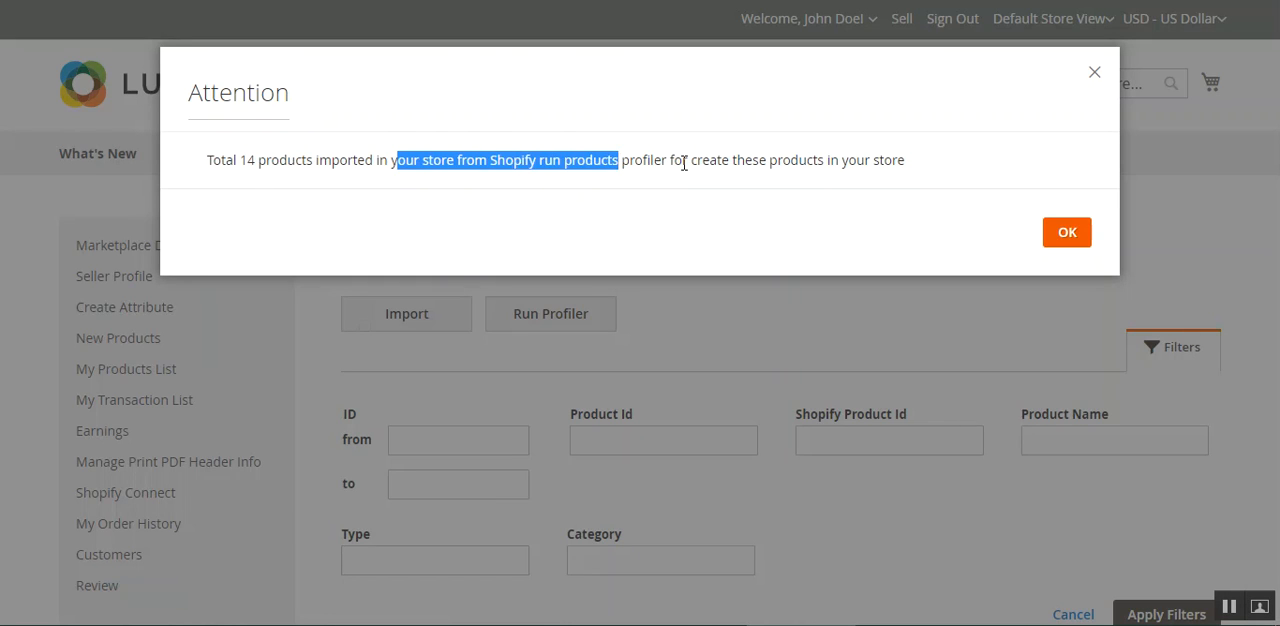
click(683, 163)
drag(496, 168, 690, 165)
click(748, 163)
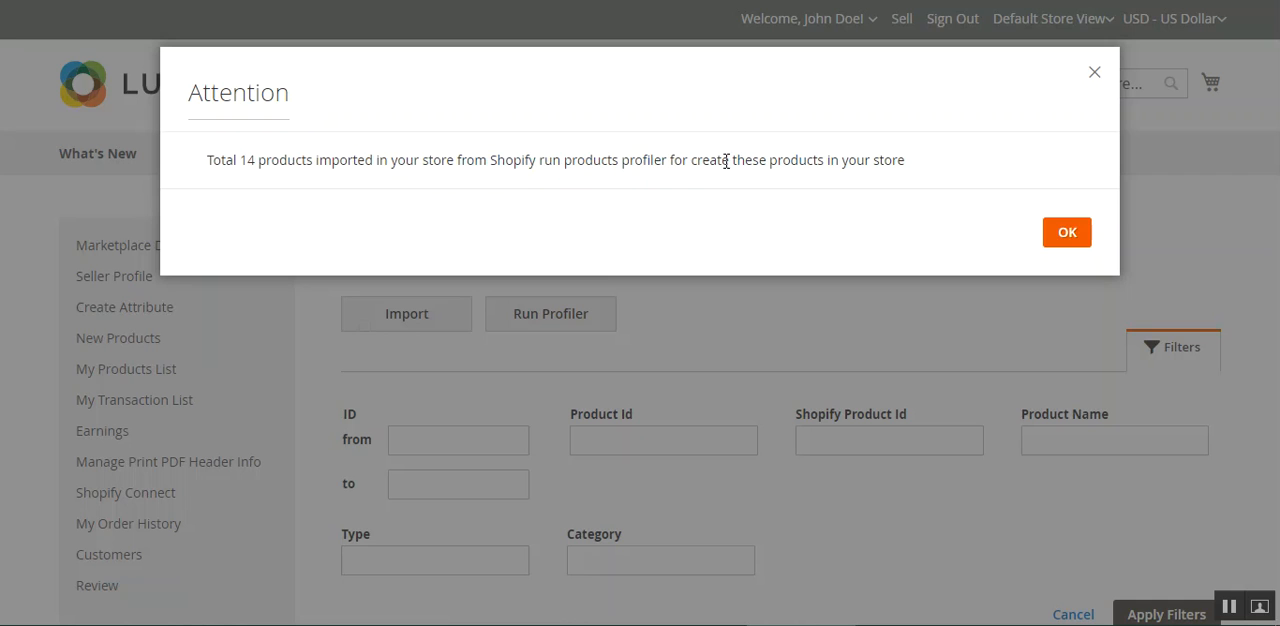
drag(396, 160, 754, 162)
click(836, 163)
click(1067, 236)
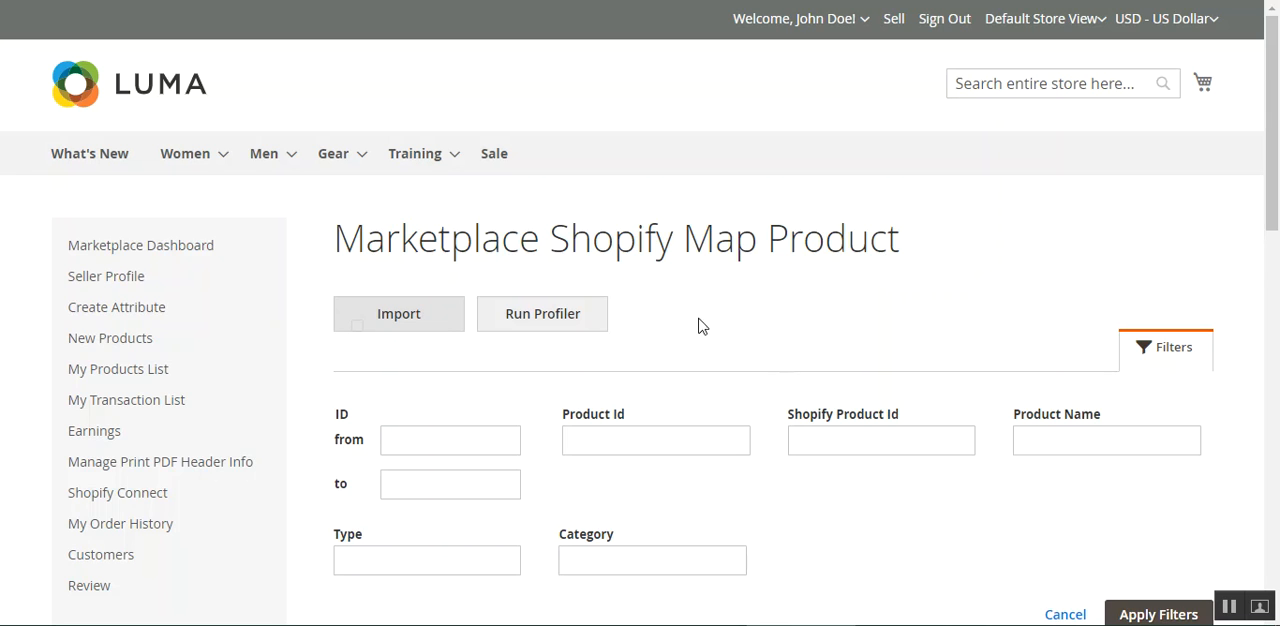
Run the product profiler to create the imported Shopify products in the store and check the skipped-product entries during the run.
mouse_move(1273, 133)
mouse_down()
mouse_move(1278, 403)
mouse_move(1277, 144)
mouse_up()
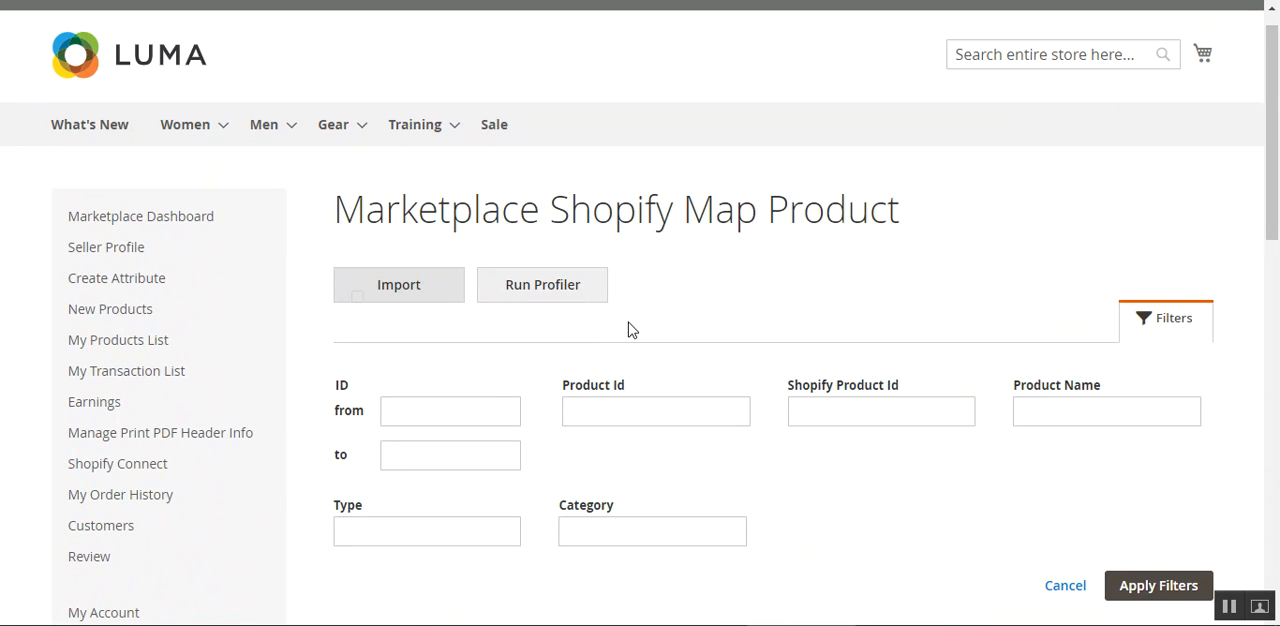
click(546, 292)
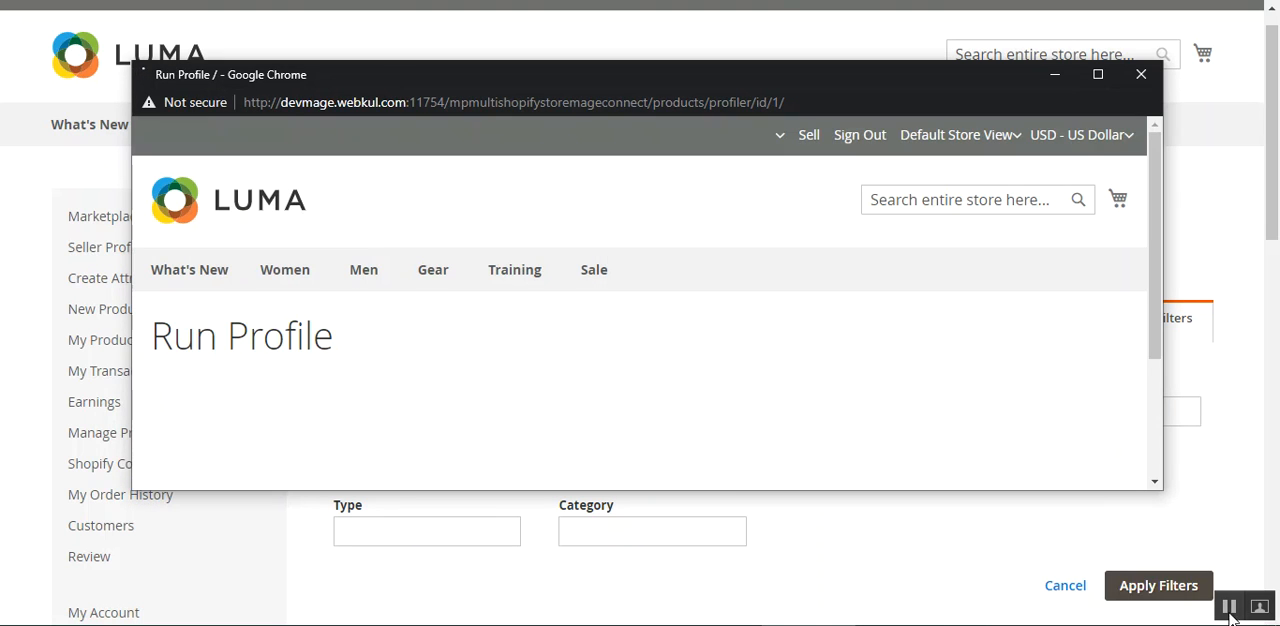
drag(1156, 195, 1157, 297)
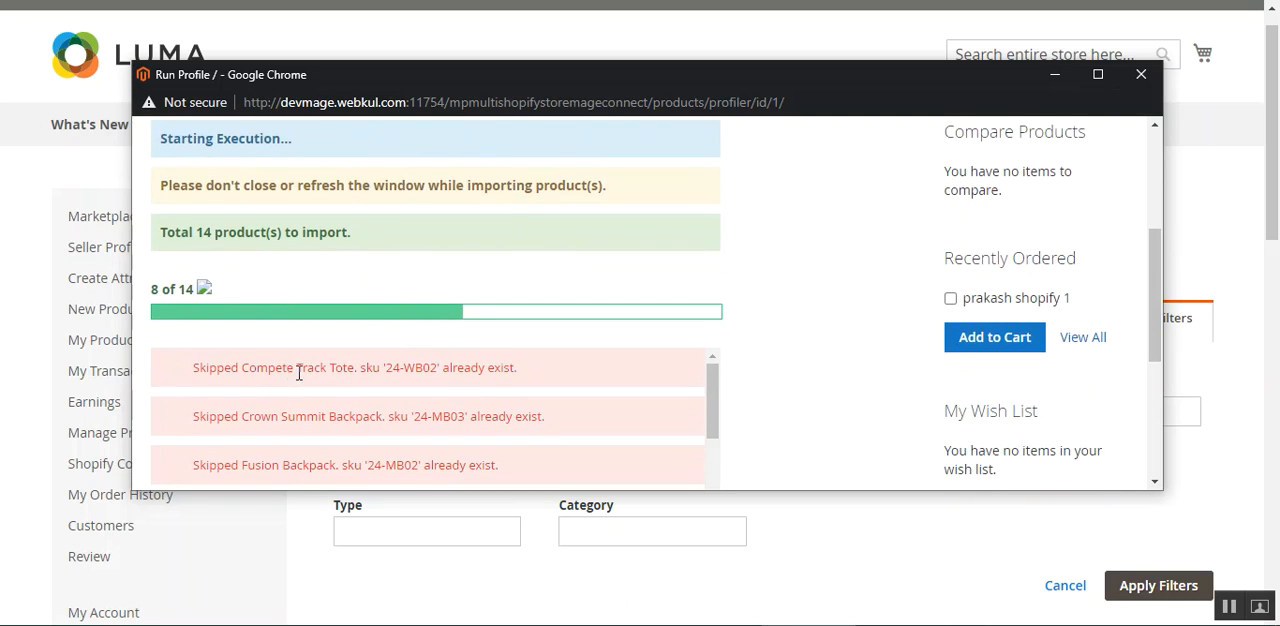
drag(238, 373, 481, 372)
click(443, 374)
click(512, 374)
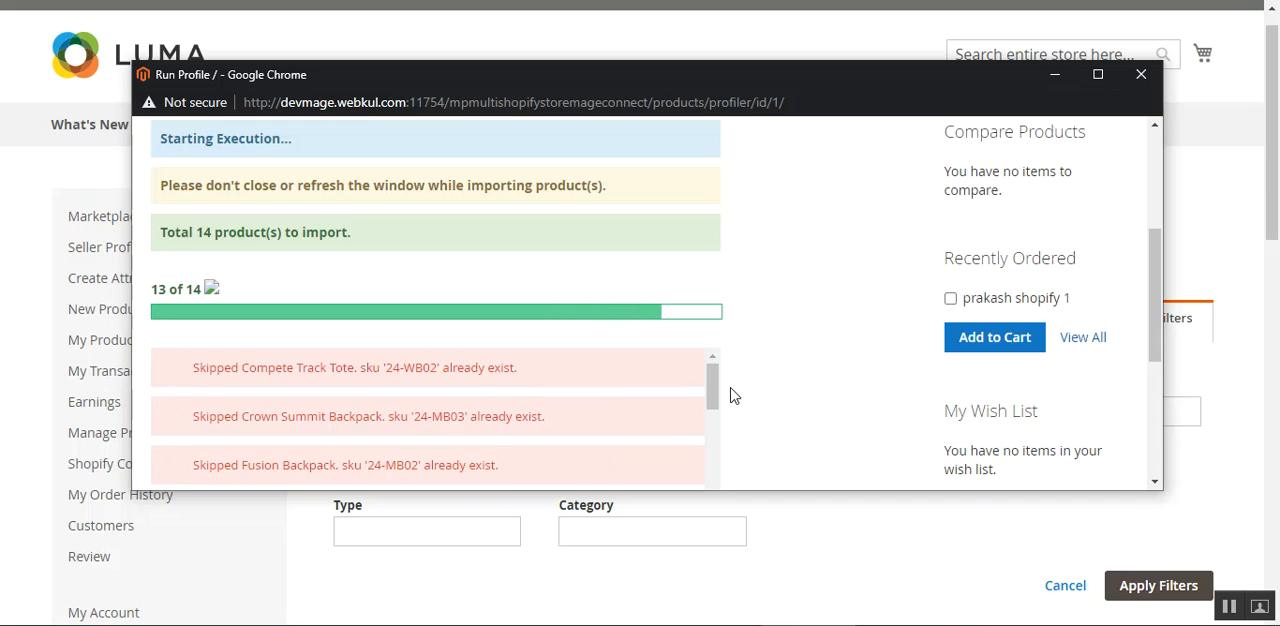
drag(221, 370, 490, 366)
click(507, 361)
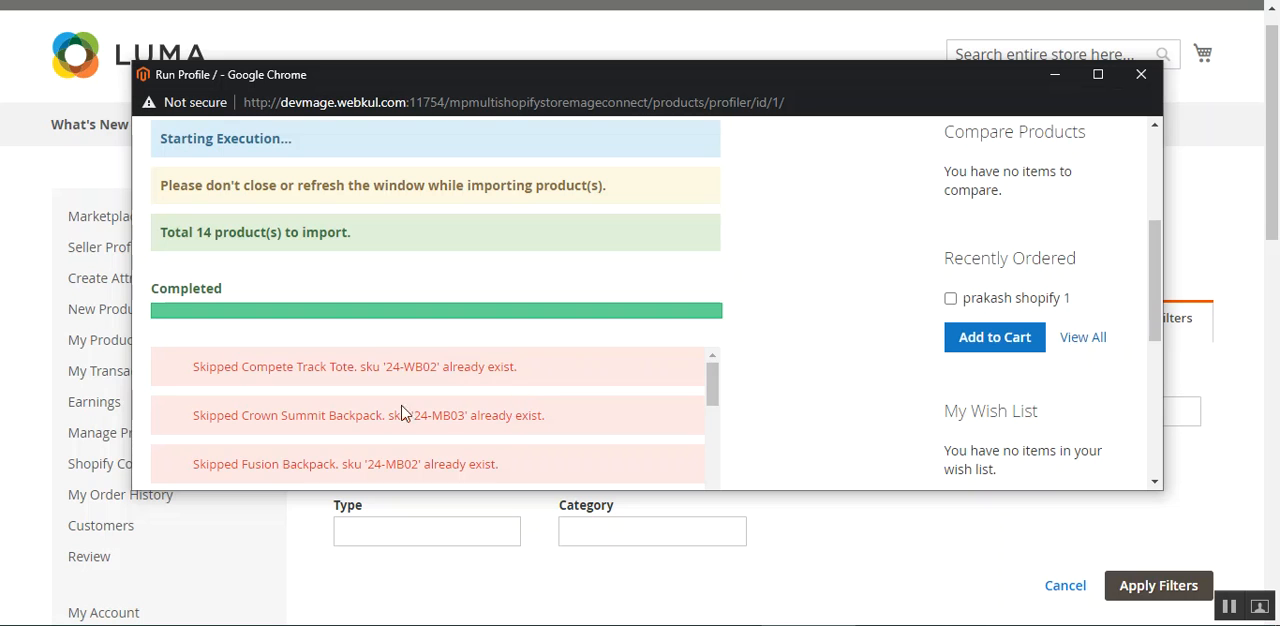
Review the finished product import's execution log and close the Run Profile window.
scroll(1154, 288, up, 3)
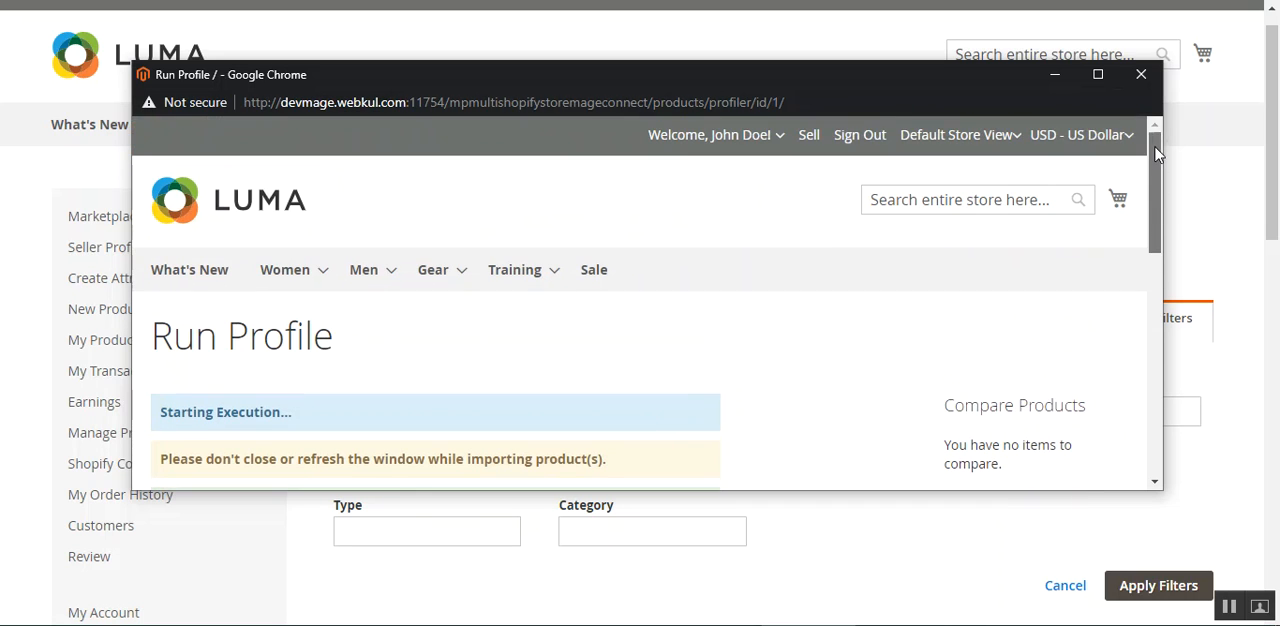
scroll(503, 372, down, 1)
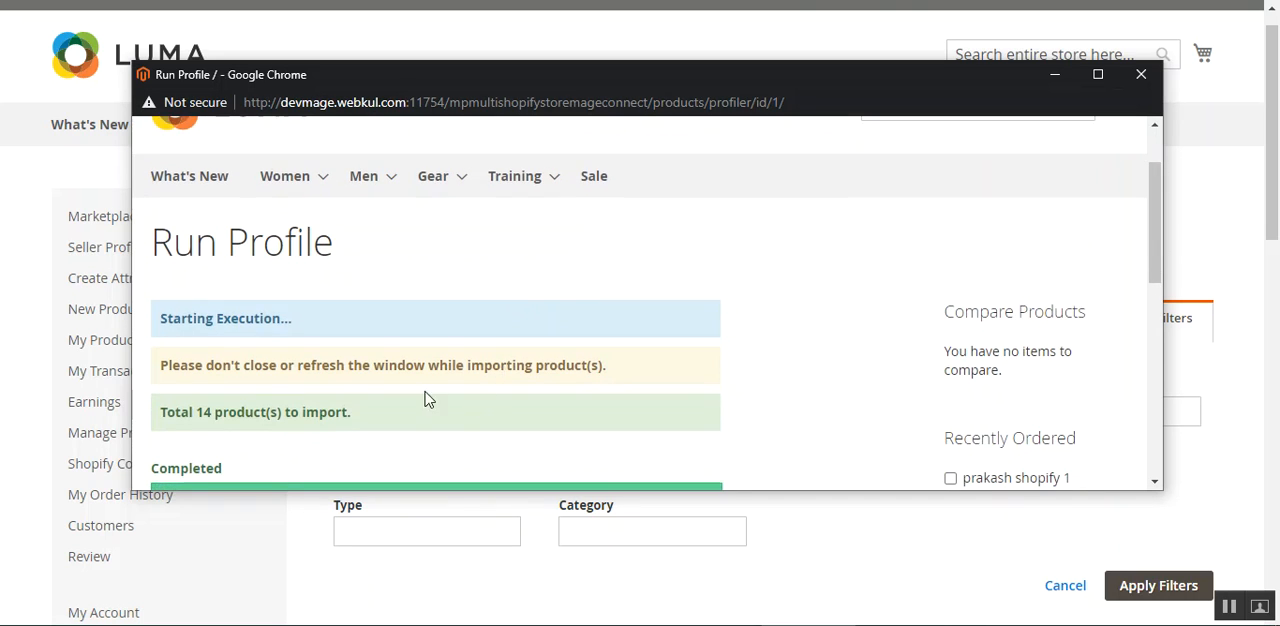
scroll(428, 399, down, 2)
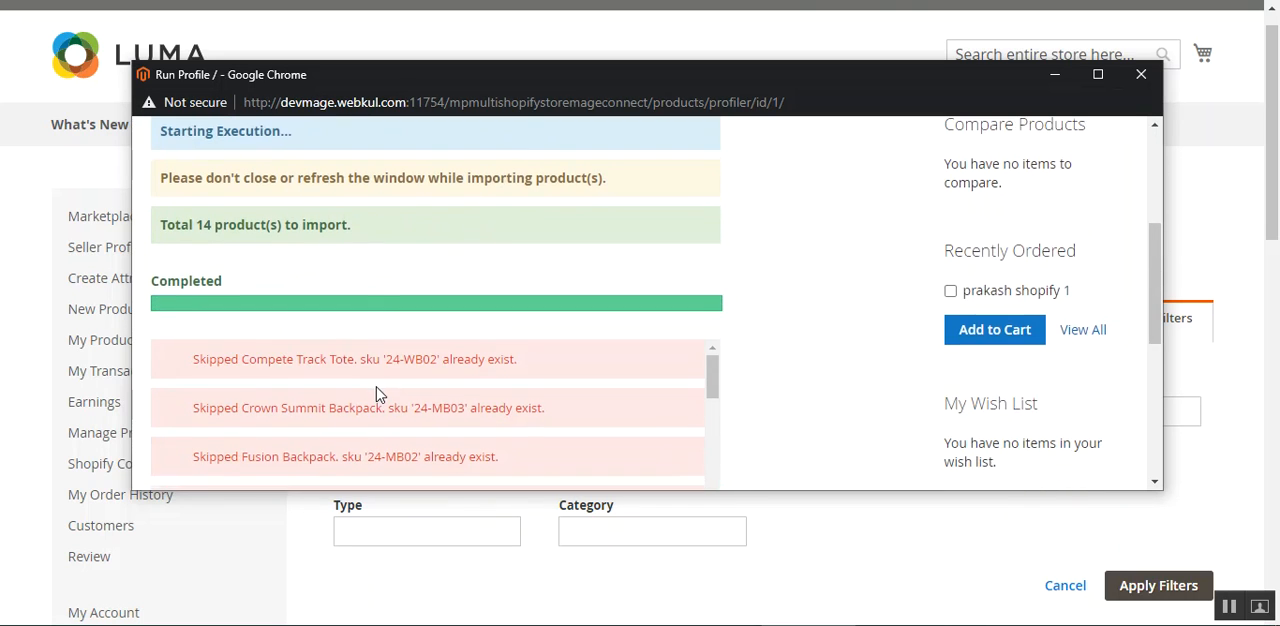
drag(188, 224, 435, 236)
click(435, 236)
scroll(700, 398, up, 3)
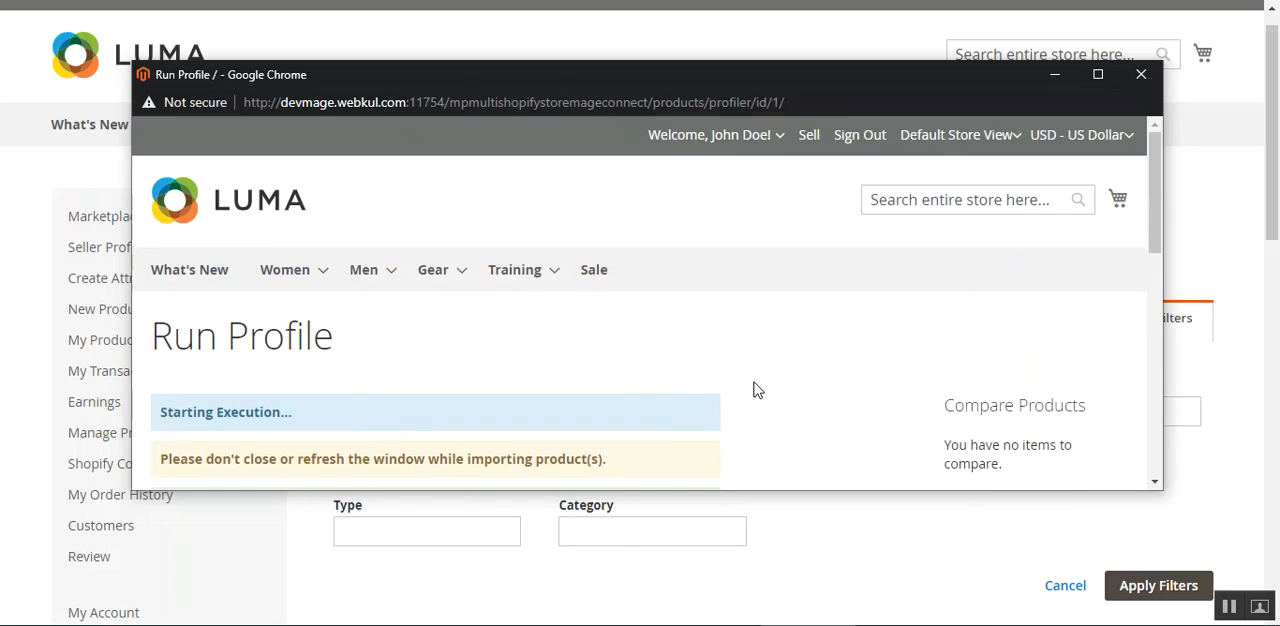
click(1141, 74)
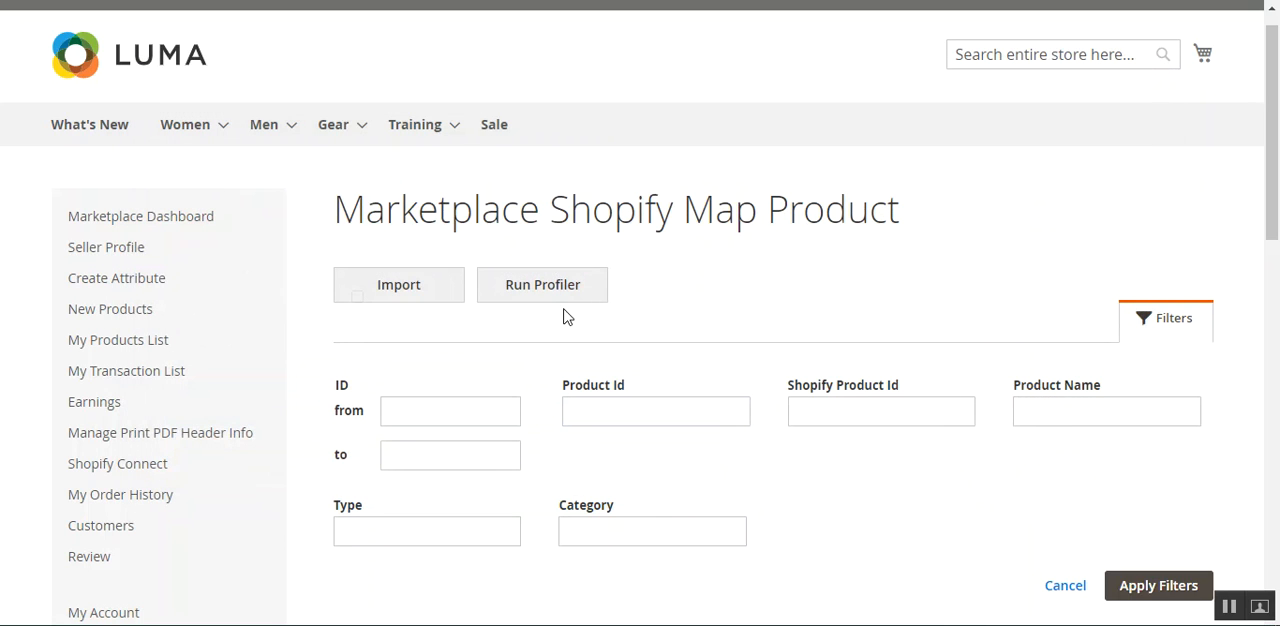
Go from the product mapping to the Marketplace Shopify Map Orders page.
drag(1273, 184, 1275, 95)
scroll(660, 305, up, 2)
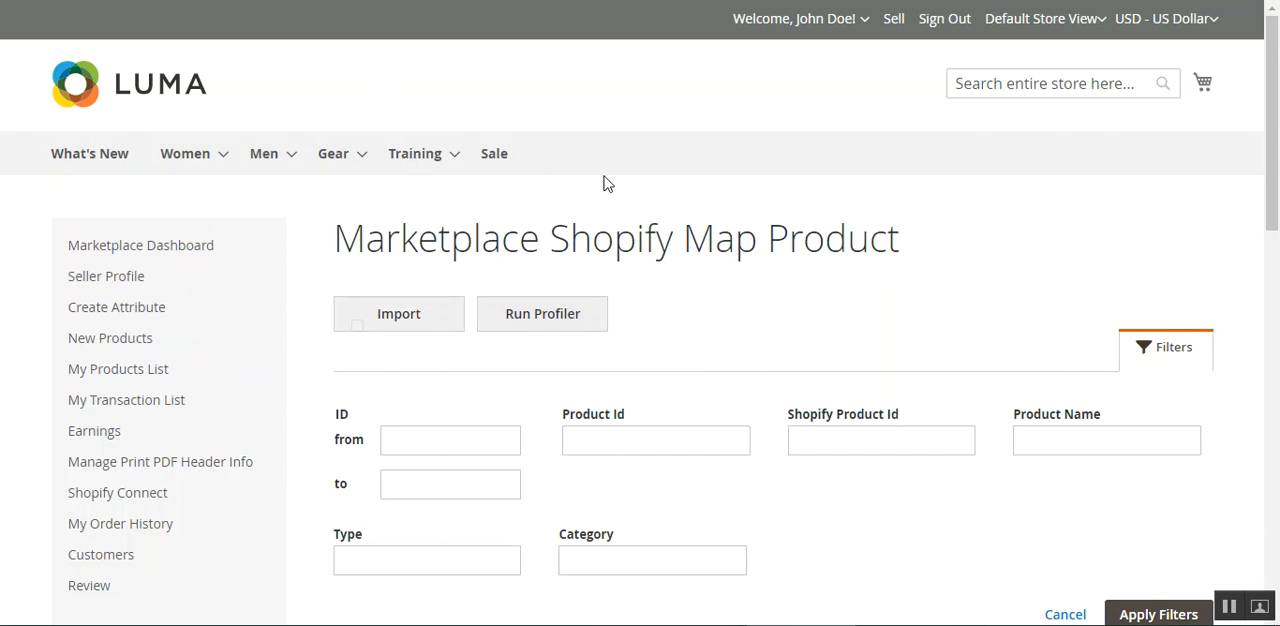
scroll(207, 394, down, 2)
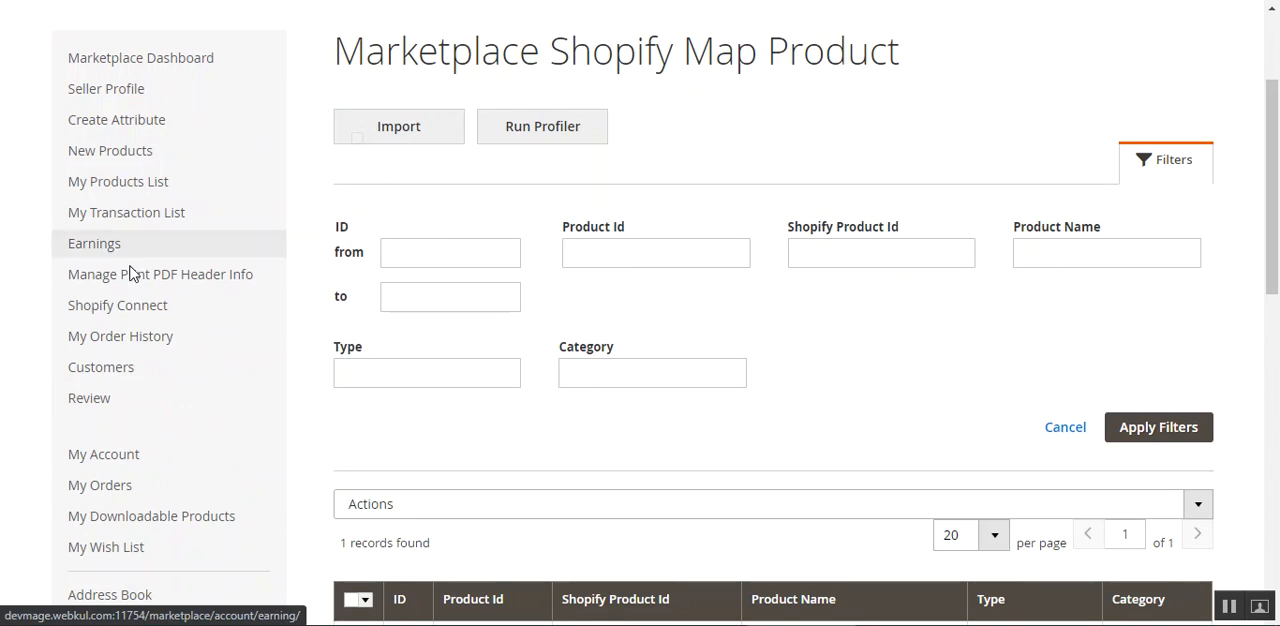
mouse_move(120, 305)
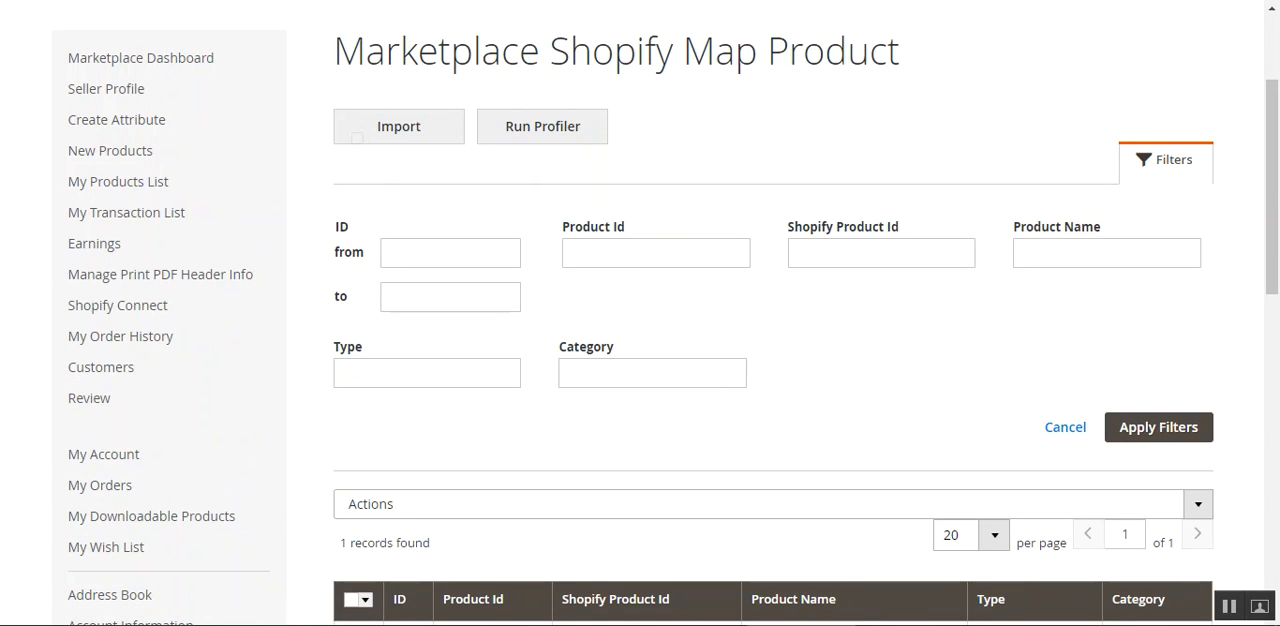
click(480, 1)
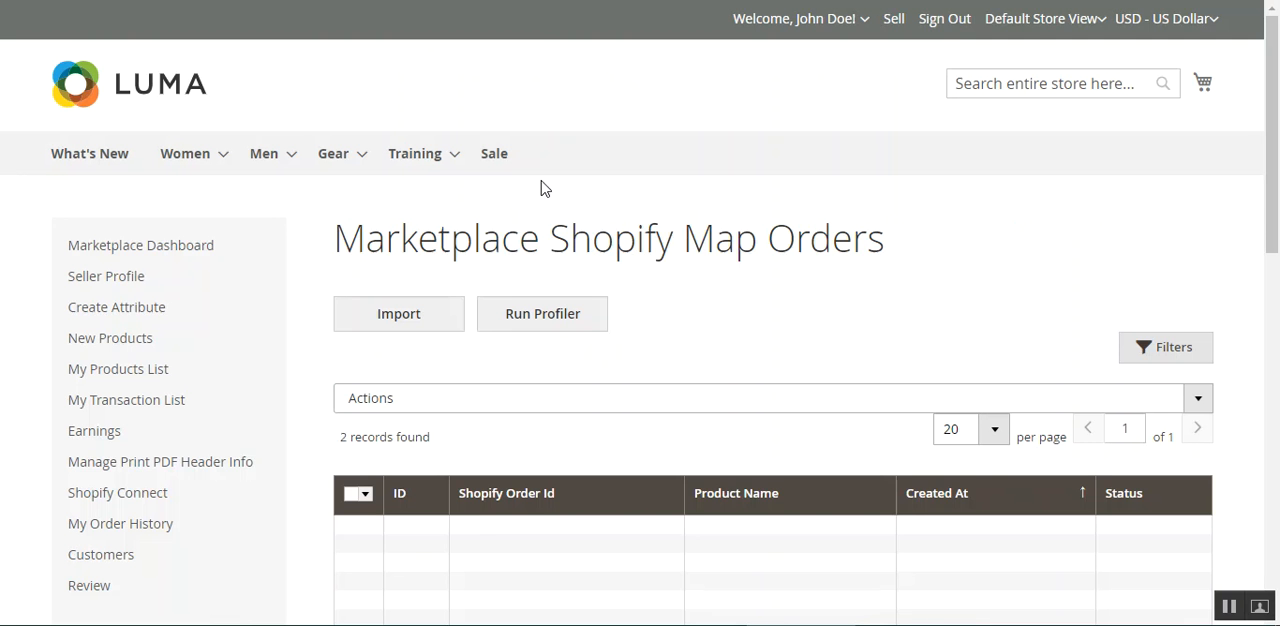
Review the filter fields and bulk actions offered on the Marketplace Shopify Map Orders page.
drag(1277, 155, 1278, 229)
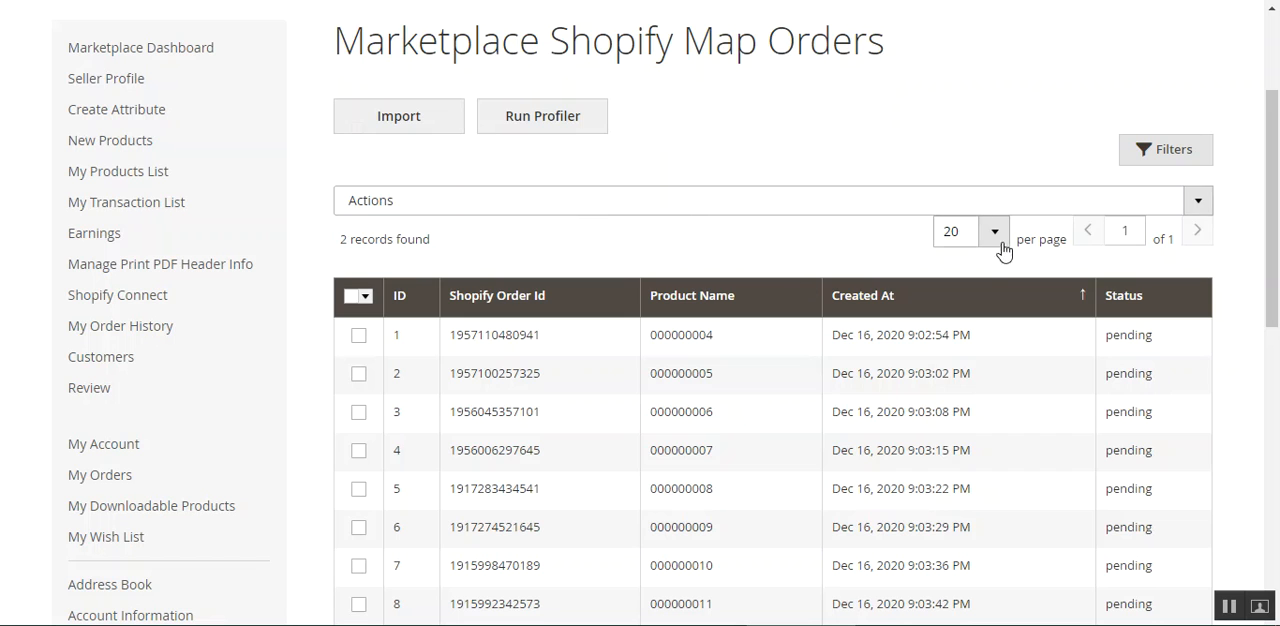
click(1152, 166)
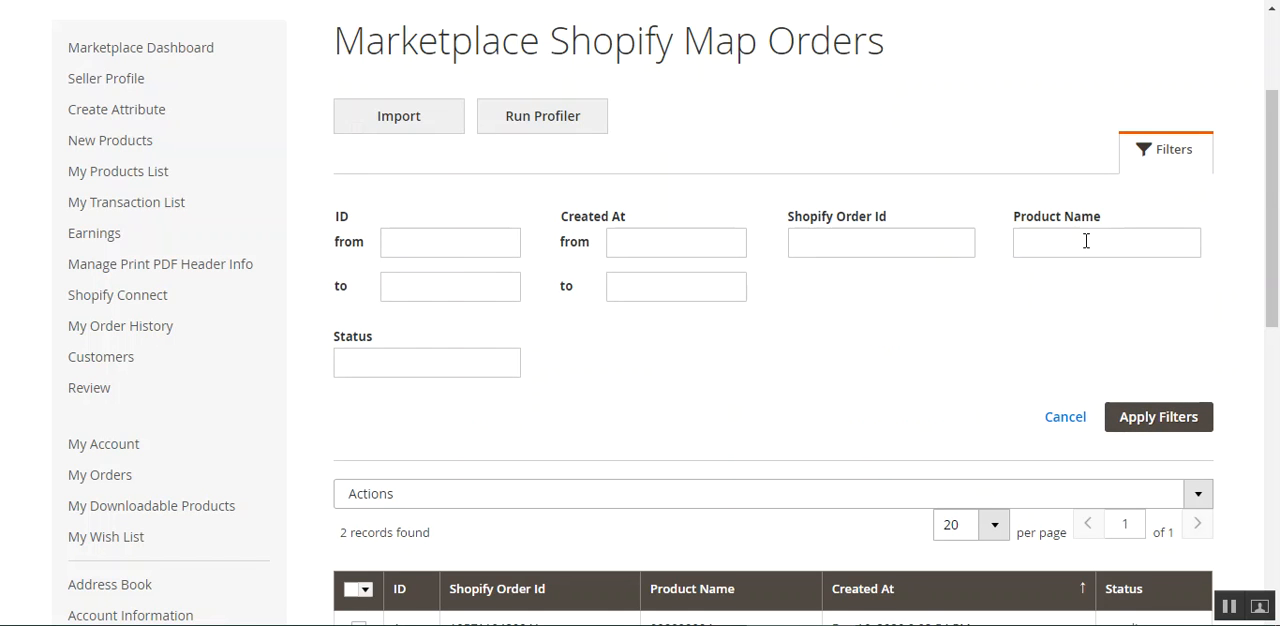
click(1168, 146)
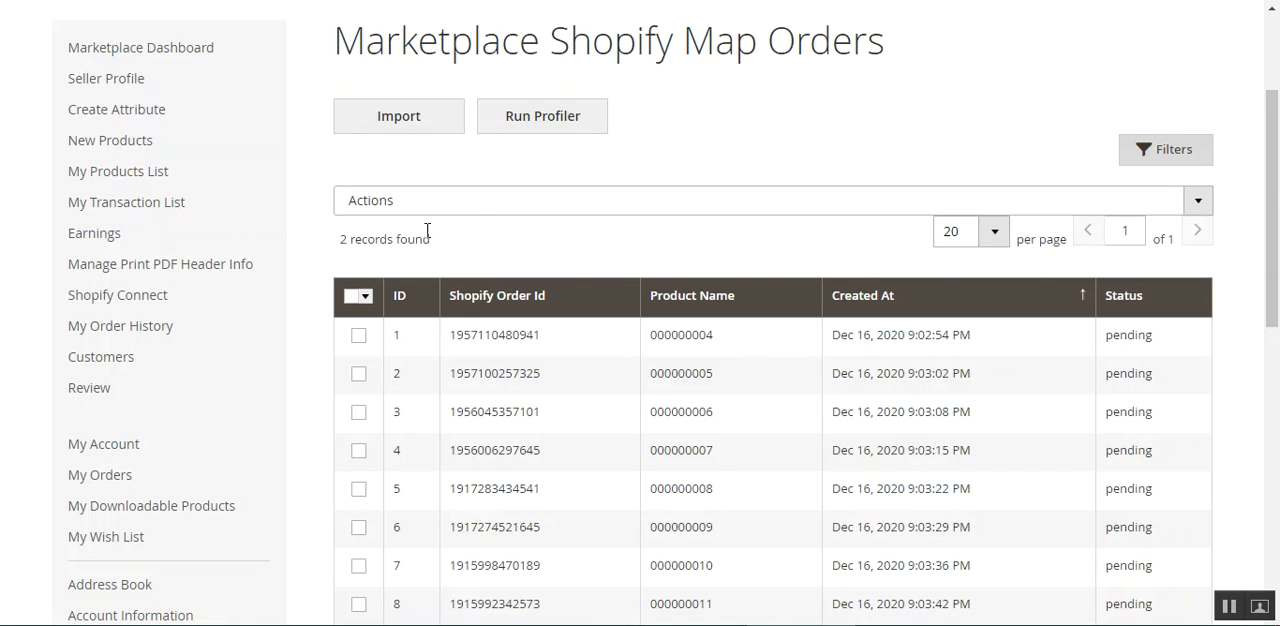
click(471, 212)
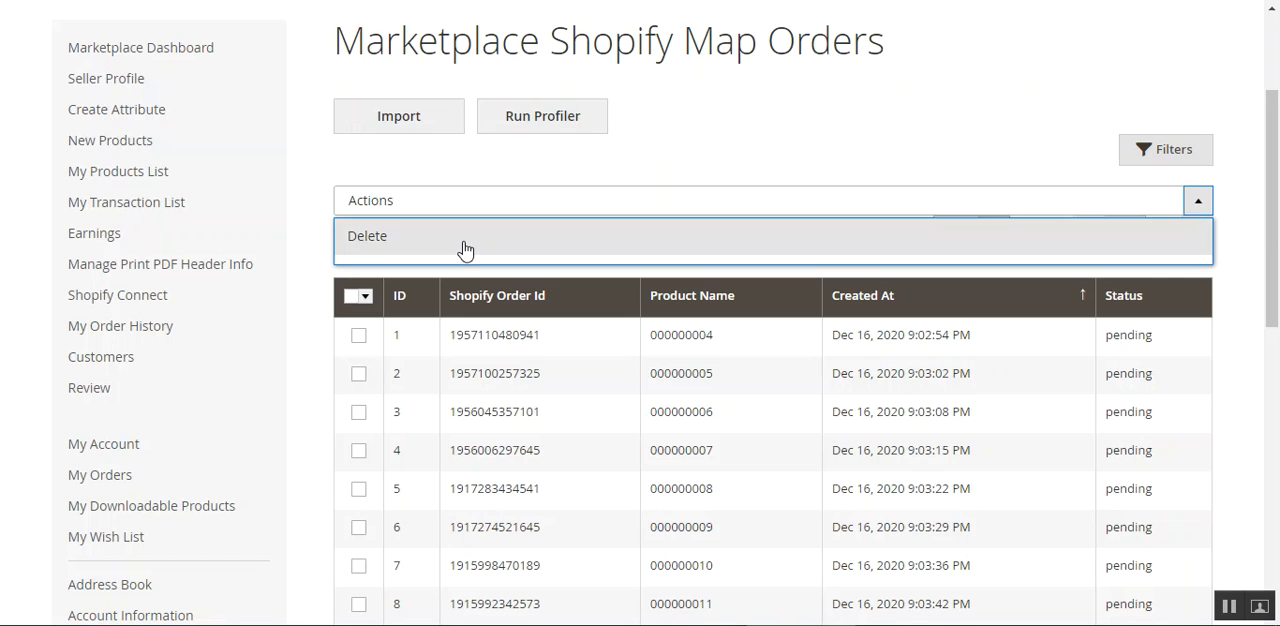
click(785, 150)
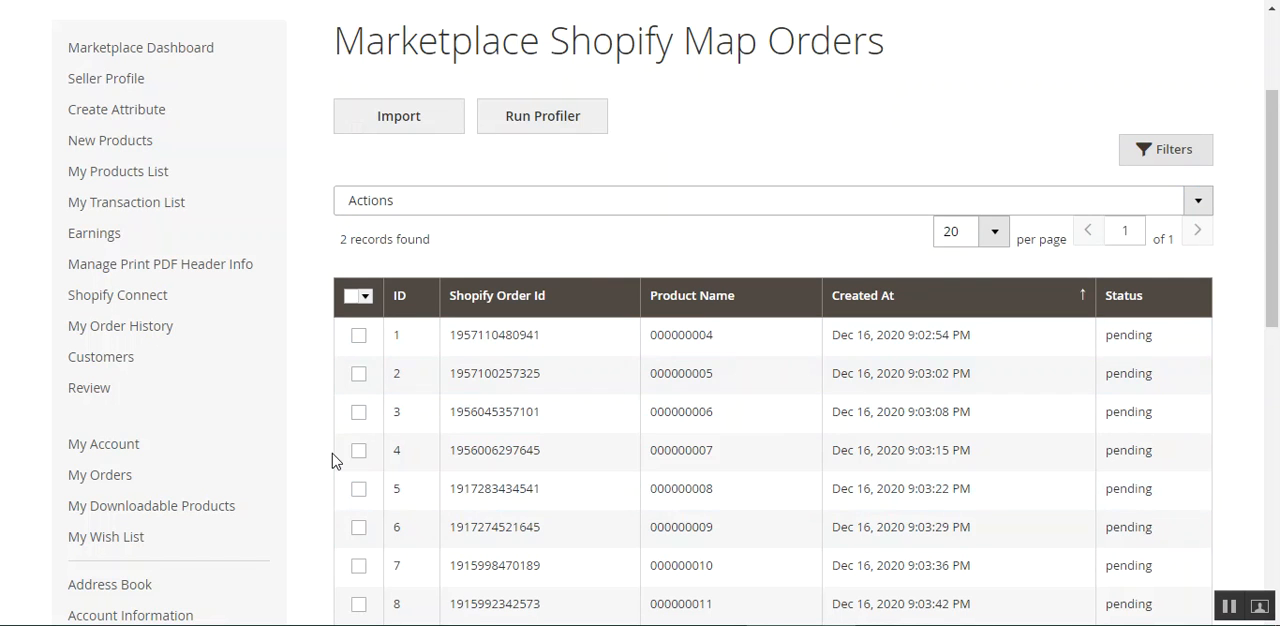
drag(1278, 270, 1240, 200)
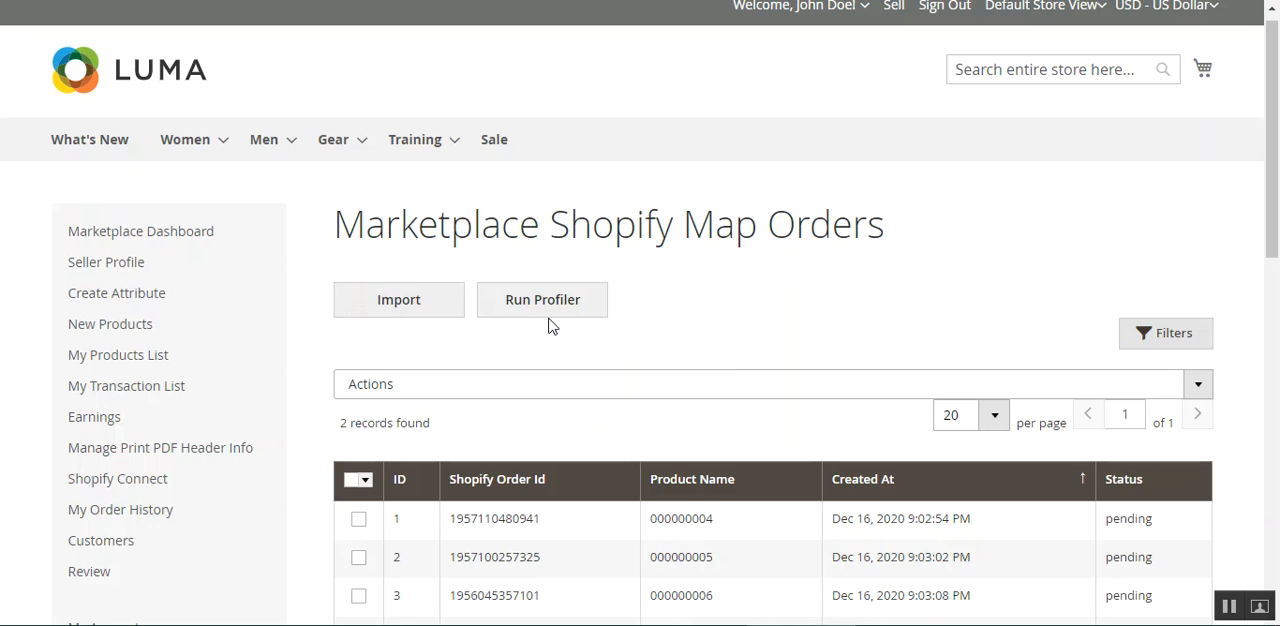
click(385, 310)
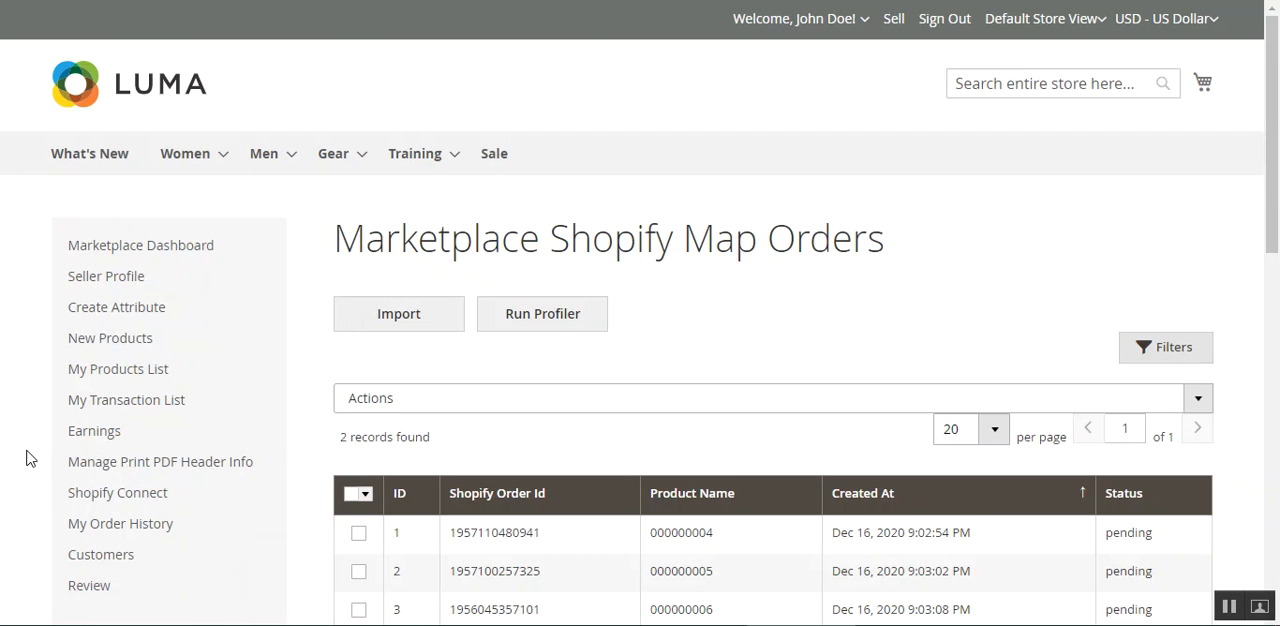
Go from the order mapping to the Marketplace Shopify Export Products page.
scroll(30, 458, down, 5)
scroll(210, 170, up, 3)
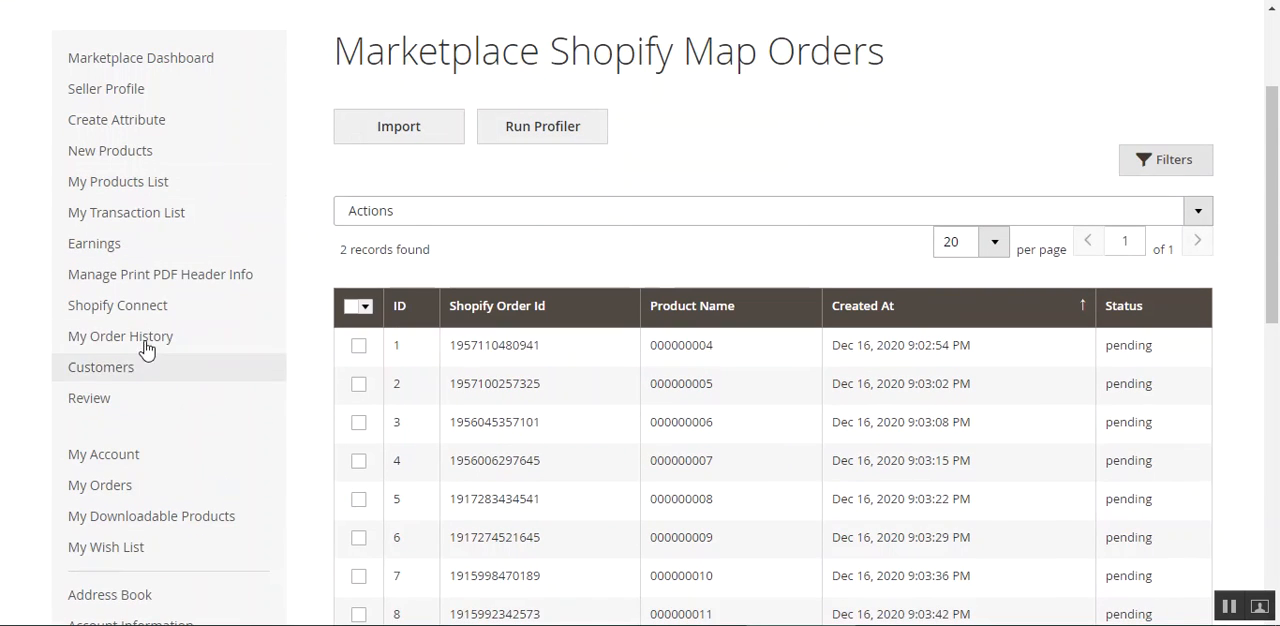
mouse_move(166, 308)
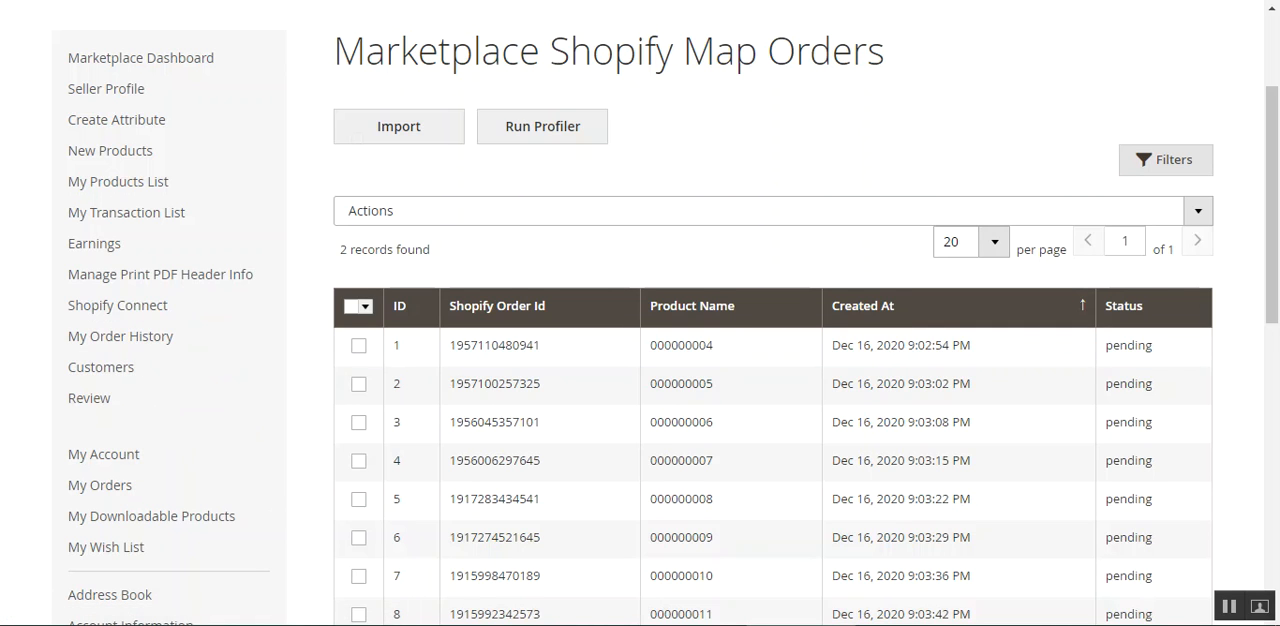
click(708, 1)
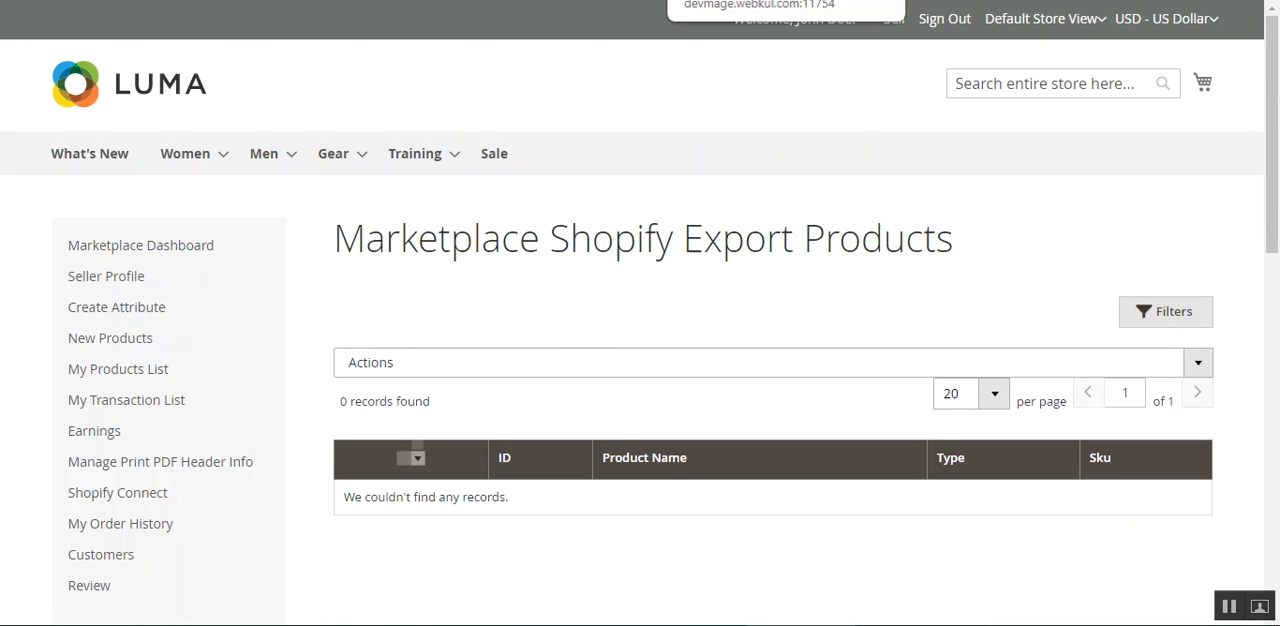
Examine the Marketplace Shopify Export Products page and the bulk actions available for its product list.
drag(367, 235, 958, 236)
click(1015, 240)
drag(614, 233, 1097, 244)
click(1125, 242)
drag(1275, 144, 1279, 236)
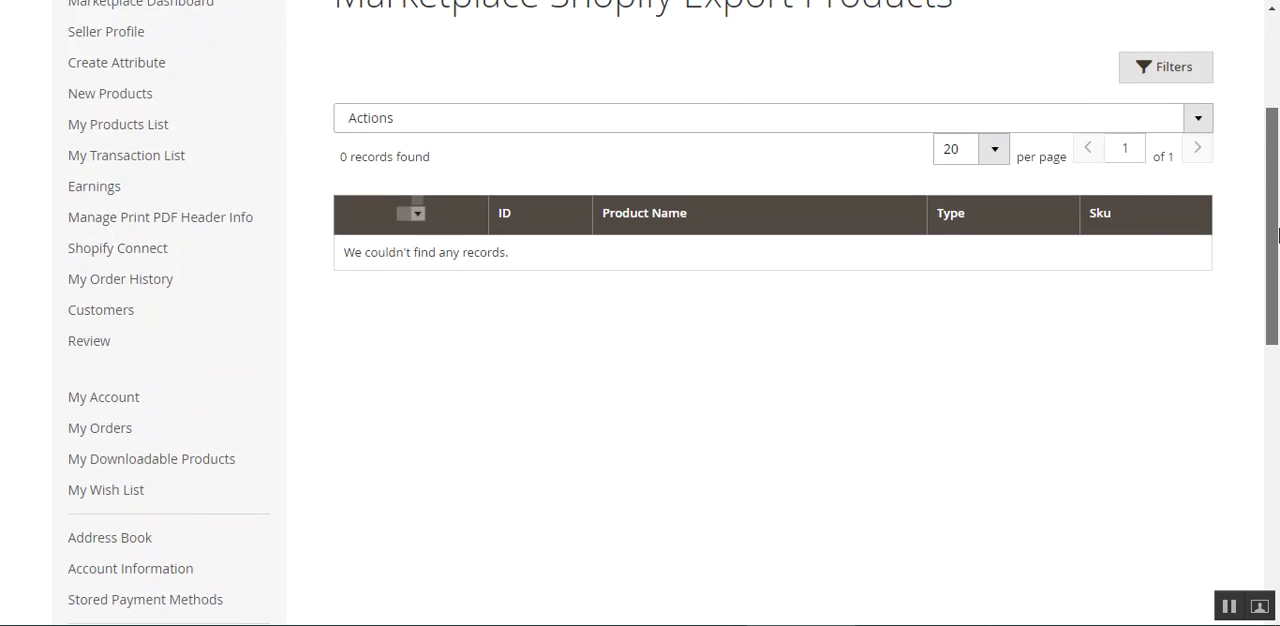
scroll(605, 443, up, 1)
click(527, 225)
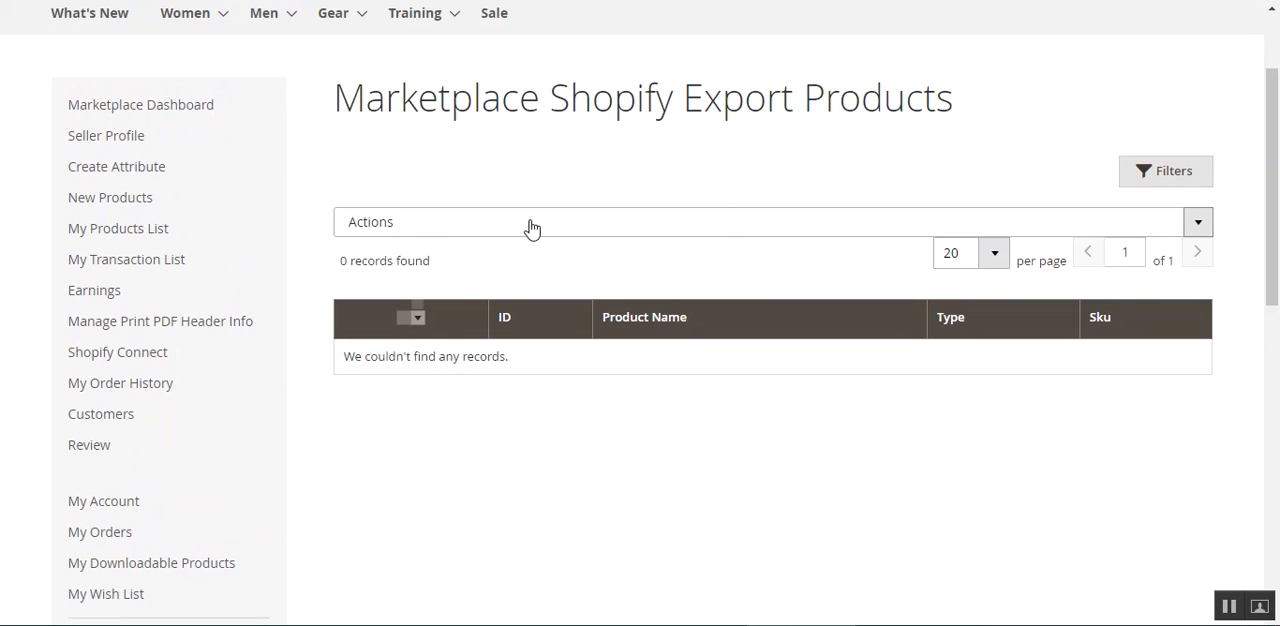
click(587, 490)
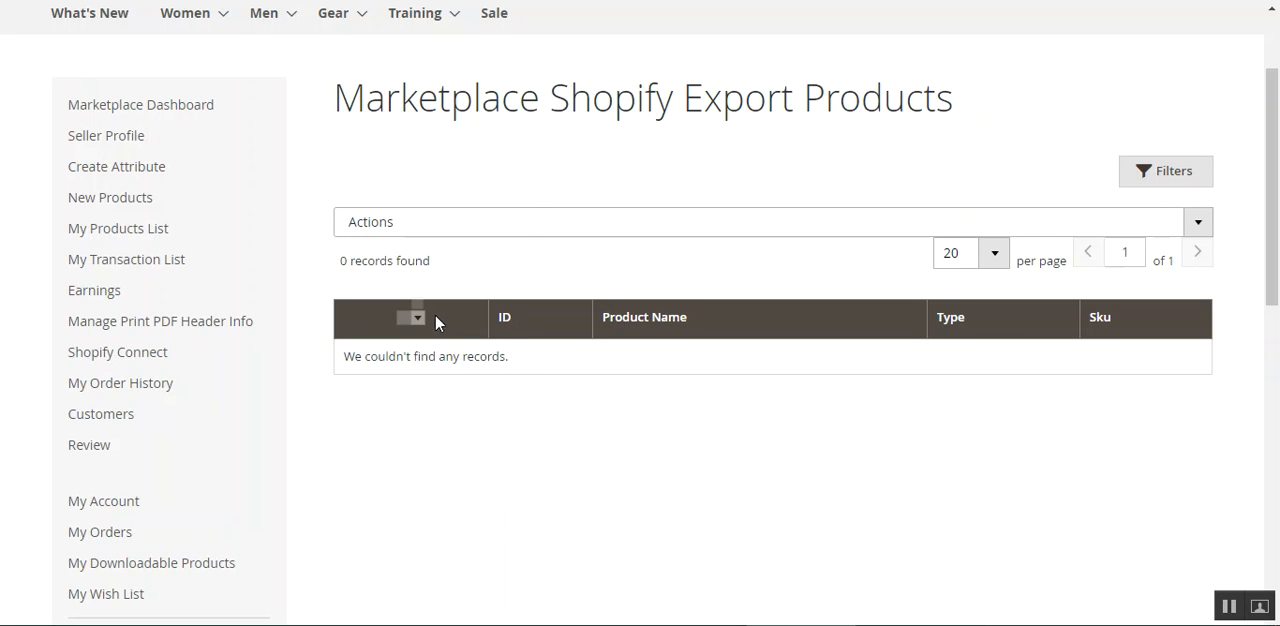
click(478, 222)
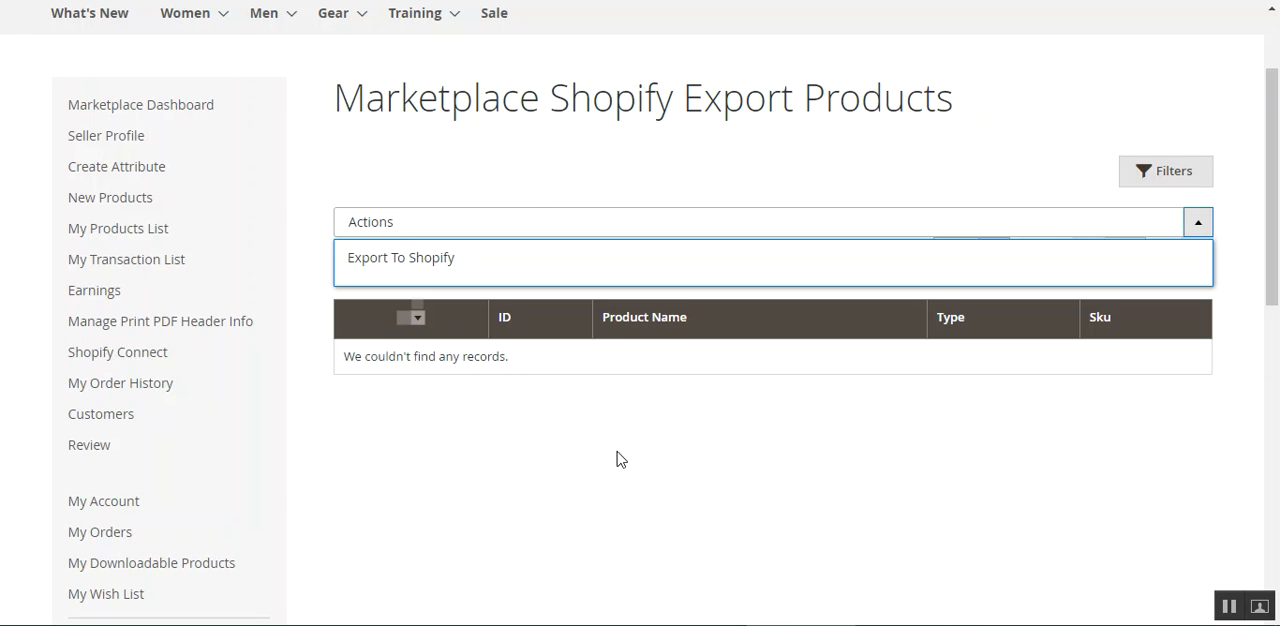
scroll(641, 484, up, 2)
drag(506, 230, 886, 232)
click(916, 232)
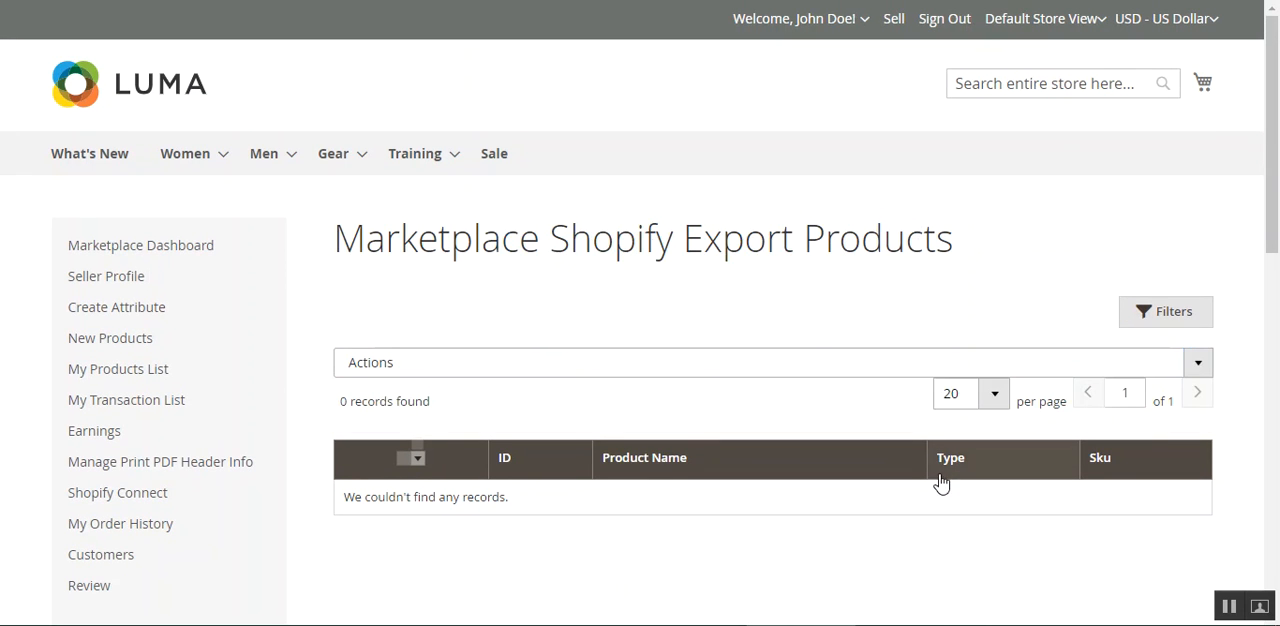
drag(1274, 188, 1274, 270)
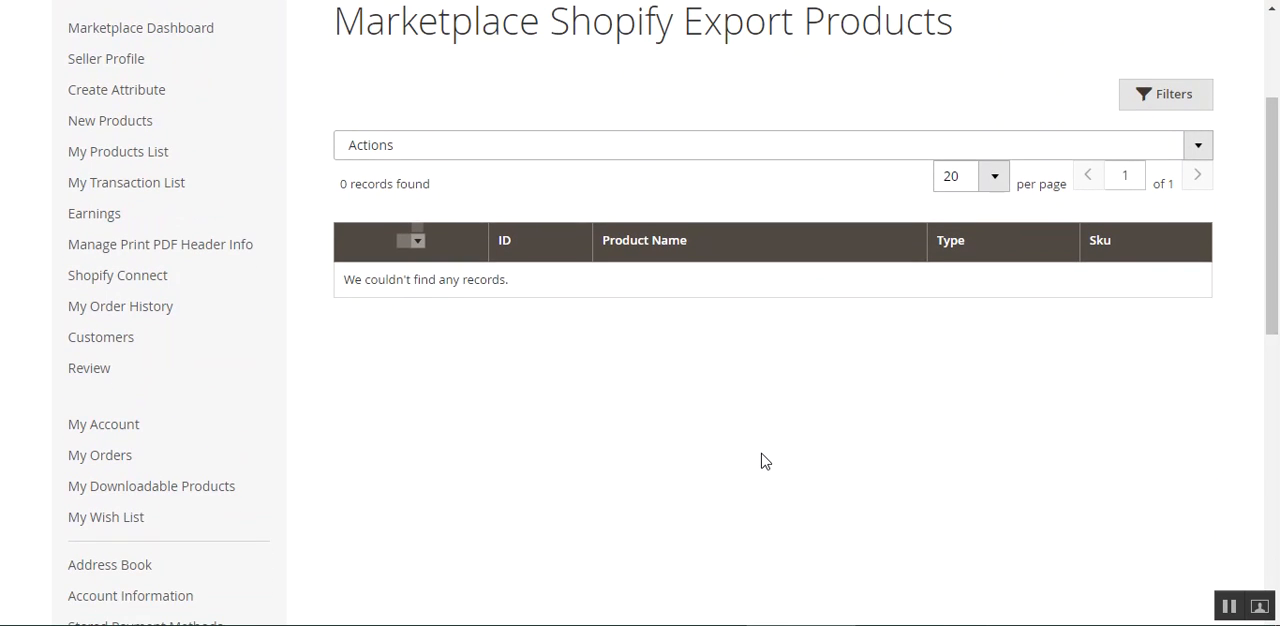
drag(1274, 340, 1274, 302)
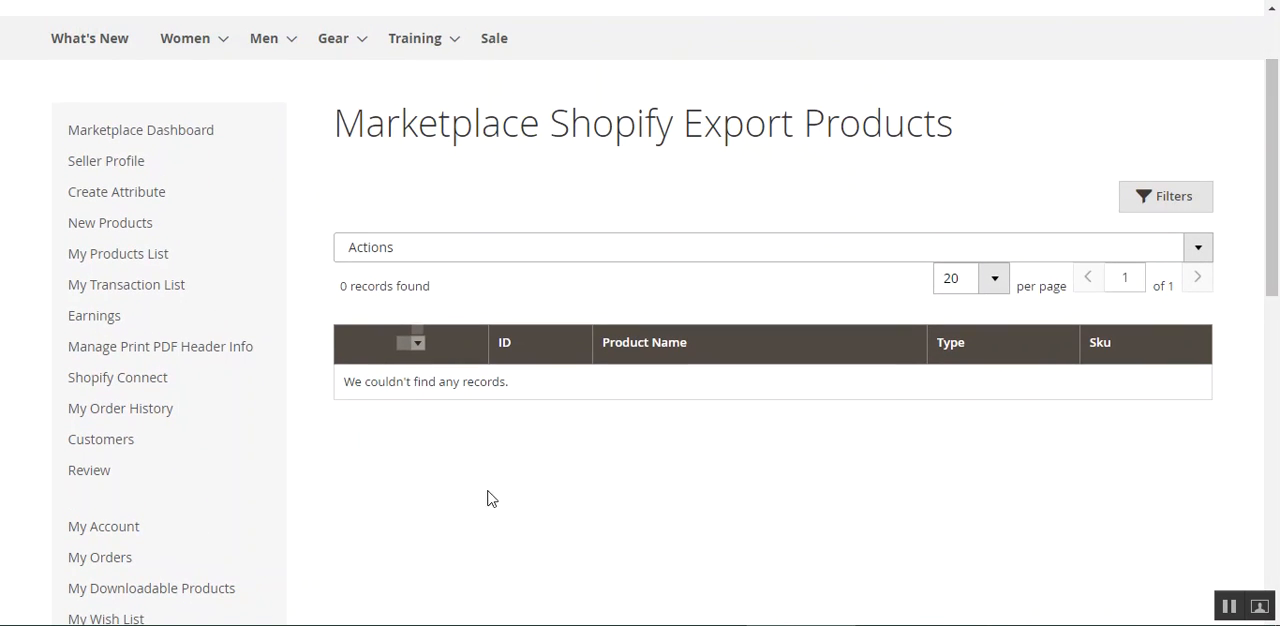
Go from the product export to the Listing Template page of the Shopify connection.
scroll(150, 350, down, 3)
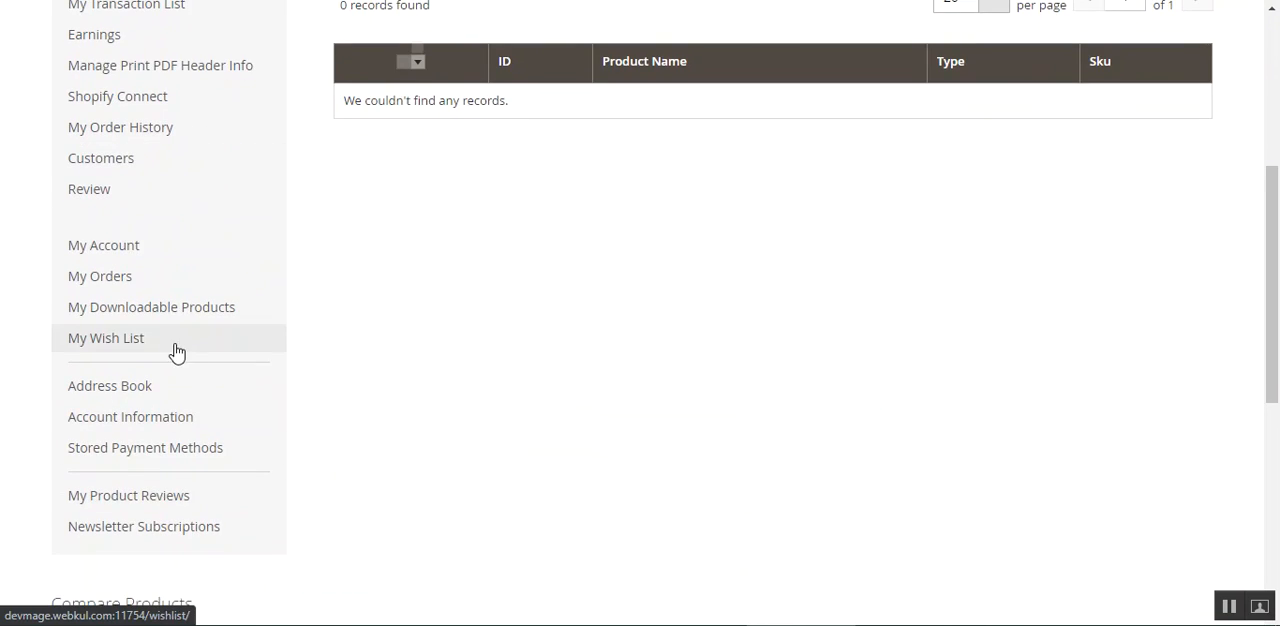
scroll(165, 300, up, 1)
mouse_move(160, 192)
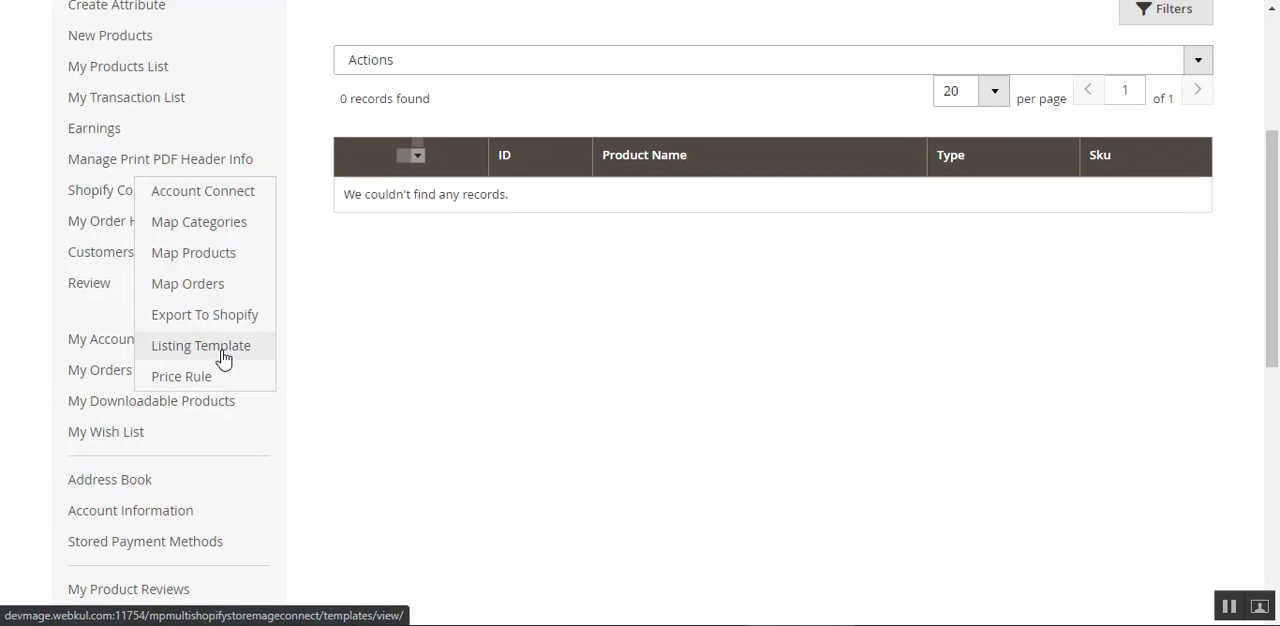
scroll(771, 415, up, 5)
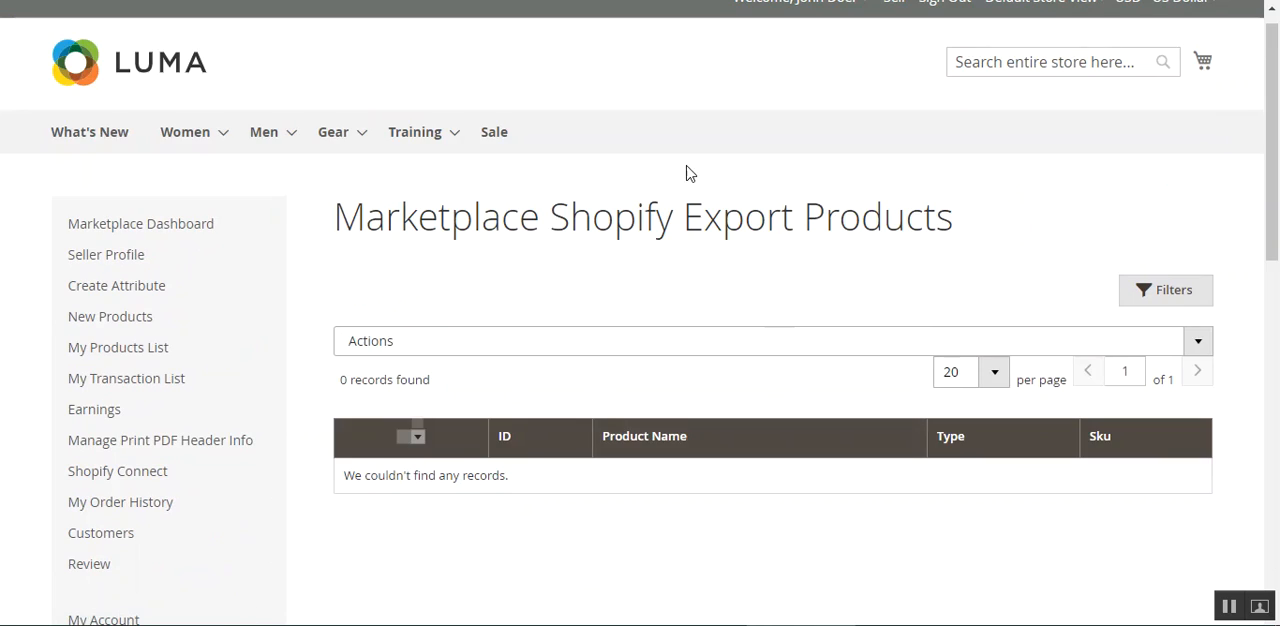
click(667, 1)
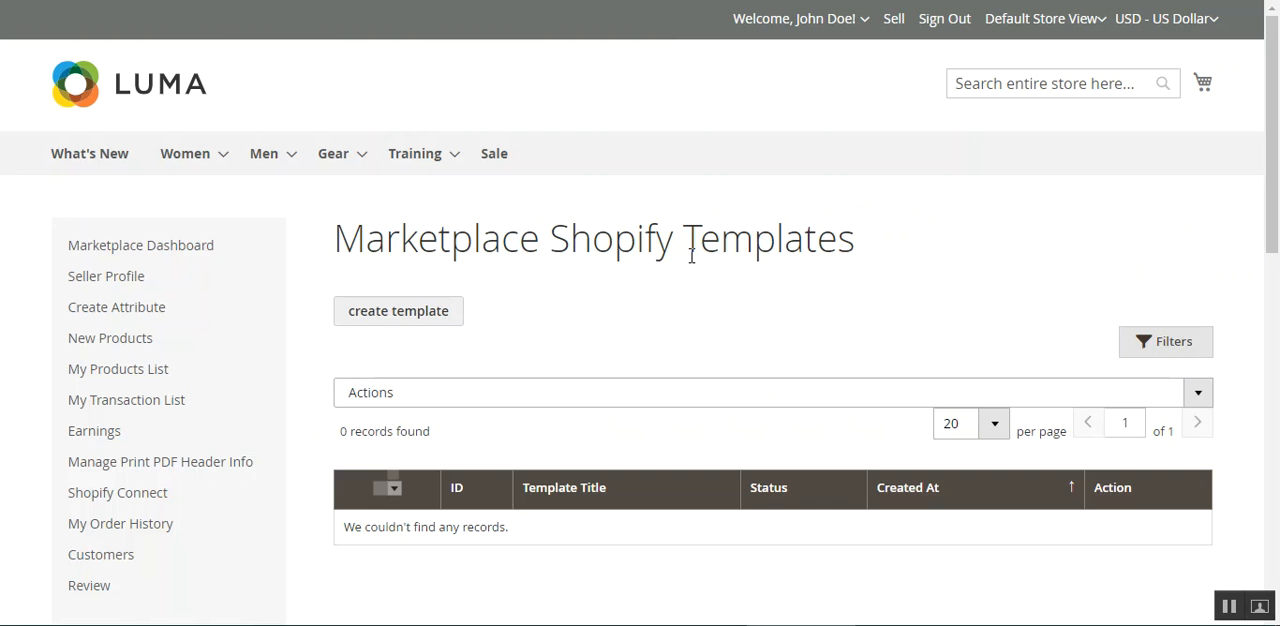
Examine the Marketplace Shopify Templates list and the filter fields it offers.
scroll(694, 334, down, 2)
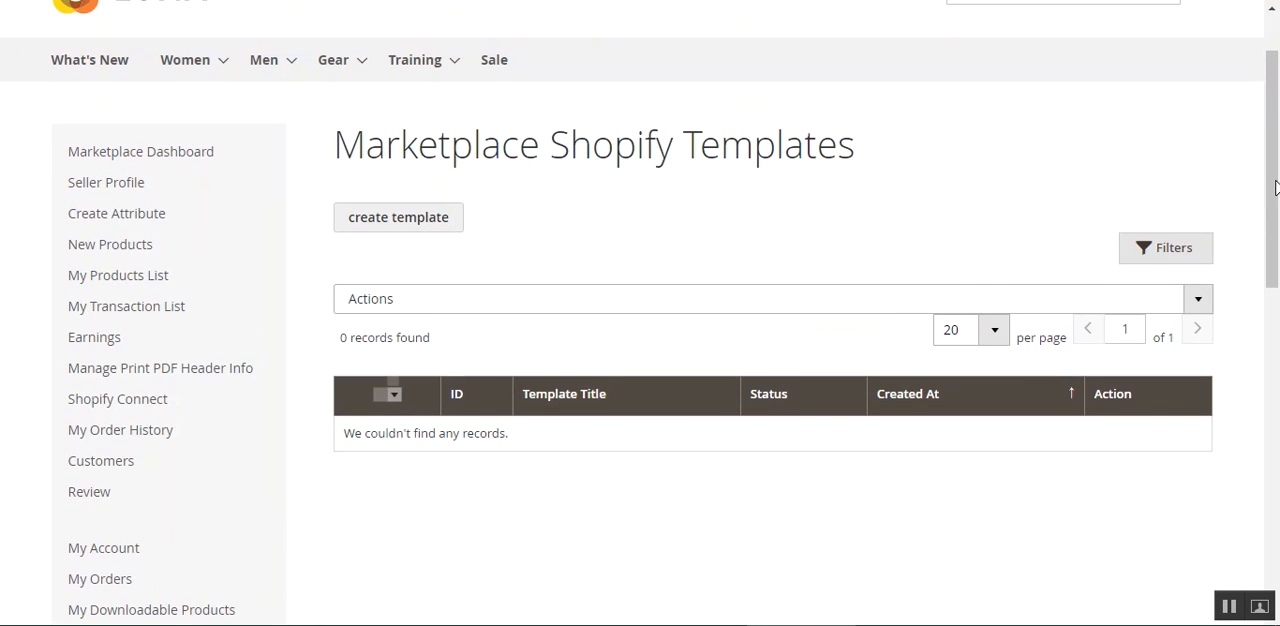
drag(380, 148, 826, 143)
click(926, 140)
scroll(600, 152, down, 2)
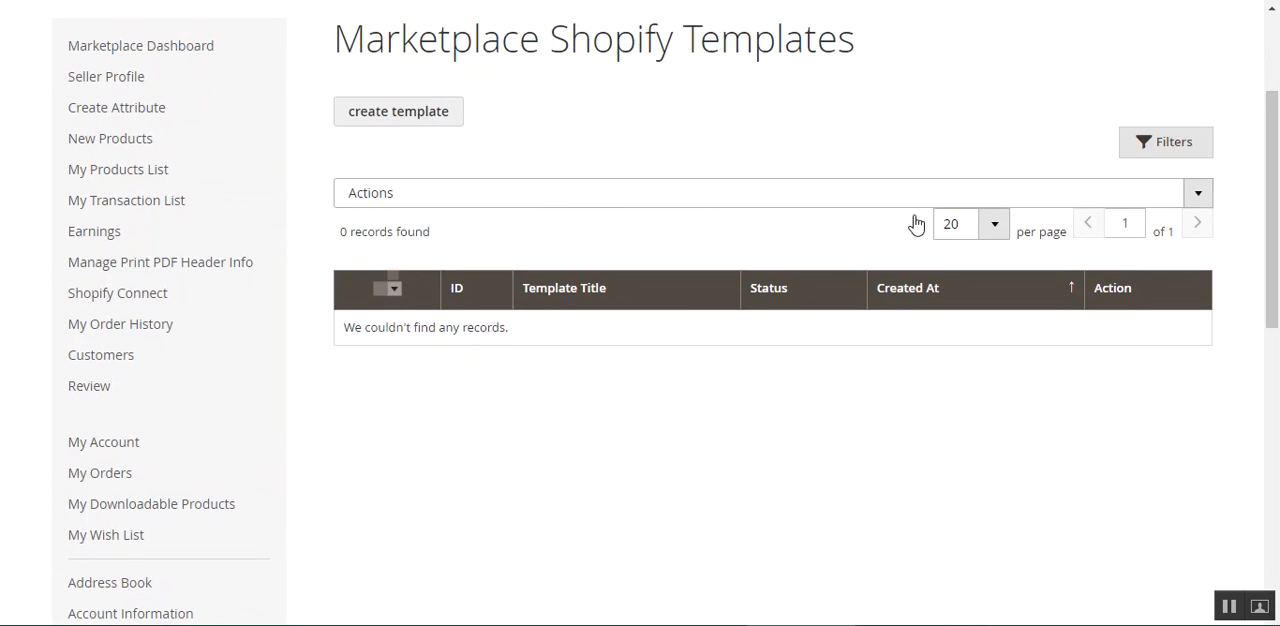
drag(385, 327, 410, 327)
drag(488, 345, 857, 343)
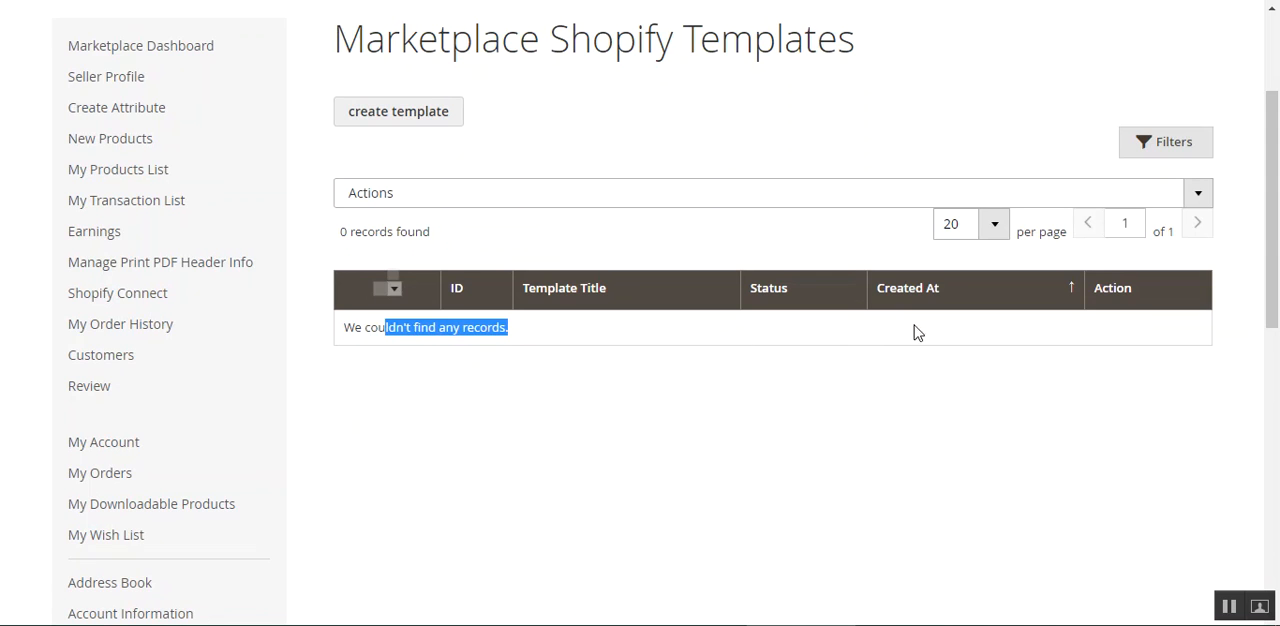
click(1169, 145)
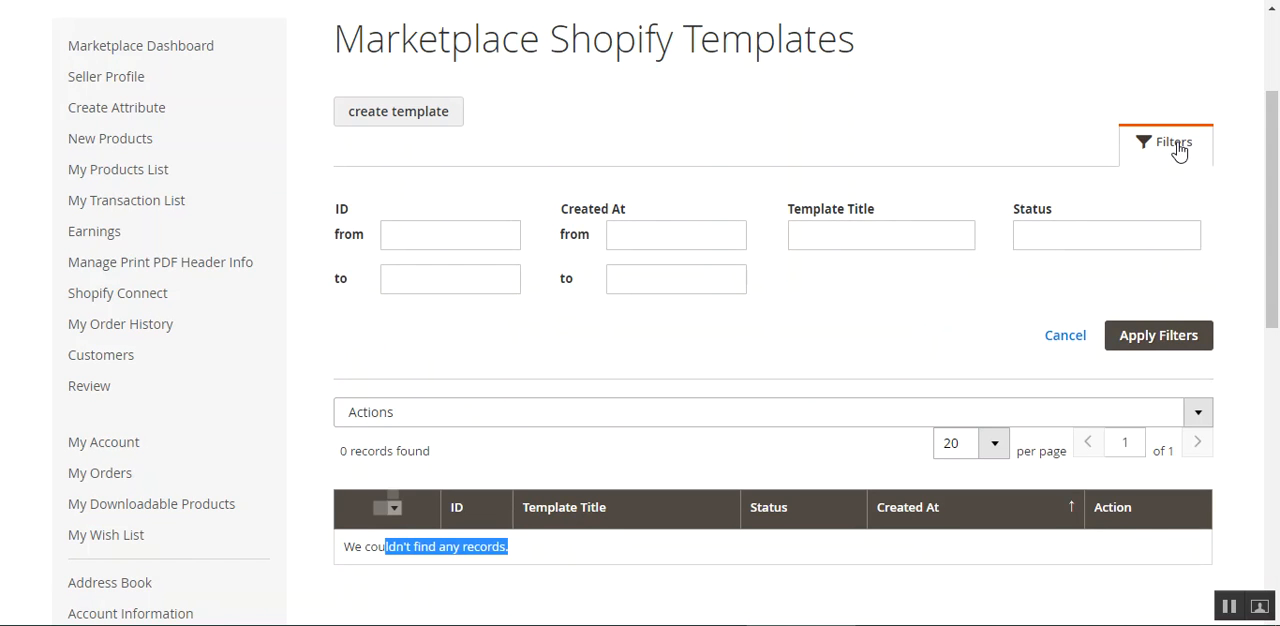
click(1160, 156)
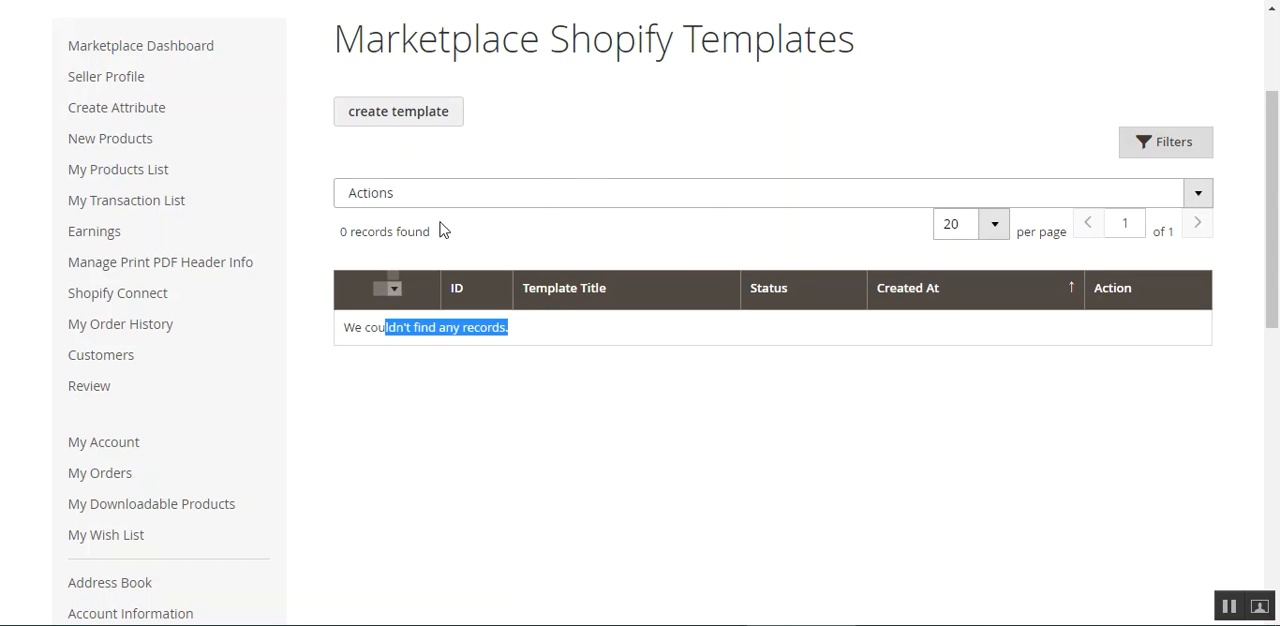
Start a new listing template and examine its Title and Template Content fields.
click(408, 118)
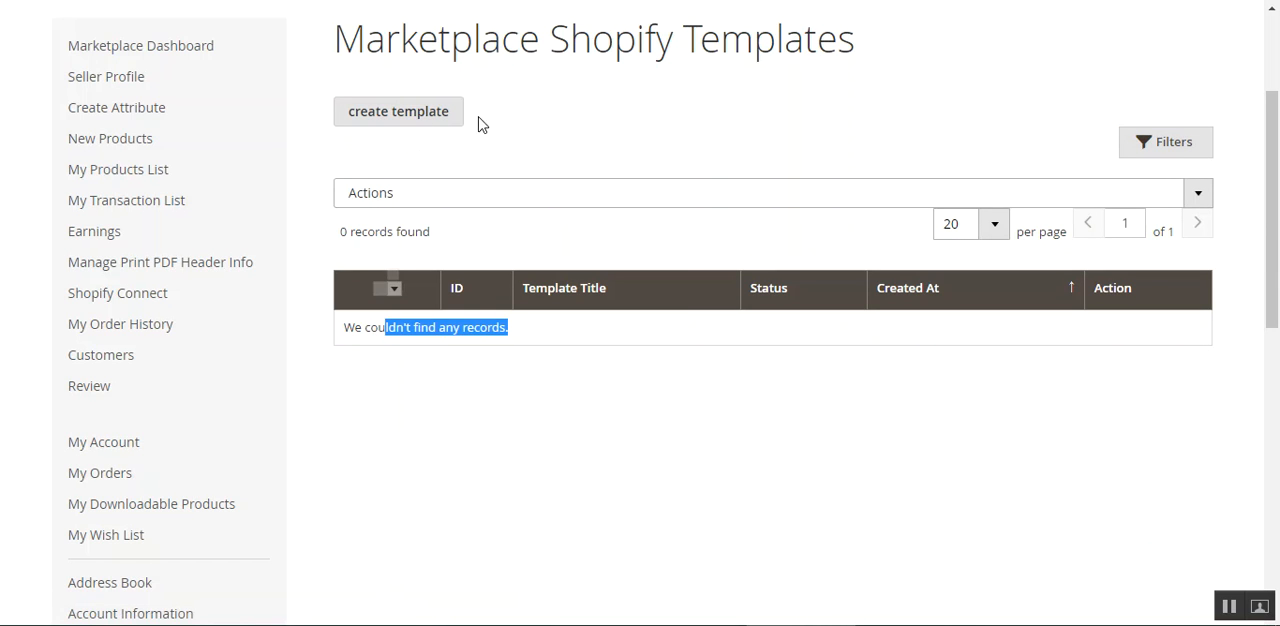
scroll(589, 338, down, 1)
scroll(589, 338, down, 3)
click(371, 210)
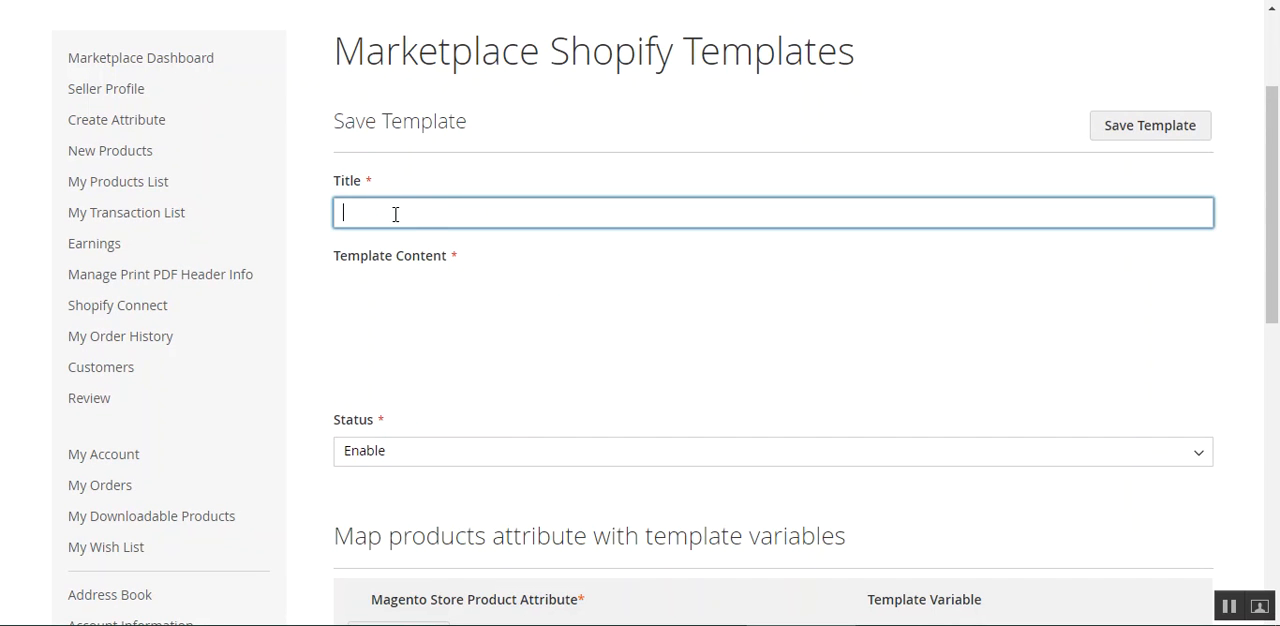
click(405, 352)
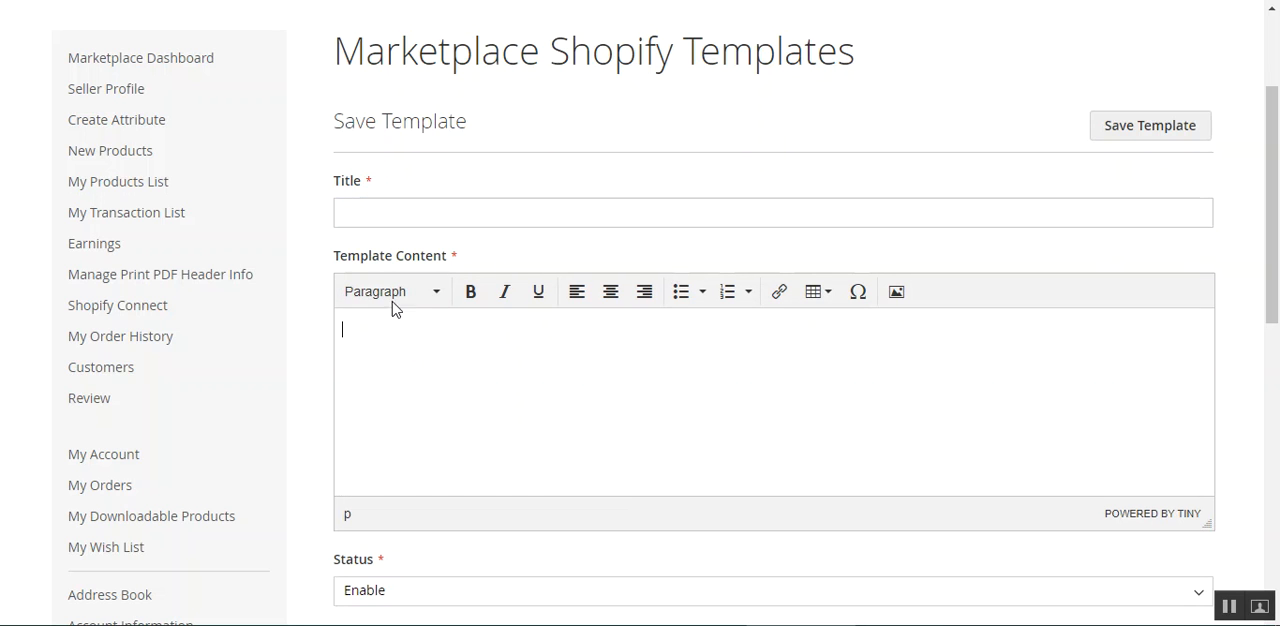
drag(361, 258, 486, 288)
click(500, 386)
Check the options of the new template's Status field without changing the setting.
scroll(502, 388, down, 2)
scroll(502, 388, down, 2)
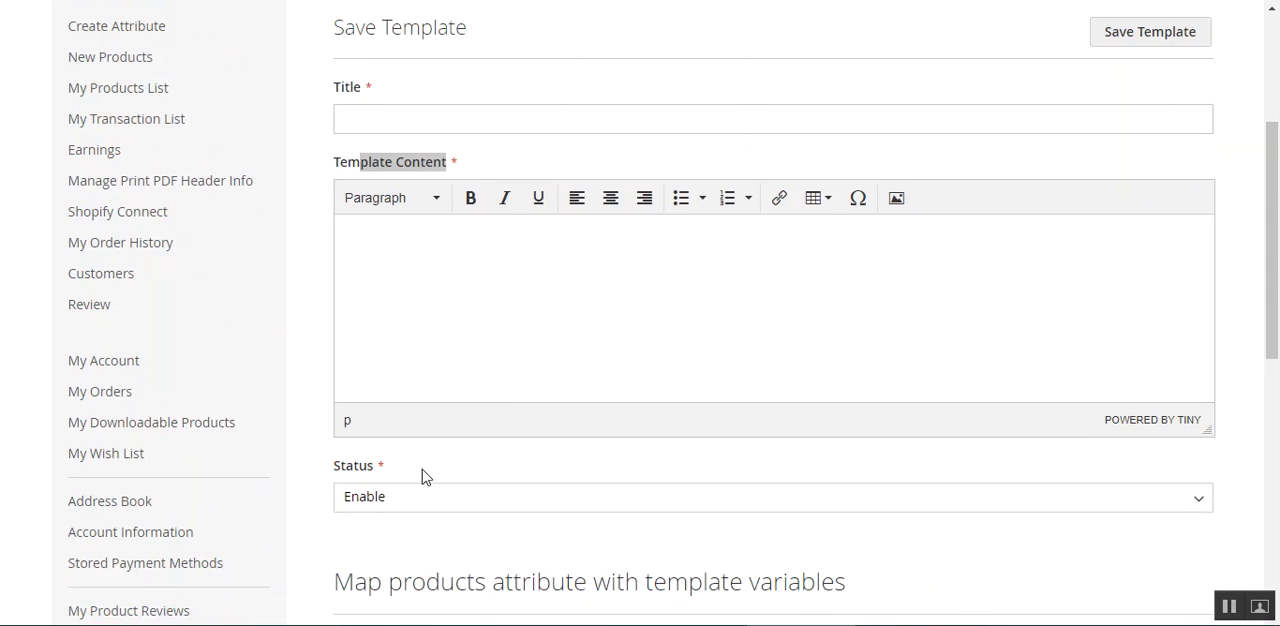
scroll(420, 470, down, 2)
click(419, 405)
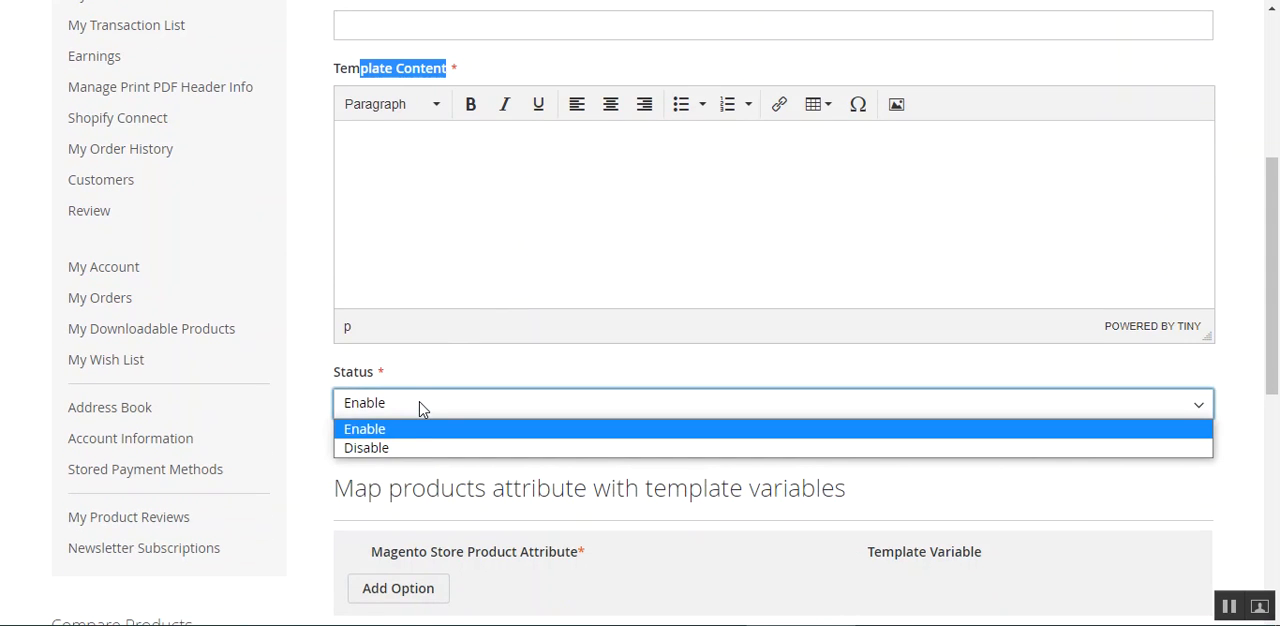
click(330, 470)
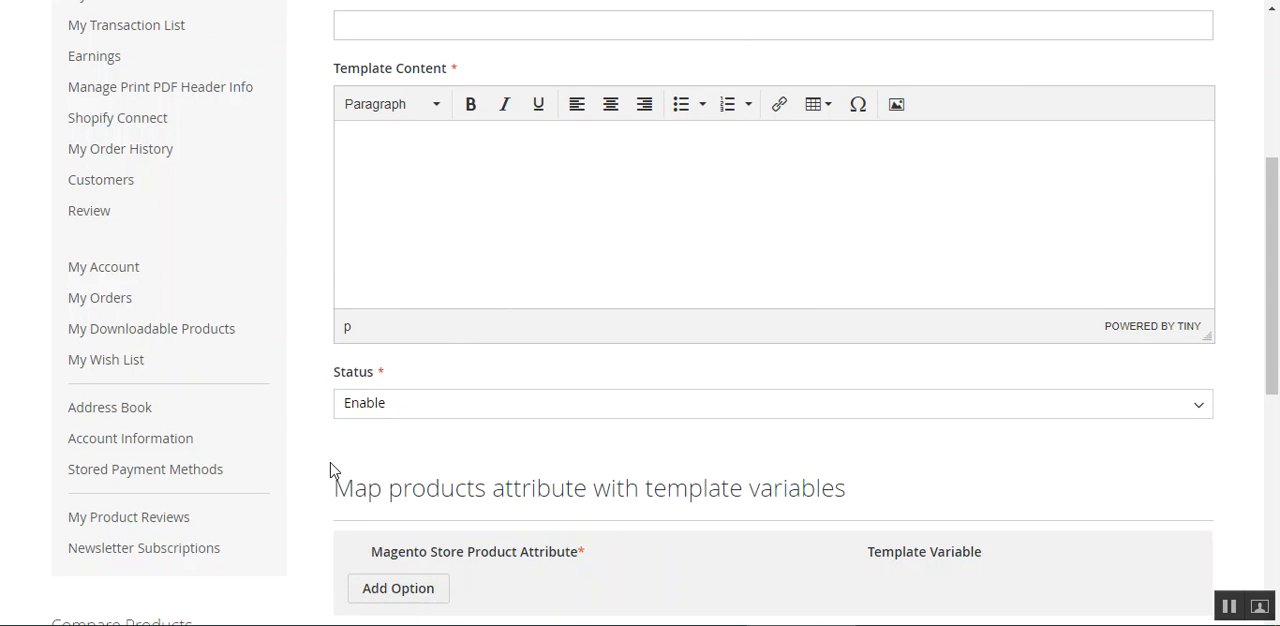
scroll(330, 470, up, 8)
scroll(640, 405, down, 5)
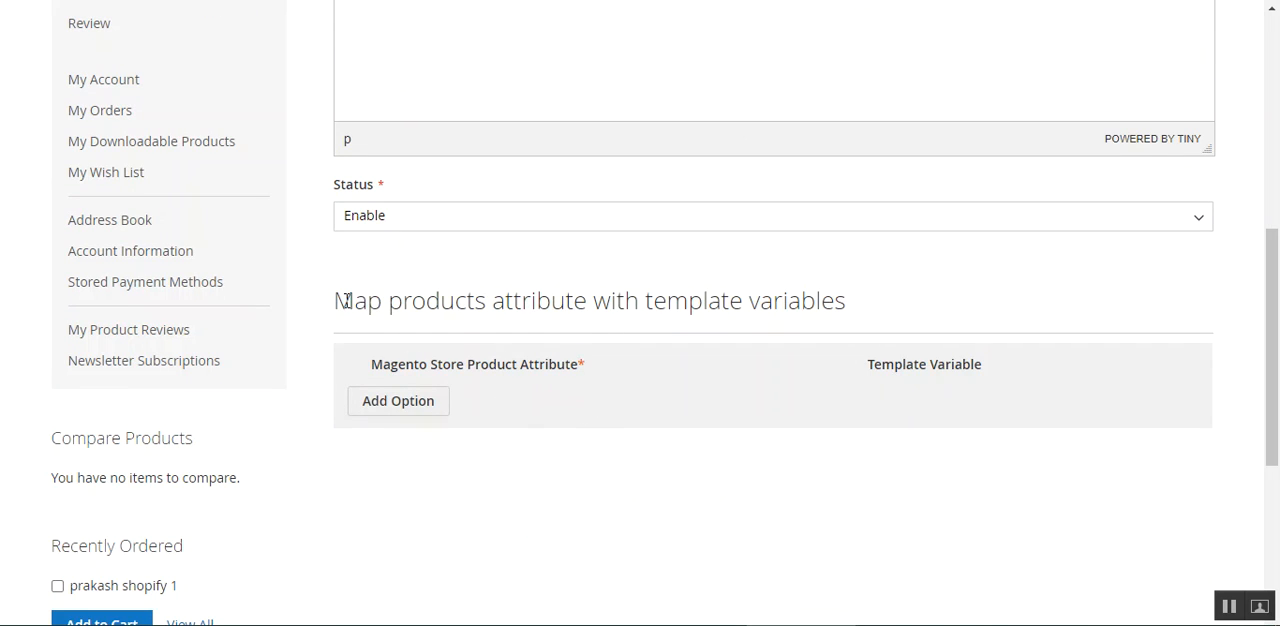
Add a product attribute mapping to the listing template, pairing the Weight attribute with the template variable #weight.
drag(1276, 398, 1277, 432)
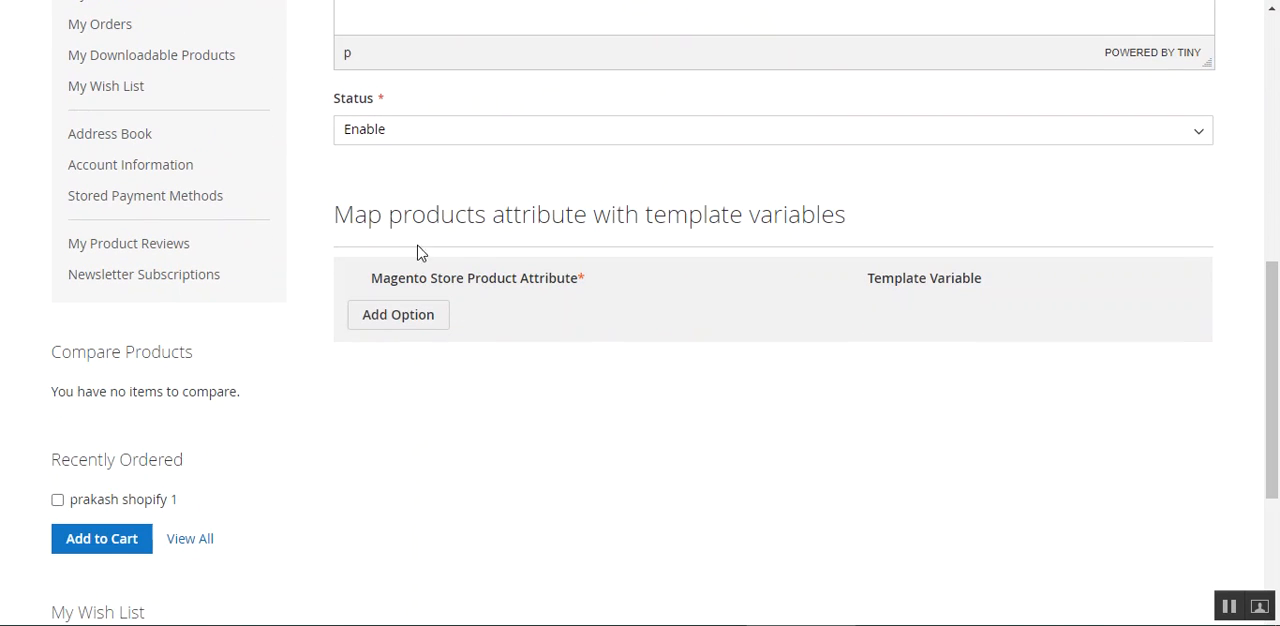
drag(372, 213, 668, 203)
click(763, 224)
click(398, 316)
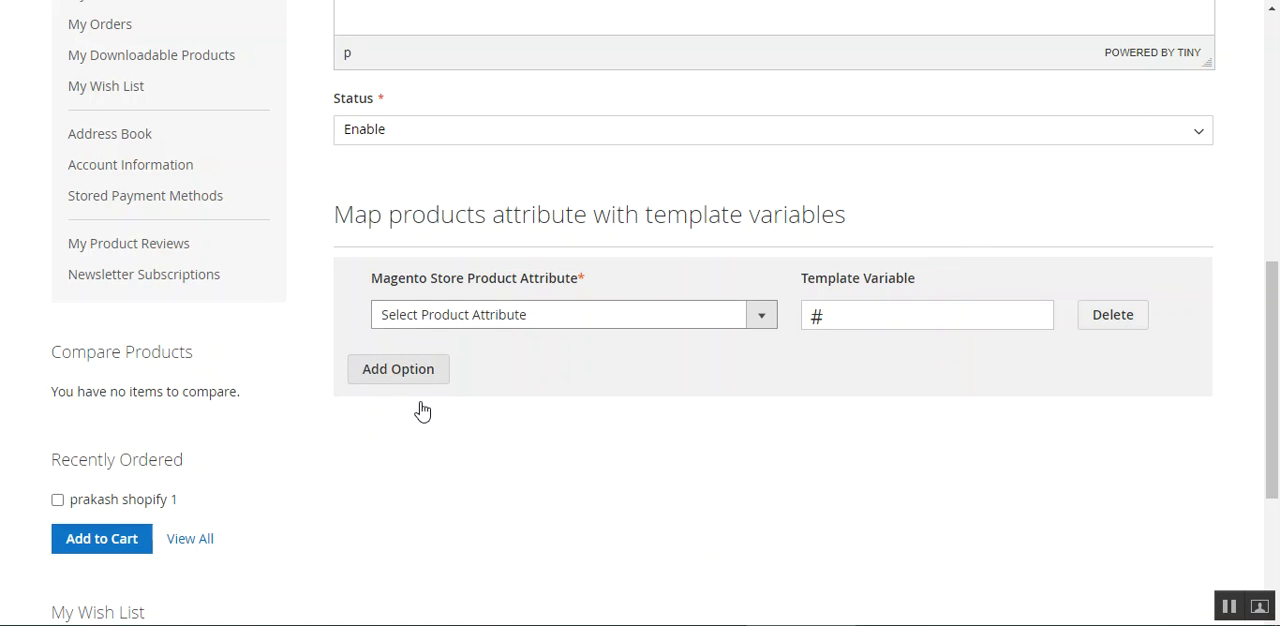
click(578, 314)
scroll(457, 150, down, 1)
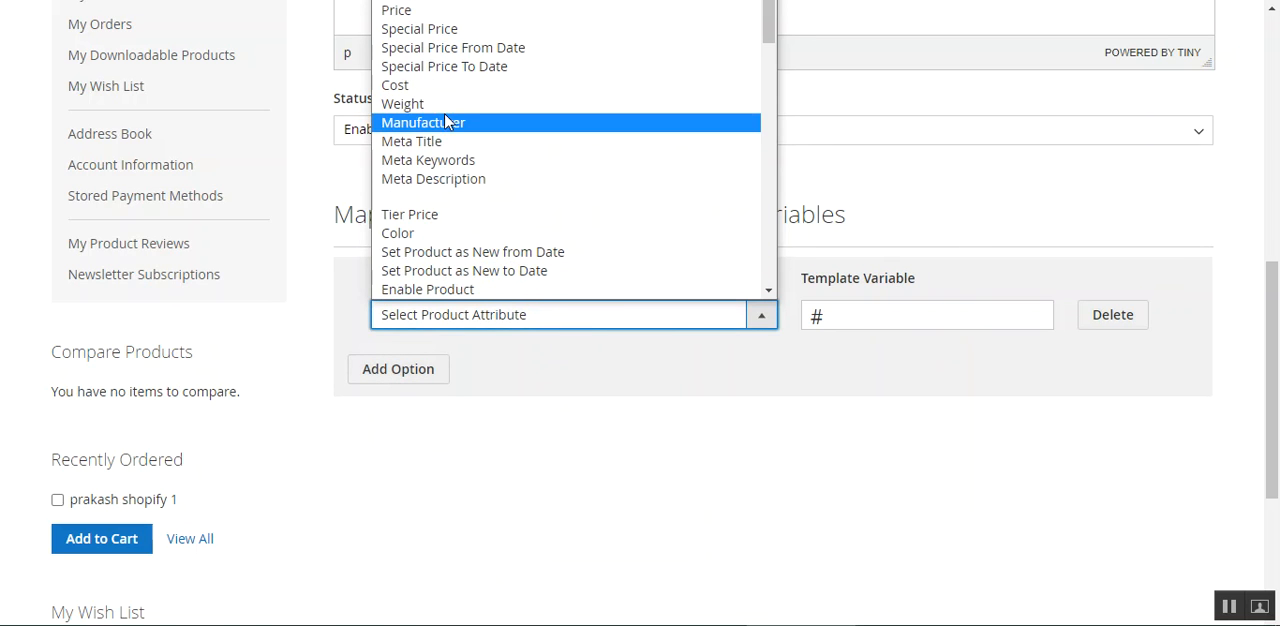
click(446, 110)
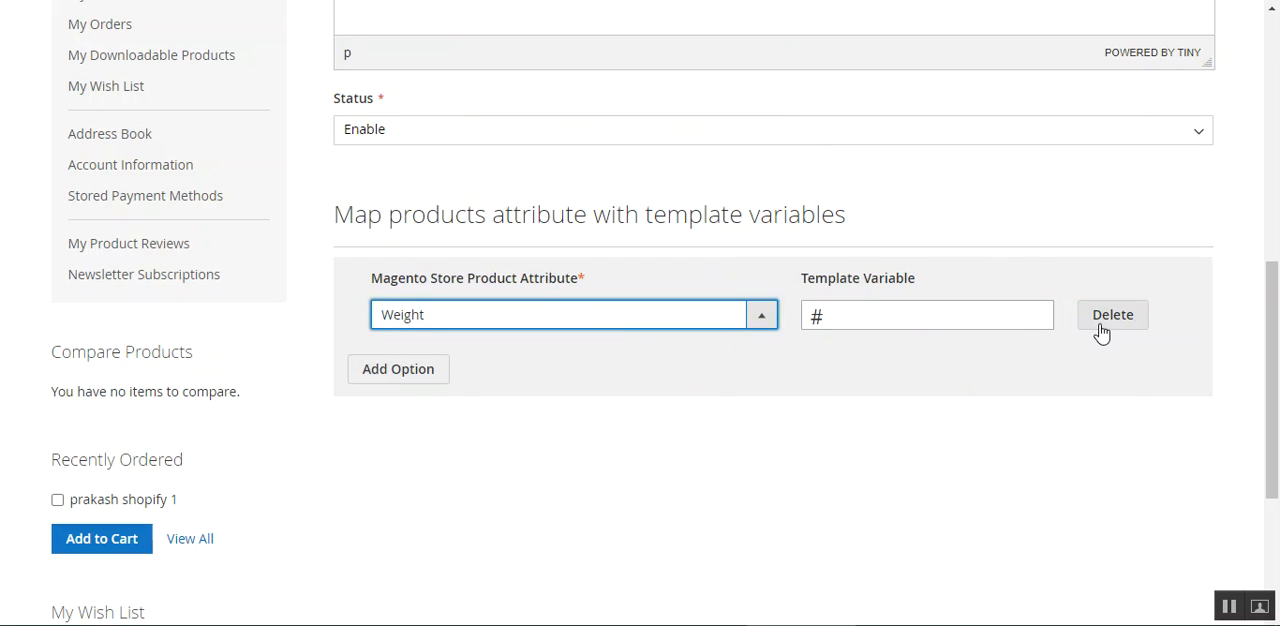
click(998, 323)
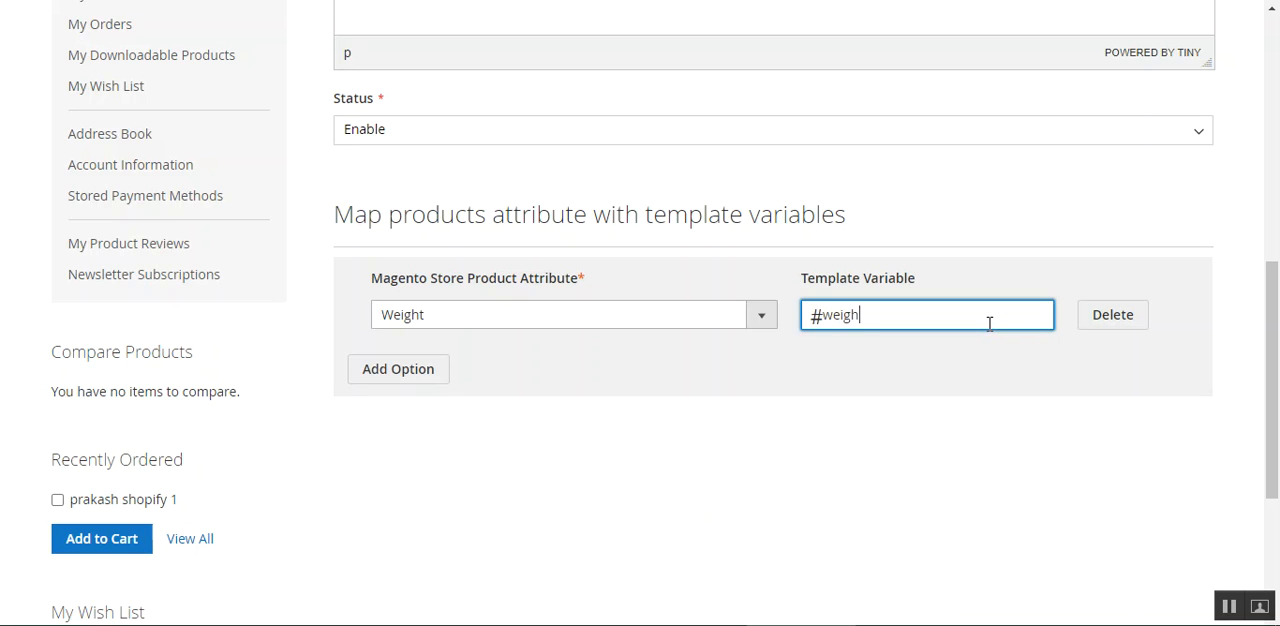
Add two more empty attribute mapping rows below the Weight row and delete them again.
click(396, 376)
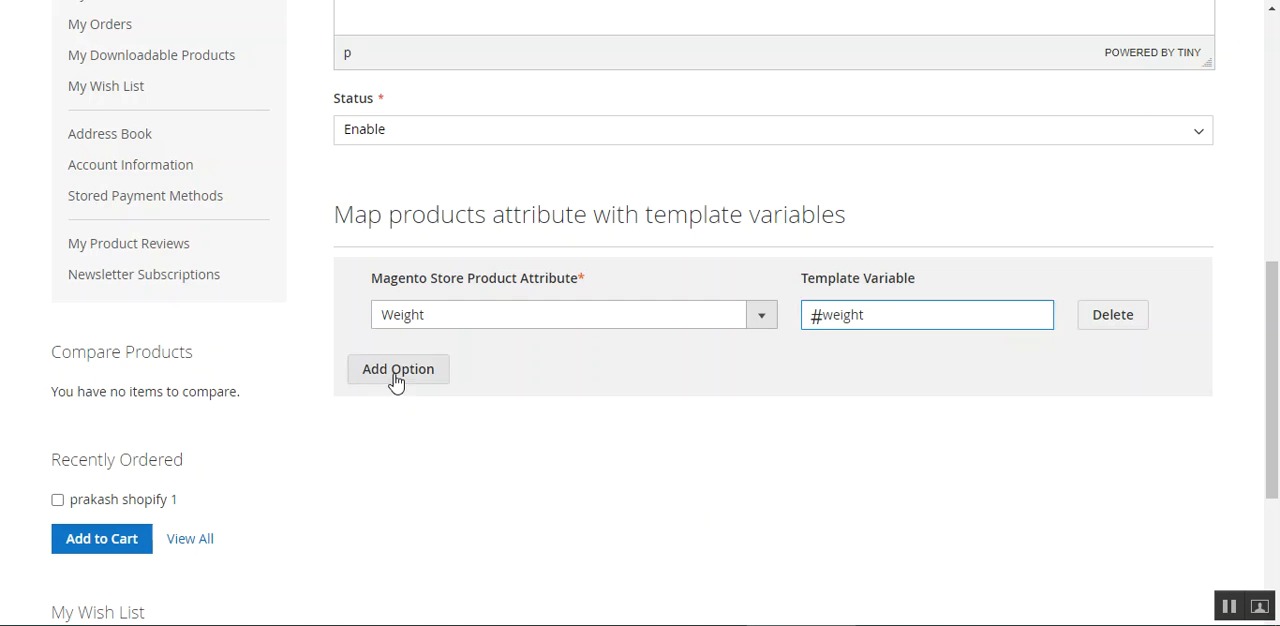
click(404, 432)
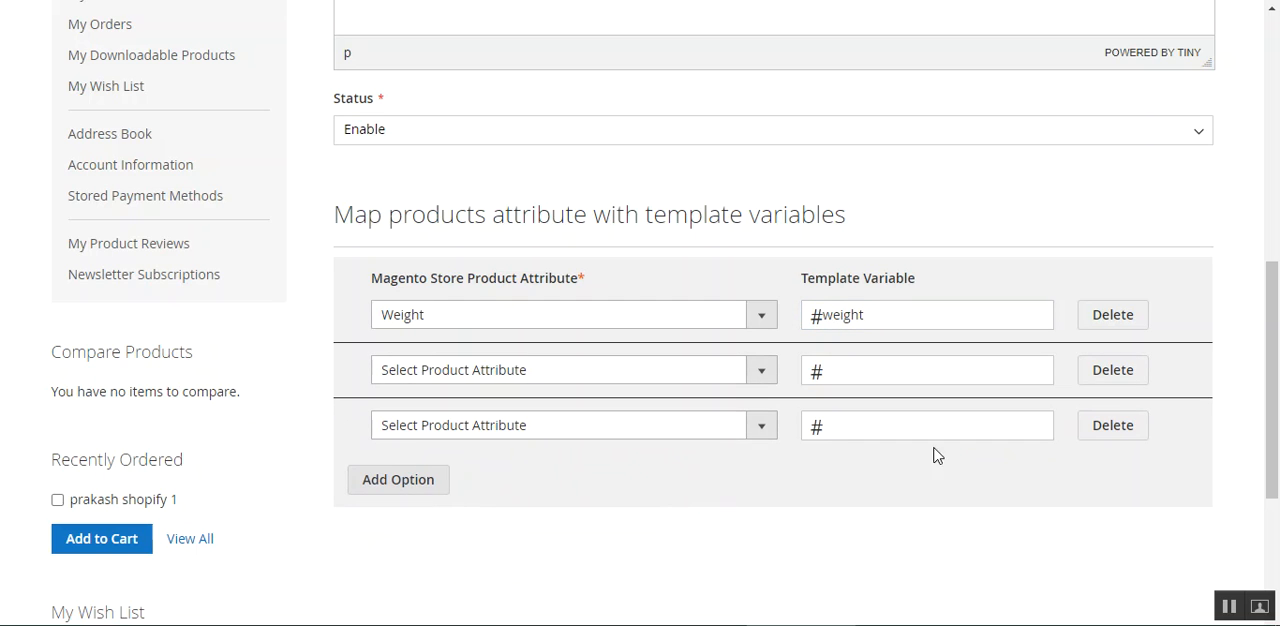
click(1110, 437)
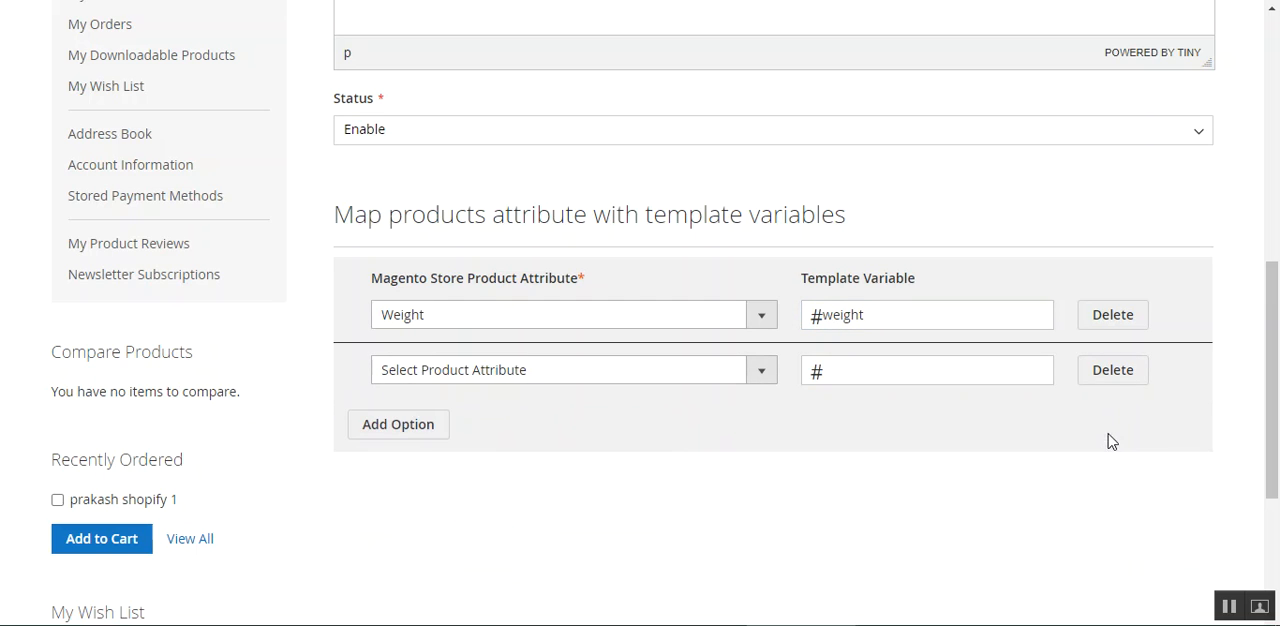
click(1113, 372)
Enter test56 as the listing template's title and "test 56" as its template content.
scroll(652, 432, up, 2)
scroll(644, 428, up, 3)
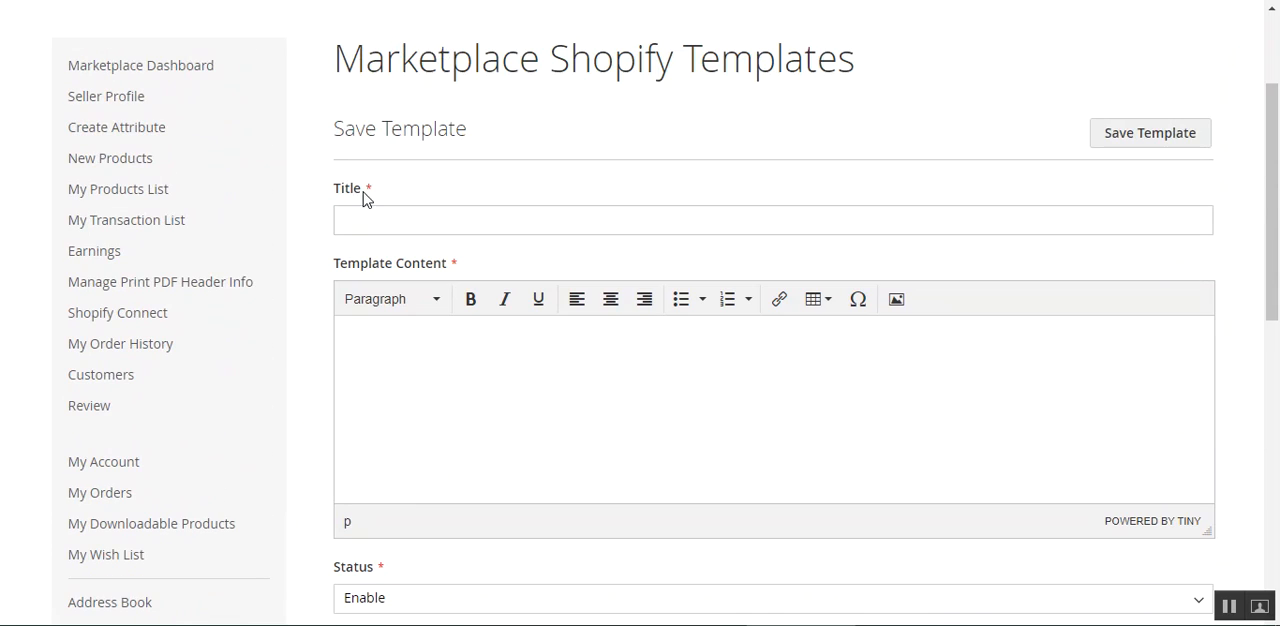
click(404, 220)
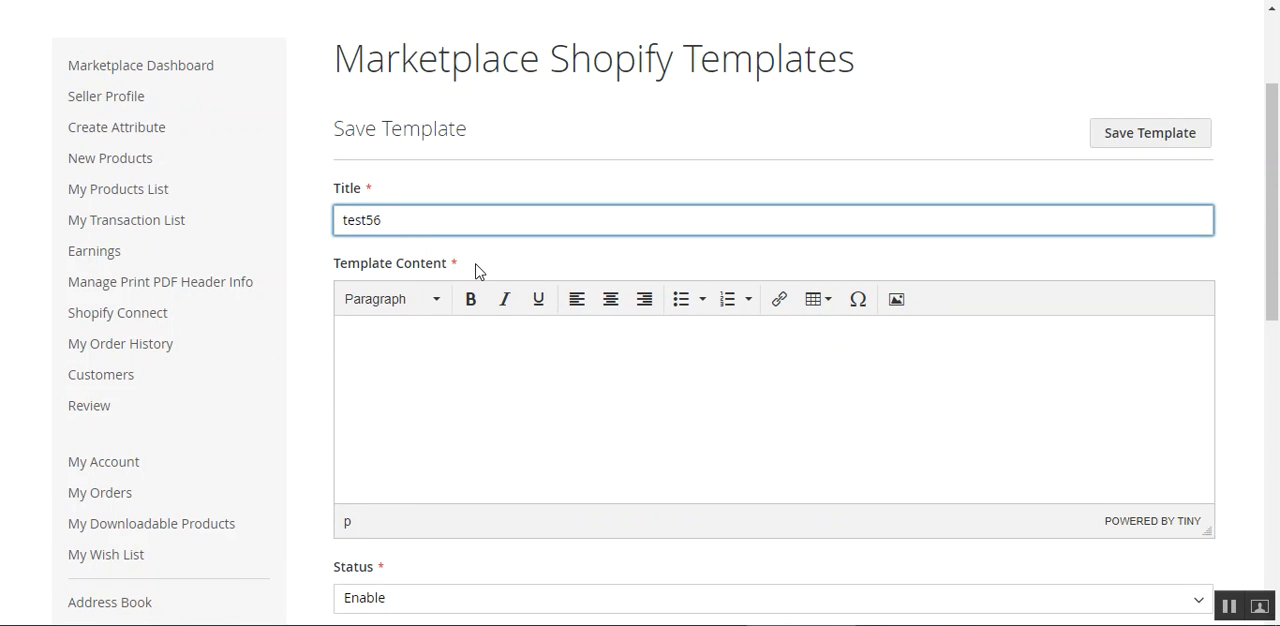
click(421, 361)
text(test 56)
Save the listing template and check its entry in the Marketplace Shopify Templates list.
scroll(536, 401, down, 2)
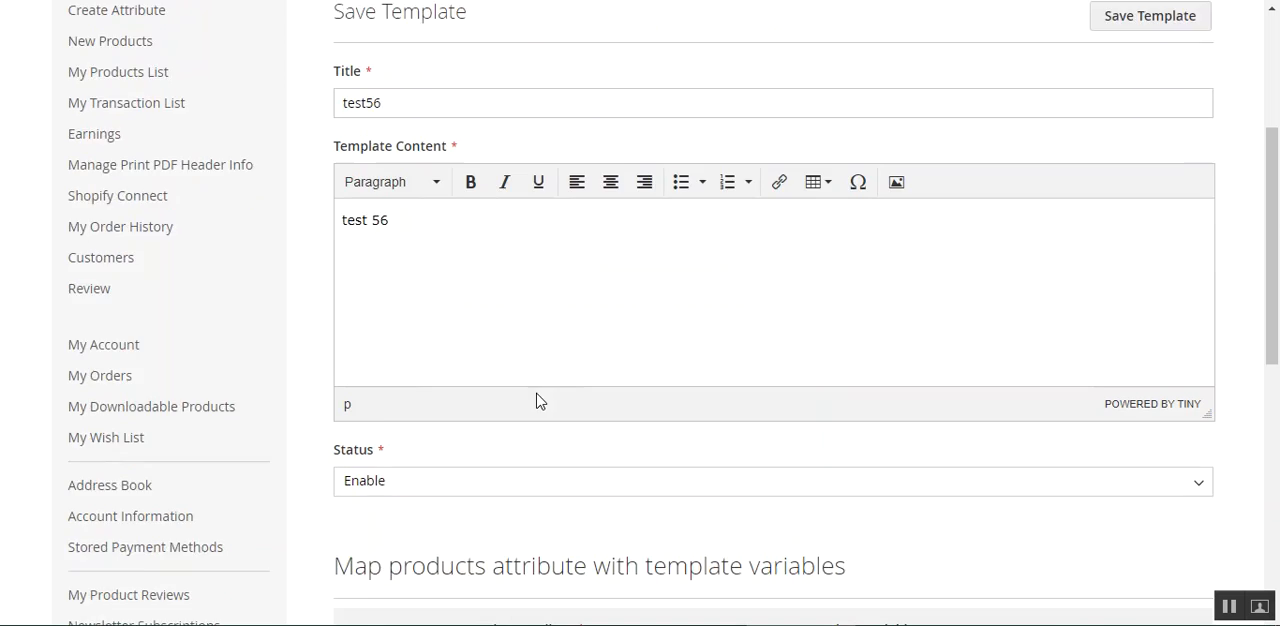
scroll(640, 466, down, 3)
scroll(1083, 477, up, 5)
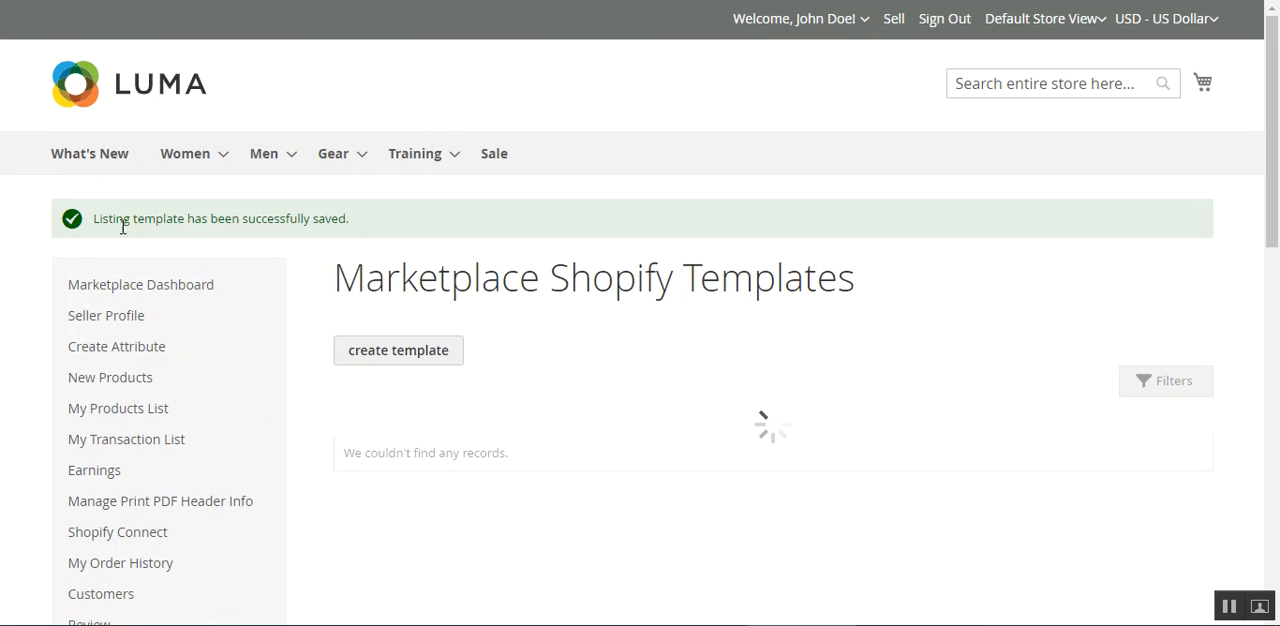
drag(122, 226, 369, 223)
click(380, 234)
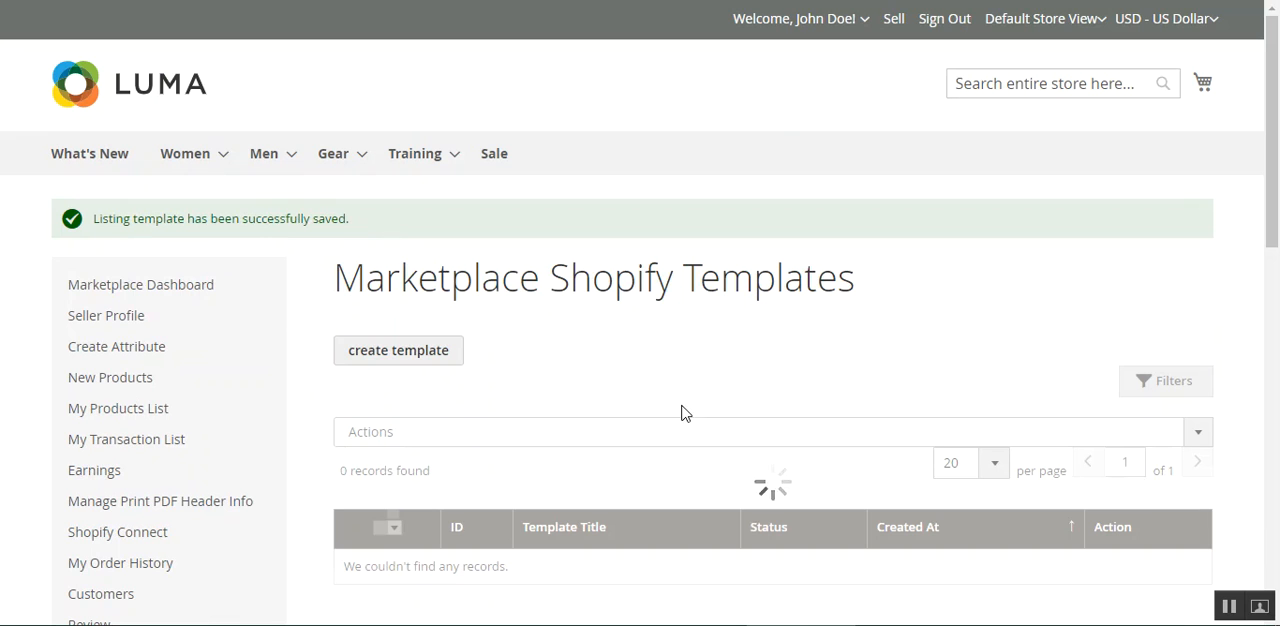
scroll(800, 414, down, 2)
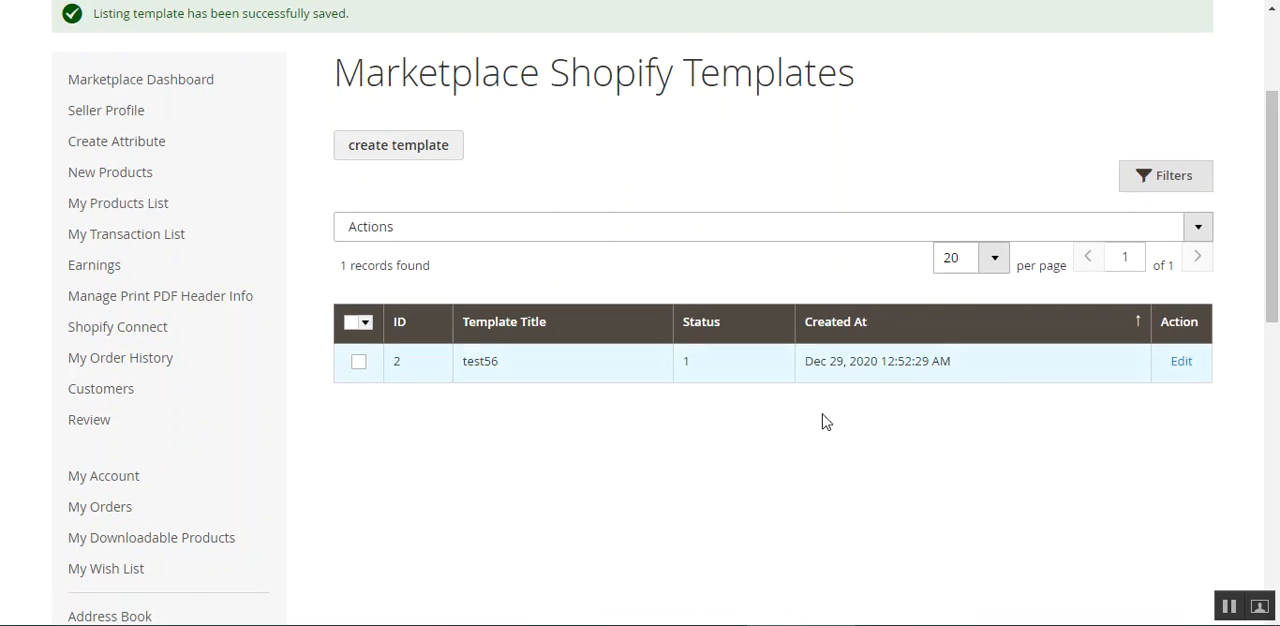
mouse_move(1277, 289)
mouse_down()
mouse_move(1278, 242)
mouse_move(1278, 283)
mouse_up()
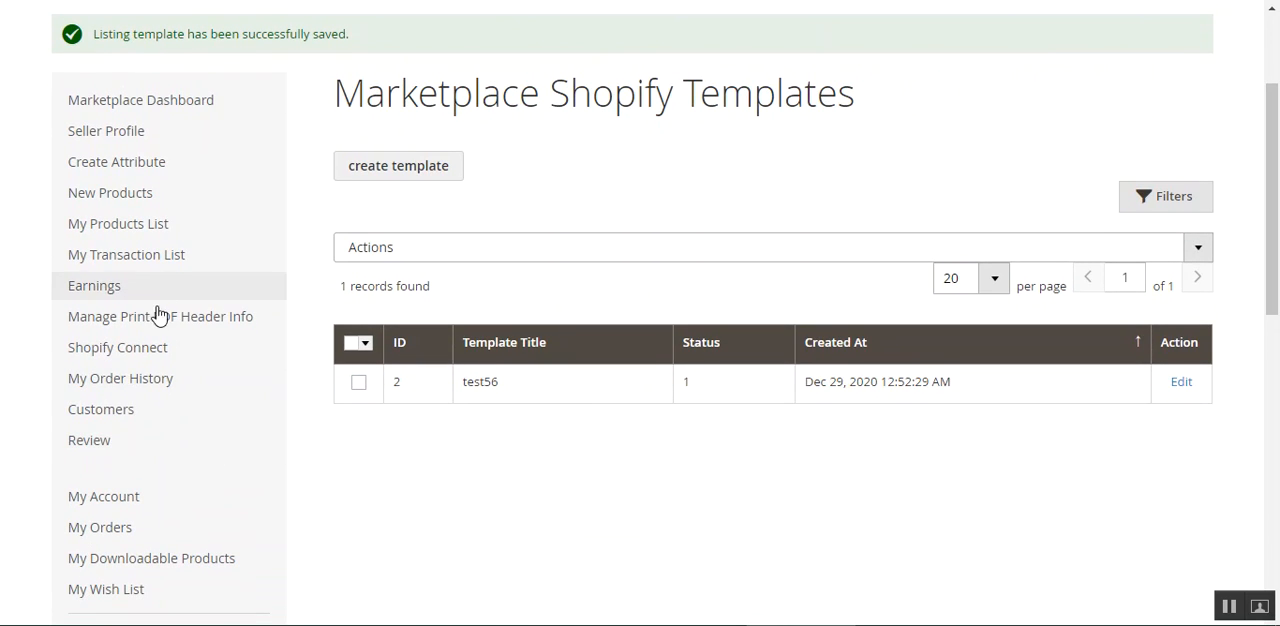
Go to the Marketplace Shopify PriceRules page and look over its list of price rules.
mouse_move(168, 348)
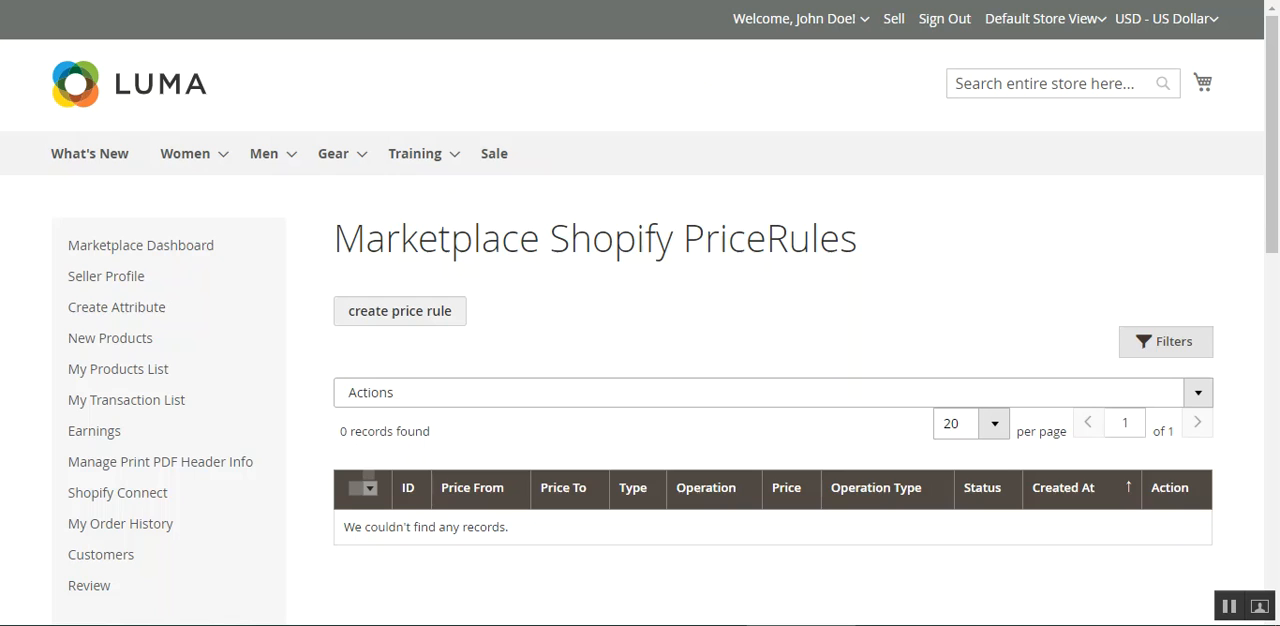
drag(366, 240, 903, 260)
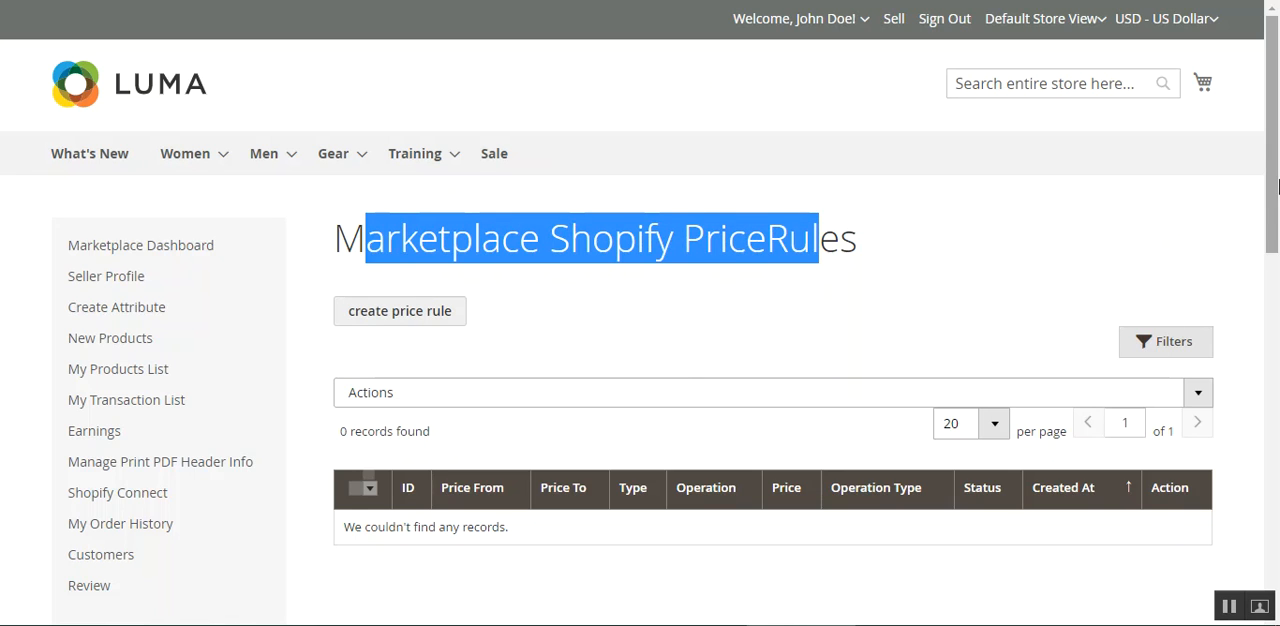
scroll(838, 252, down, 2)
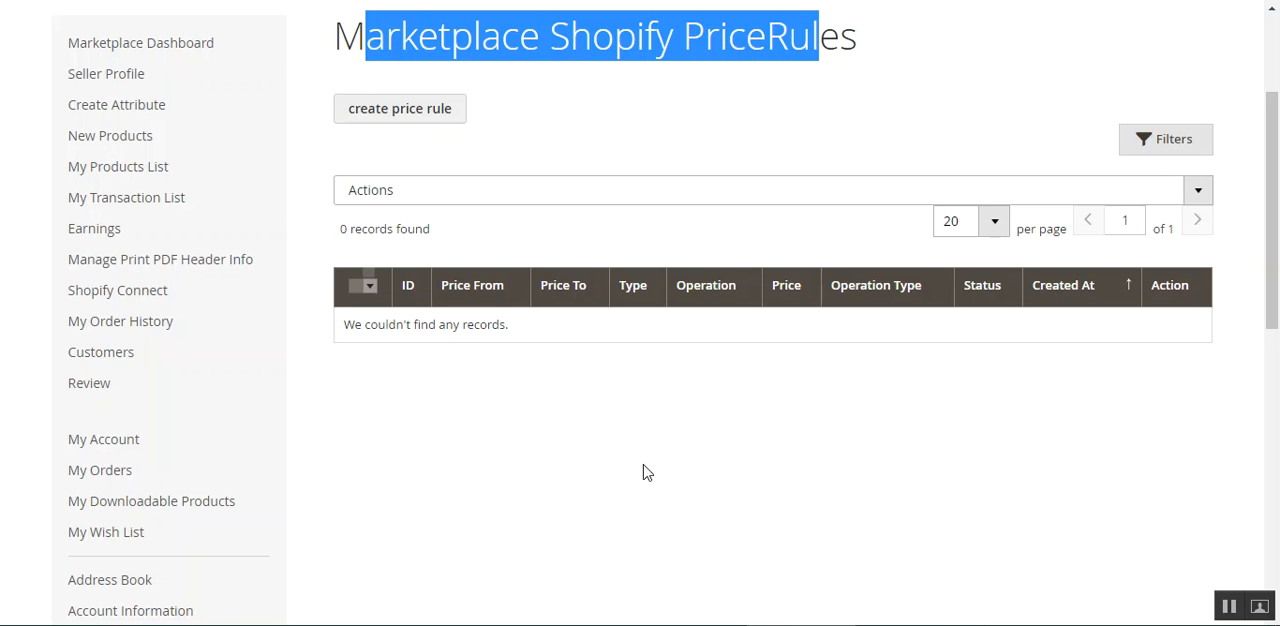
click(505, 152)
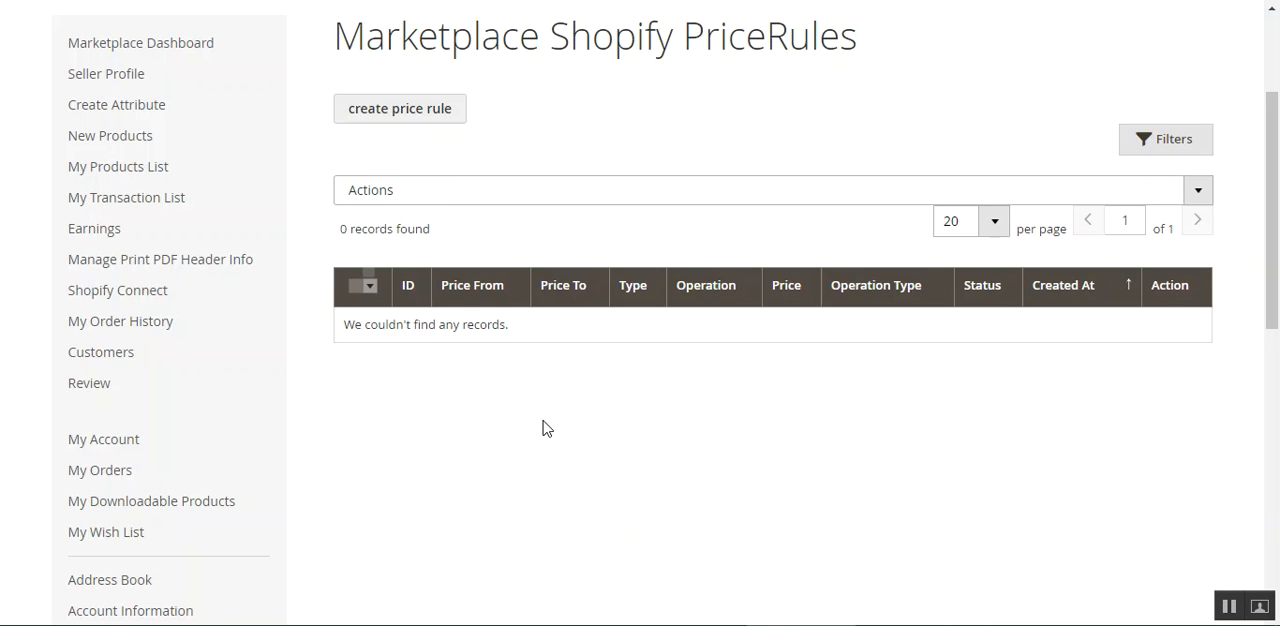
scroll(543, 429, up, 2)
Start a new price rule with a product price range from 100 to 500.
click(388, 303)
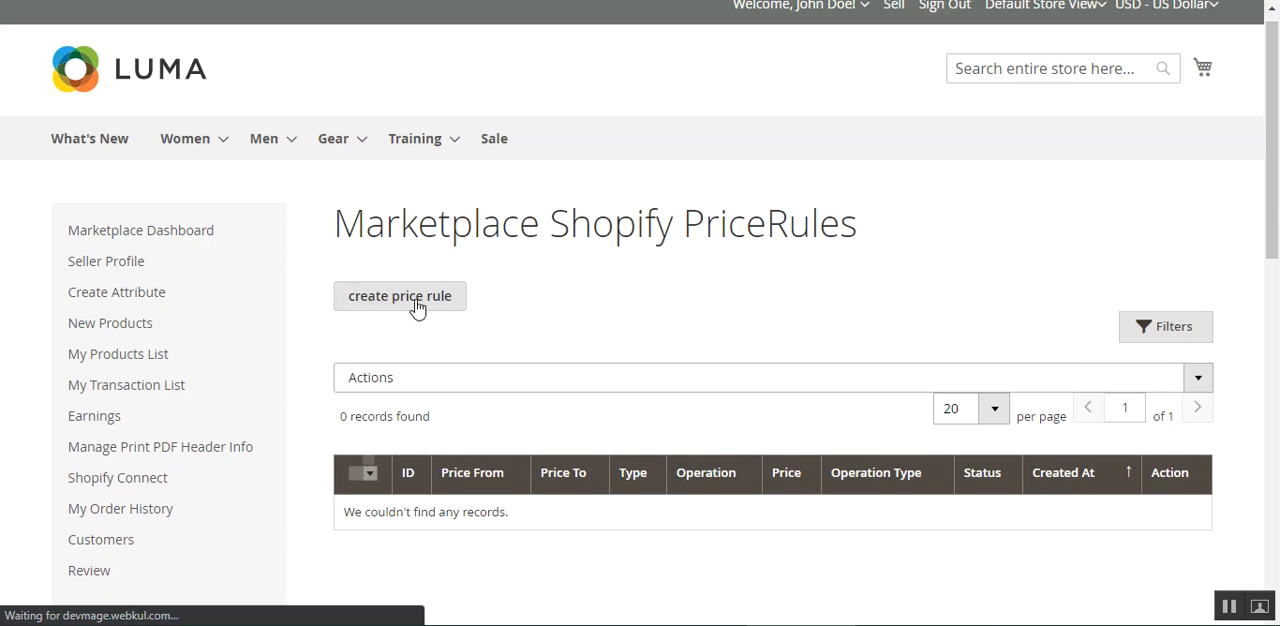
scroll(549, 406, down, 2)
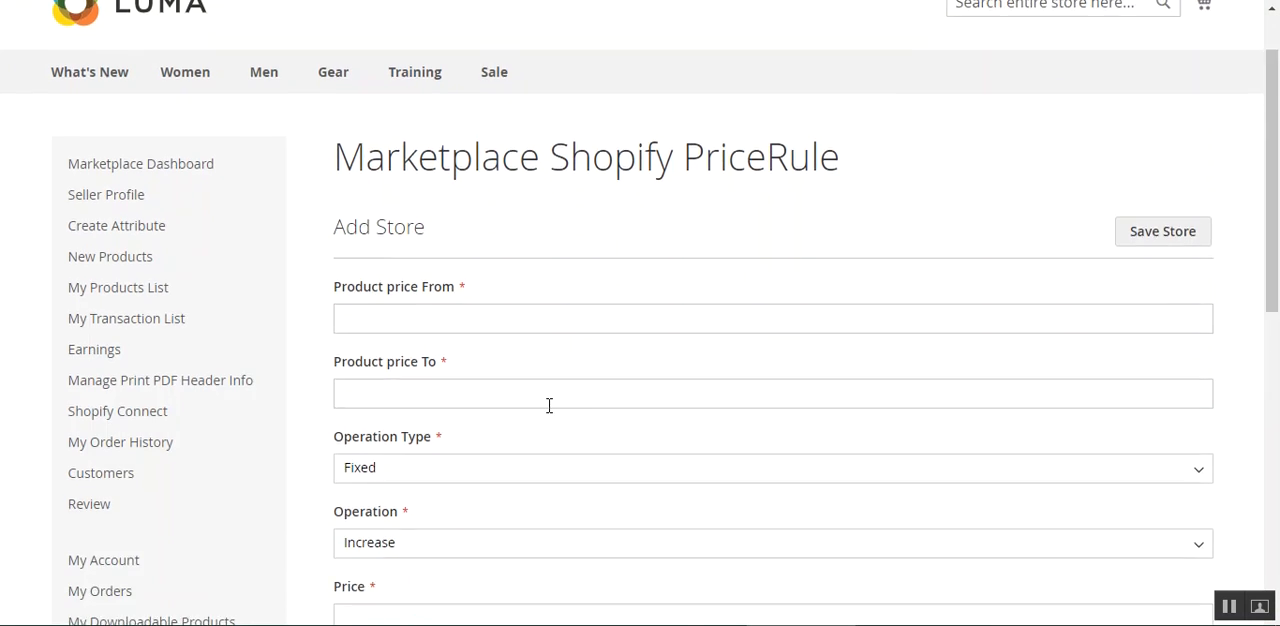
scroll(1277, 255, down, 1)
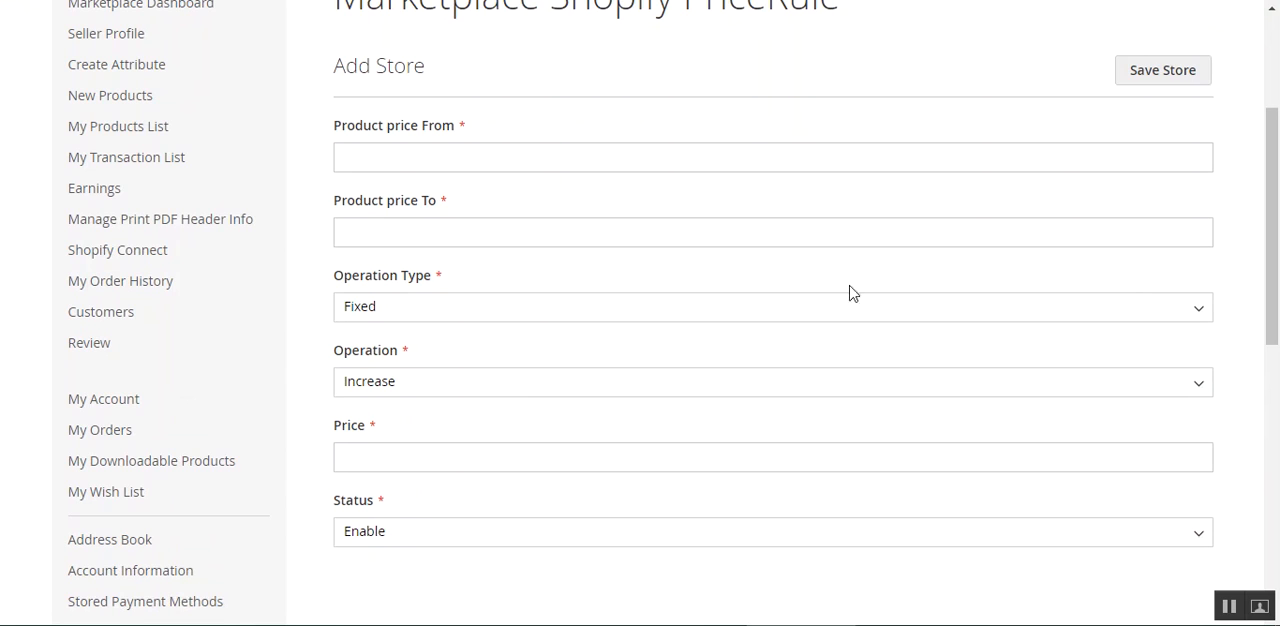
click(486, 165)
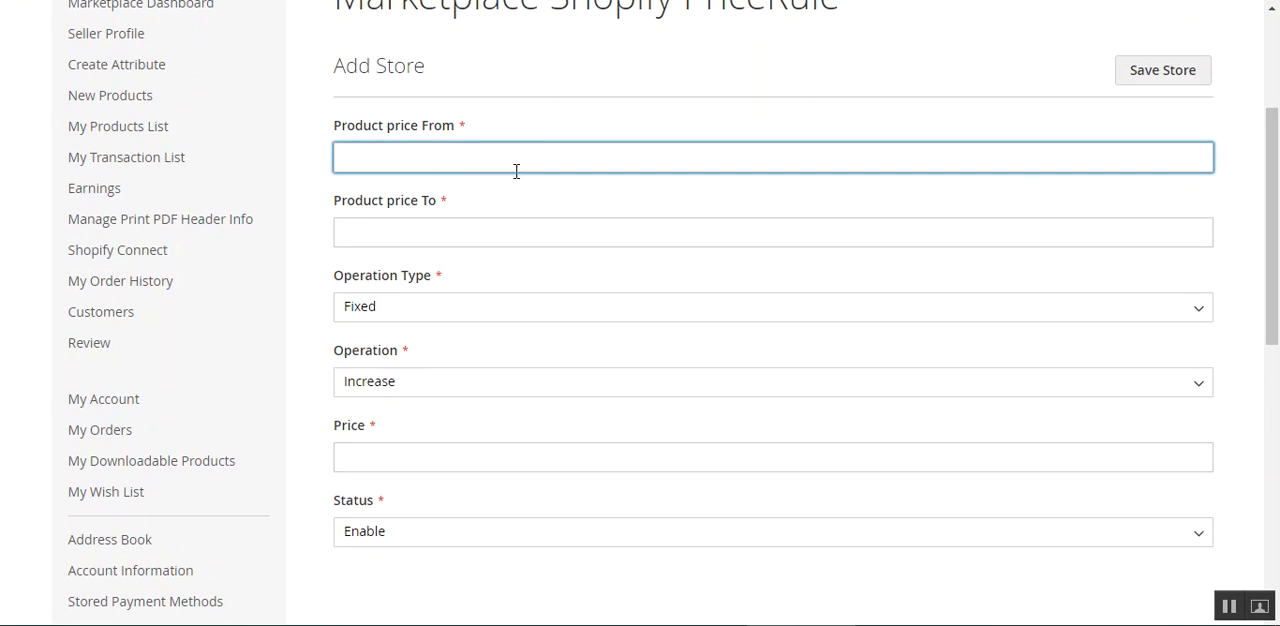
click(446, 236)
click(356, 150)
click(424, 228)
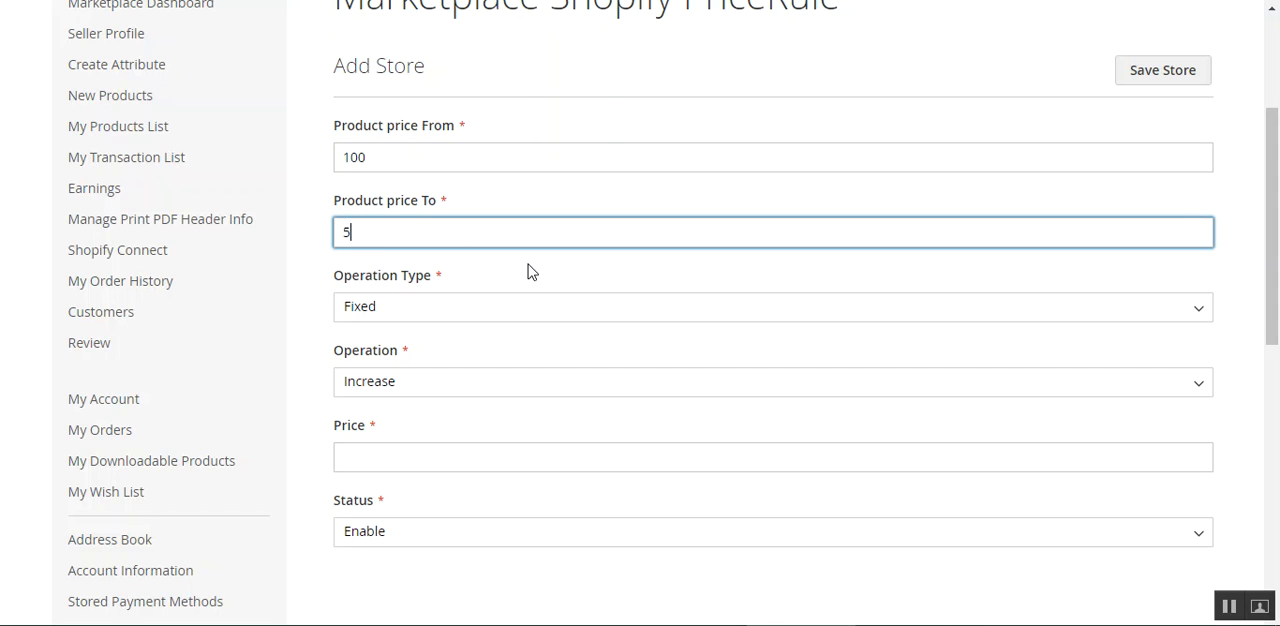
Define the price rule with operation type Fixed, operation Increase and a price of 200.
click(452, 306)
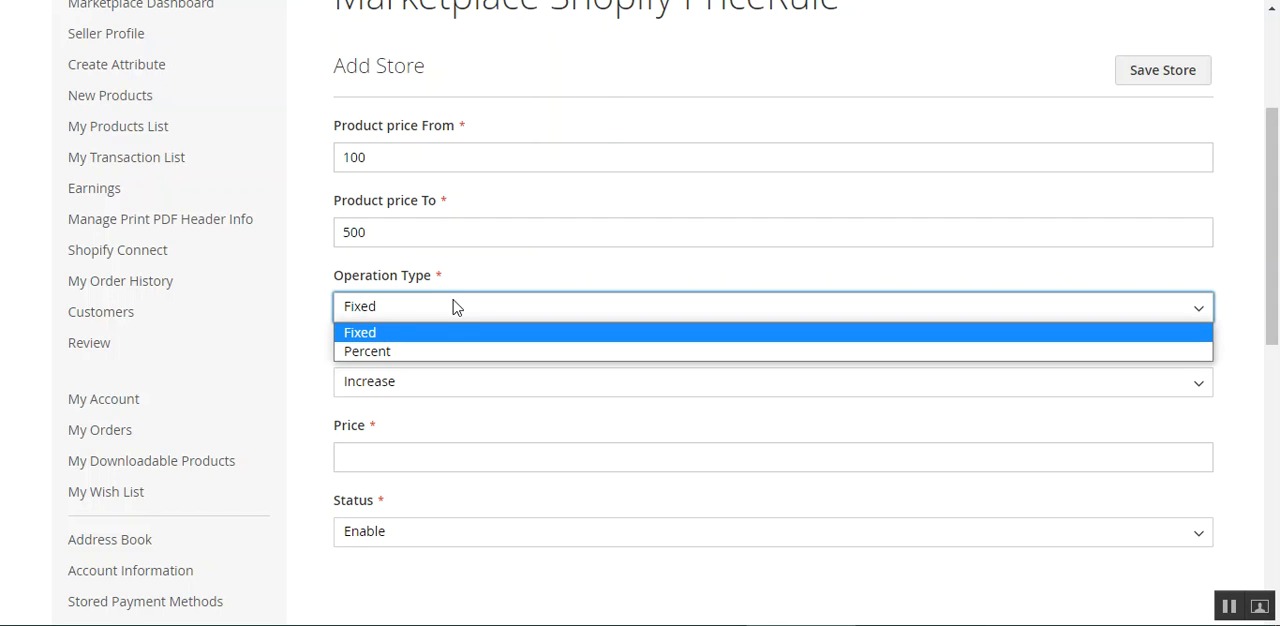
click(415, 338)
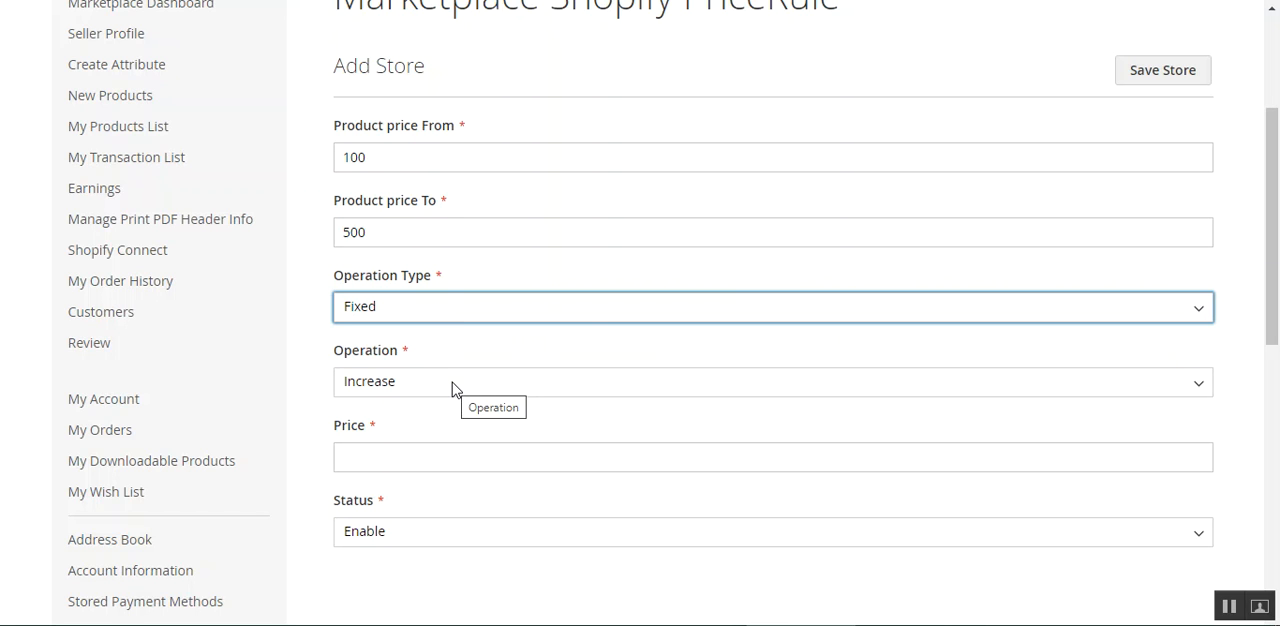
click(482, 389)
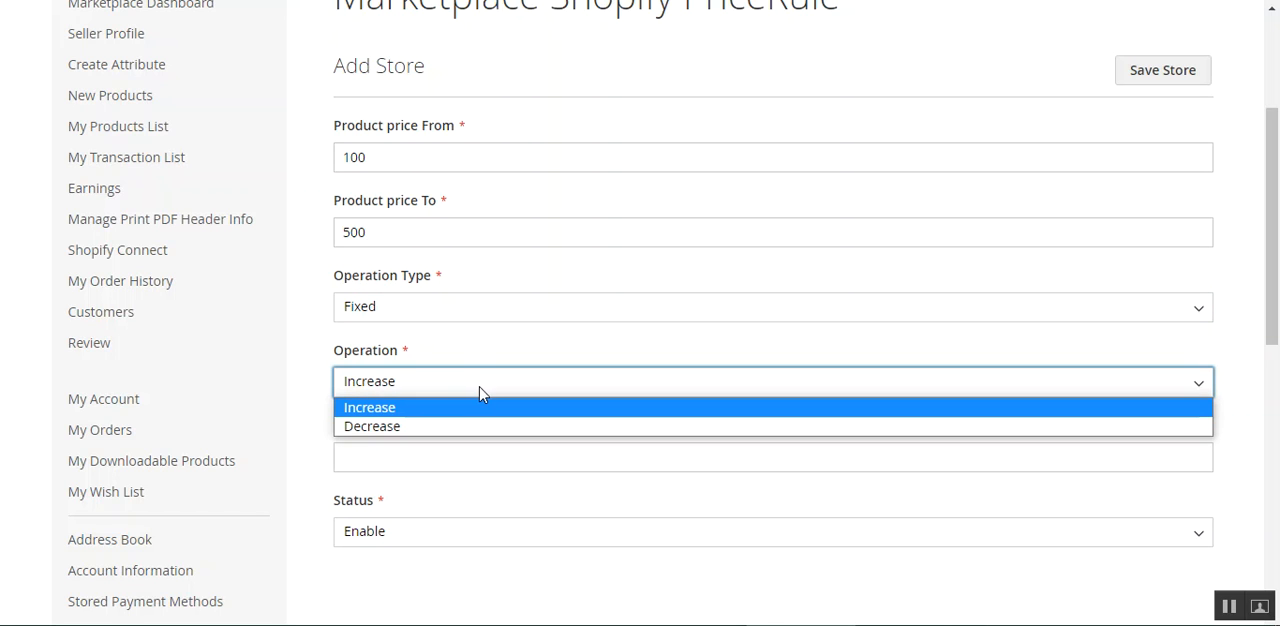
click(428, 410)
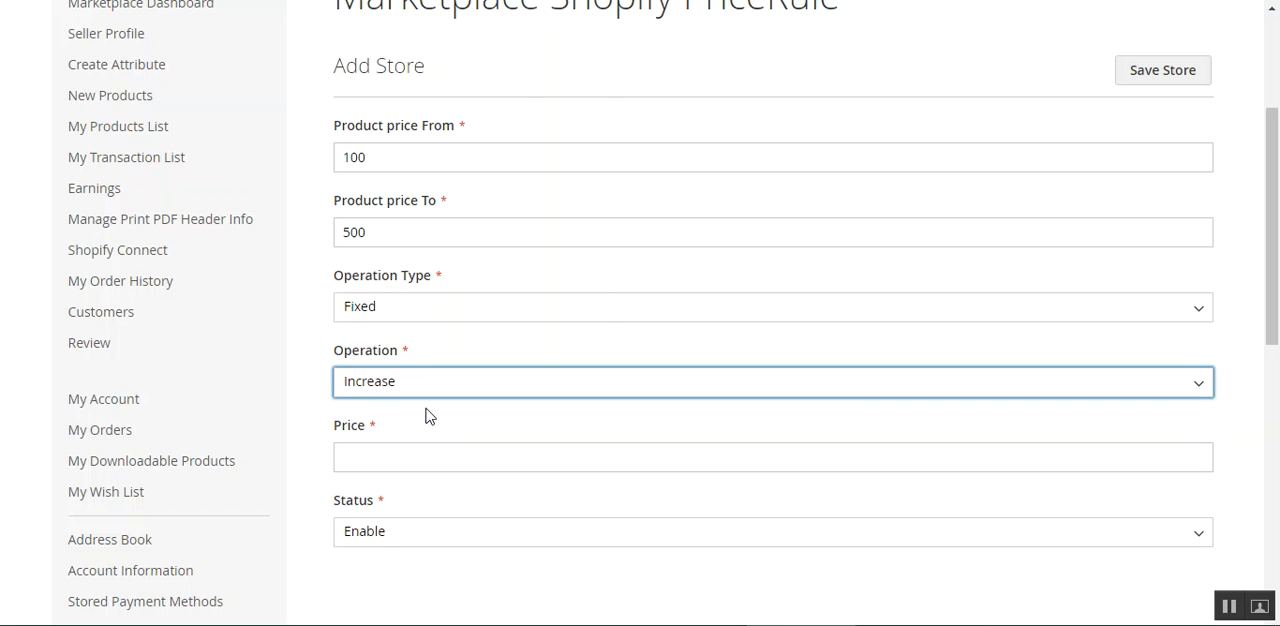
click(376, 457)
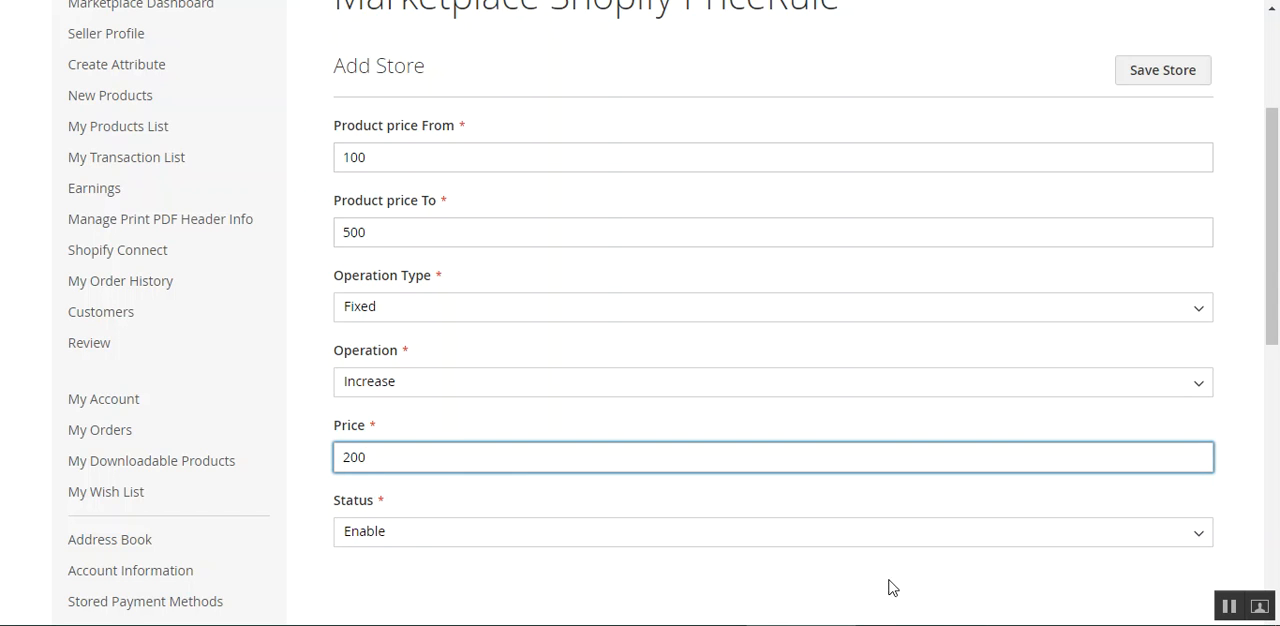
Save the price rule and review its entry in the Marketplace Shopify PriceRules list.
scroll(991, 471, up, 3)
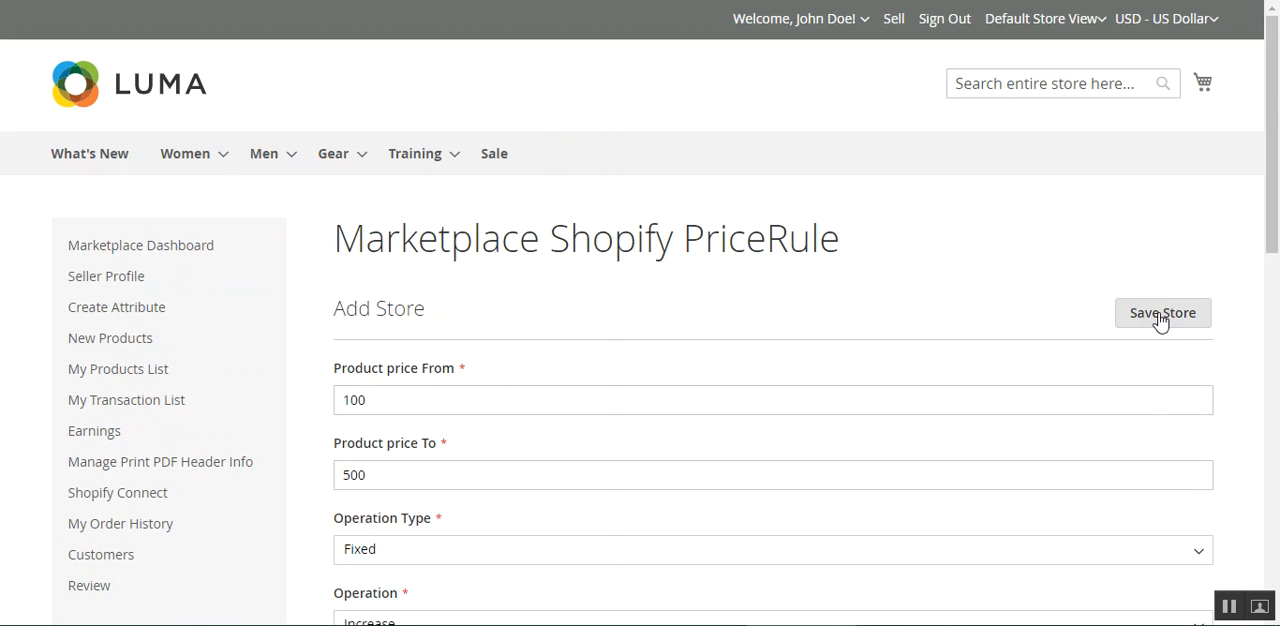
click(1160, 316)
drag(145, 219, 294, 218)
drag(1273, 215, 1275, 326)
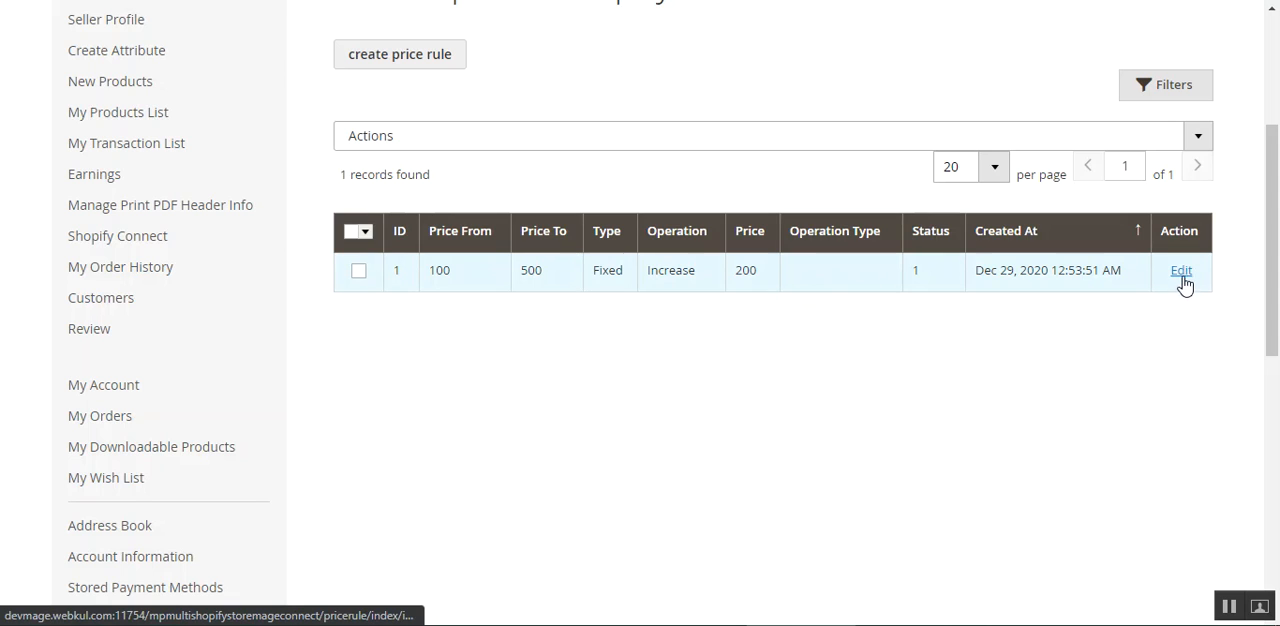
drag(1272, 282, 1277, 172)
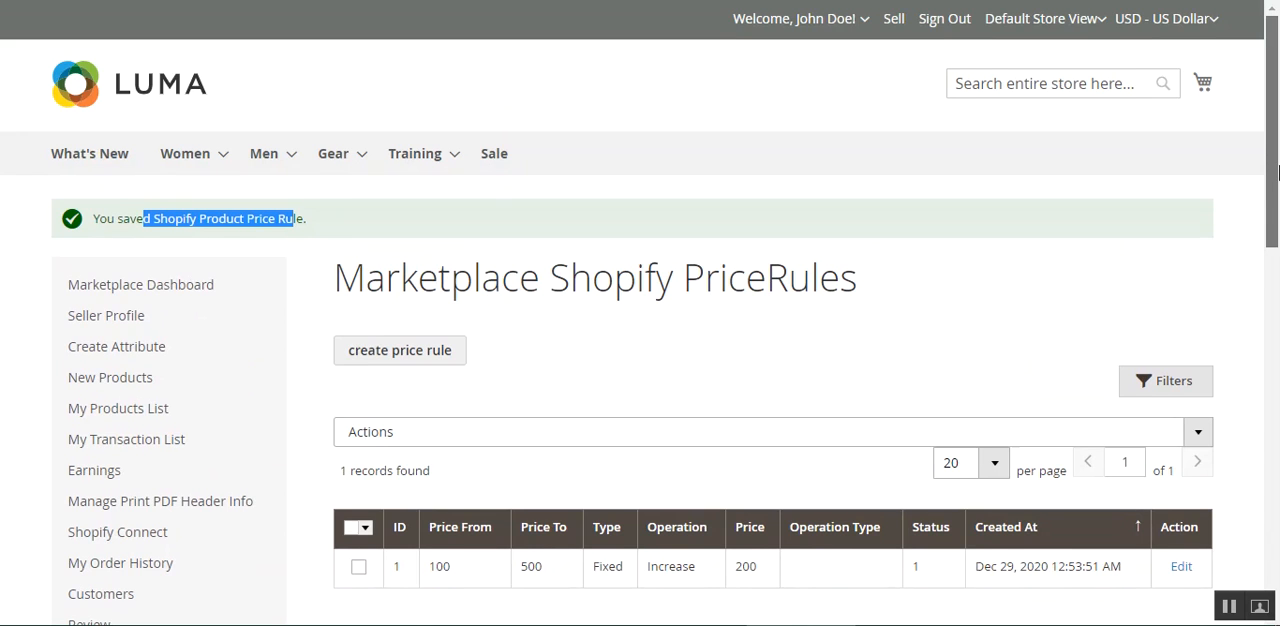
scroll(320, 225, down, 1)
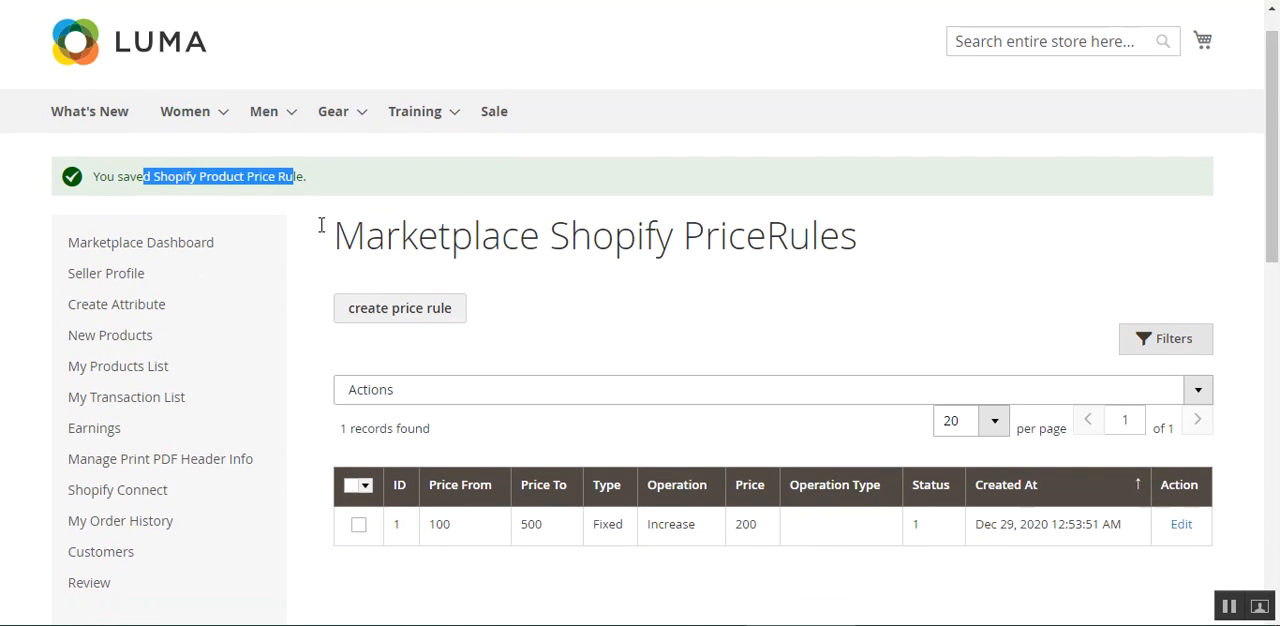
click(305, 176)
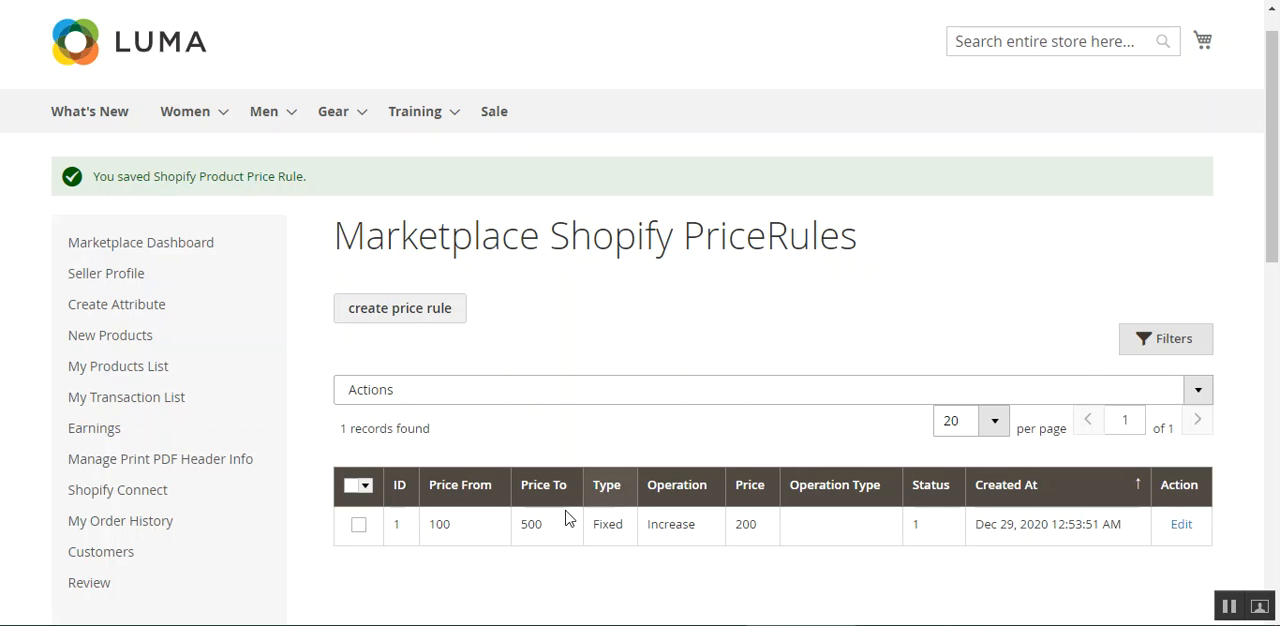
scroll(569, 517, down, 2)
mouse_move(133, 347)
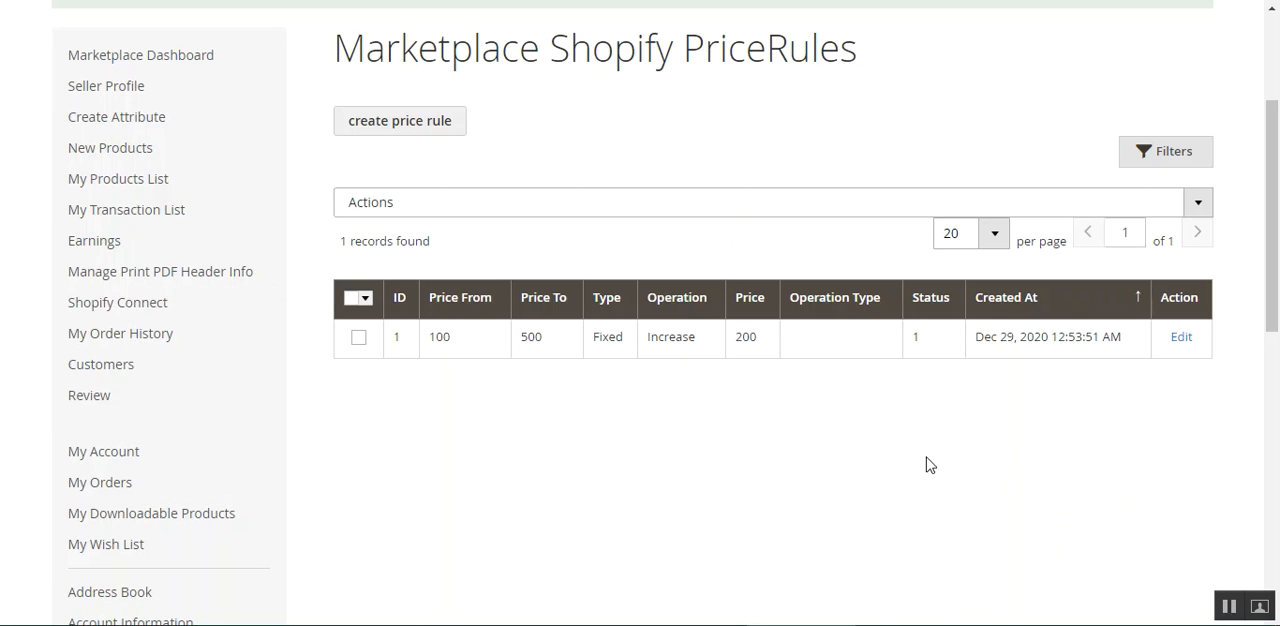
Sign out of the seller's storefront account.
scroll(740, 285, up, 3)
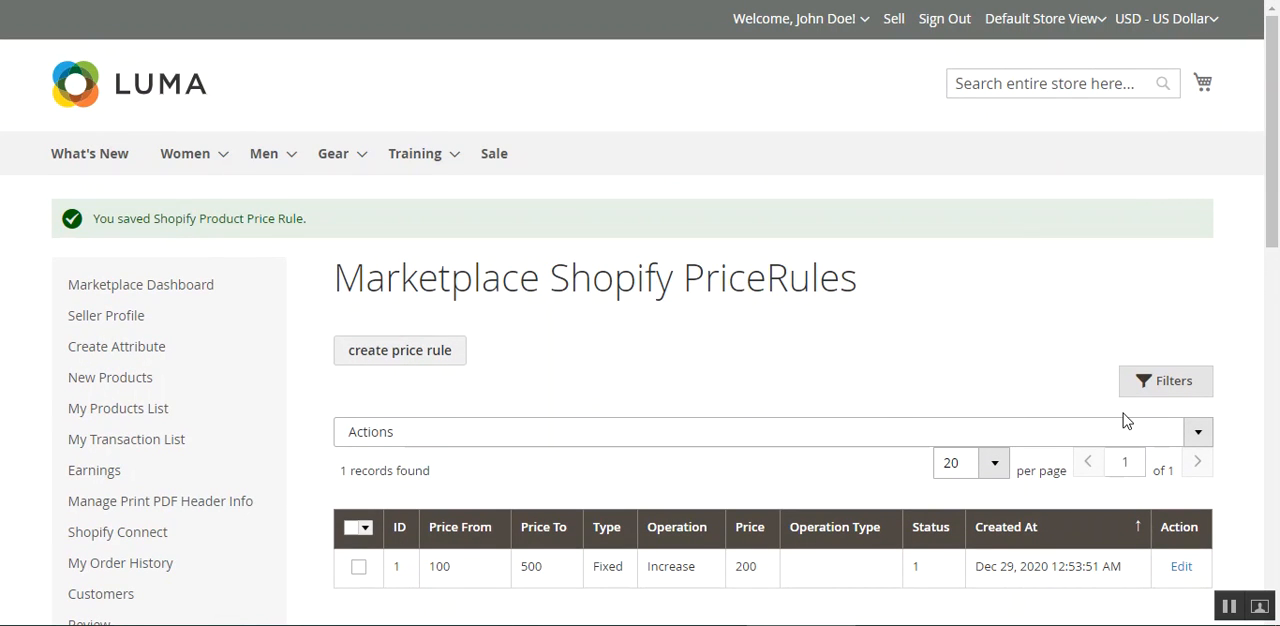
click(866, 24)
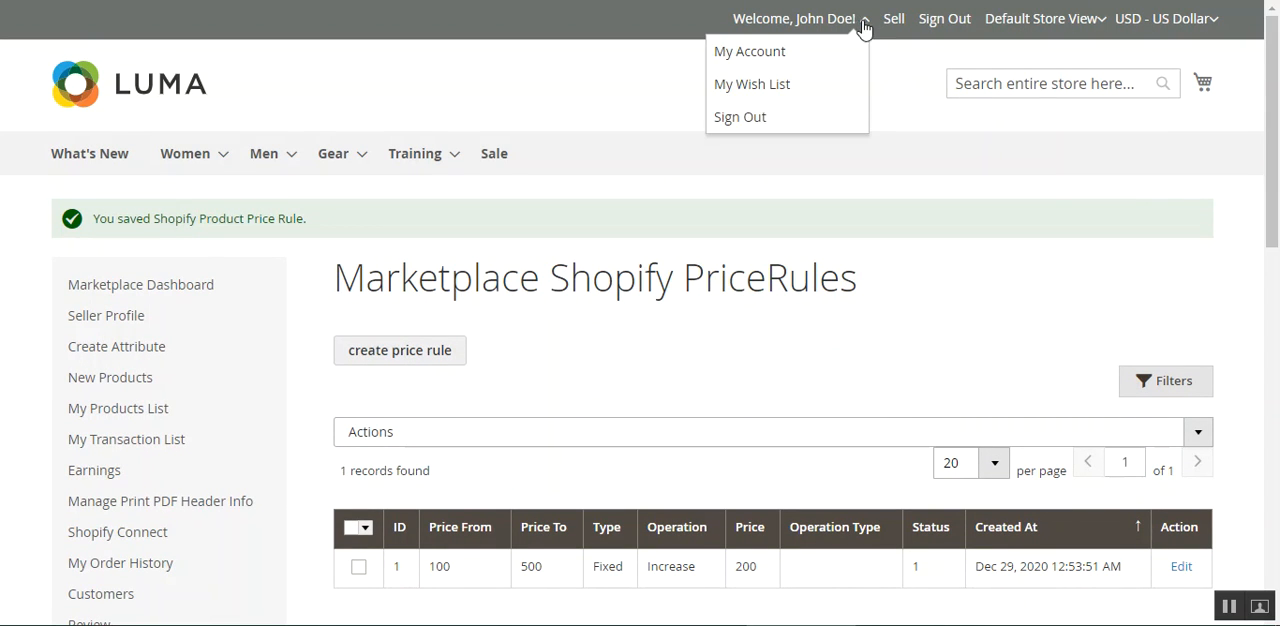
click(745, 124)
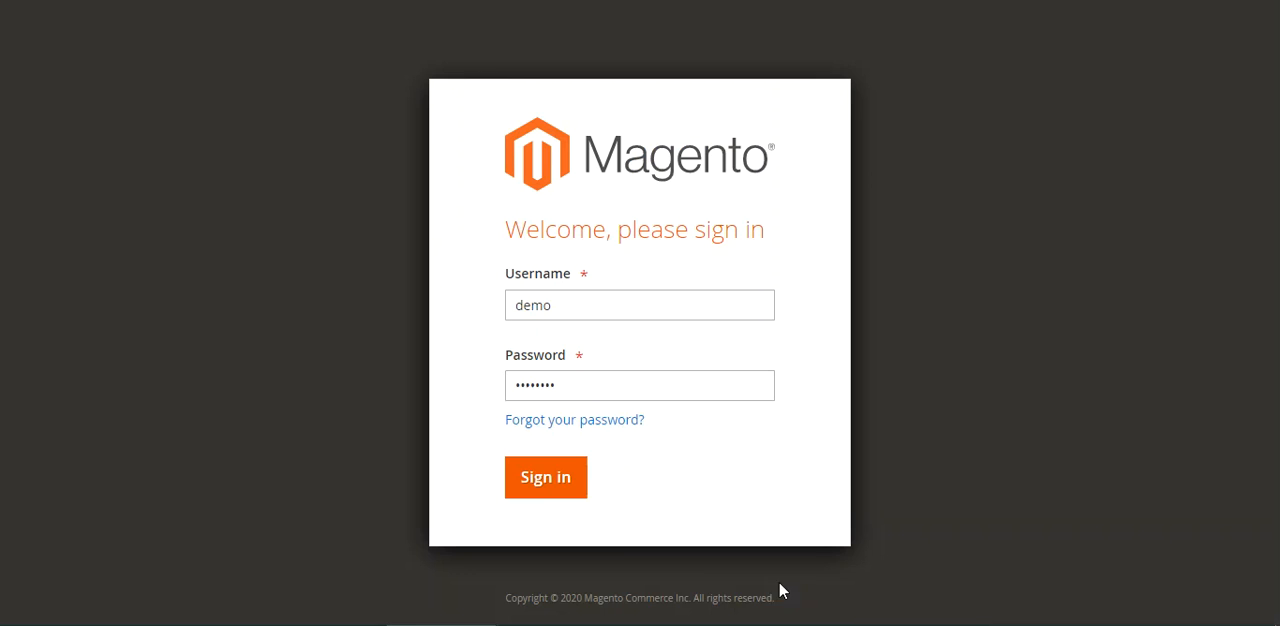
Switch to the Magento admin panel and sign in with the prefilled username and password.
click(553, 497)
click(551, 388)
click(550, 480)
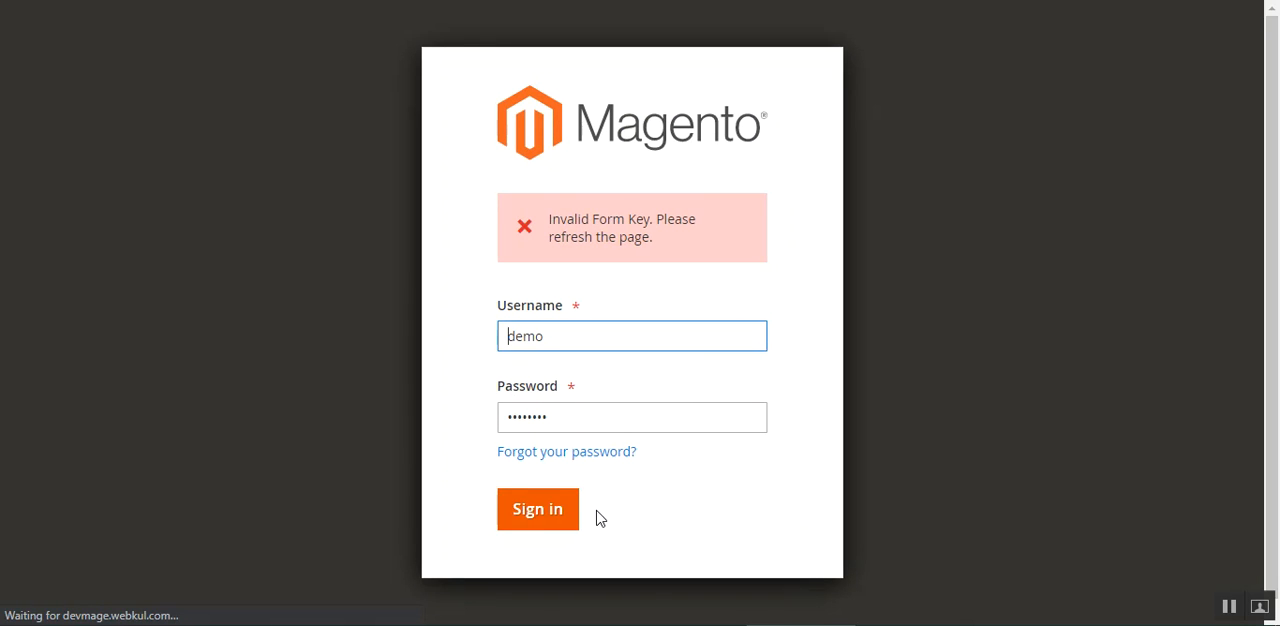
click(537, 517)
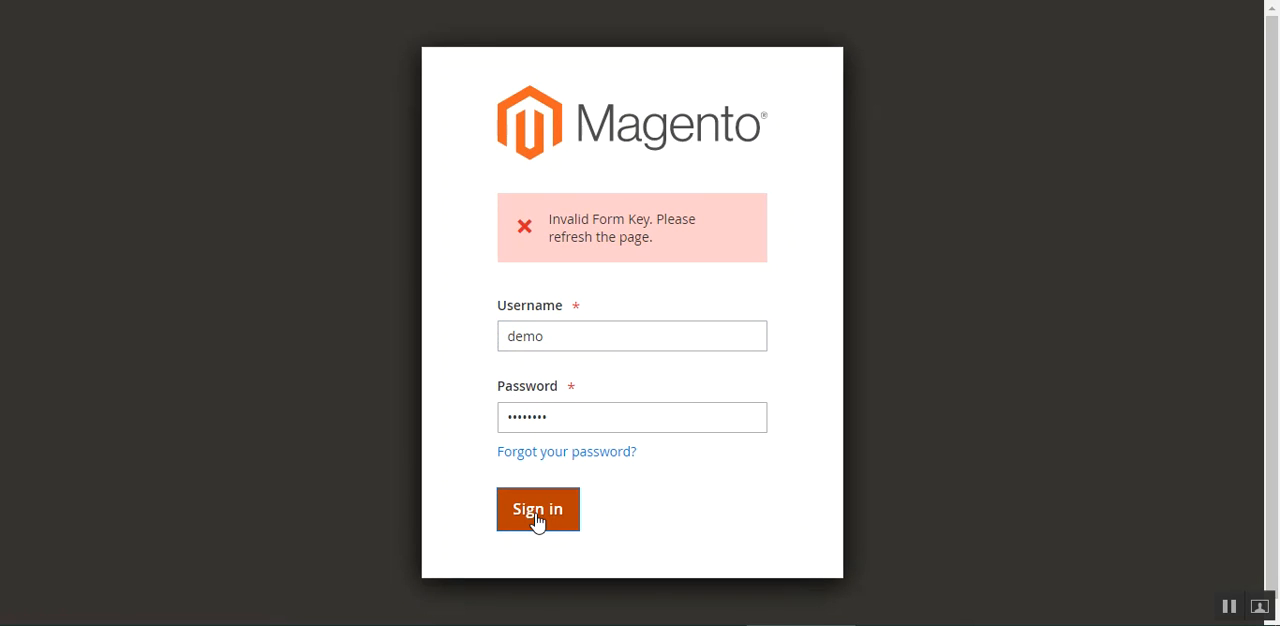
click(548, 515)
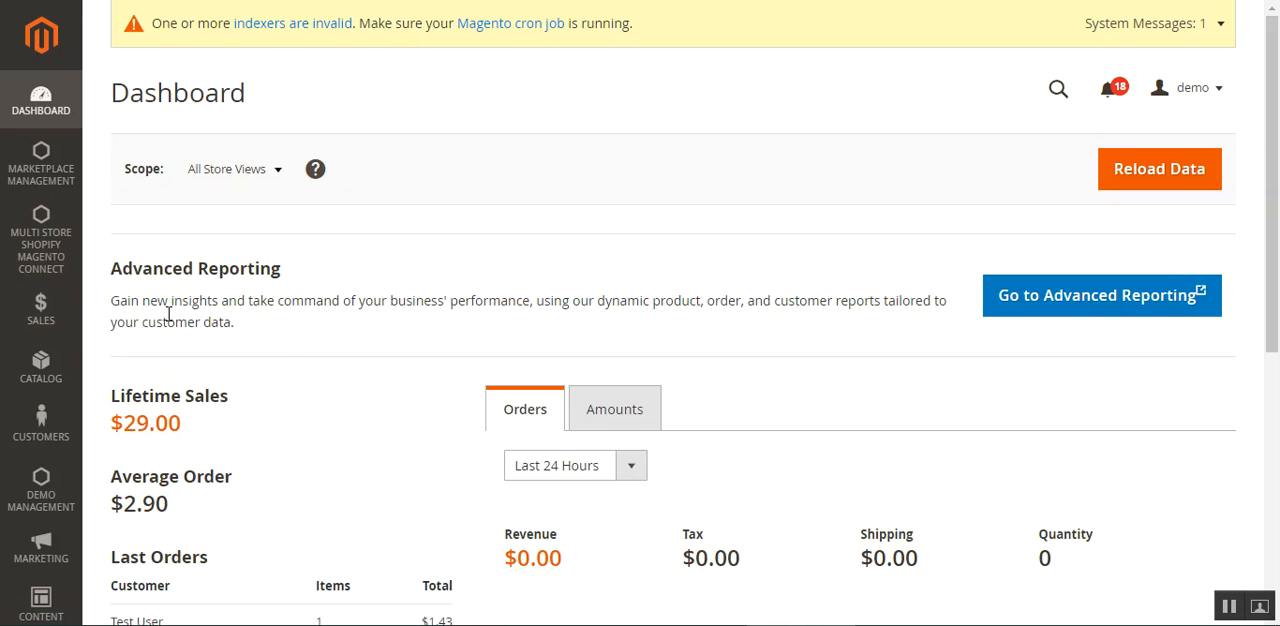
Open the Shopify Account Connect, Listing Templates and Price Rule pages of Multi Store Shopify Magento Connect in separate browser tabs.
click(47, 254)
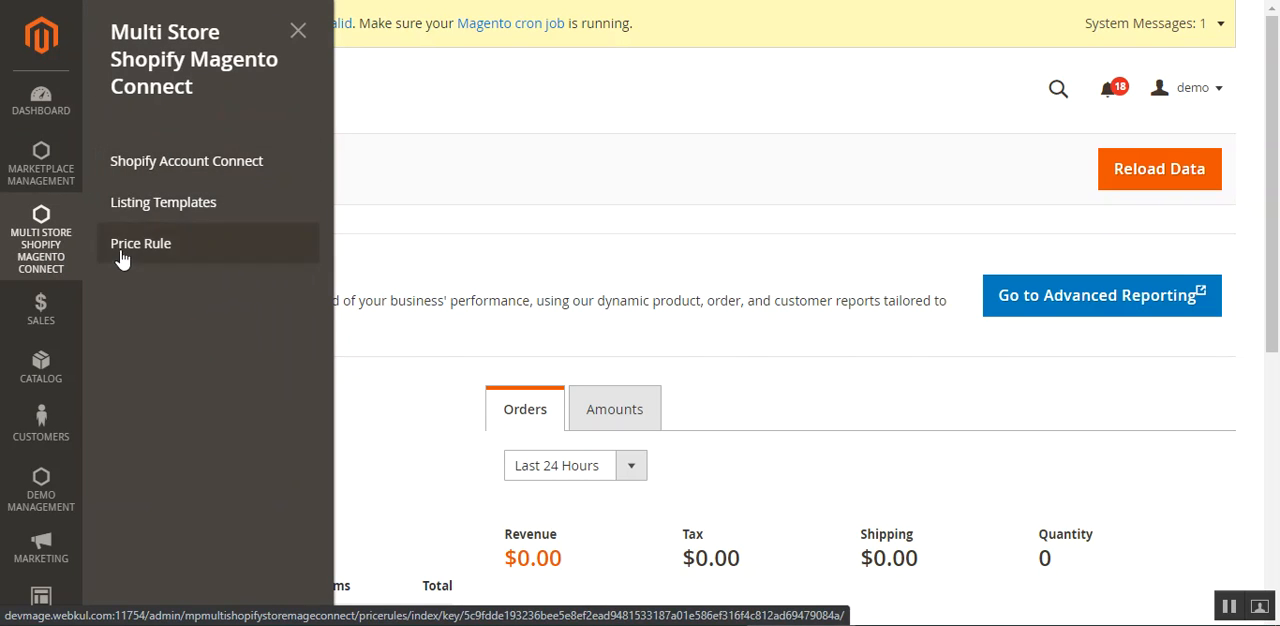
right_click(200, 166)
click(247, 184)
right_click(158, 211)
click(201, 230)
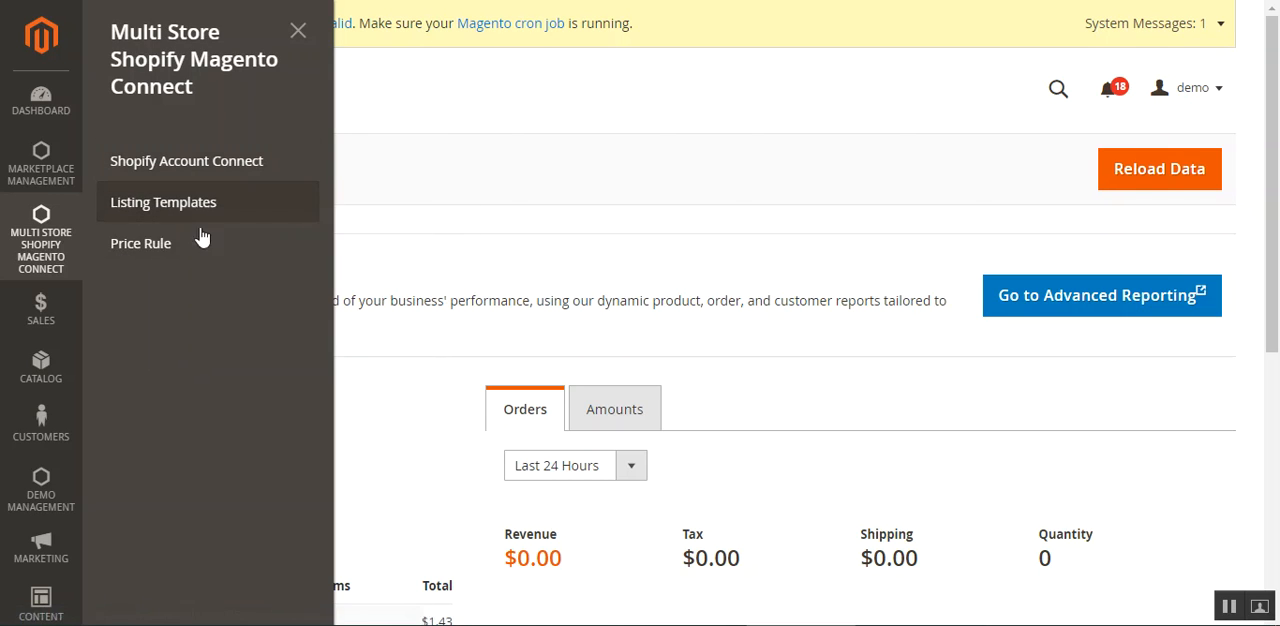
right_click(172, 248)
click(240, 266)
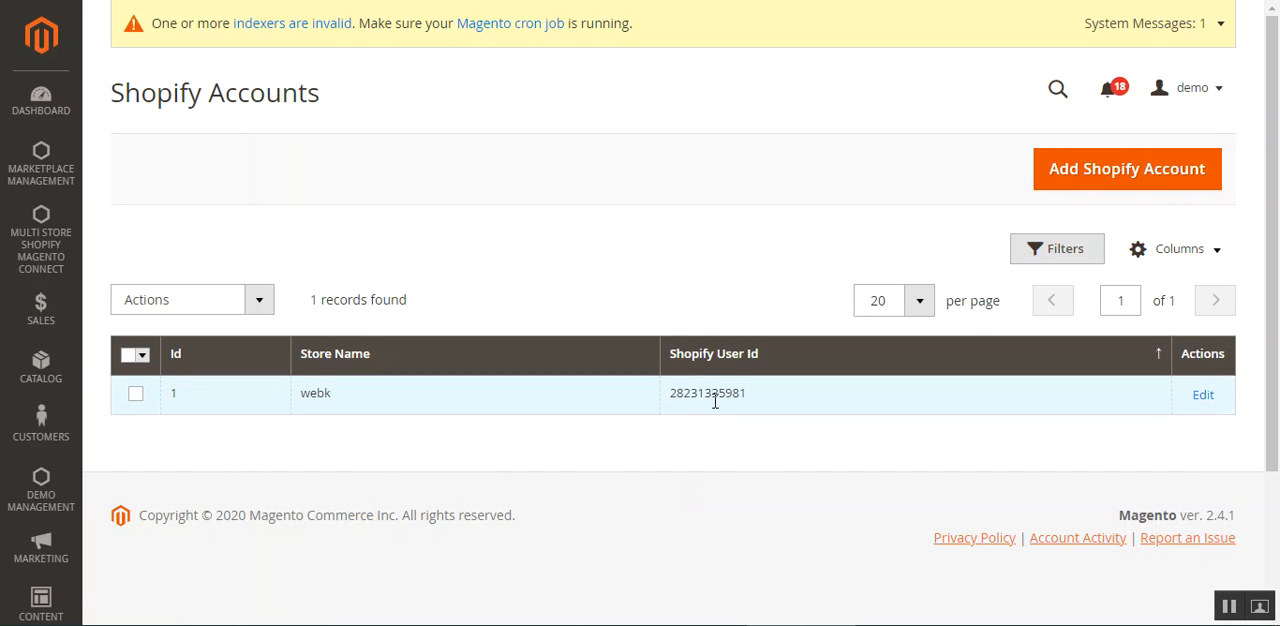
Start adding a new Shopify account and set its attribute set to Bottom.
drag(1276, 367, 1278, 319)
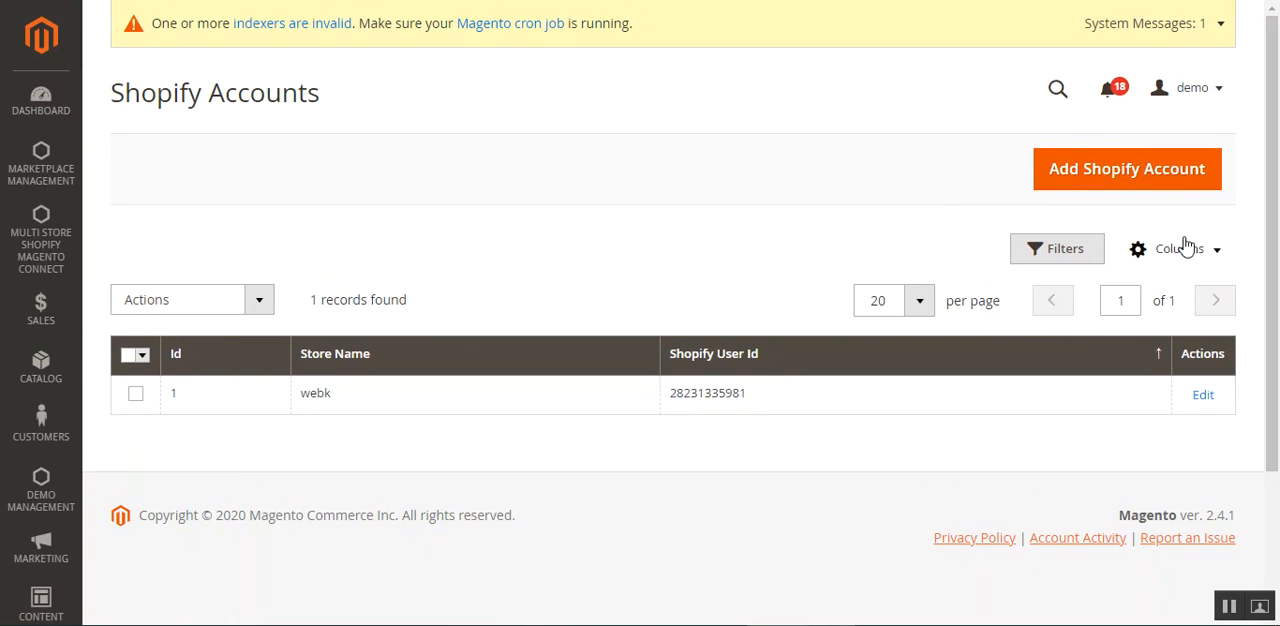
click(1120, 176)
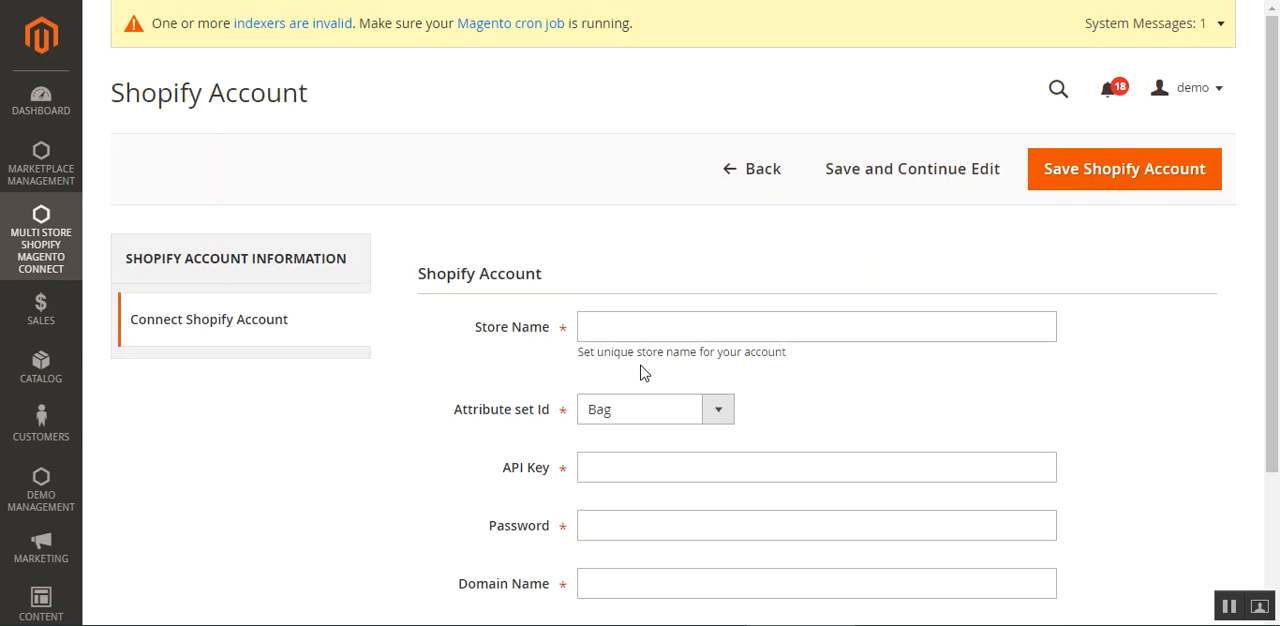
scroll(1220, 300, down, 1)
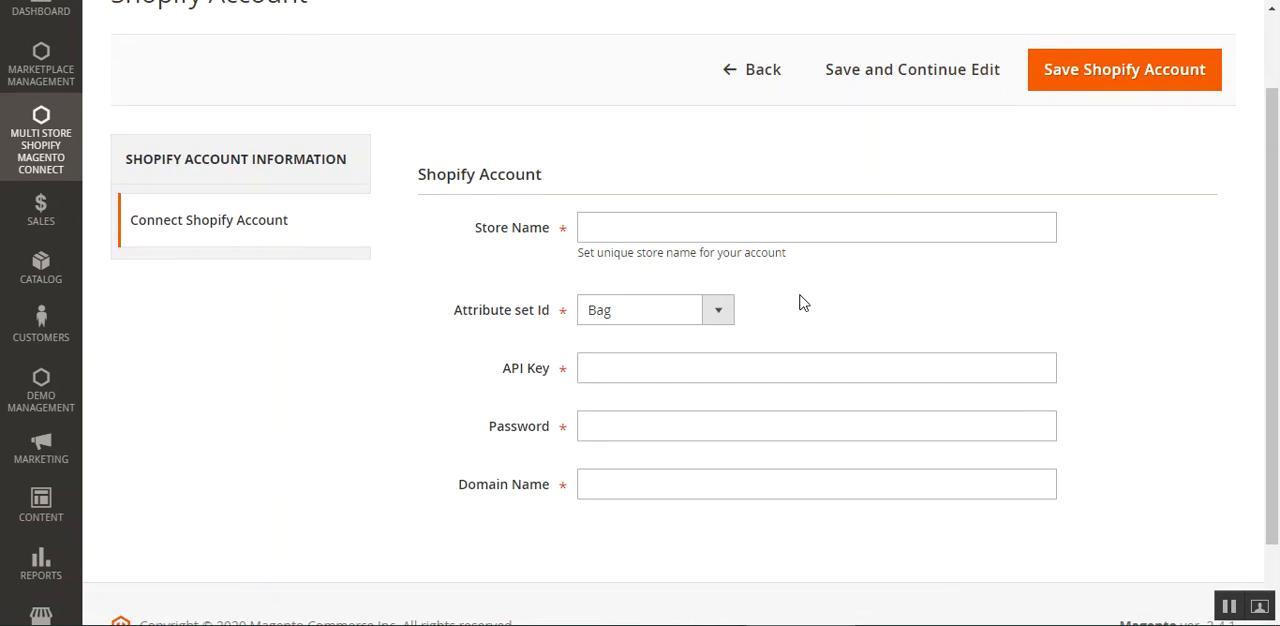
click(655, 230)
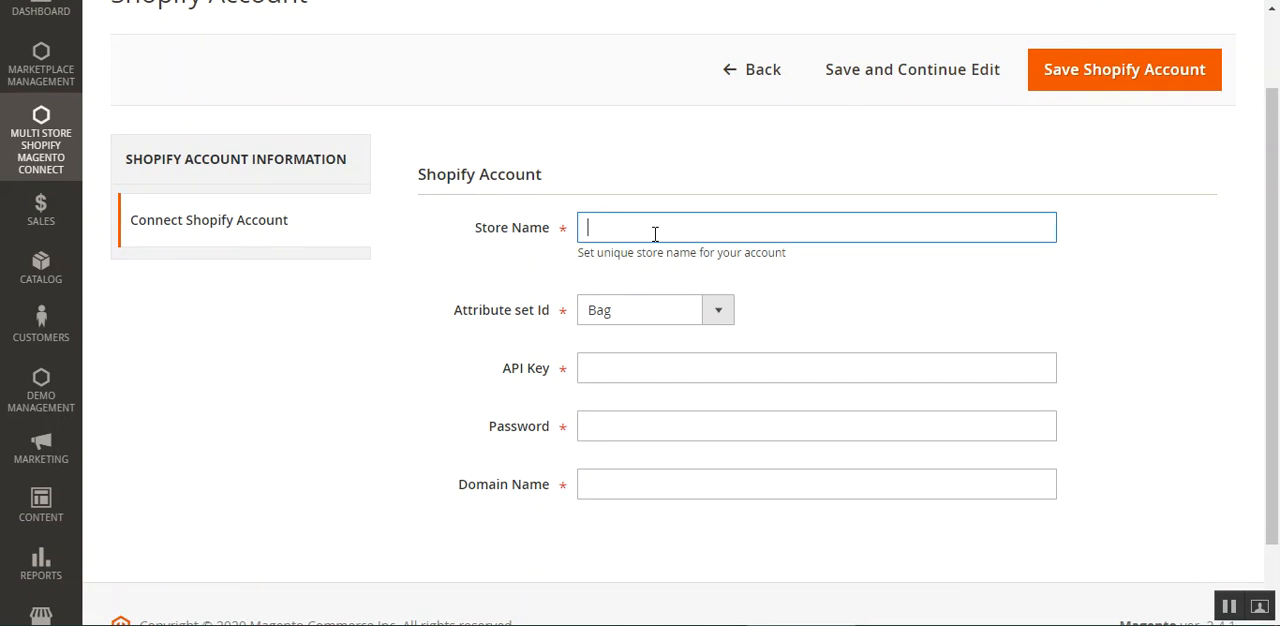
click(728, 311)
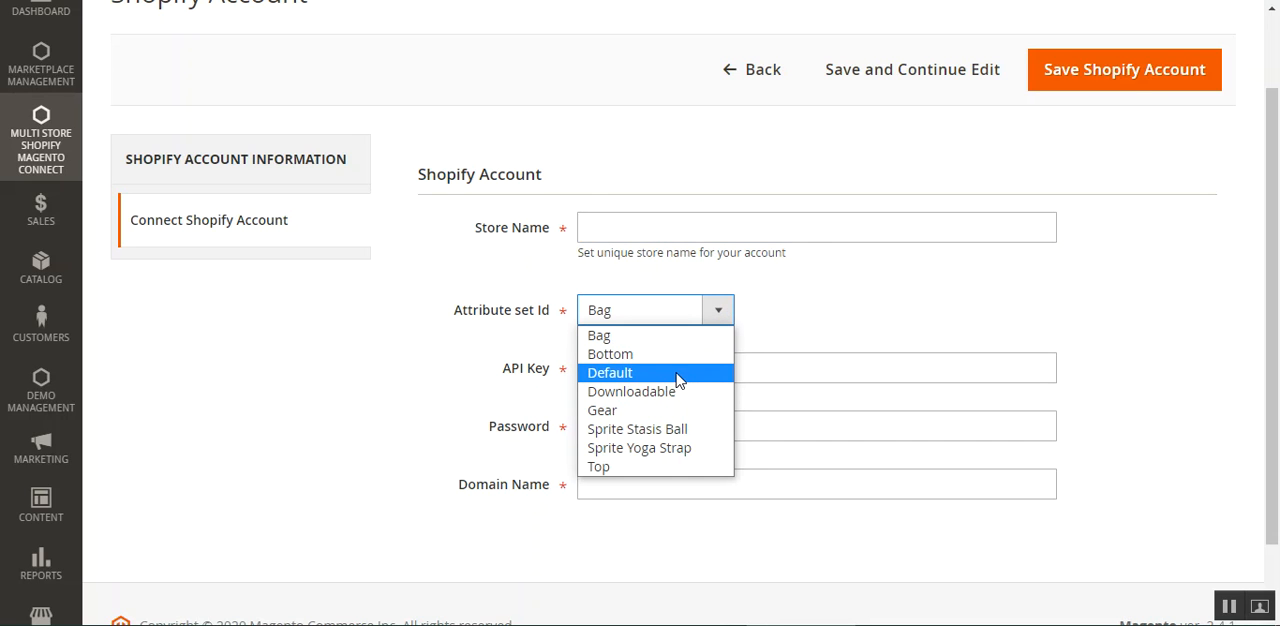
click(679, 391)
click(676, 312)
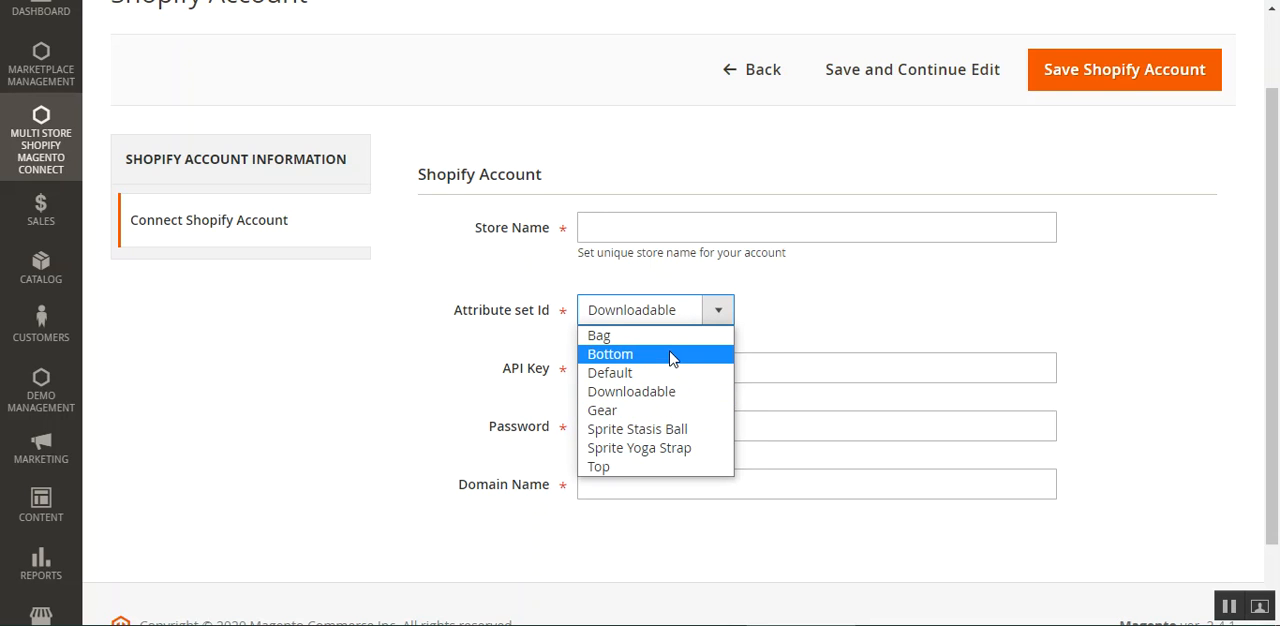
click(671, 357)
Examine the API Key, Password and Domain Name fields and the save option of the new Shopify account form.
scroll(677, 354, down, 2)
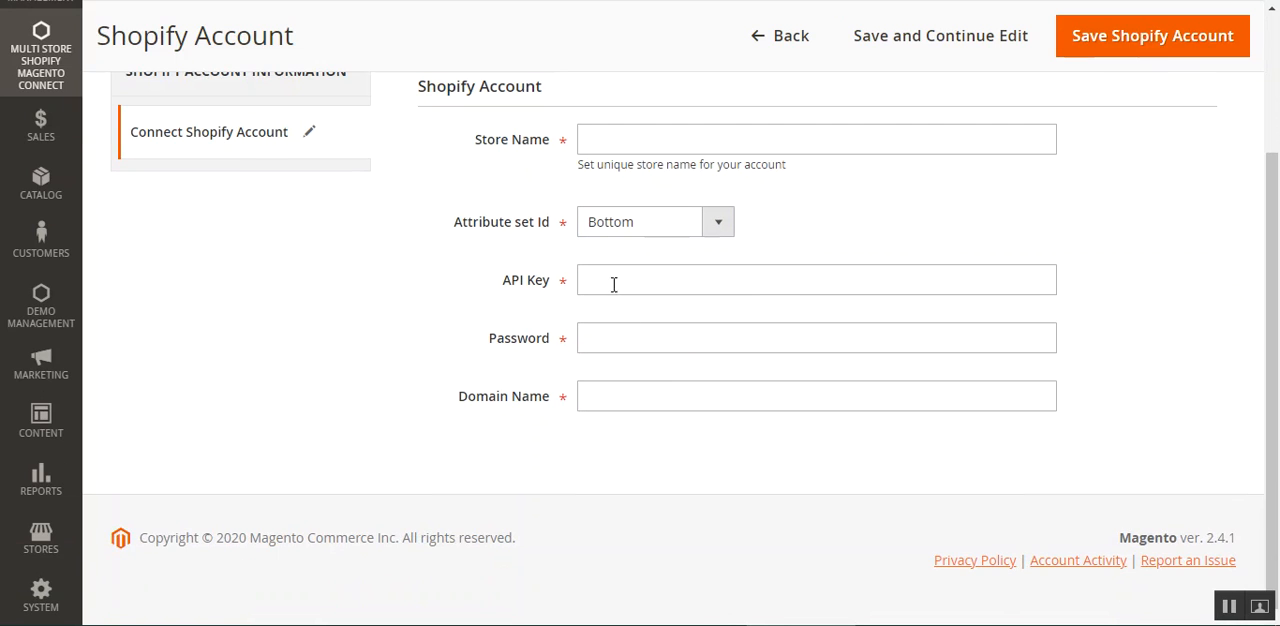
drag(506, 285, 549, 292)
drag(498, 345, 543, 350)
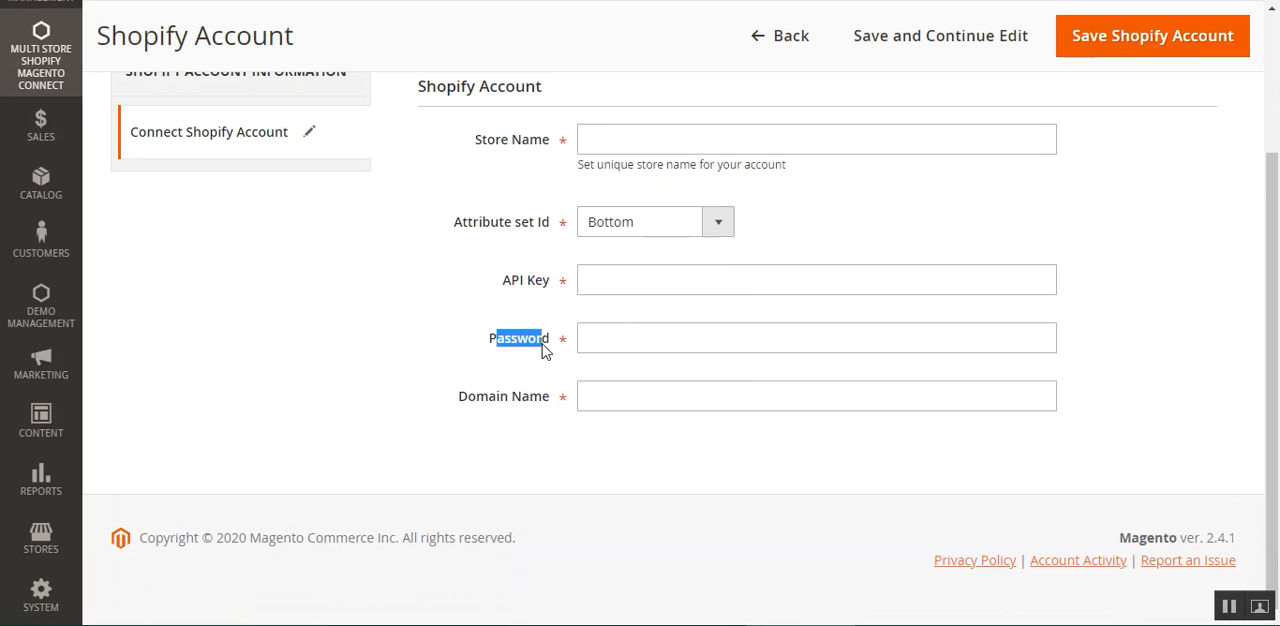
drag(461, 412, 557, 431)
click(553, 438)
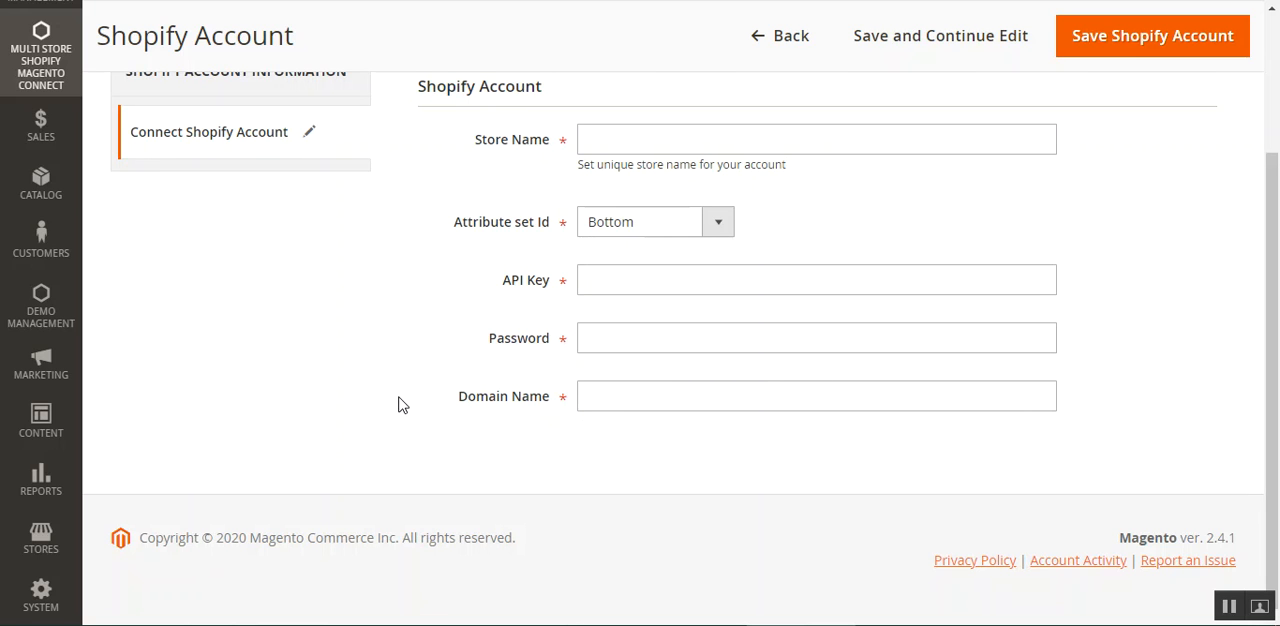
scroll(407, 424, up, 1)
click(1049, 77)
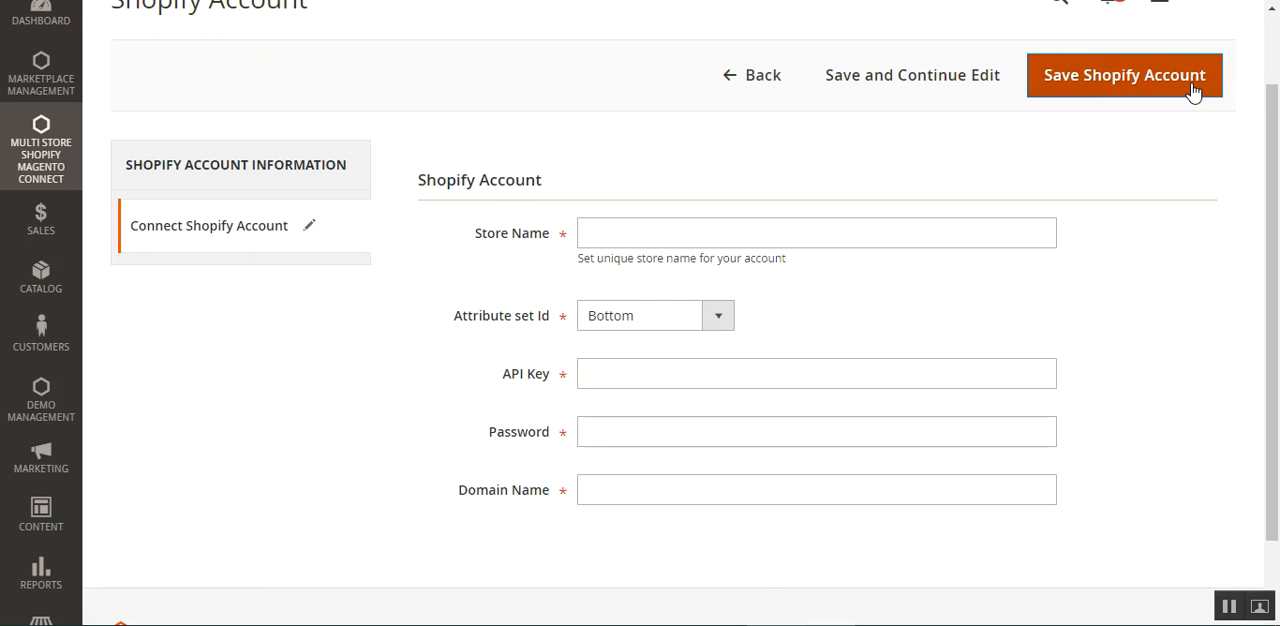
scroll(449, 254, up, 1)
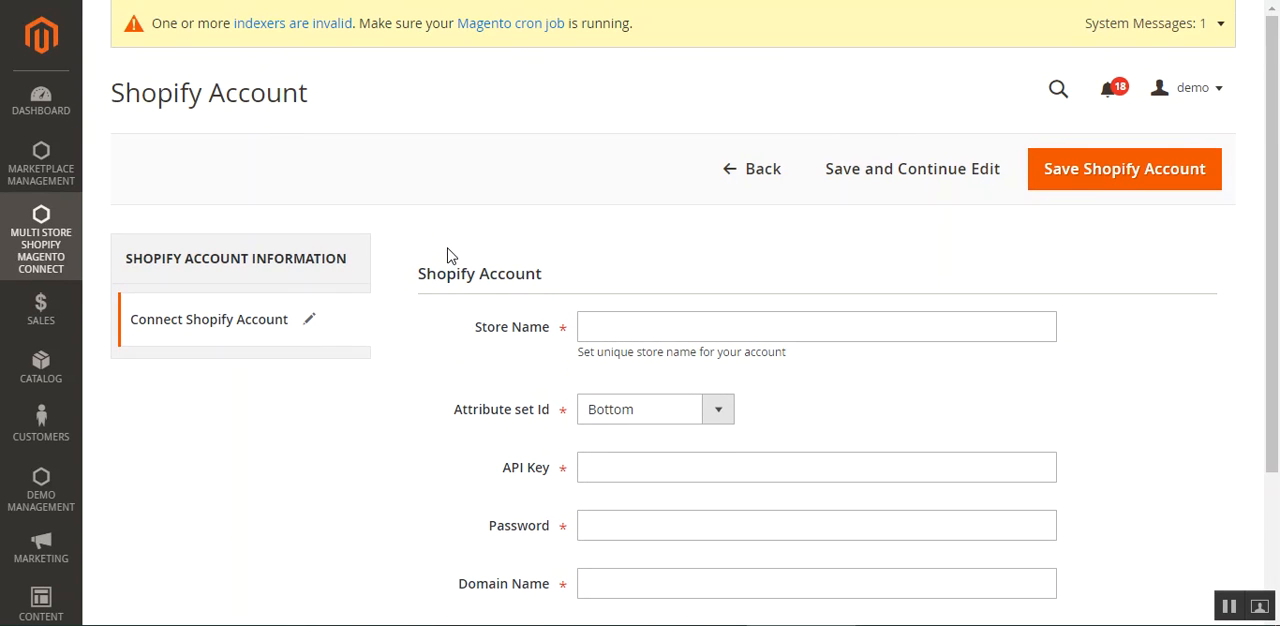
Go to the Shopify Listing Templates page and examine its bulk actions and the test56 template entry.
click(37, 243)
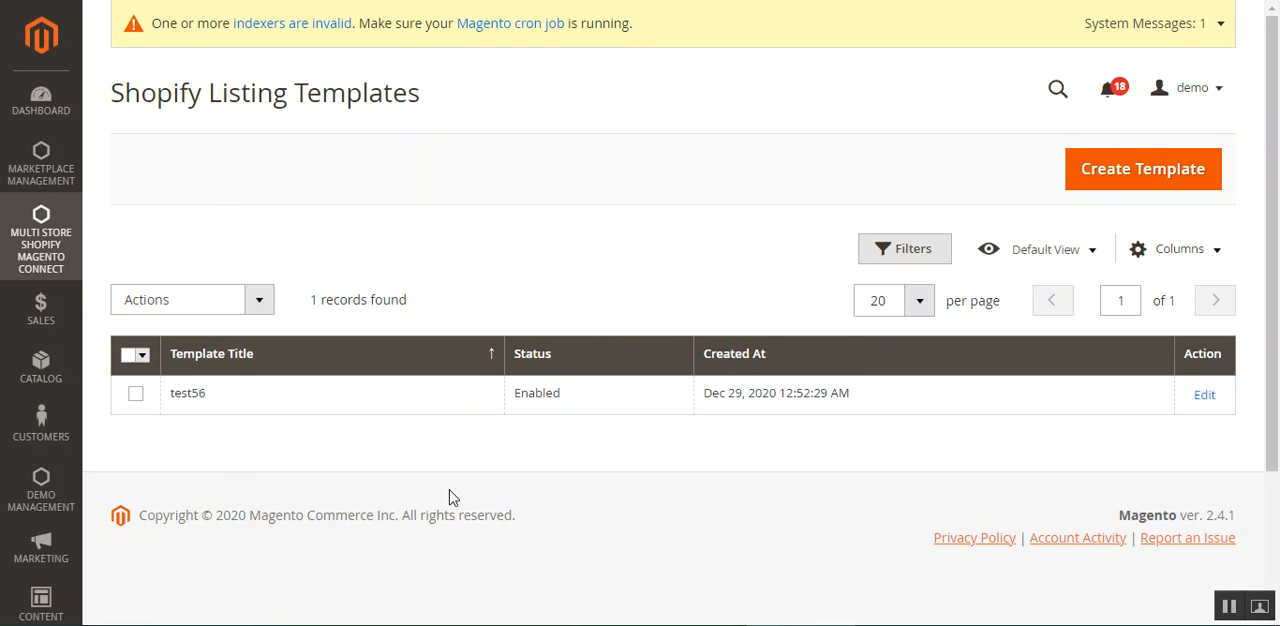
click(259, 300)
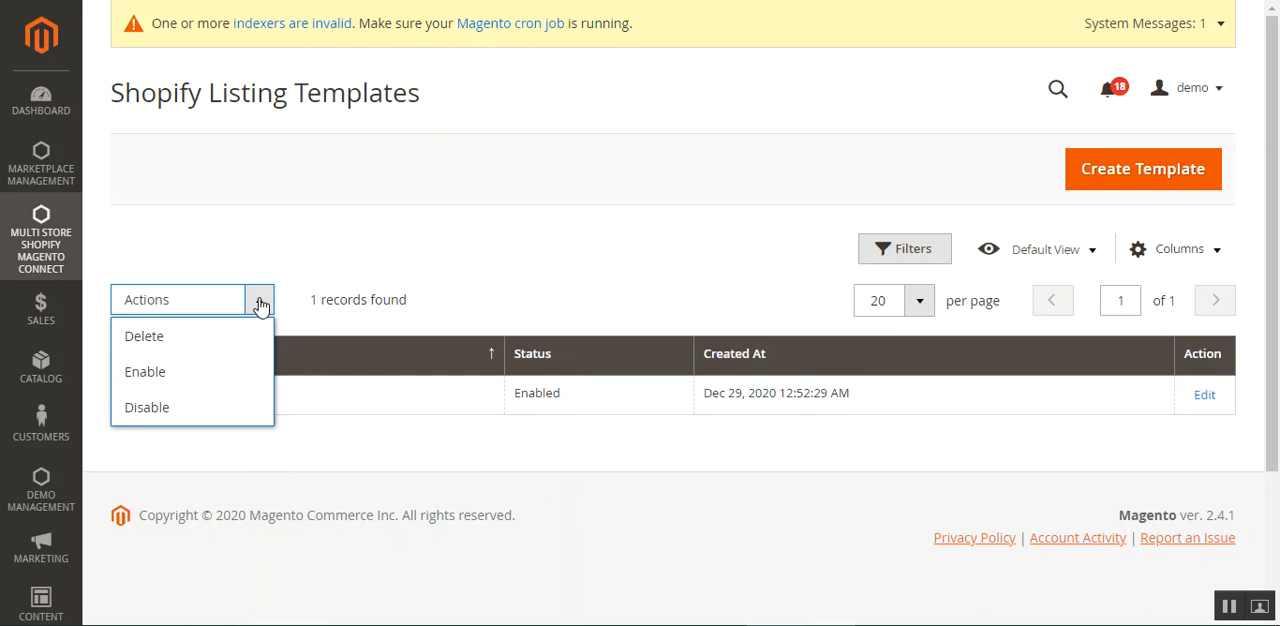
click(440, 251)
click(137, 397)
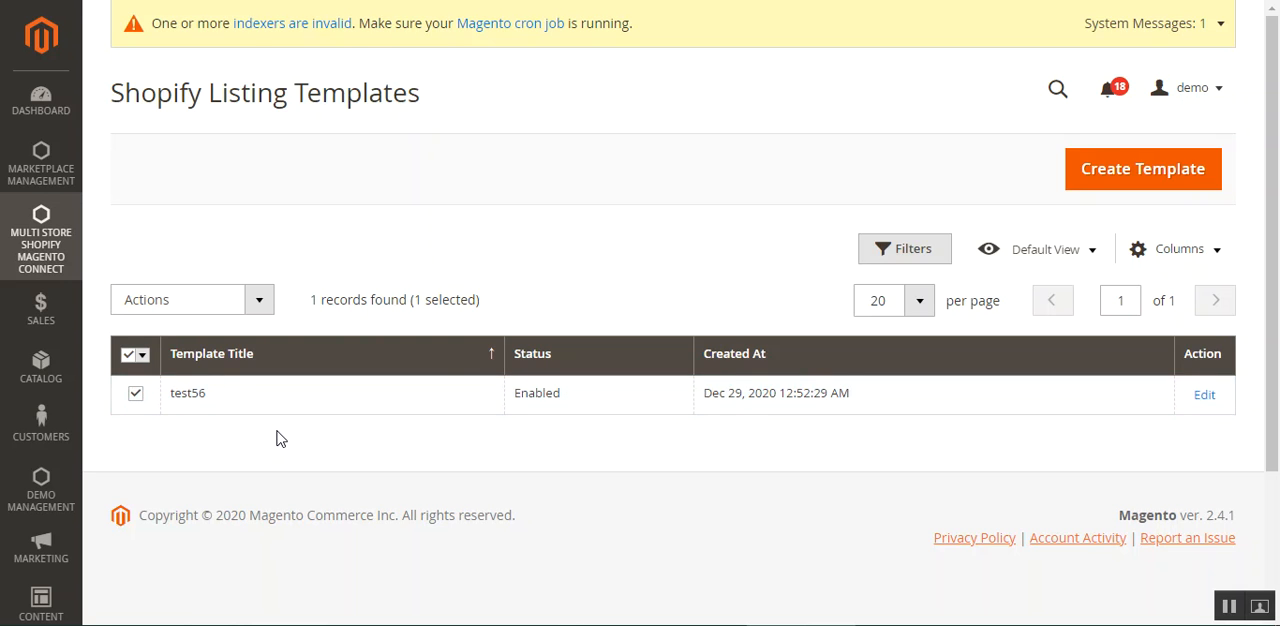
click(135, 395)
scroll(1250, 374, down, 1)
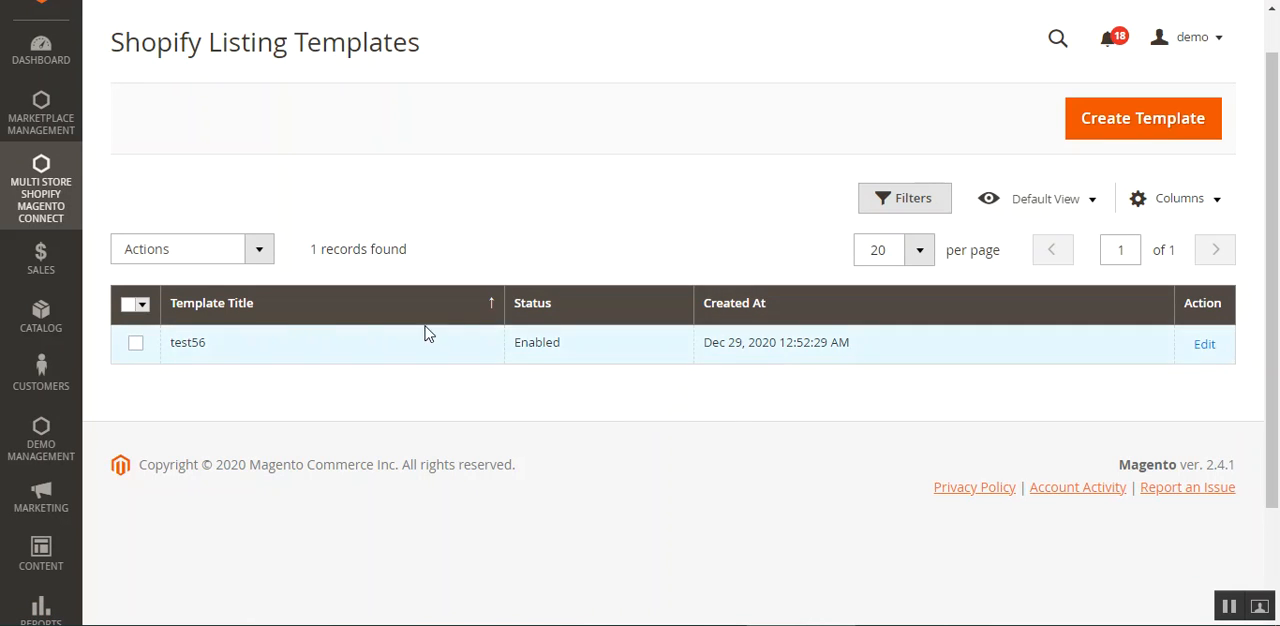
scroll(630, 410, up, 1)
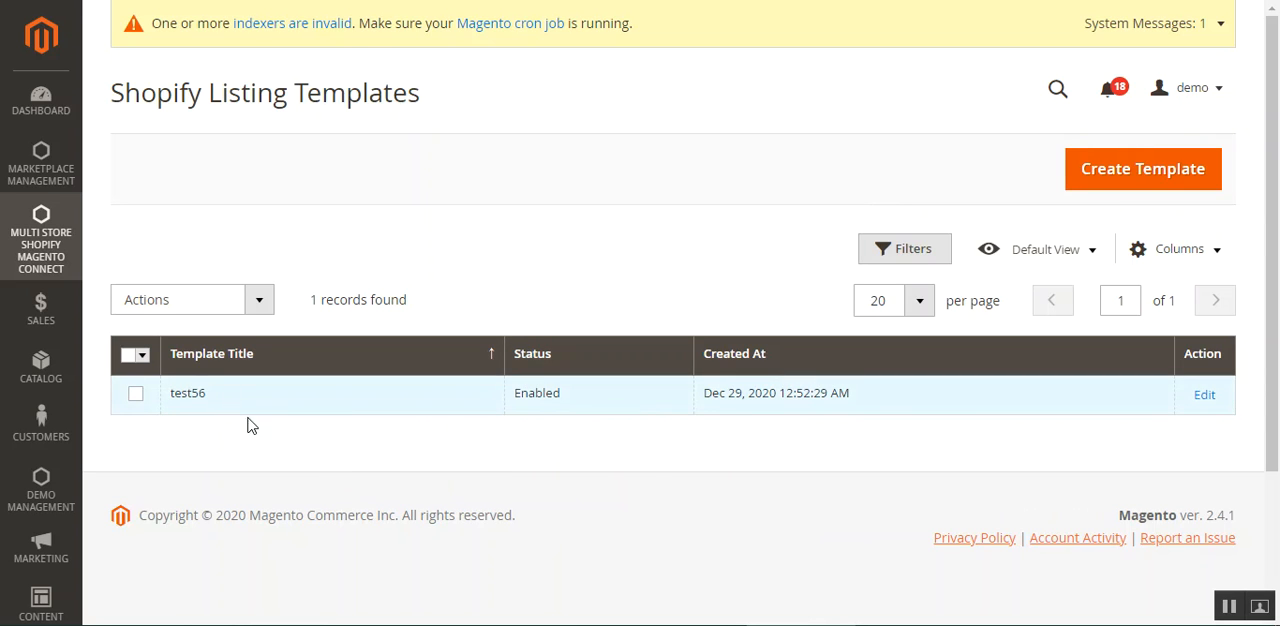
drag(206, 395, 170, 397)
click(273, 452)
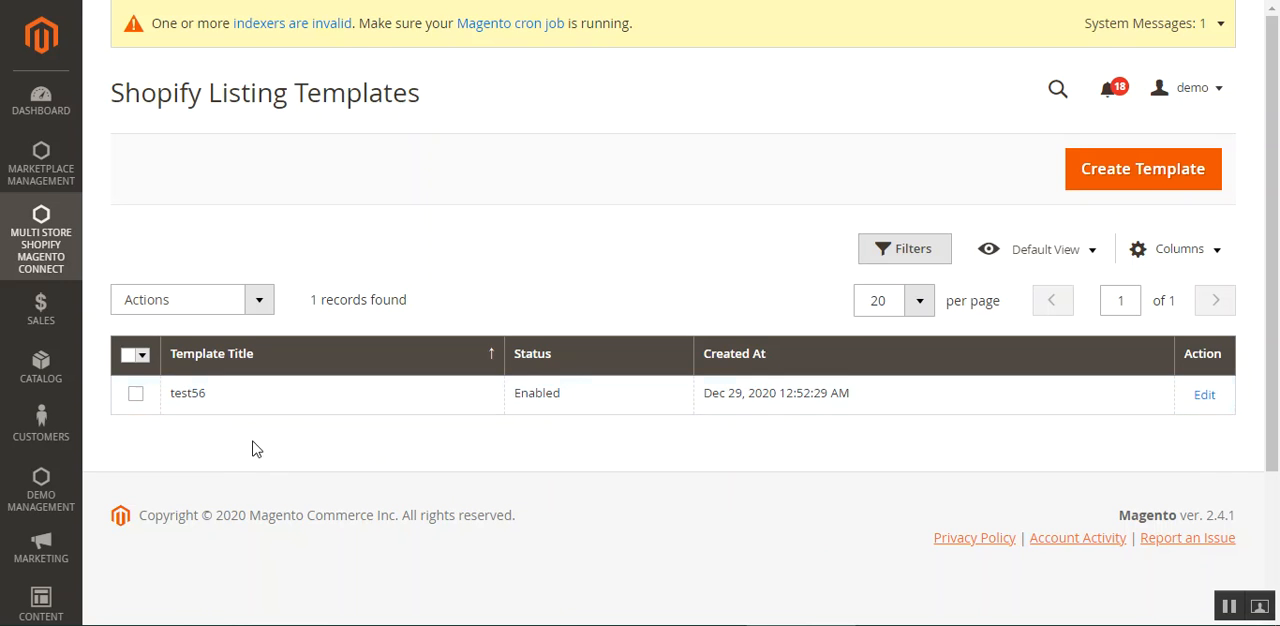
Start a new listing template and look over its Title and Template Content fields.
click(1144, 188)
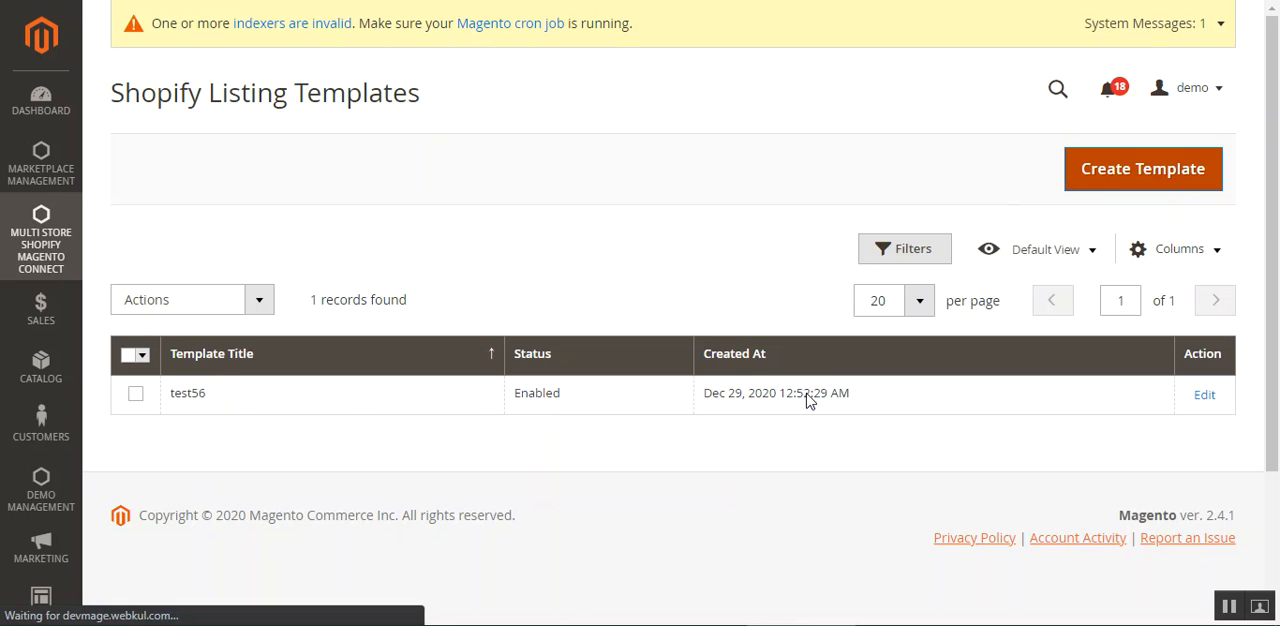
scroll(540, 334, down, 1)
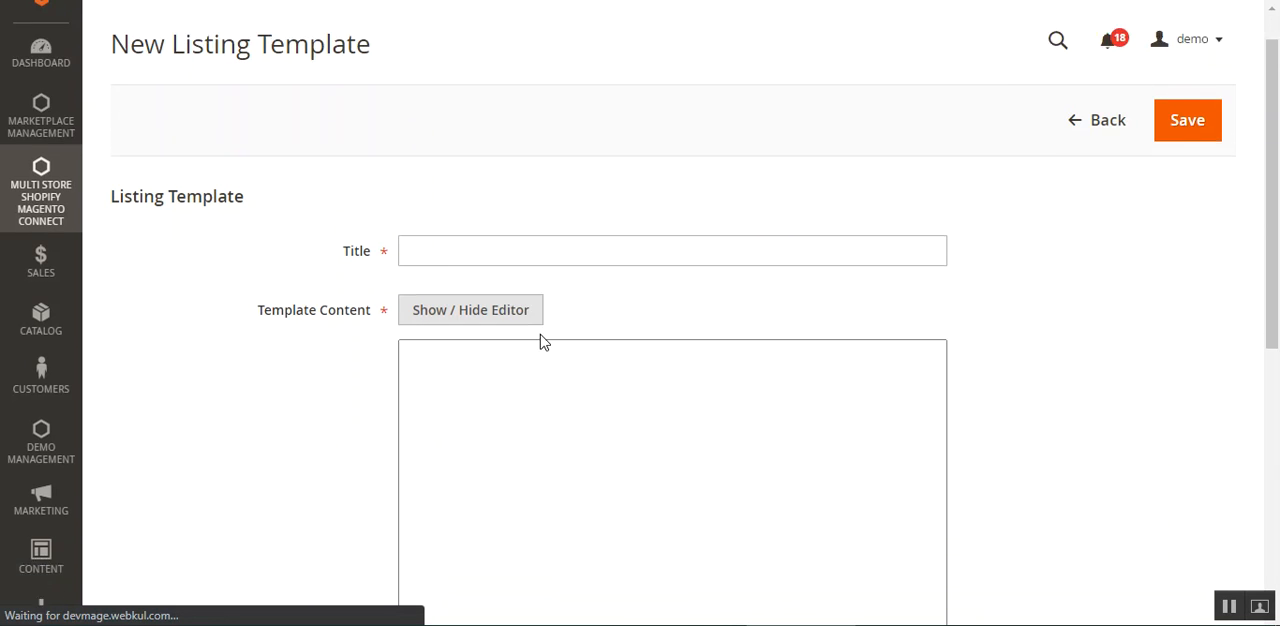
scroll(540, 341, down, 1)
click(493, 206)
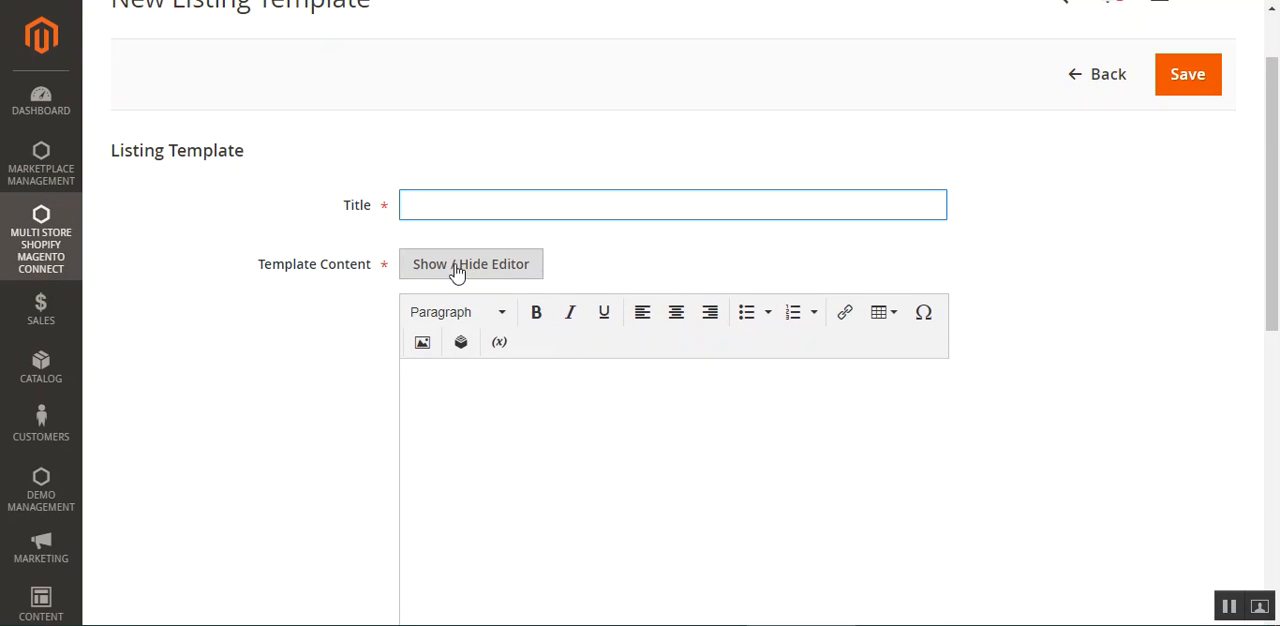
click(303, 278)
drag(301, 271, 352, 270)
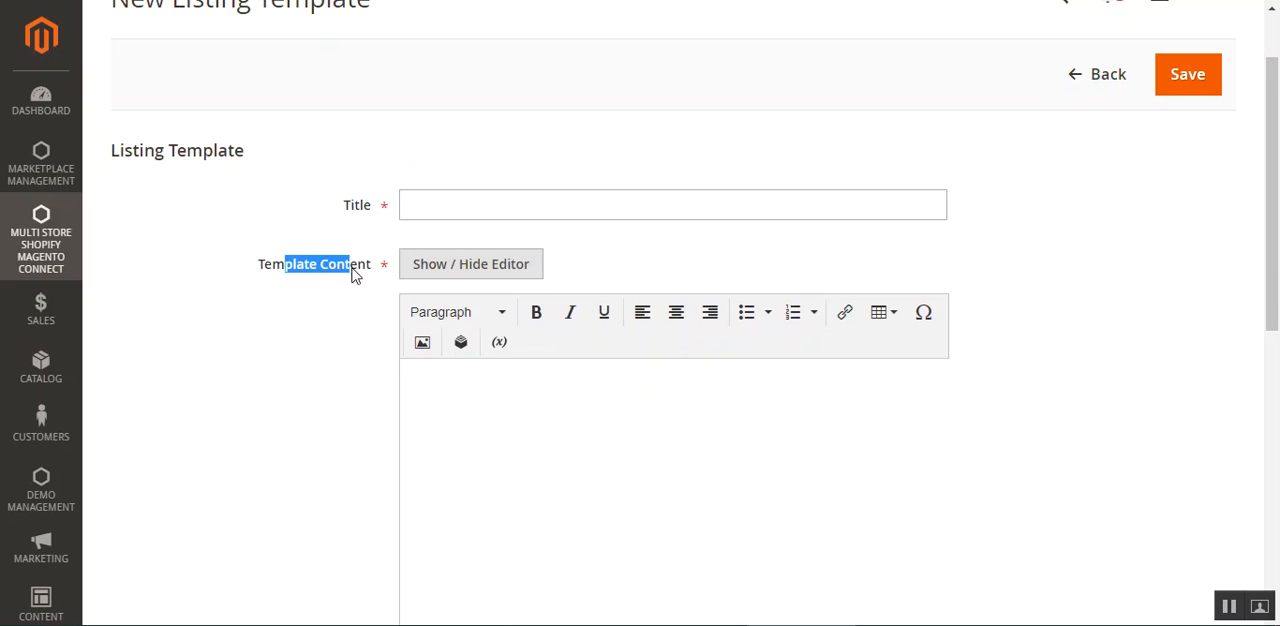
Hide the Template Content editor, show it again and examine its editing area.
click(478, 374)
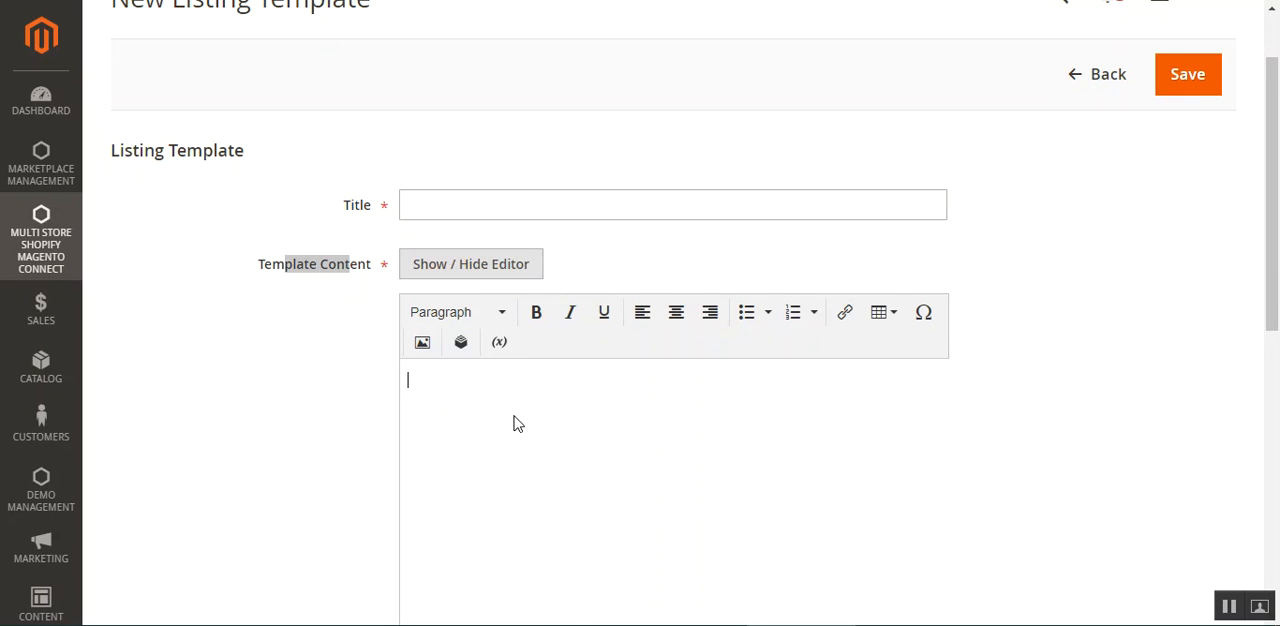
click(462, 270)
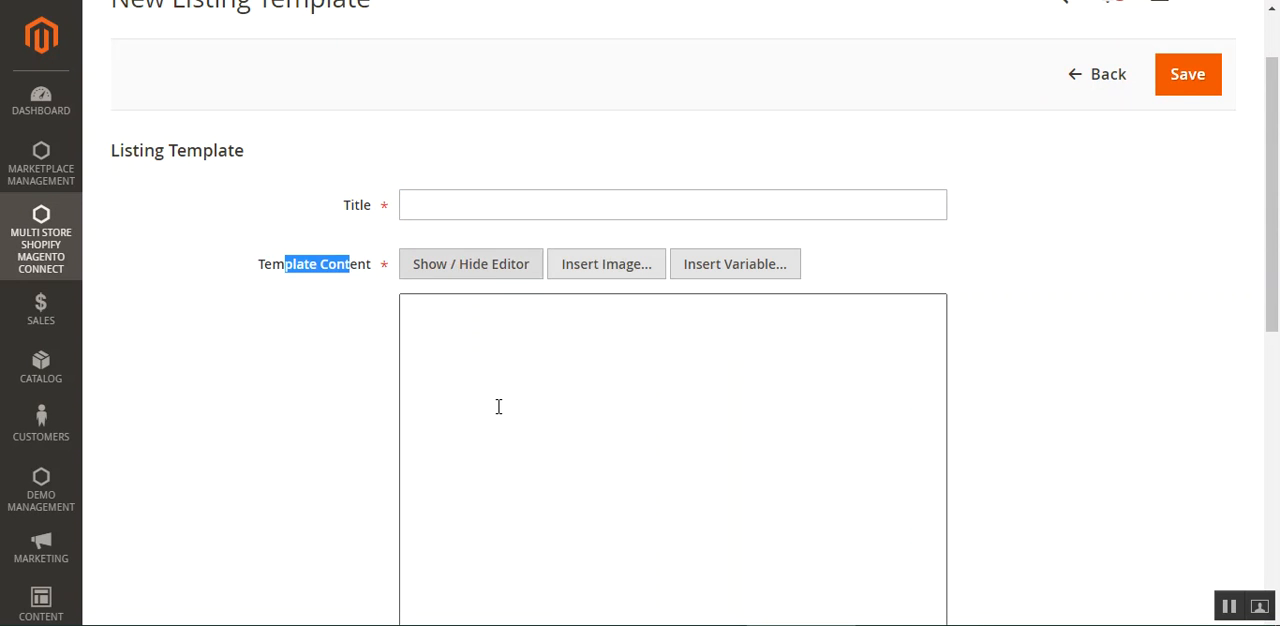
click(229, 297)
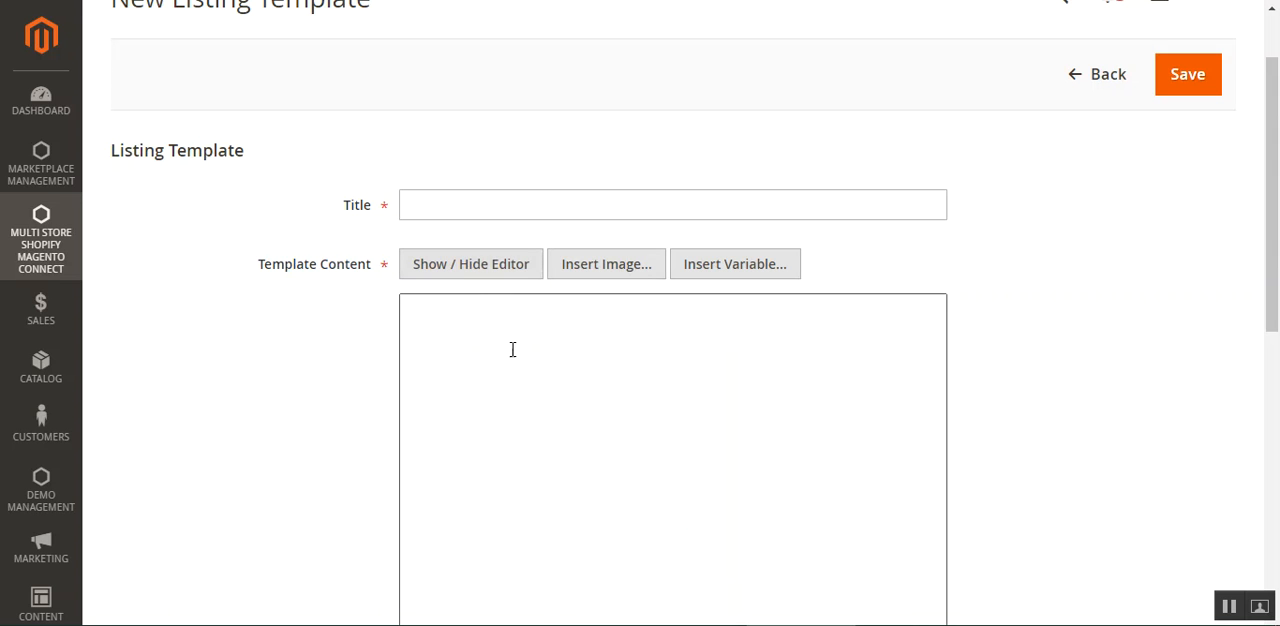
click(459, 271)
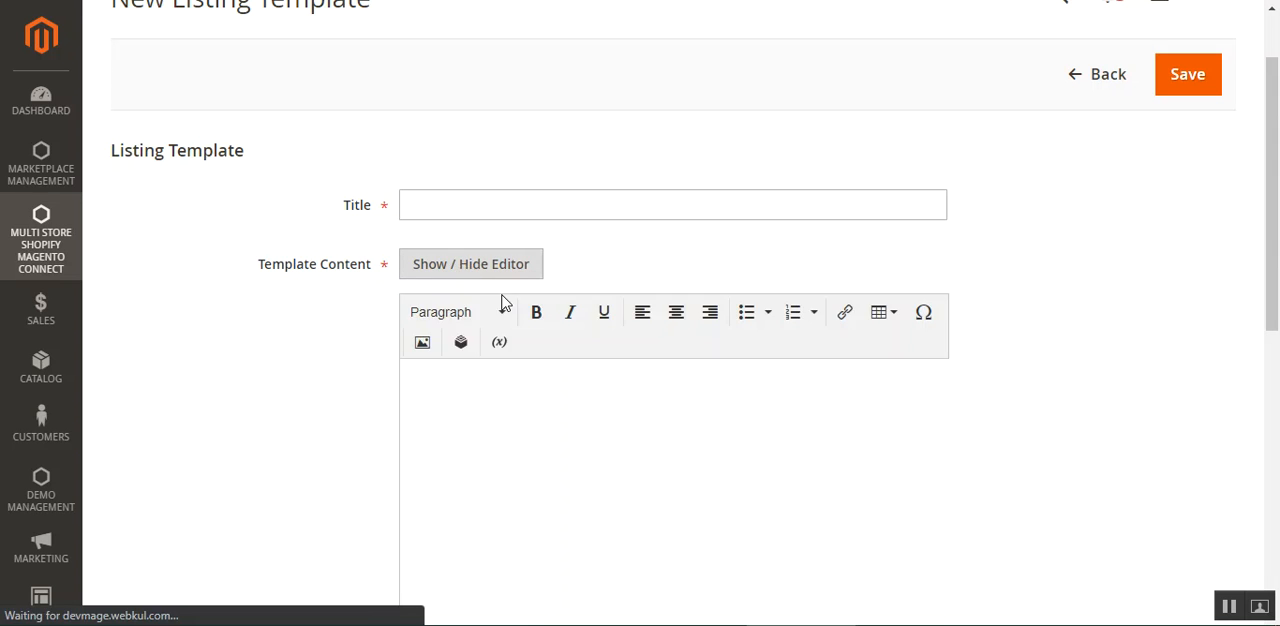
scroll(570, 340, down, 4)
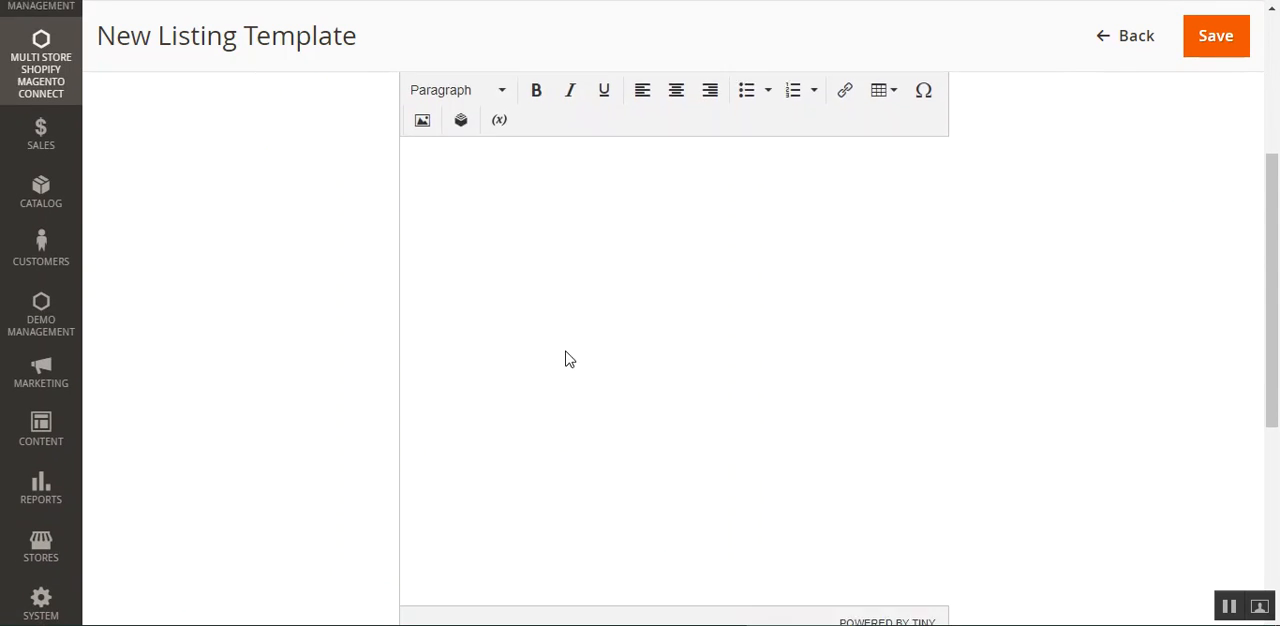
Examine the Status choices of the new listing template and its section for mapping product attributes with template variables.
scroll(570, 340, down, 5)
click(486, 358)
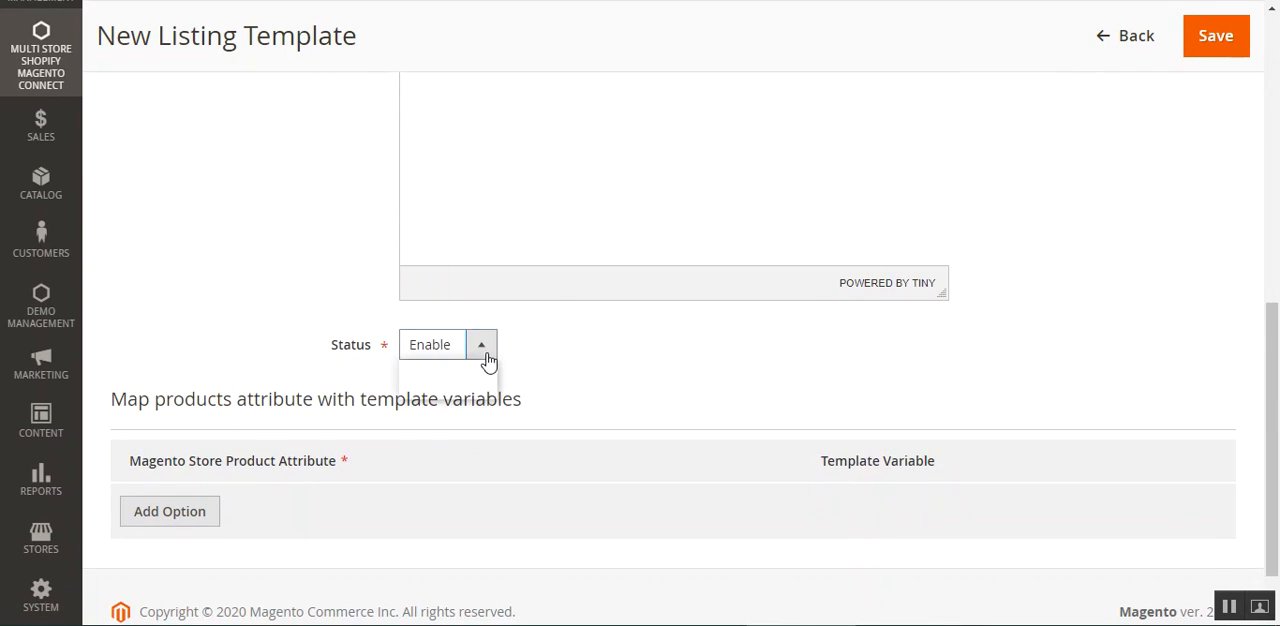
click(634, 373)
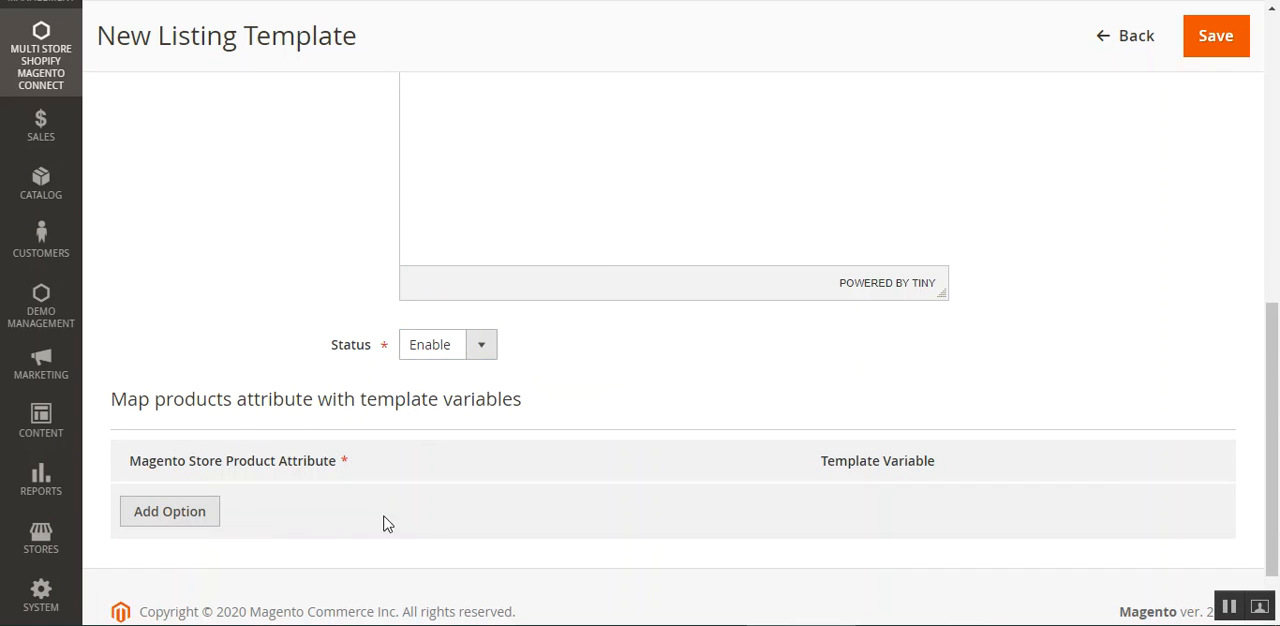
scroll(320, 510, down, 2)
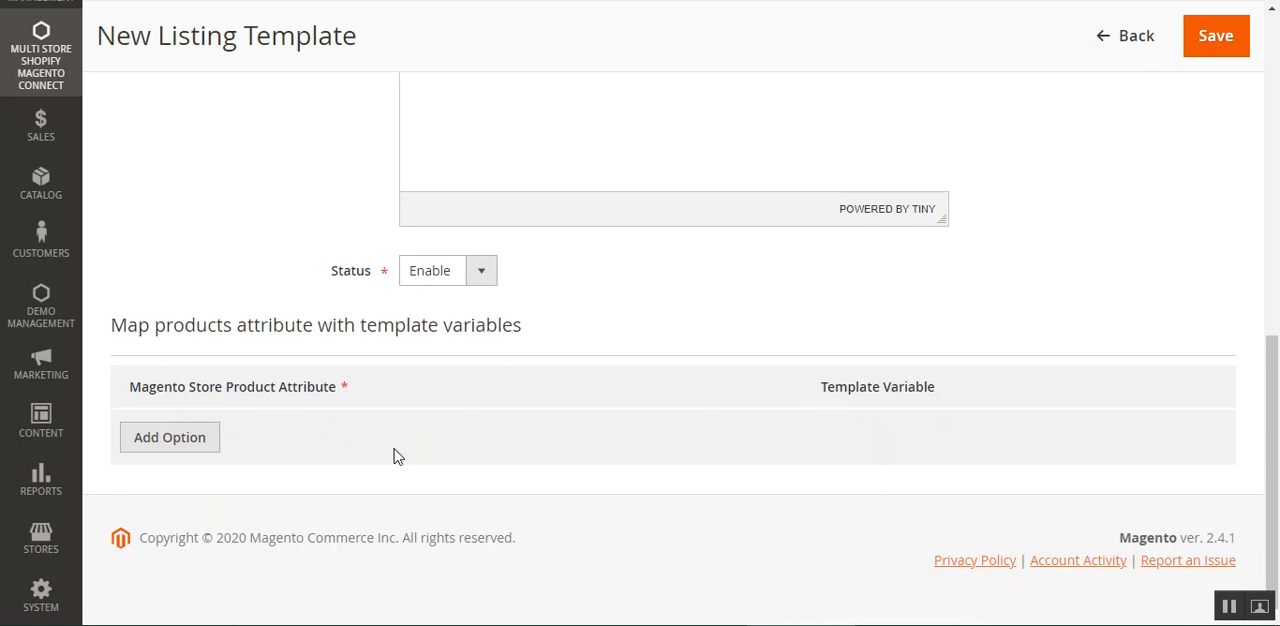
Add an attribute mapping row to the listing template and examine its Magento Store Product Attribute and Template Variable columns.
click(172, 451)
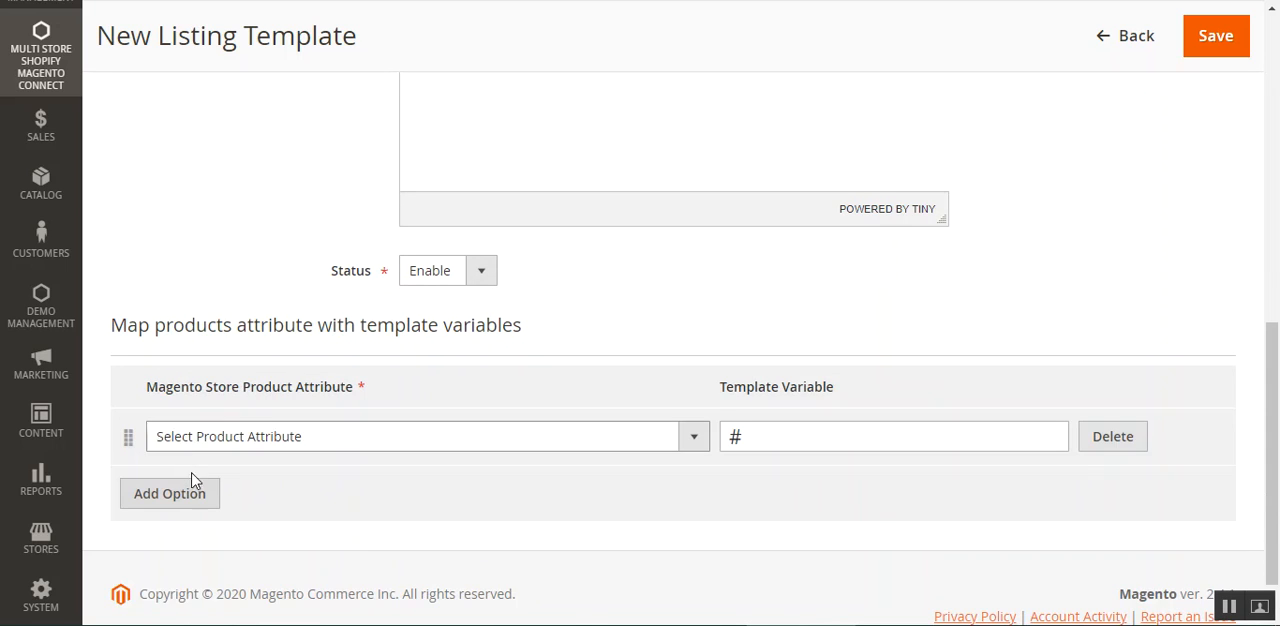
drag(149, 391, 358, 396)
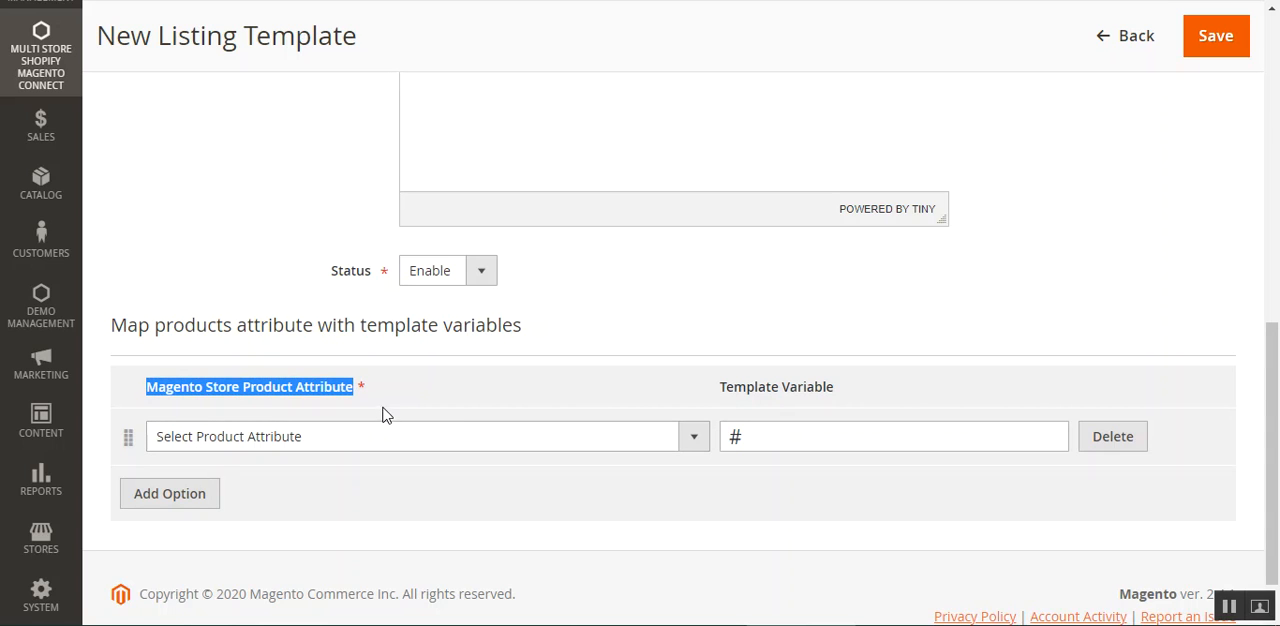
click(384, 404)
drag(166, 392, 421, 394)
click(421, 394)
drag(736, 392, 798, 391)
Map the Color product attribute to the template variable #color.
click(420, 452)
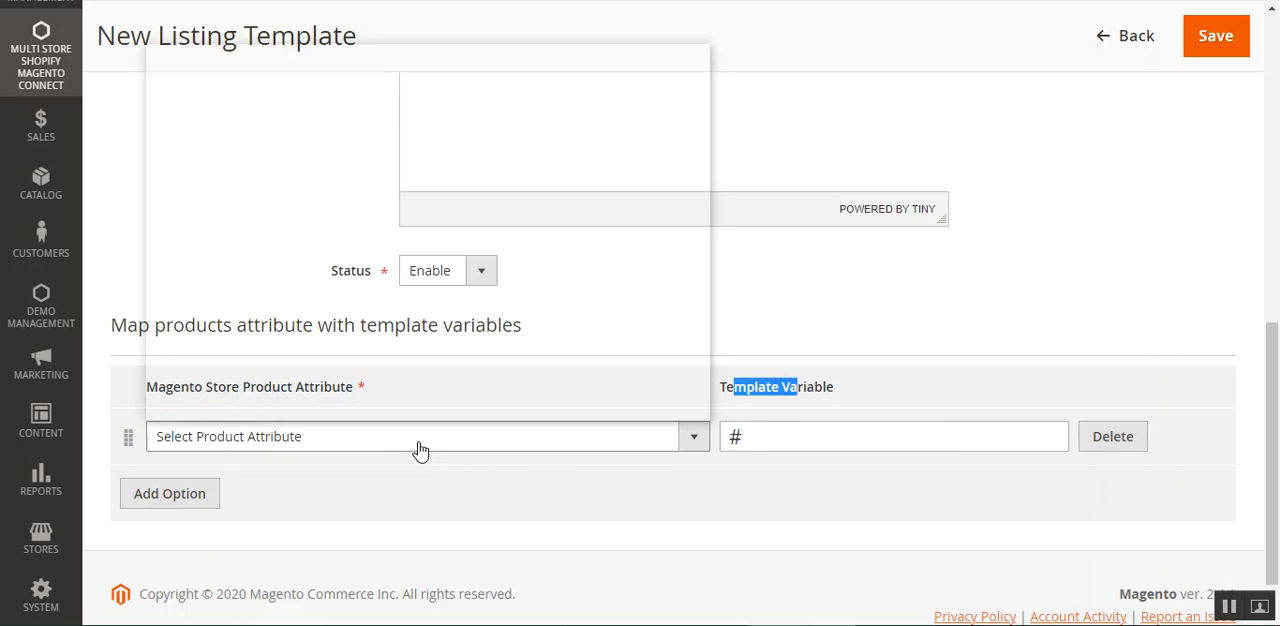
scroll(385, 380, down, 1)
click(378, 336)
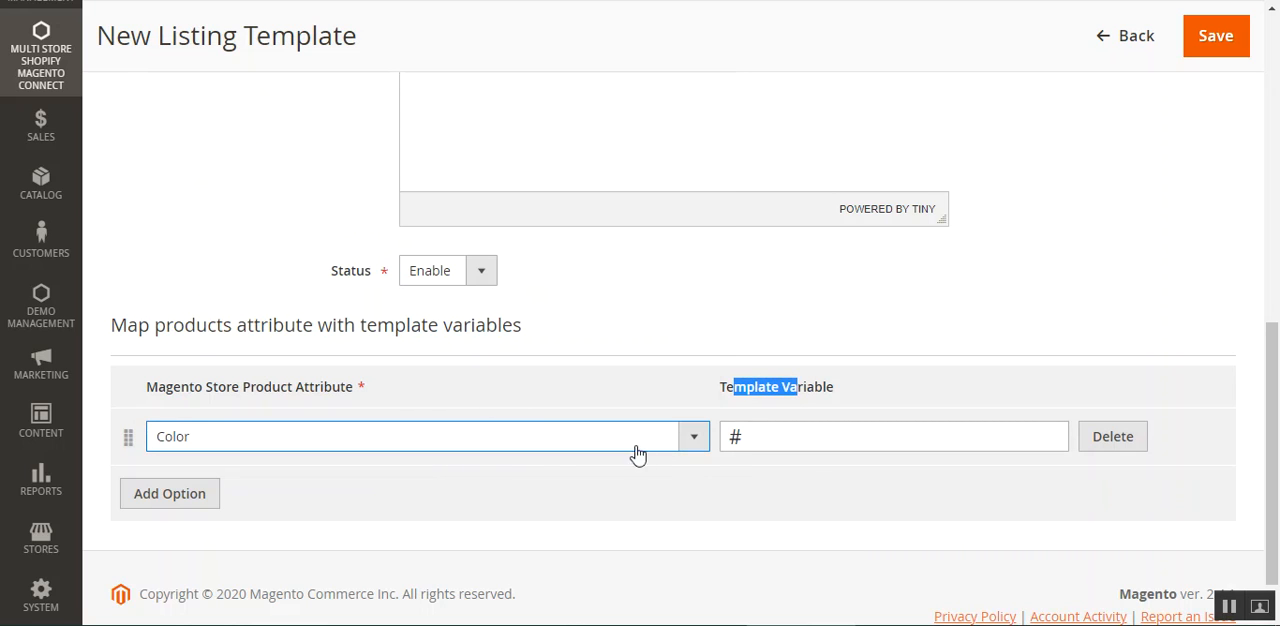
click(1025, 443)
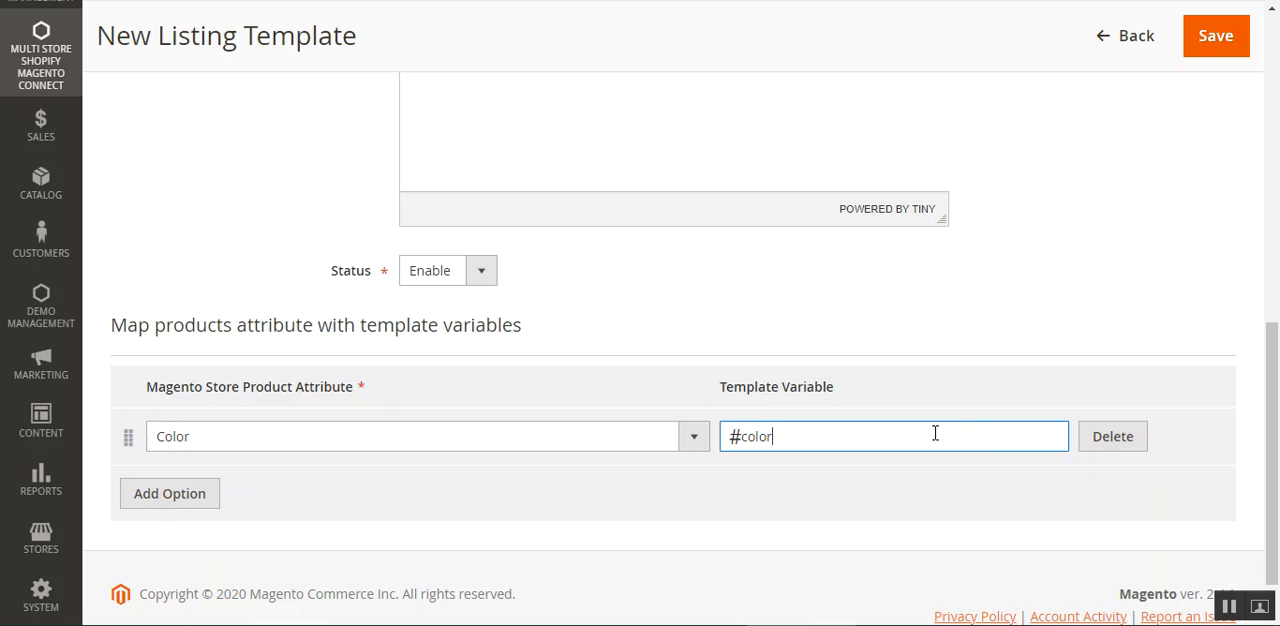
Add further empty attribute mapping rows and return to the Shopify Listing Templates page without keeping the new template.
scroll(249, 451, down, 1)
click(171, 440)
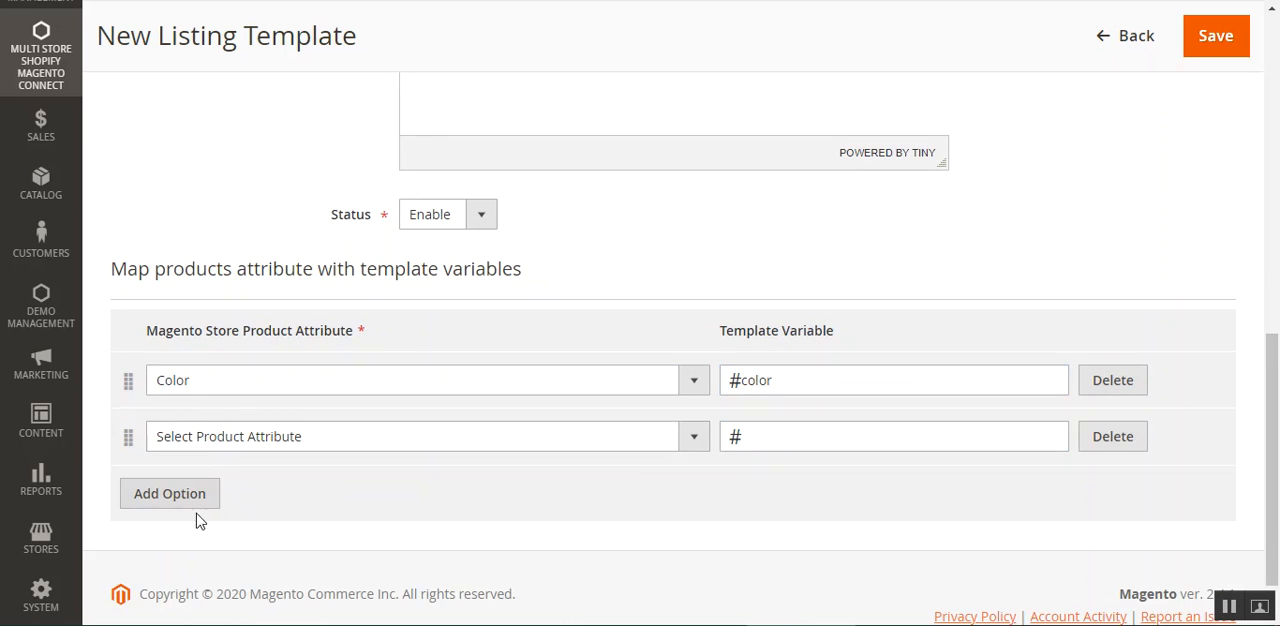
click(192, 495)
drag(1276, 429, 1276, 122)
click(1191, 178)
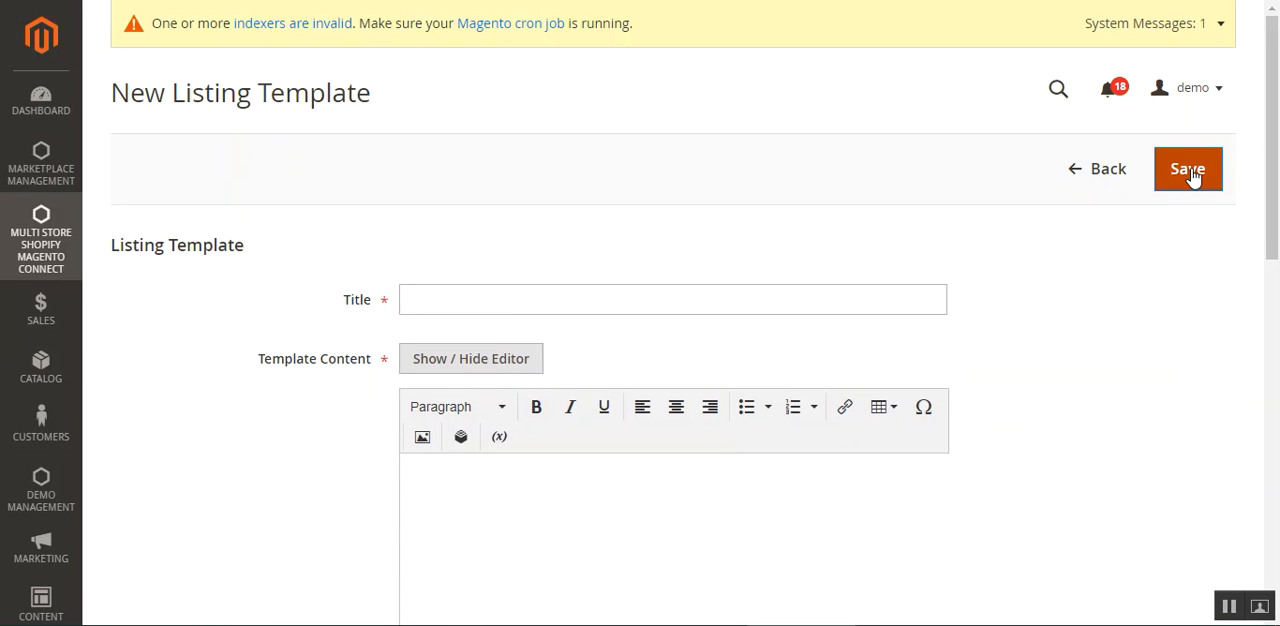
click(1076, 176)
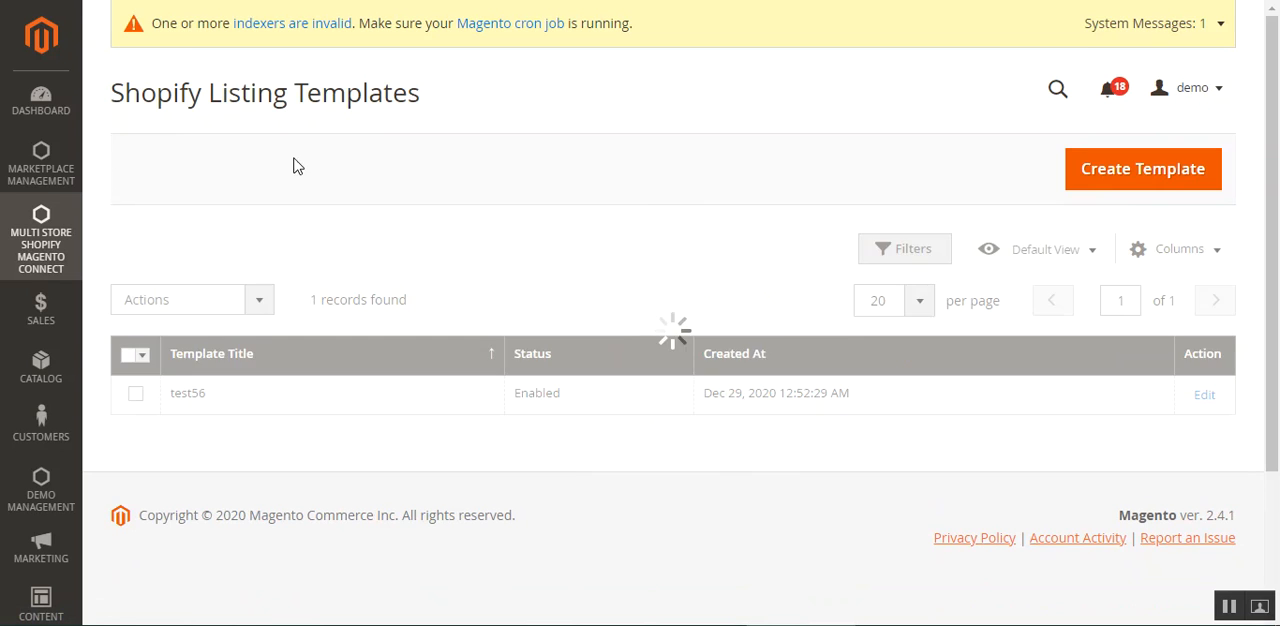
Go to the Price Rules For Shopify page and examine the bulk actions available for price rules.
click(39, 240)
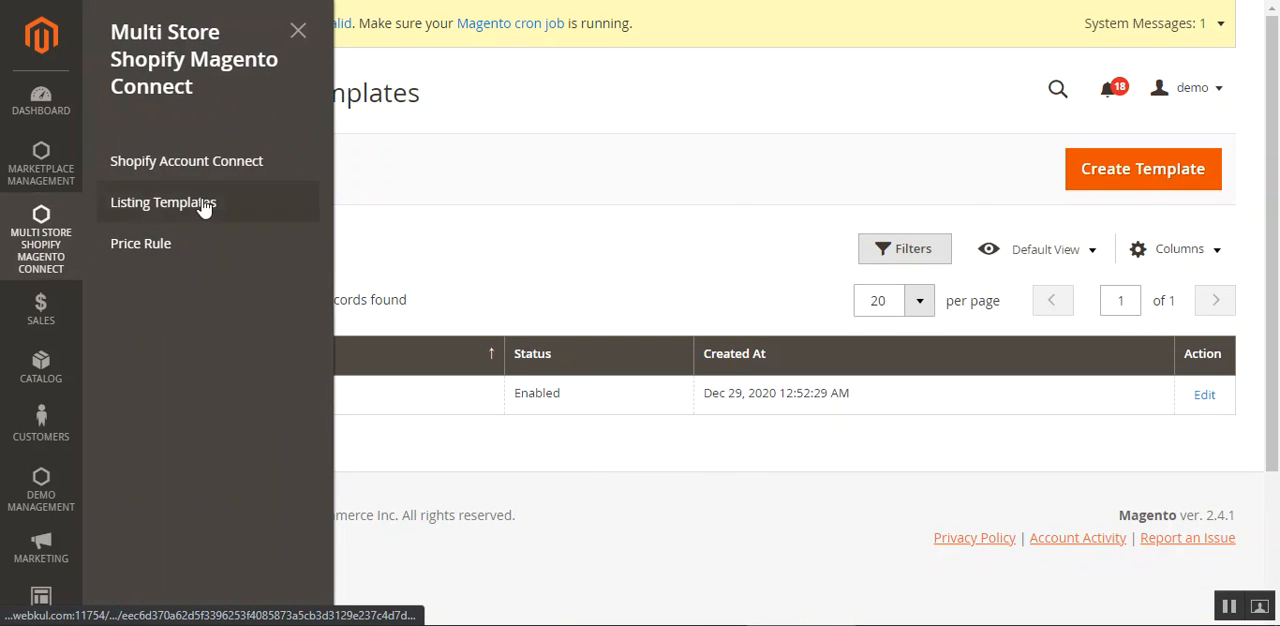
click(643, 475)
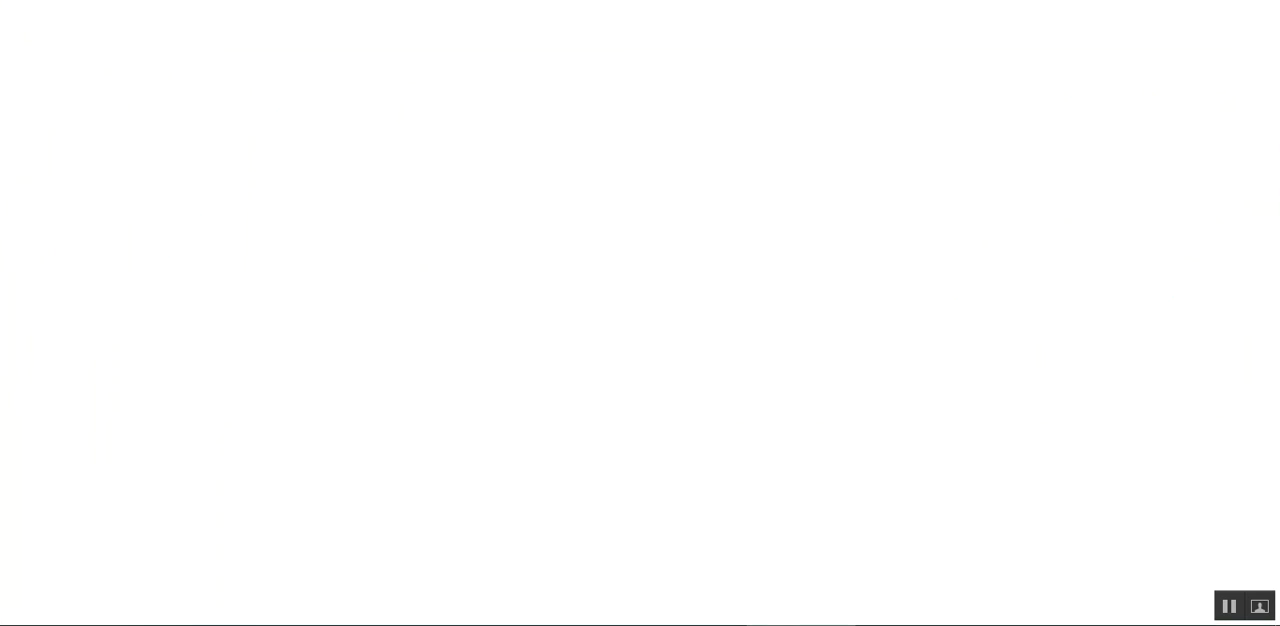
drag(160, 101, 361, 100)
click(432, 104)
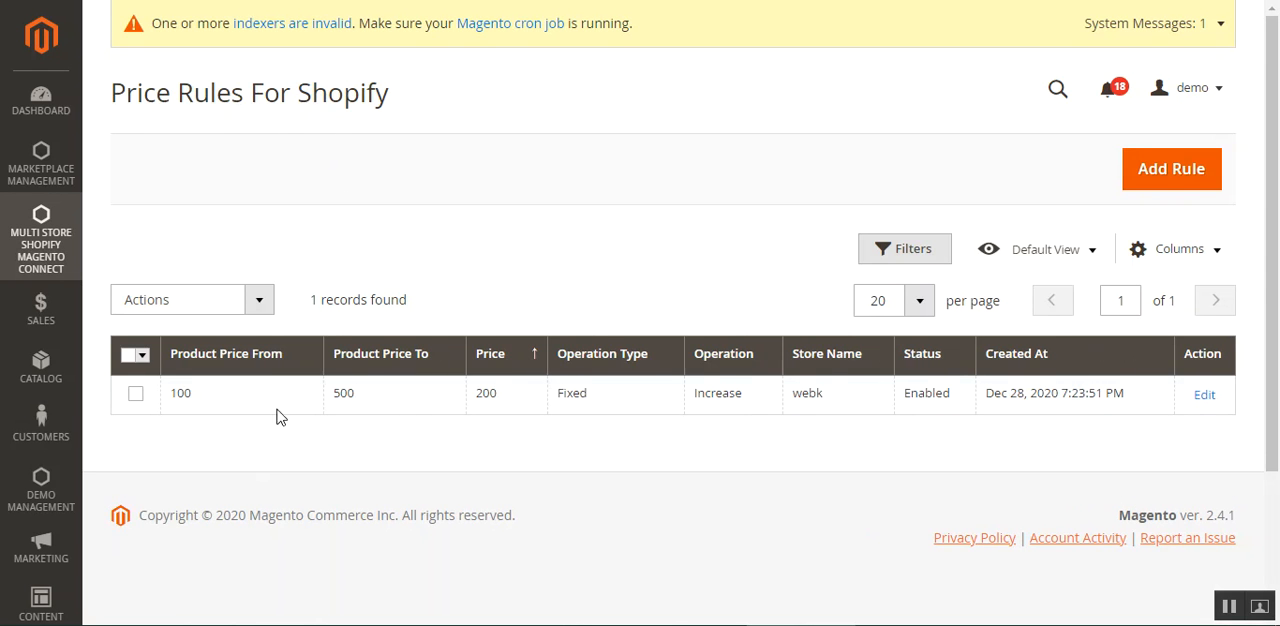
click(257, 304)
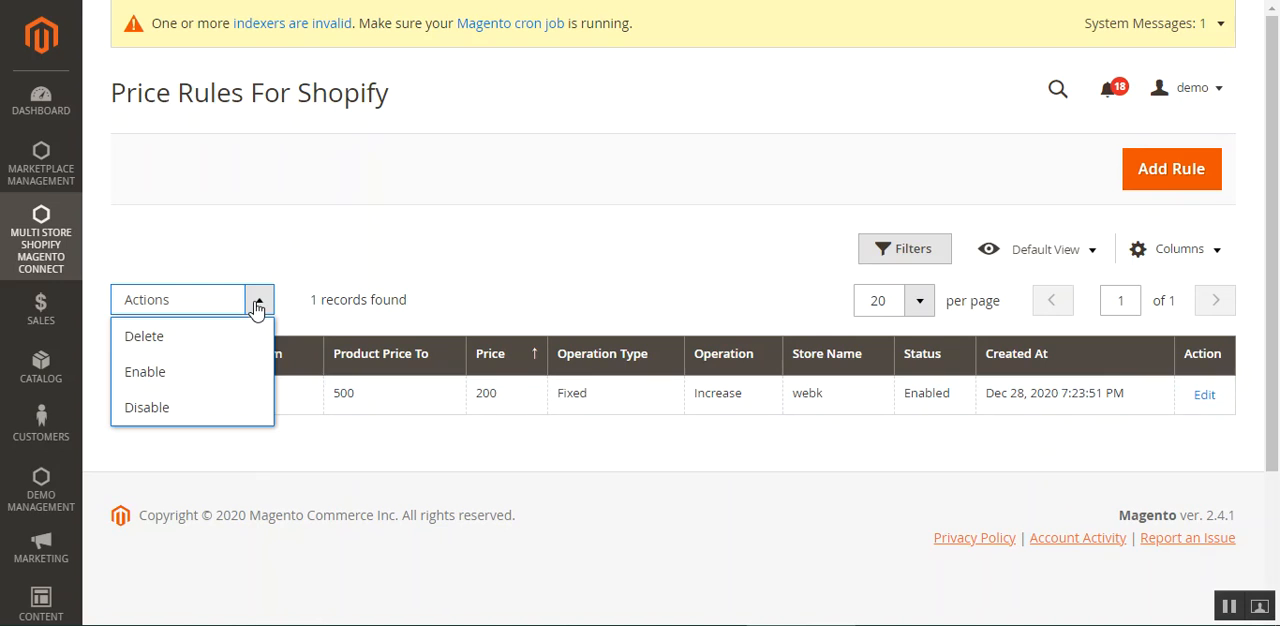
click(698, 432)
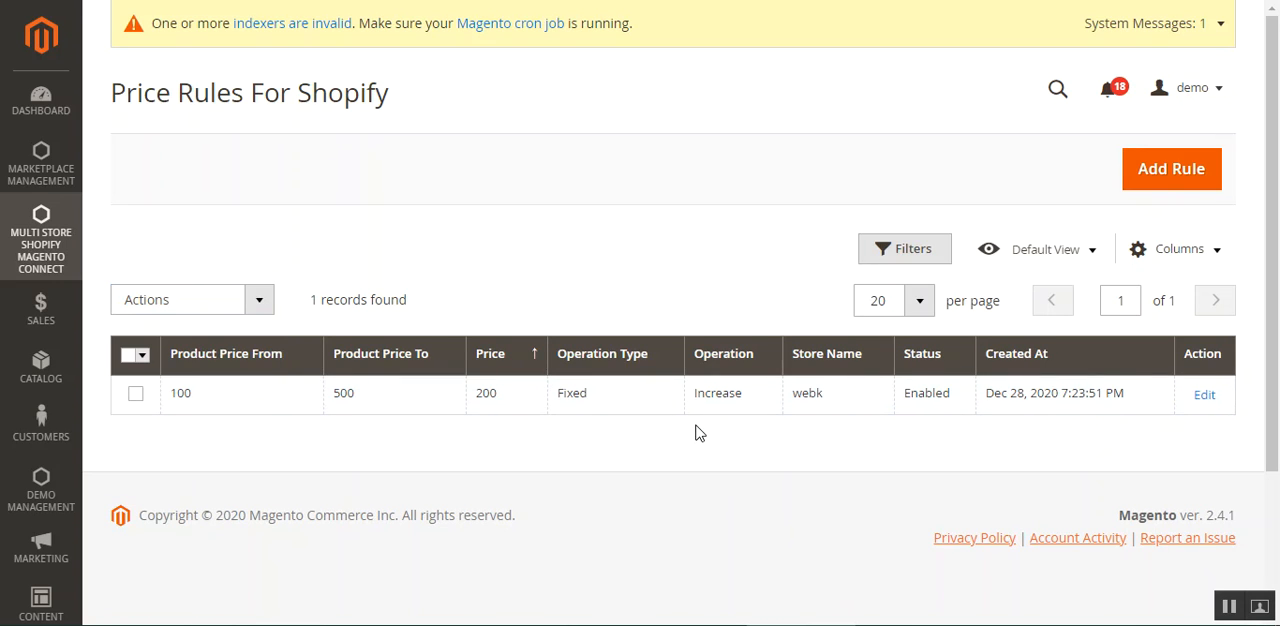
click(259, 301)
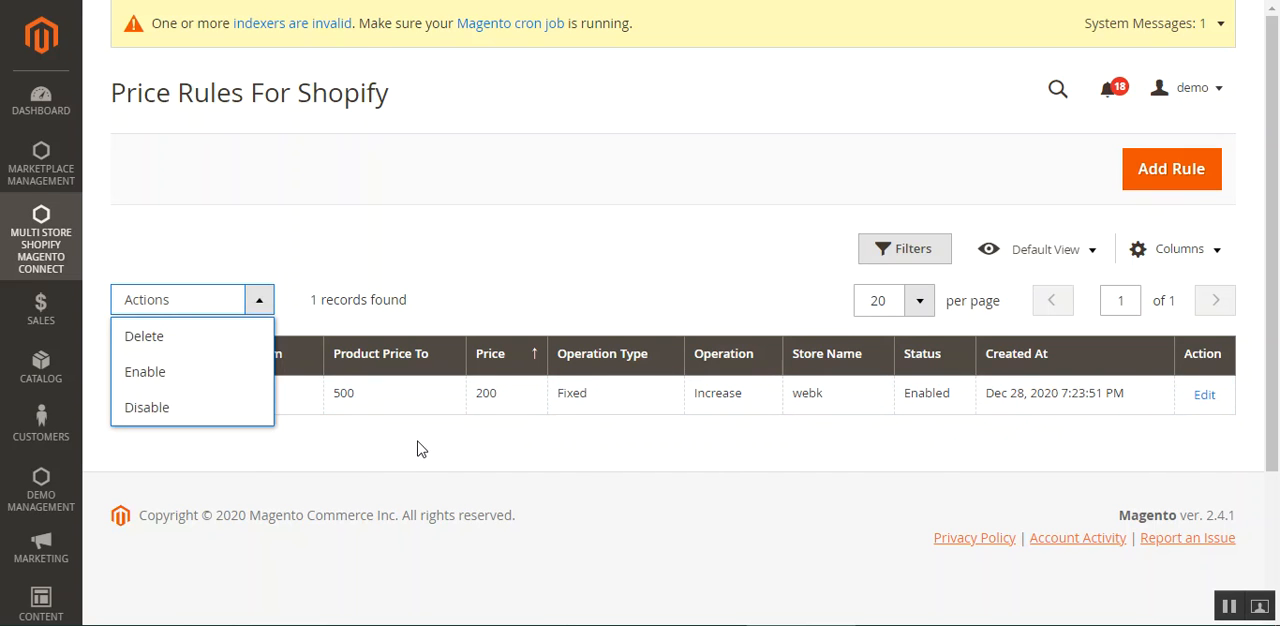
click(634, 449)
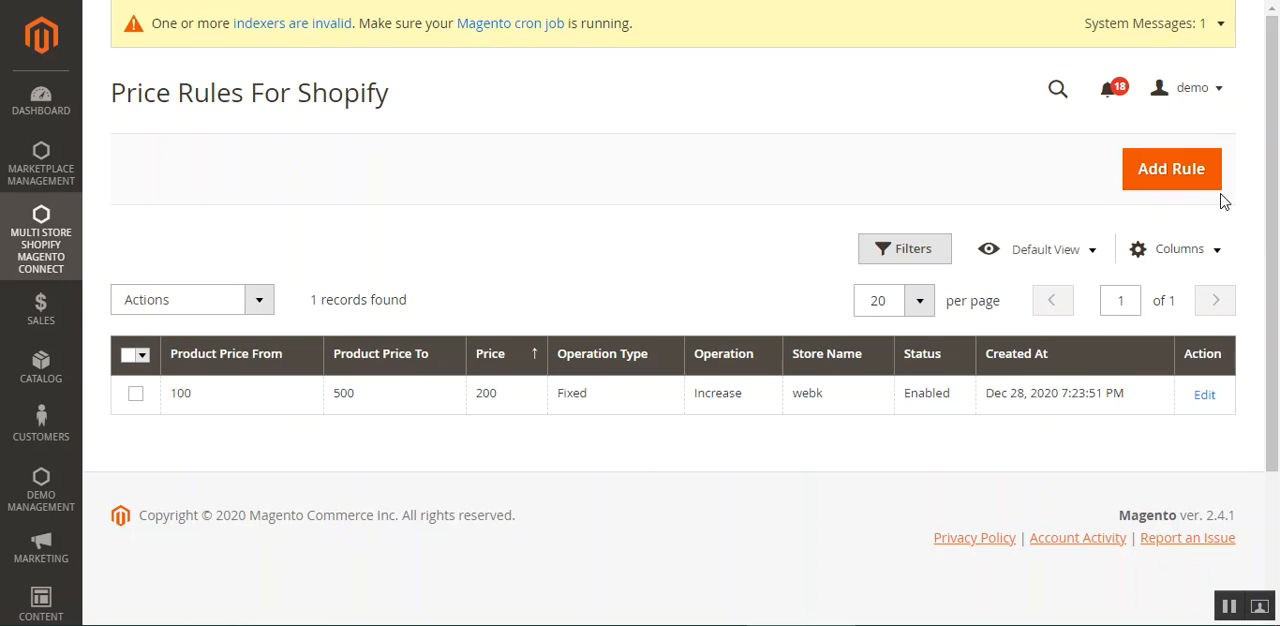
Start a new price rule and examine its Product price From and Product price To fields.
click(1162, 180)
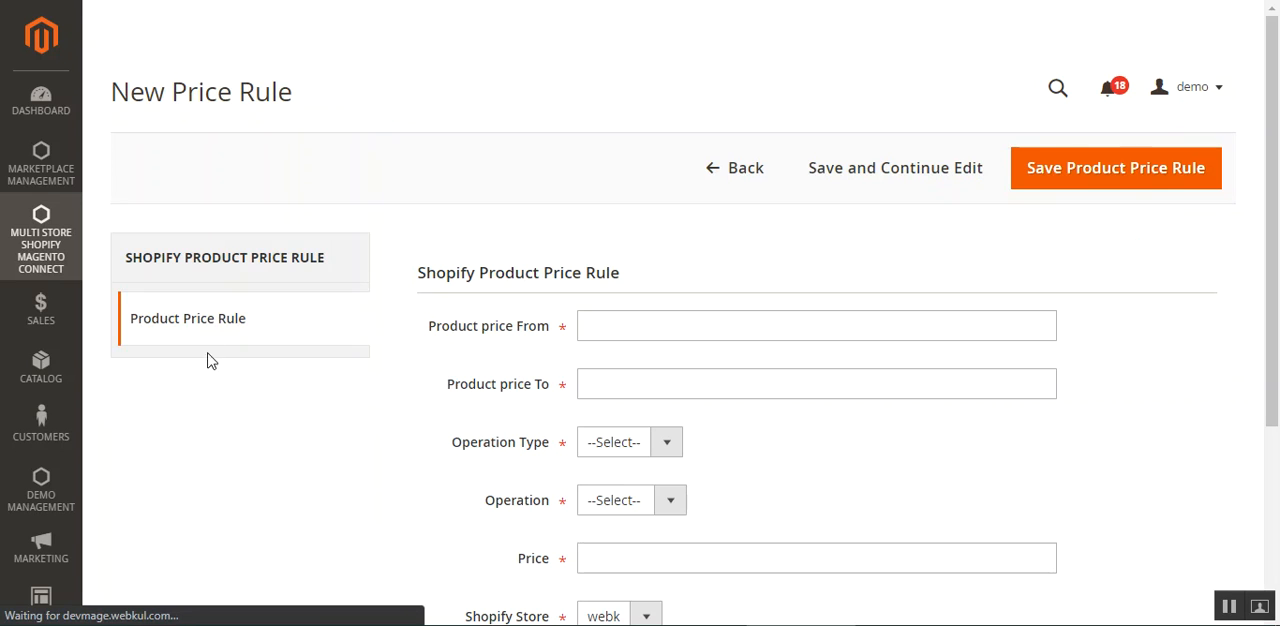
scroll(1077, 334, down, 3)
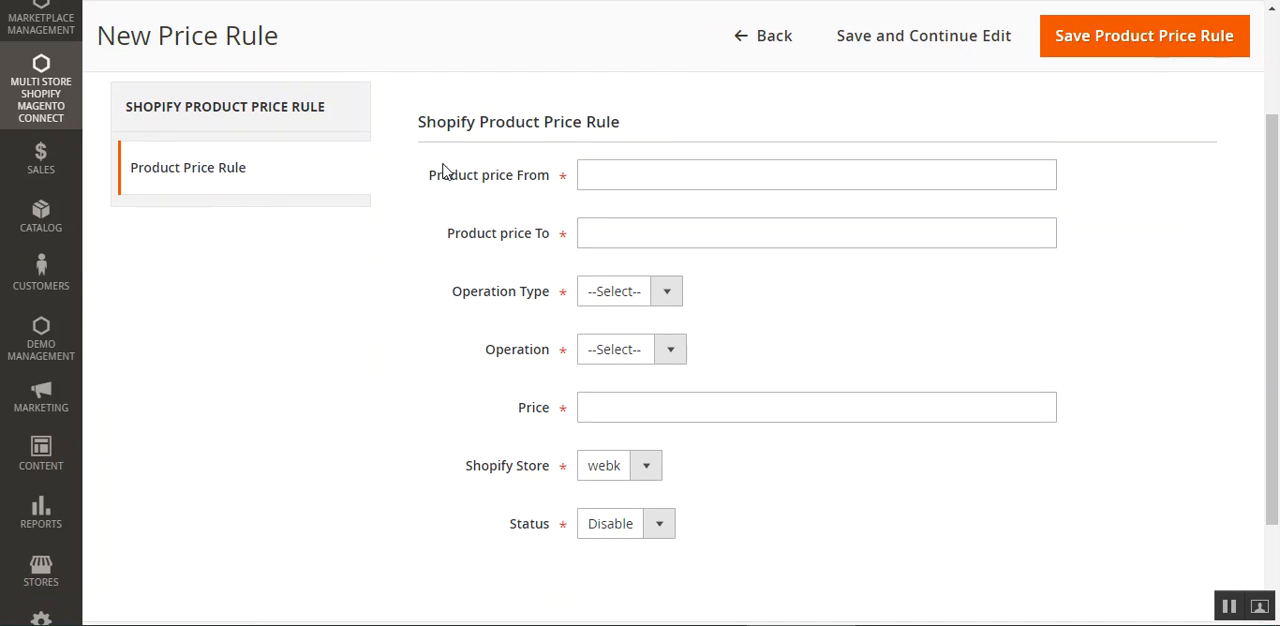
drag(442, 177, 552, 183)
click(529, 201)
click(686, 179)
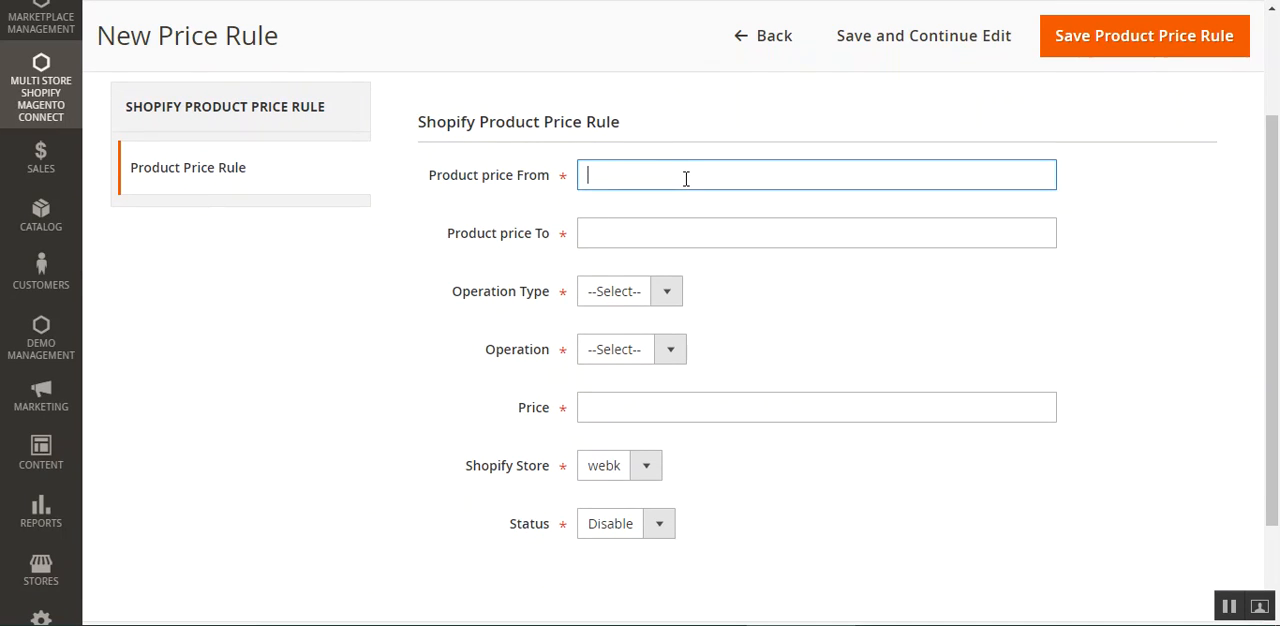
click(630, 227)
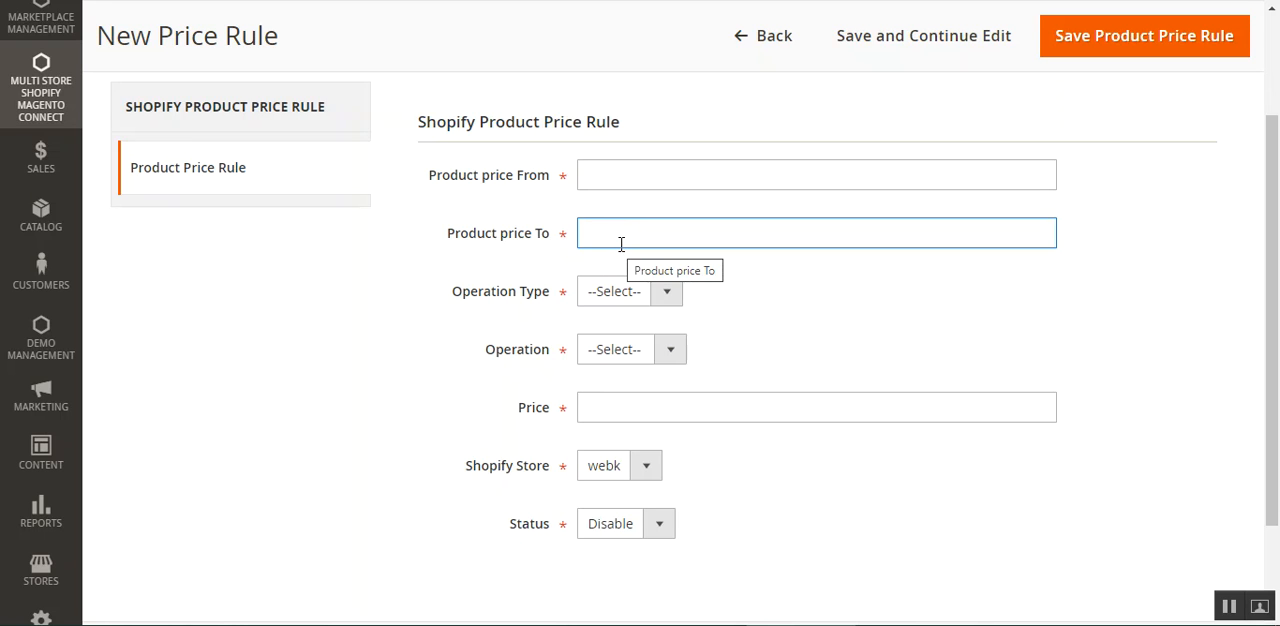
Try the Percent option for the new price rule and set its Operation Type to Fixed.
click(666, 291)
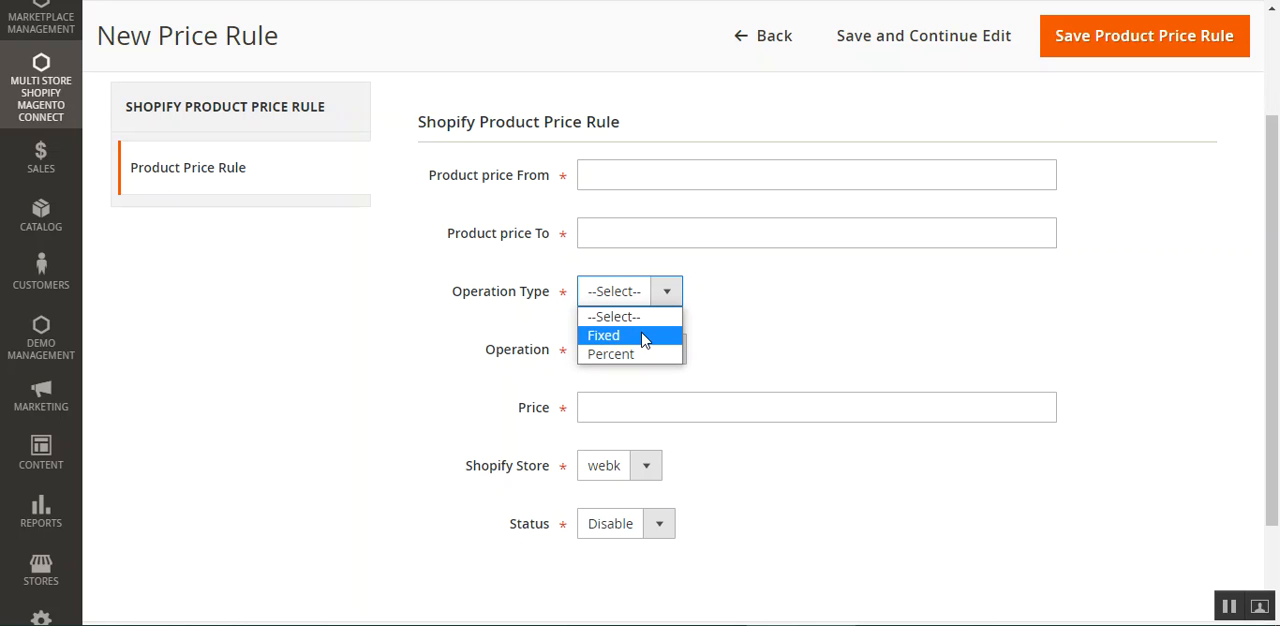
click(643, 336)
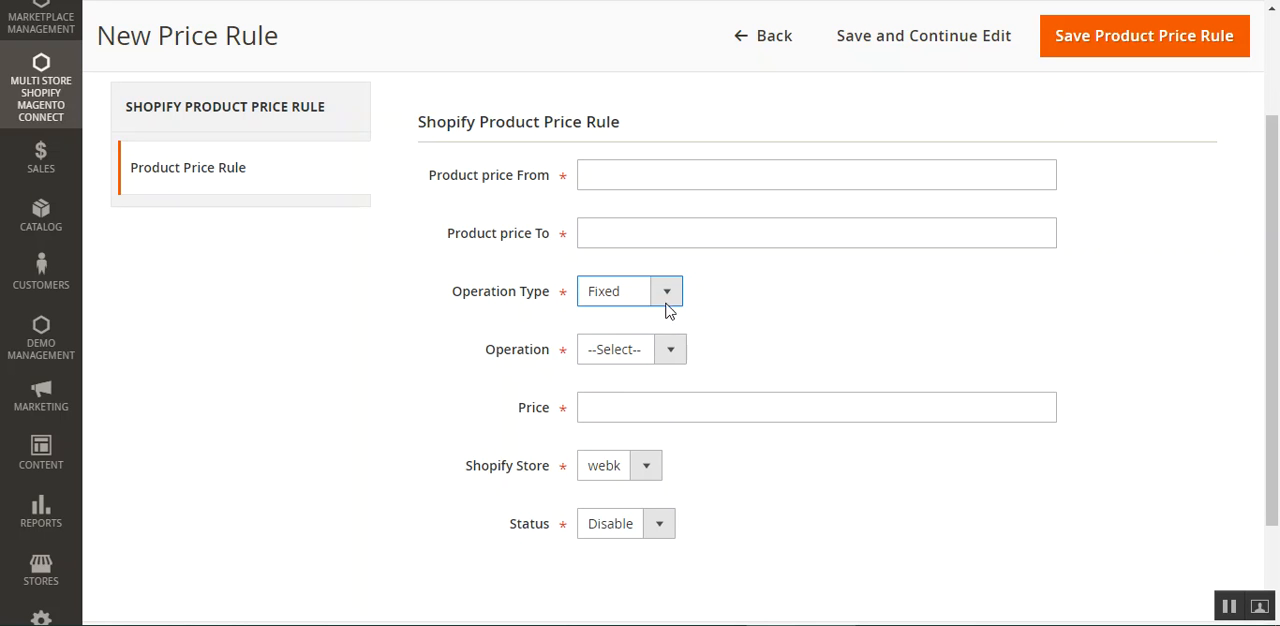
click(667, 300)
click(652, 355)
click(670, 300)
click(652, 335)
Examine the Operation choices of the price rule, leaving the operation unselected and the Operation Type at Fixed.
double_click(503, 355)
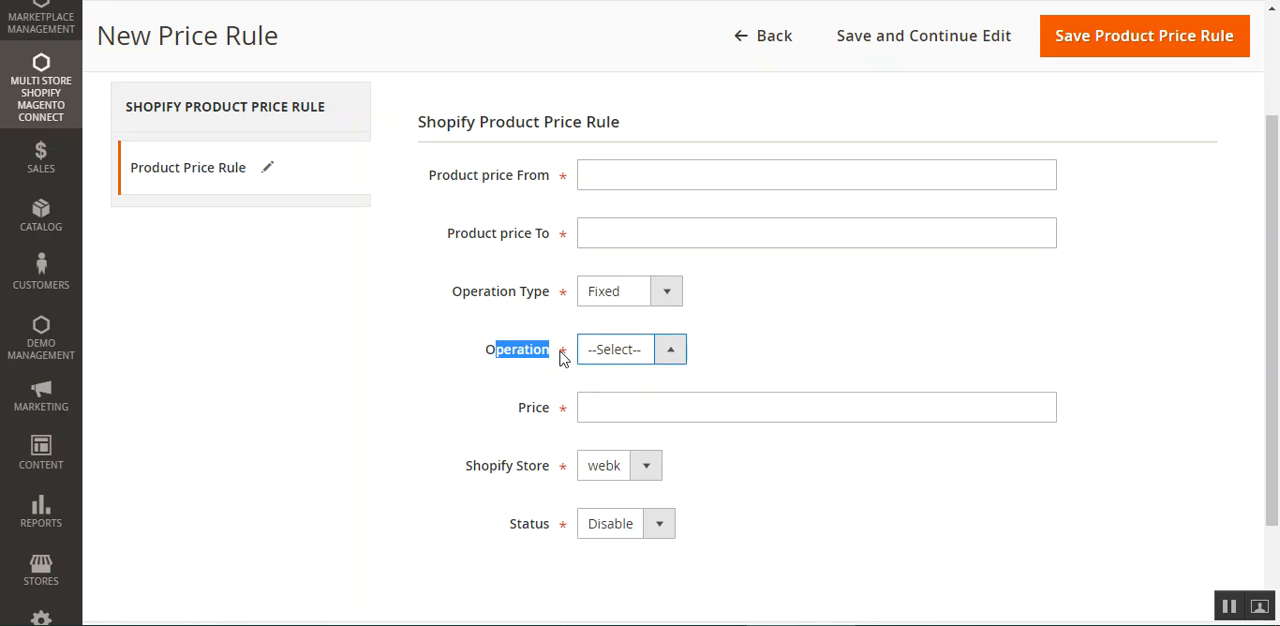
click(529, 369)
click(676, 303)
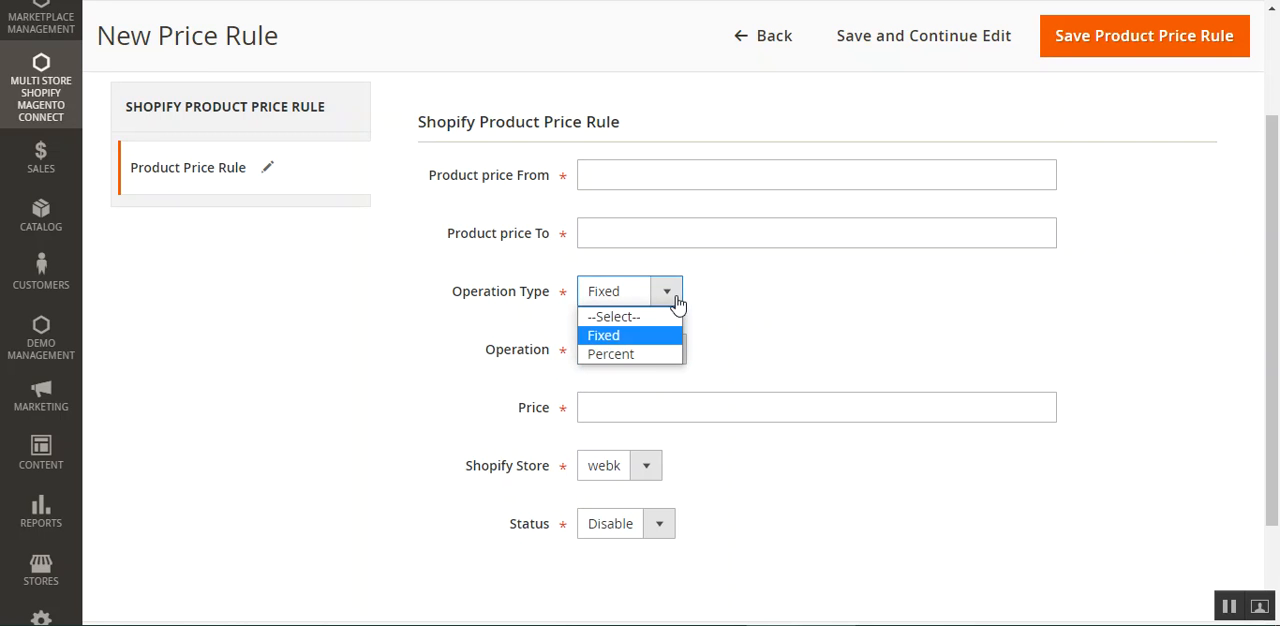
click(671, 362)
click(668, 369)
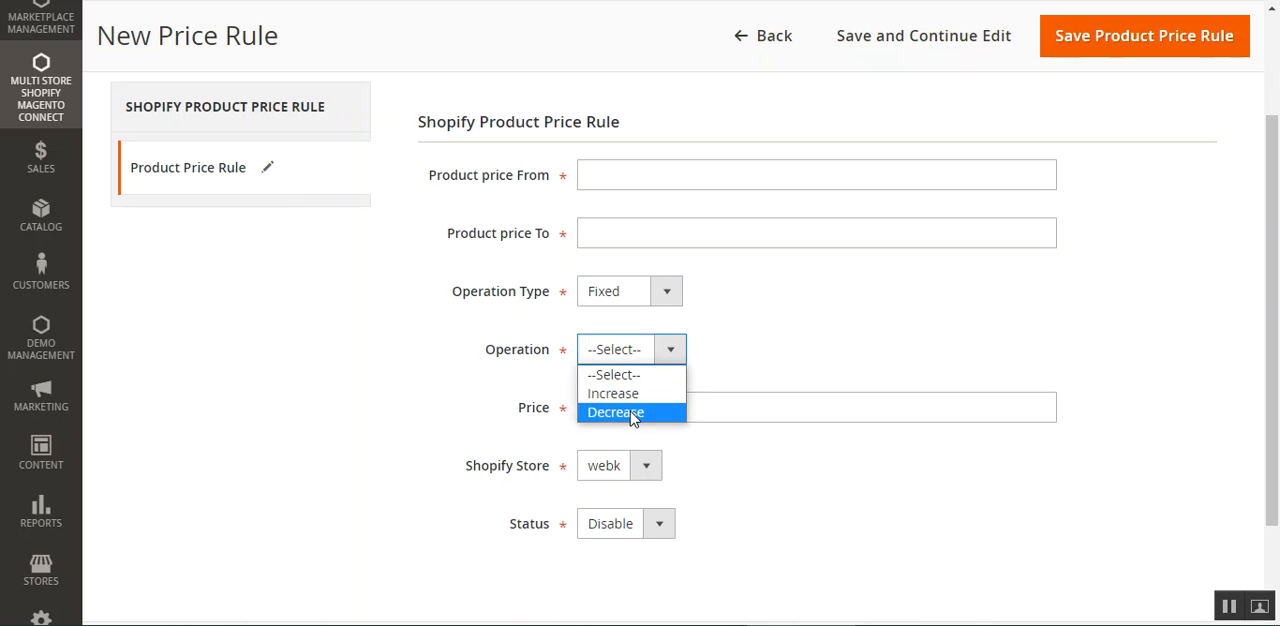
click(818, 354)
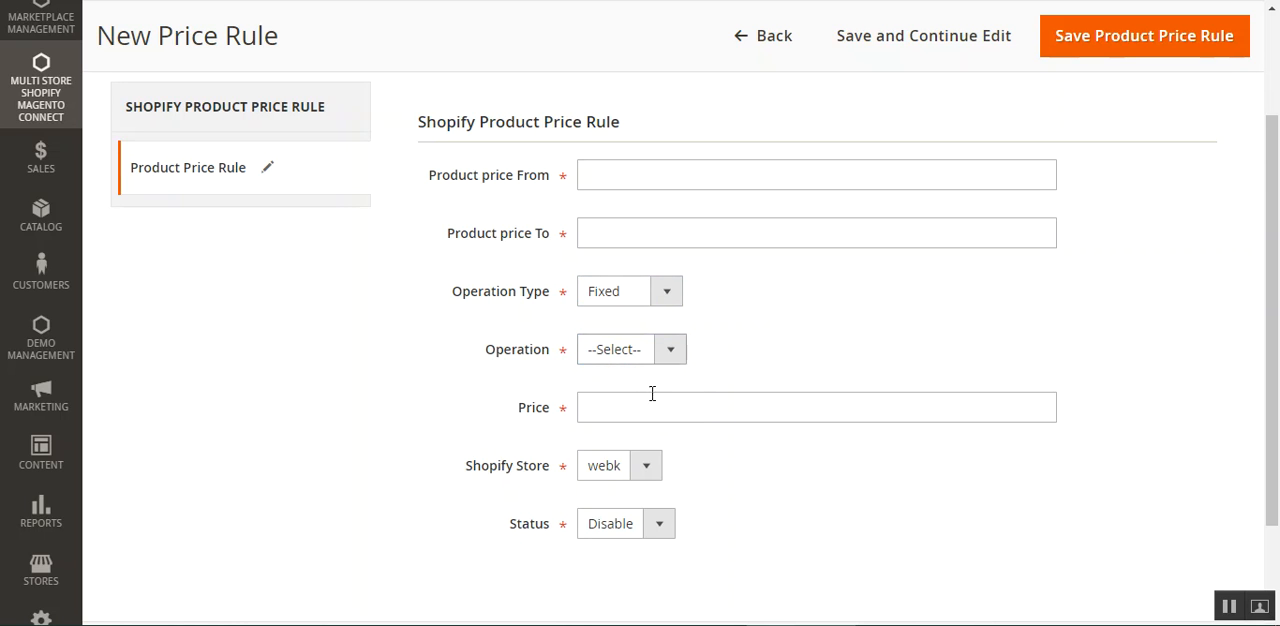
Examine the price rule's Price field together with the available Operation and Operation Type choices.
scroll(640, 404, down, 1)
click(598, 318)
drag(529, 317, 729, 350)
click(729, 327)
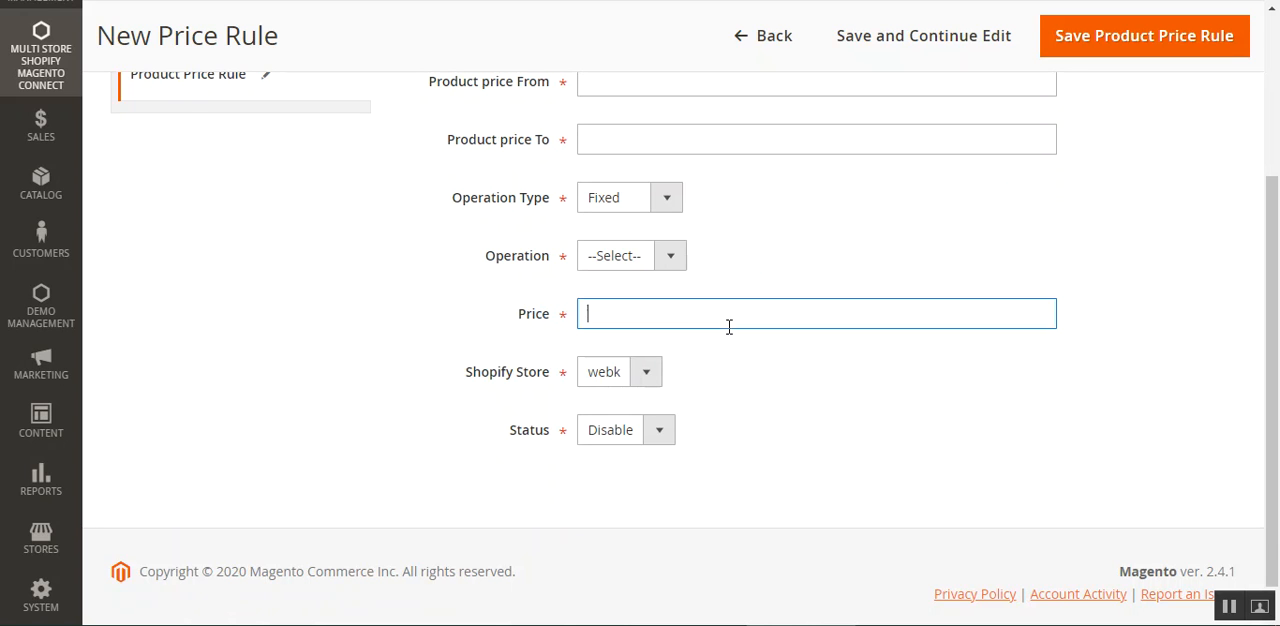
click(668, 255)
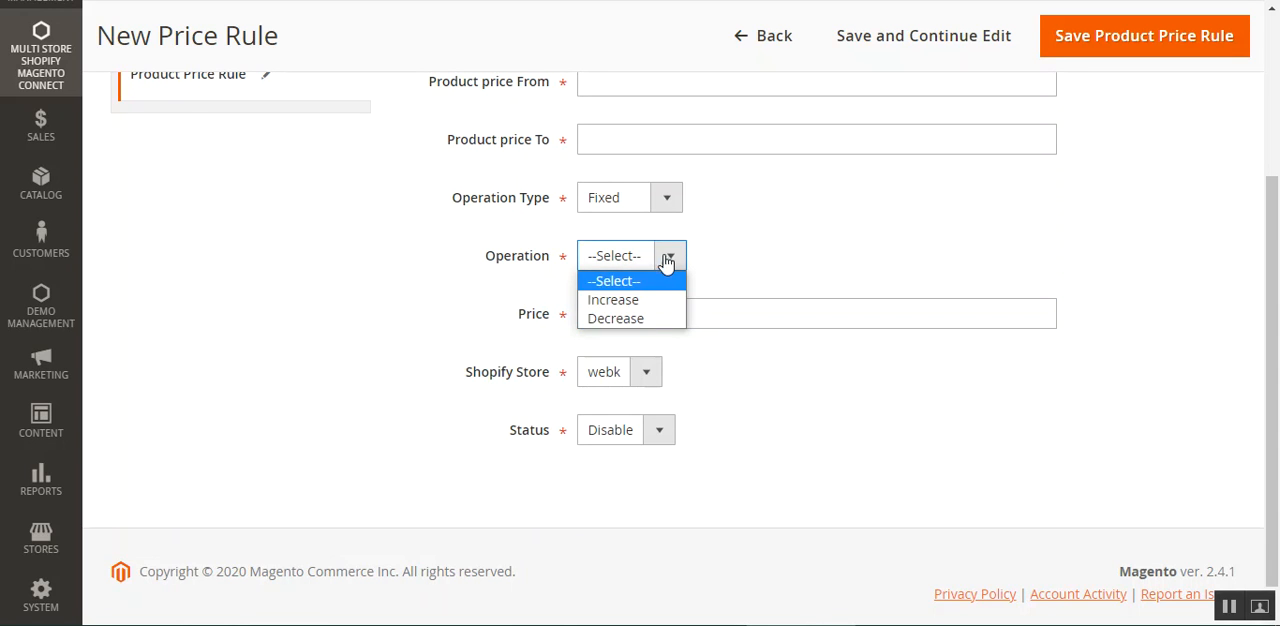
click(723, 348)
click(668, 200)
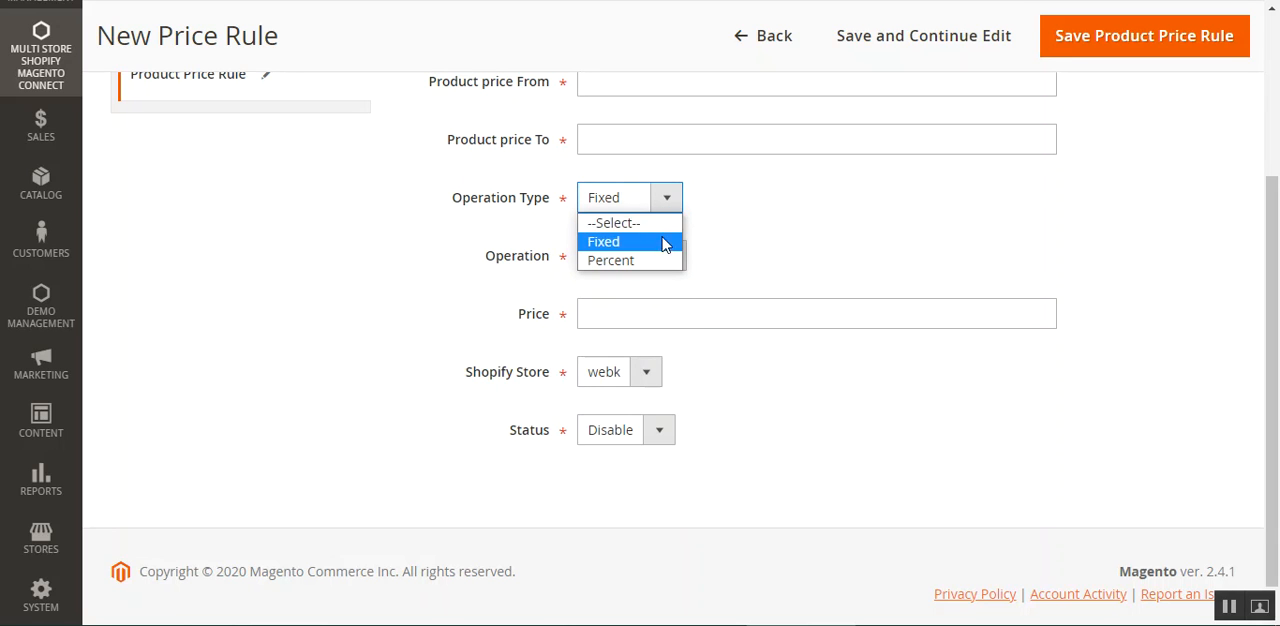
click(673, 374)
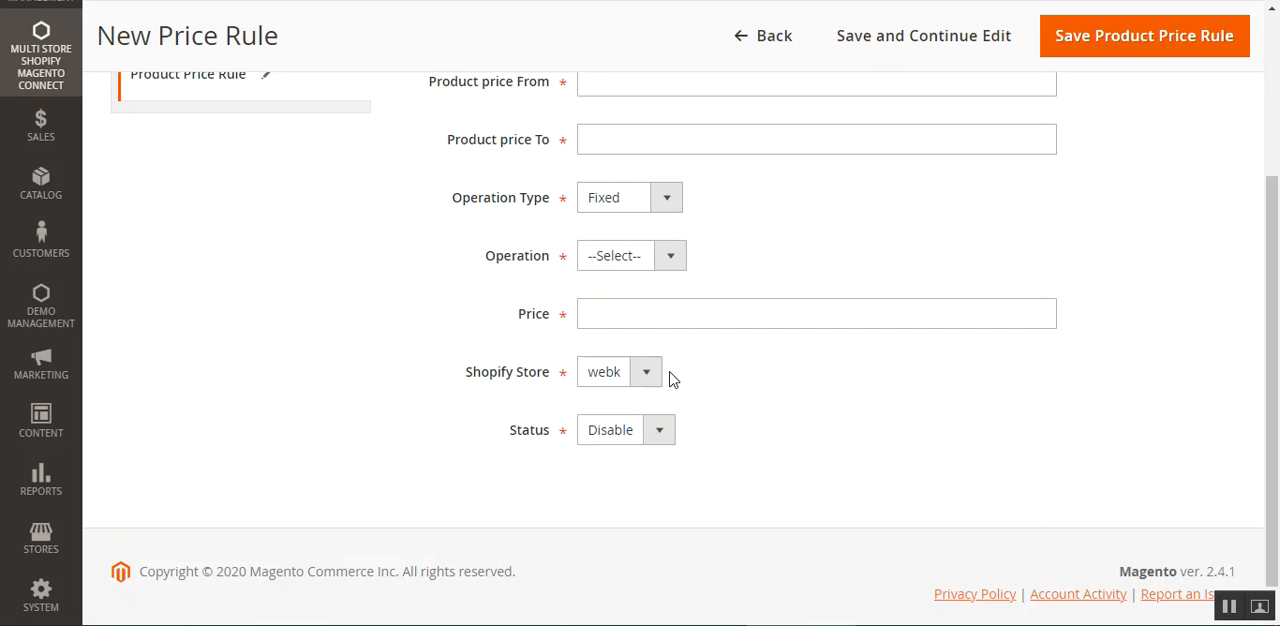
Set the new price rule's Shopify Store to webk and its Status to Enable.
drag(487, 371, 543, 374)
click(646, 384)
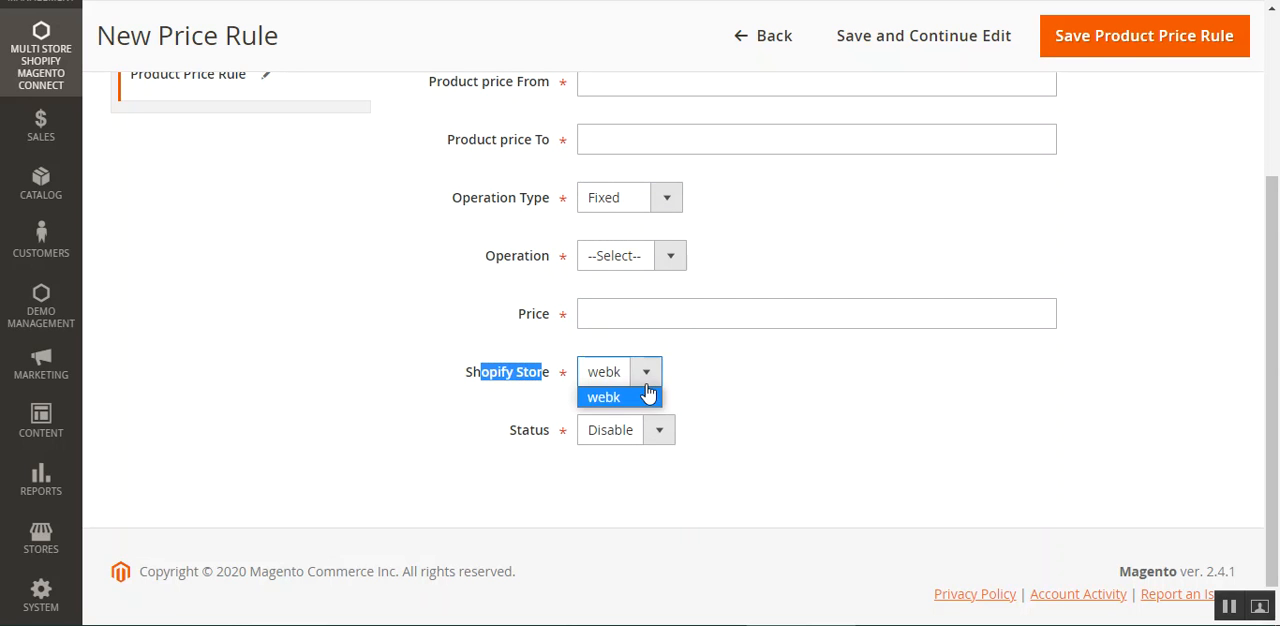
click(614, 397)
click(728, 404)
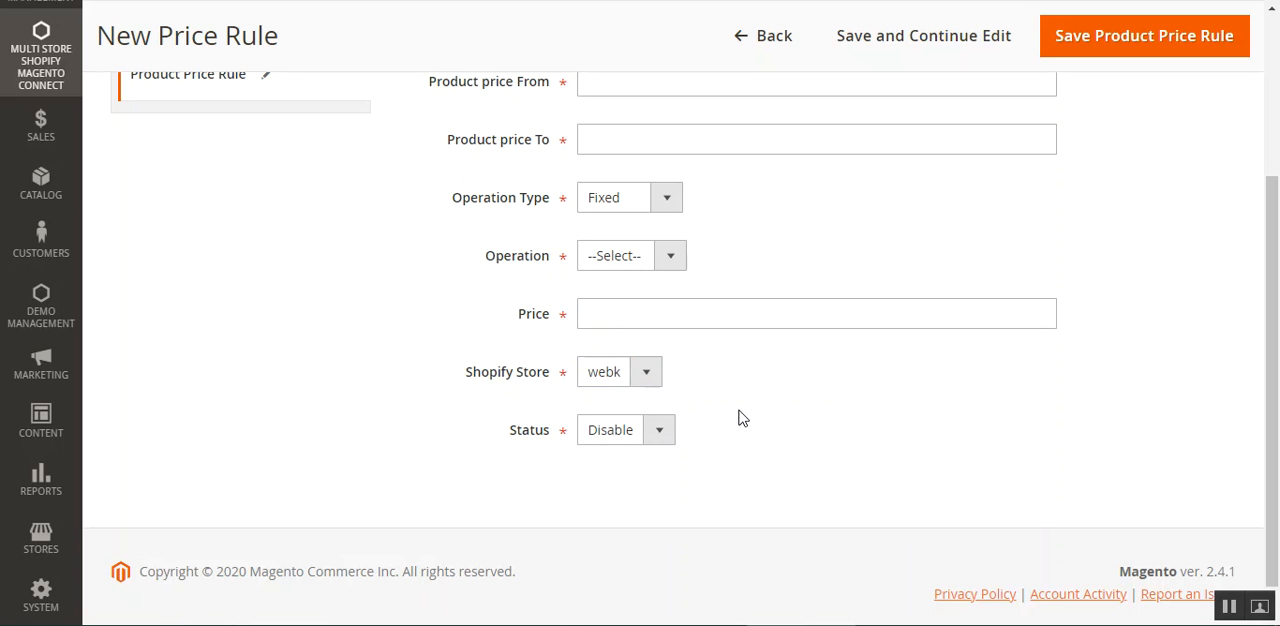
click(663, 437)
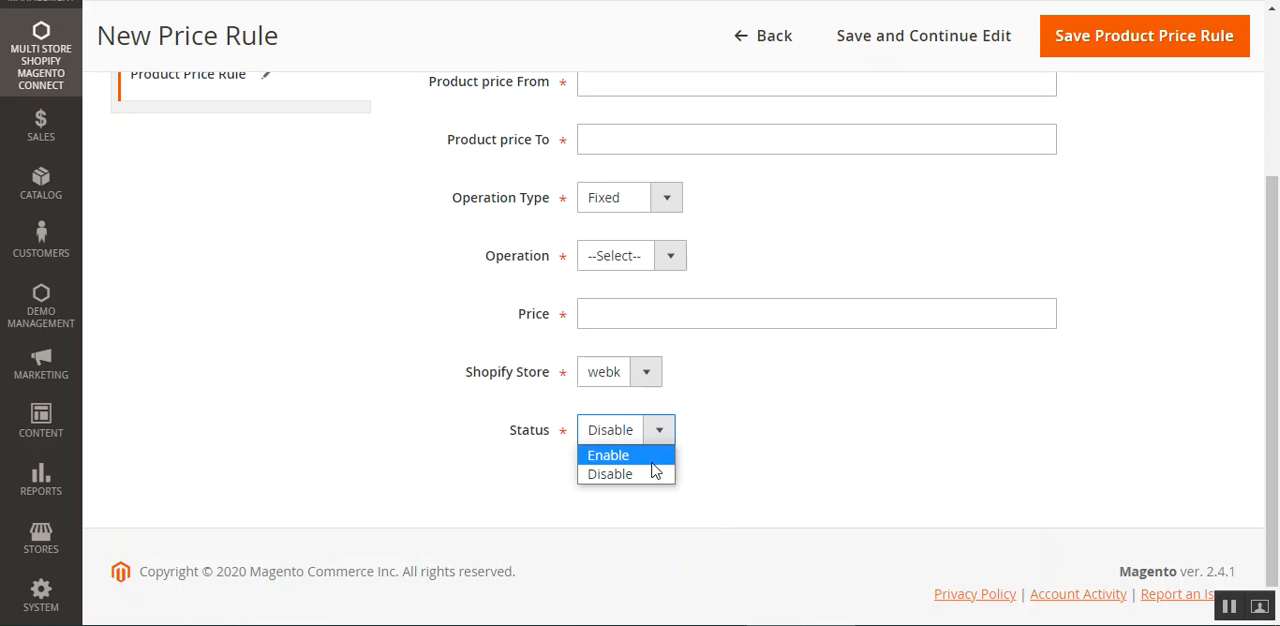
click(650, 457)
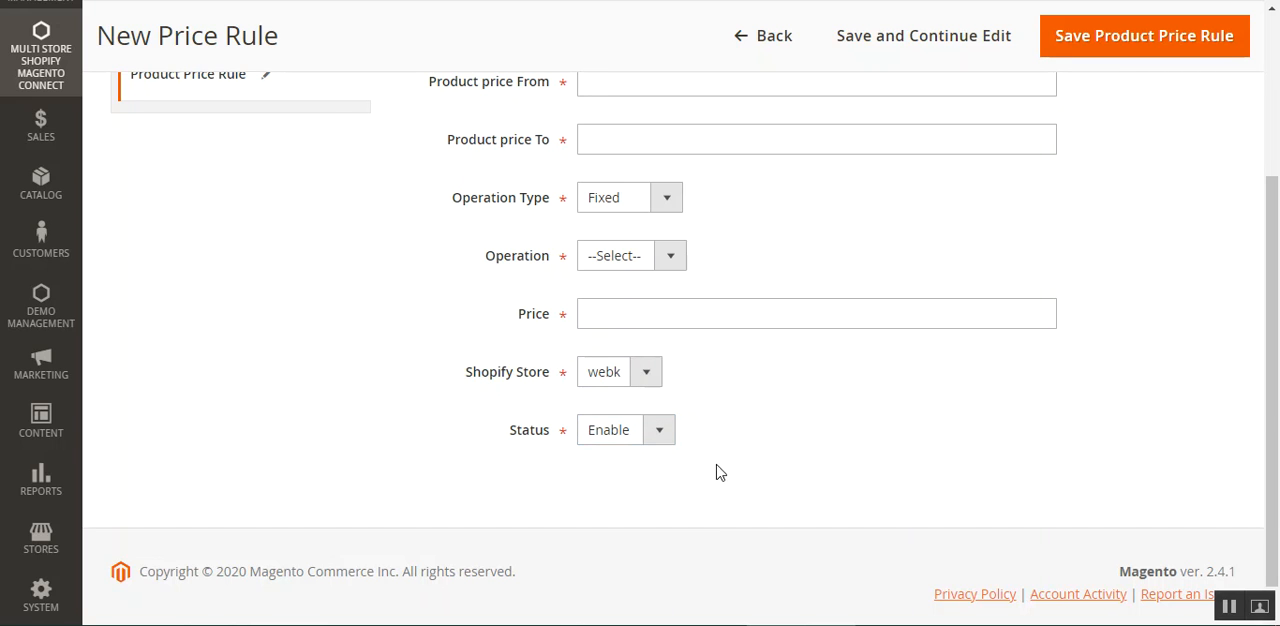
scroll(680, 476, up, 3)
click(1080, 178)
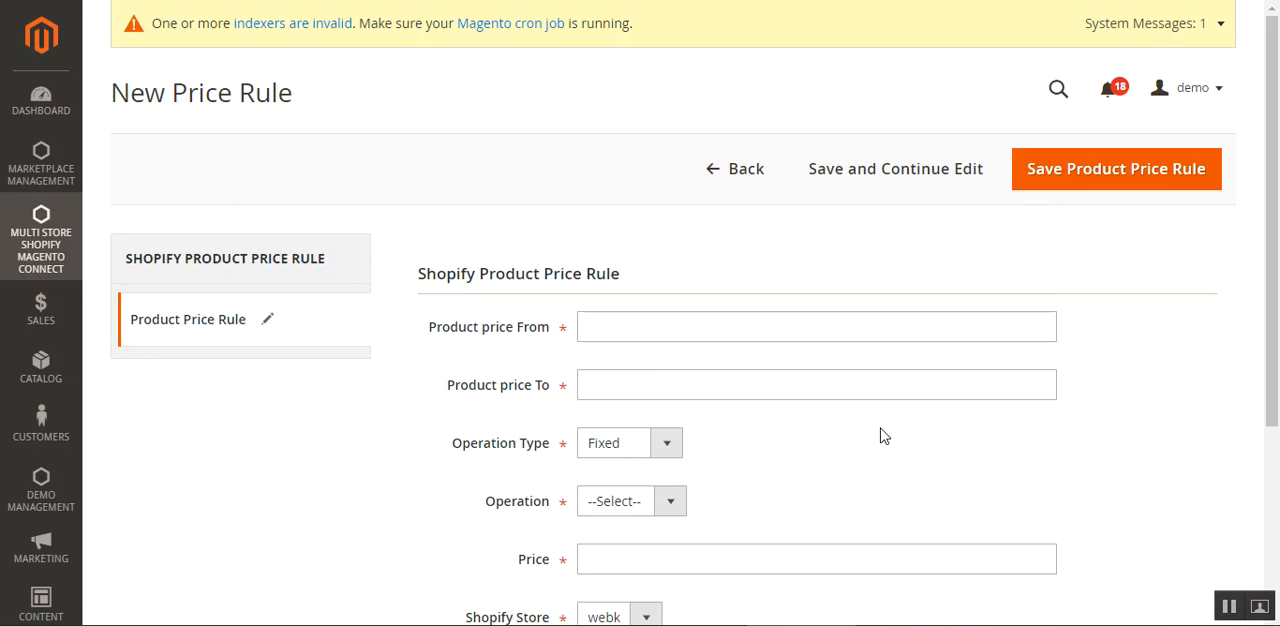
Open the store configuration at the Multi-shopify Magento Connect section.
click(42, 246)
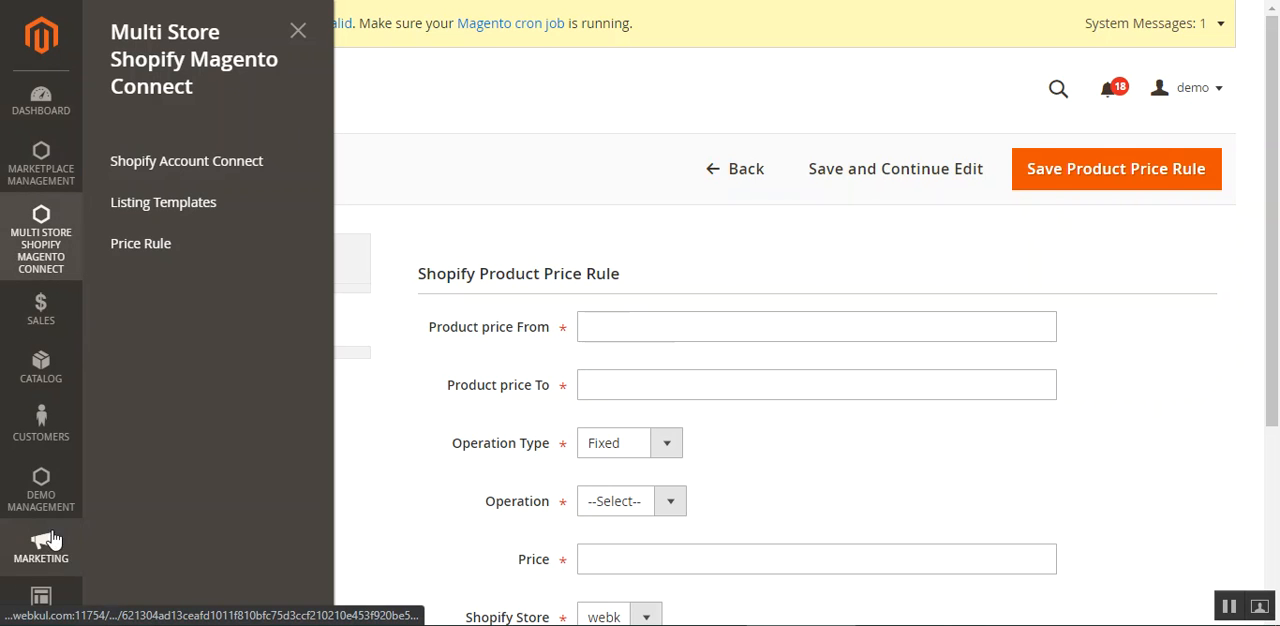
scroll(68, 488, down, 2)
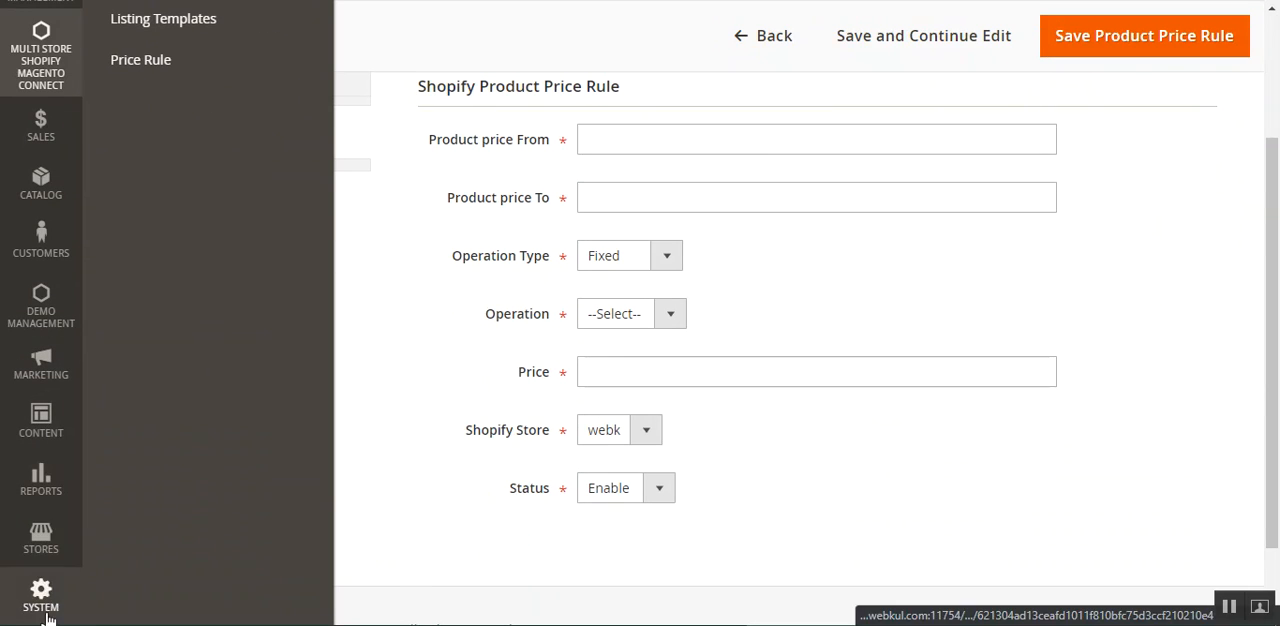
click(45, 540)
scroll(288, 150, up, 2)
click(200, 208)
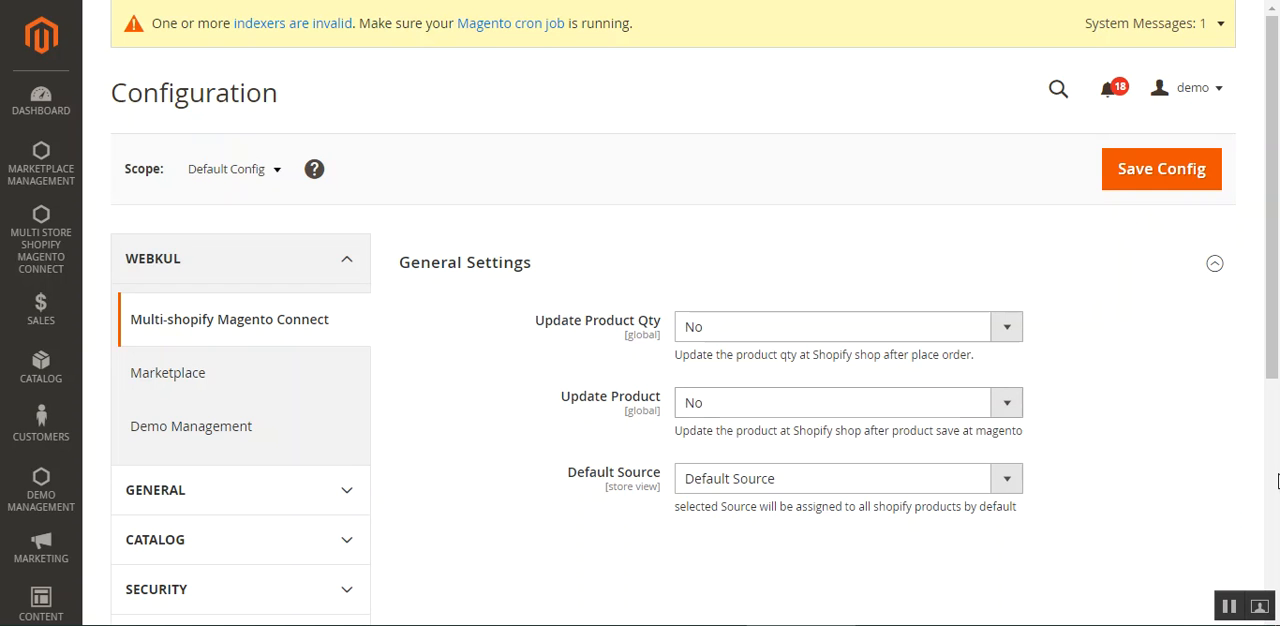
Review the Update Product Qty setting under General Settings and set it to Yes.
mouse_move(1268, 259)
mouse_down()
mouse_move(1268, 489)
mouse_move(1267, 260)
mouse_up()
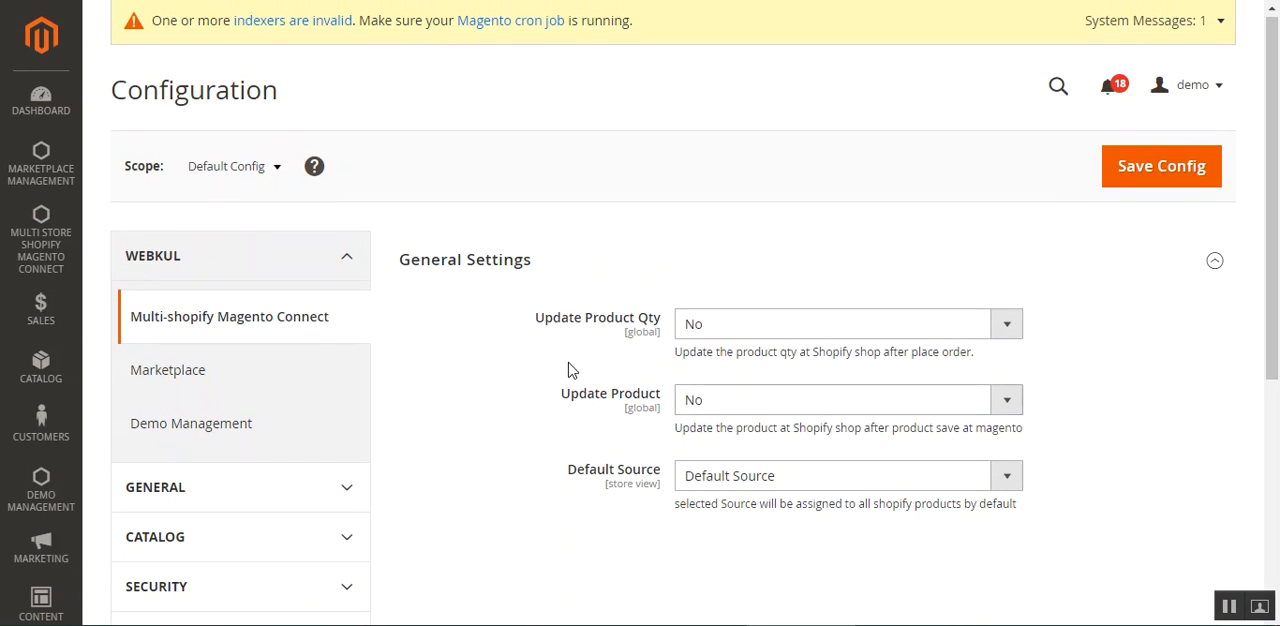
drag(545, 322, 656, 320)
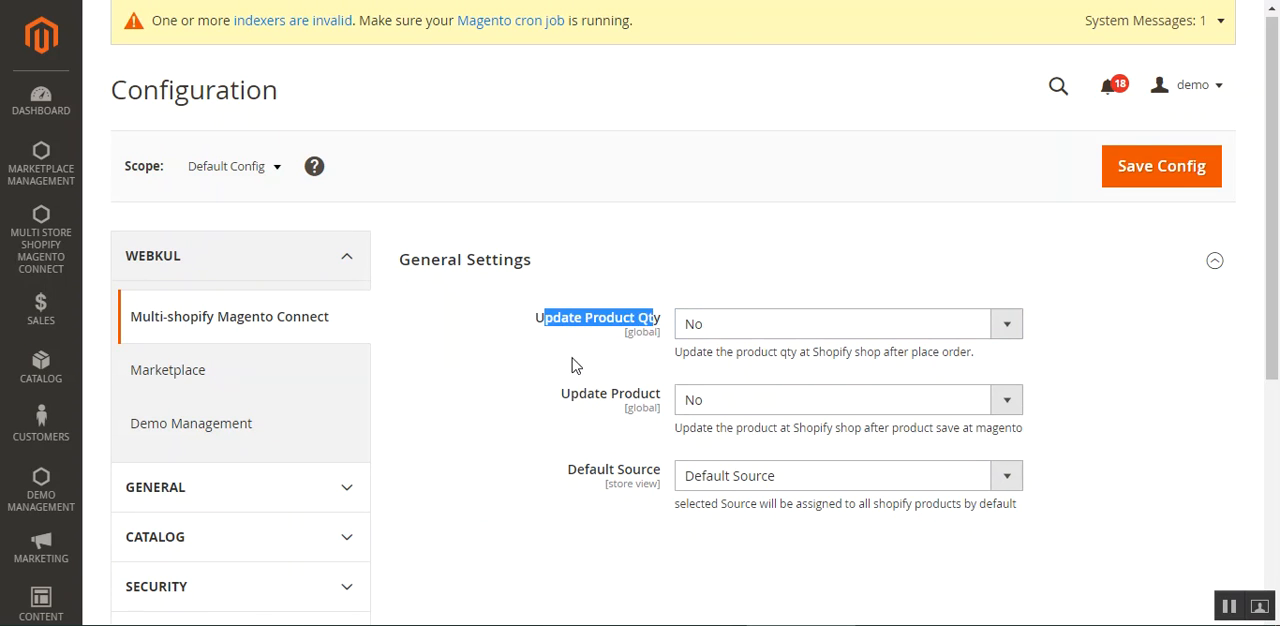
click(577, 366)
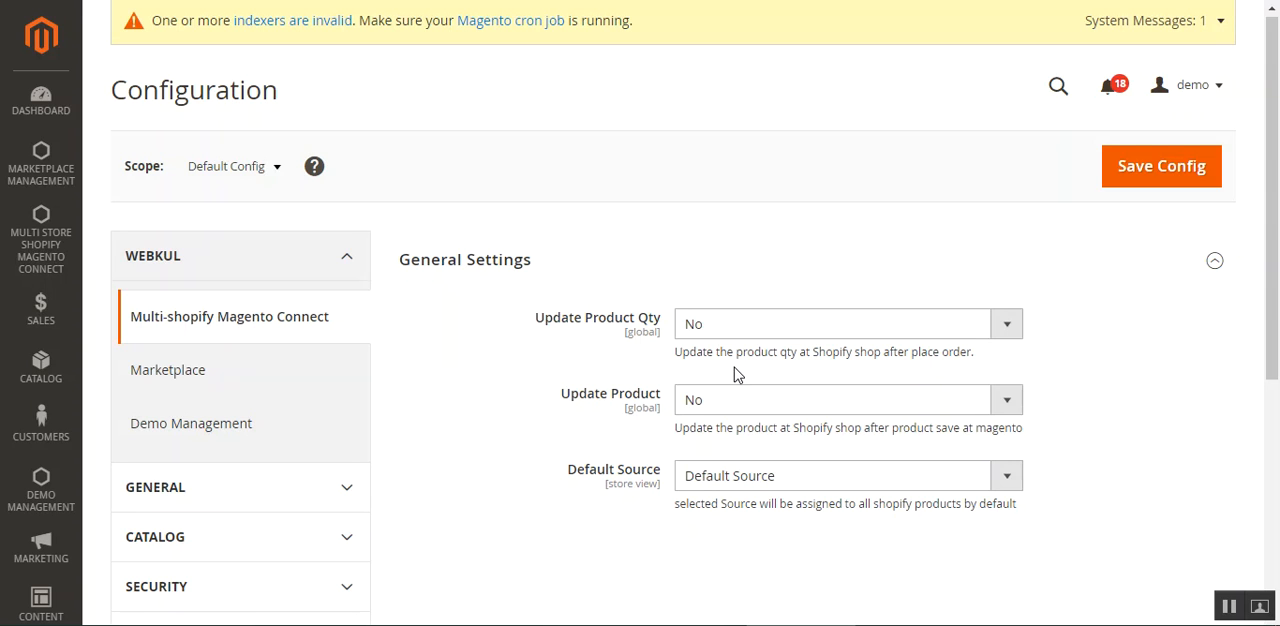
click(826, 332)
click(785, 360)
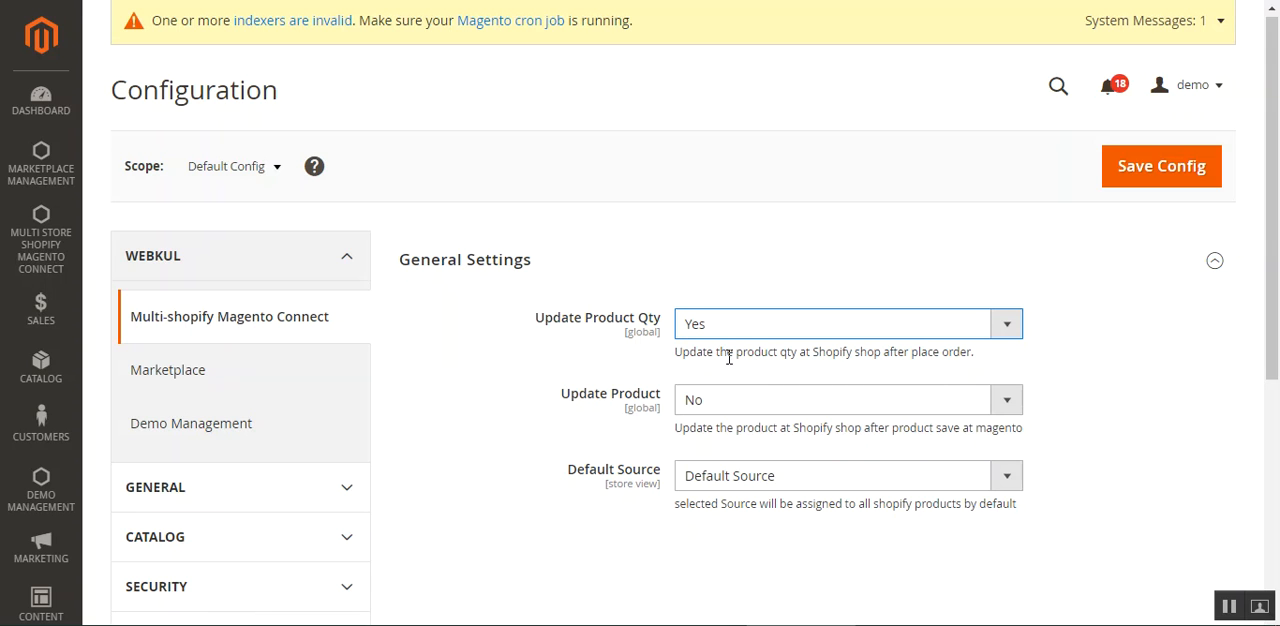
click(766, 334)
click(757, 369)
click(723, 334)
click(704, 347)
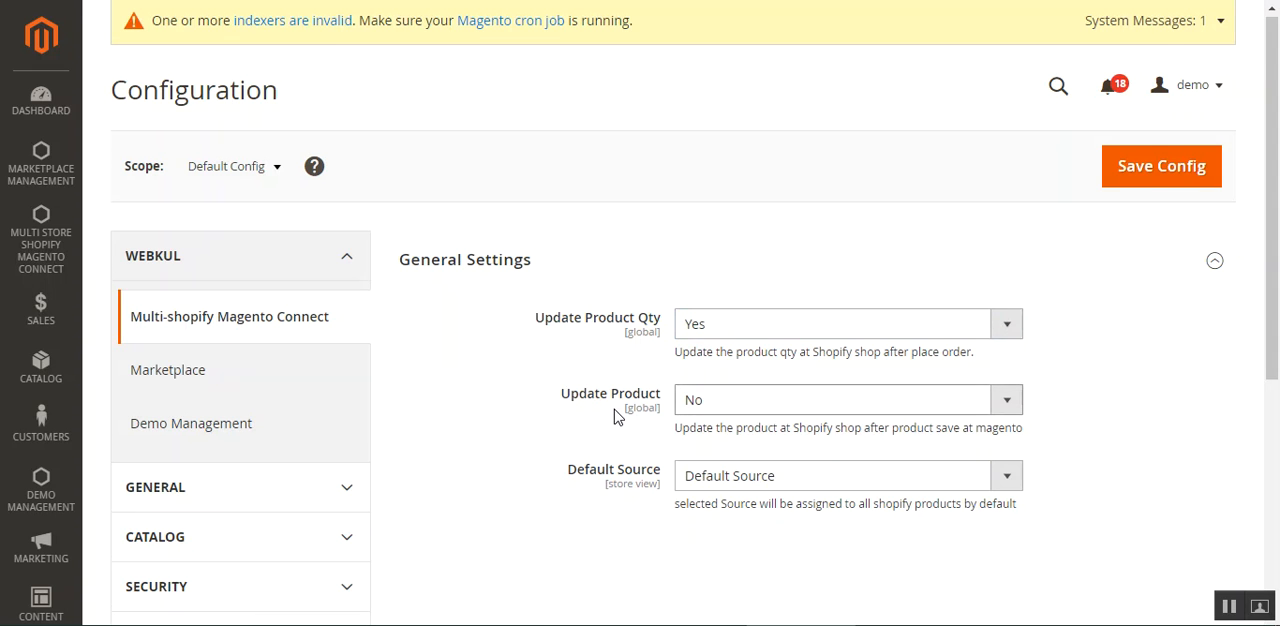
Review the Update Product setting and its description, and set it to Yes.
scroll(617, 416, down, 1)
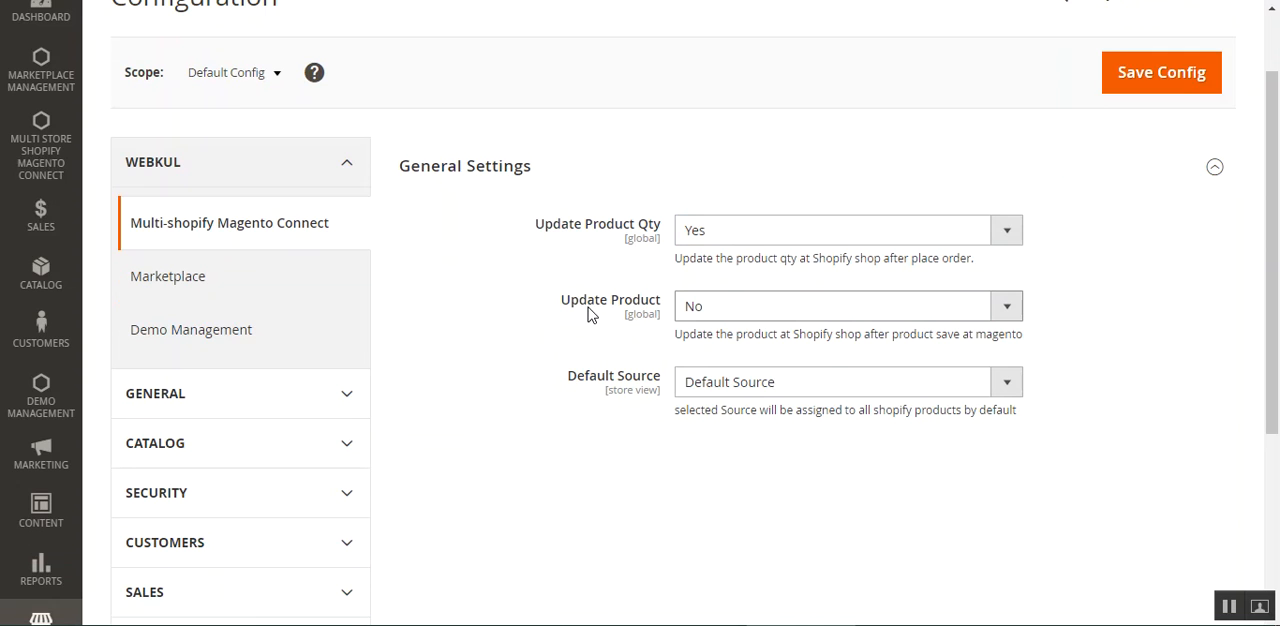
drag(566, 313, 606, 343)
click(606, 343)
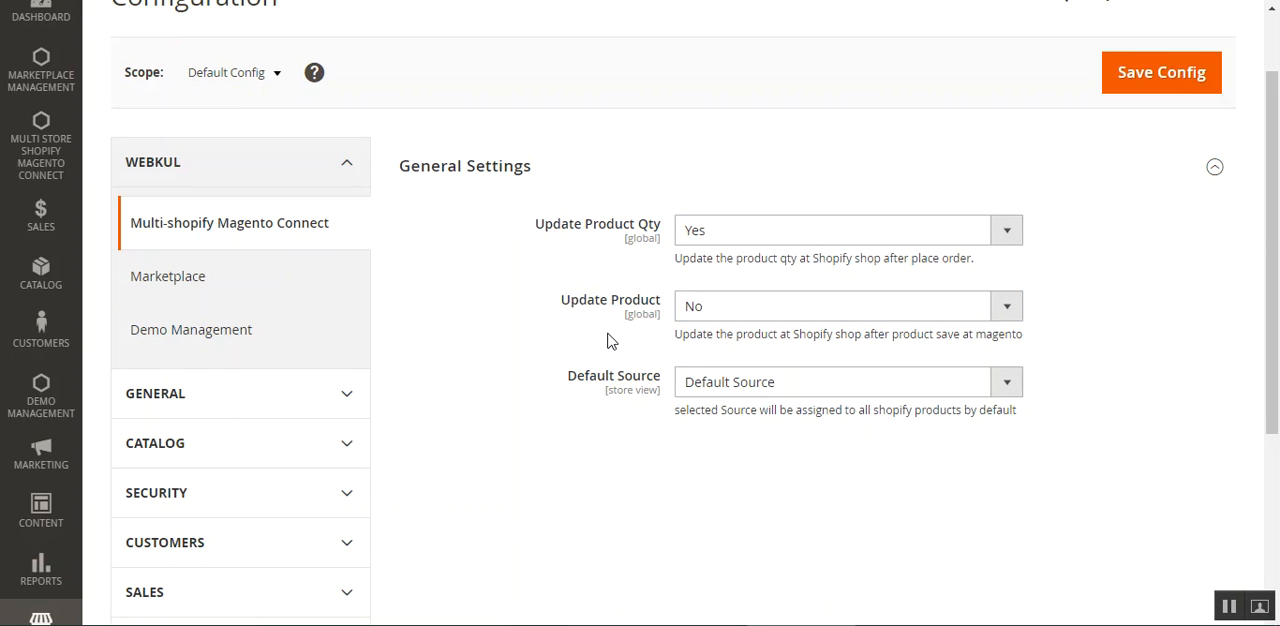
click(720, 310)
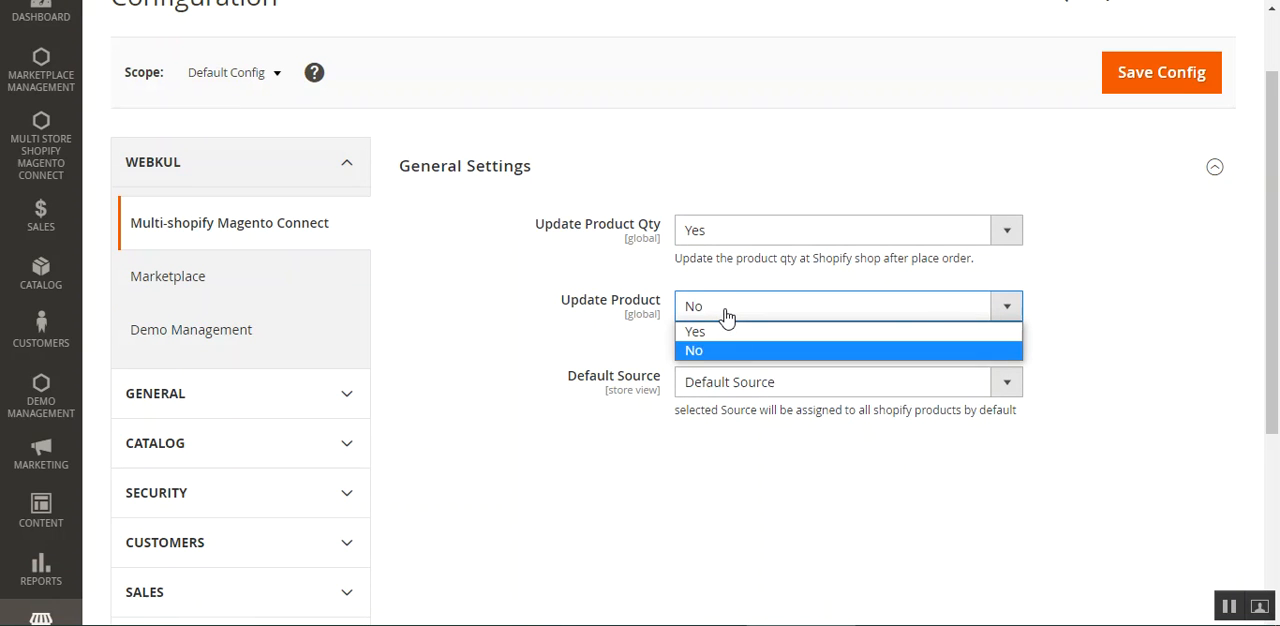
click(612, 360)
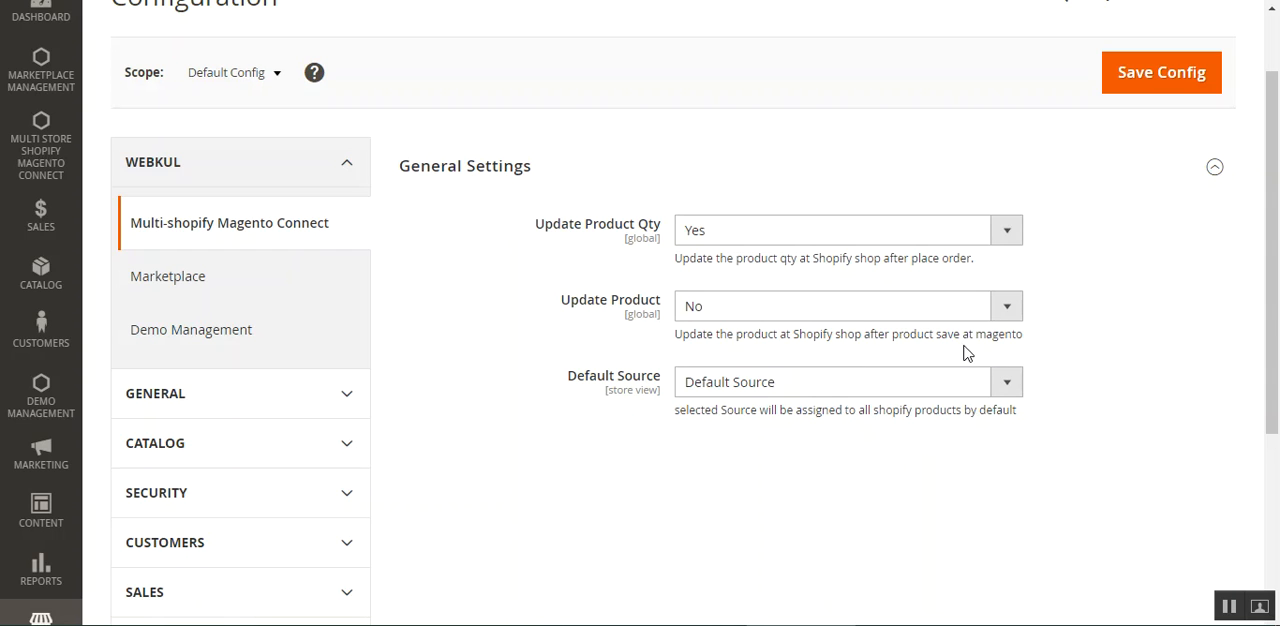
drag(1023, 334, 694, 350)
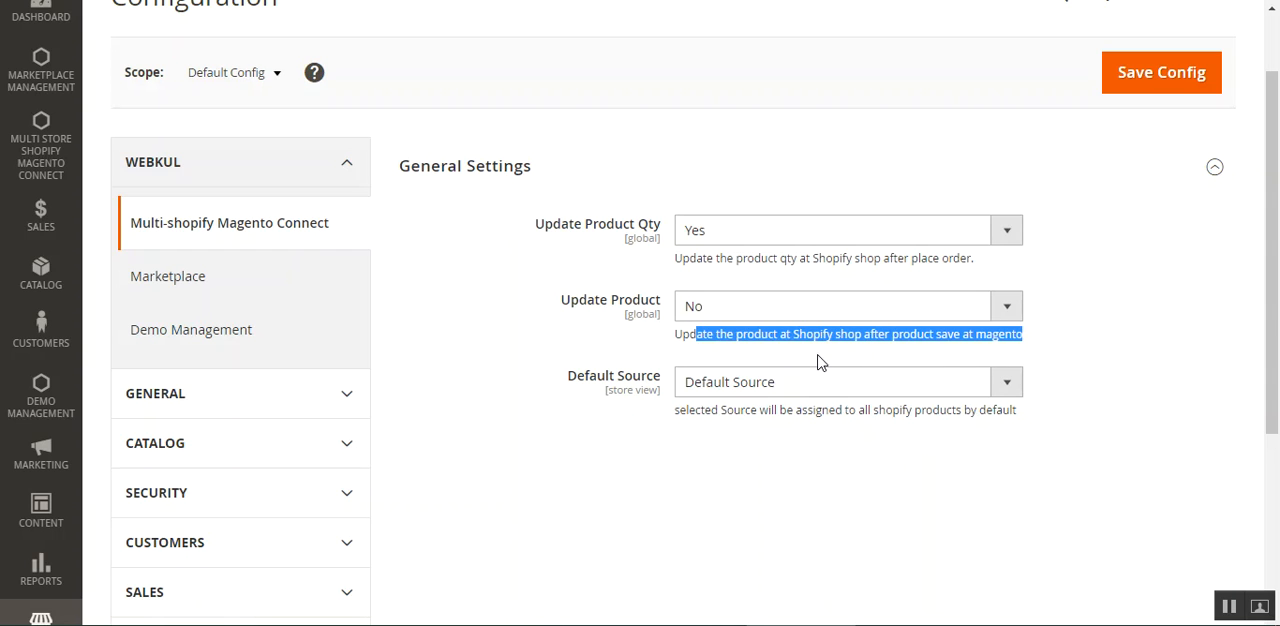
click(822, 363)
drag(1040, 340, 794, 360)
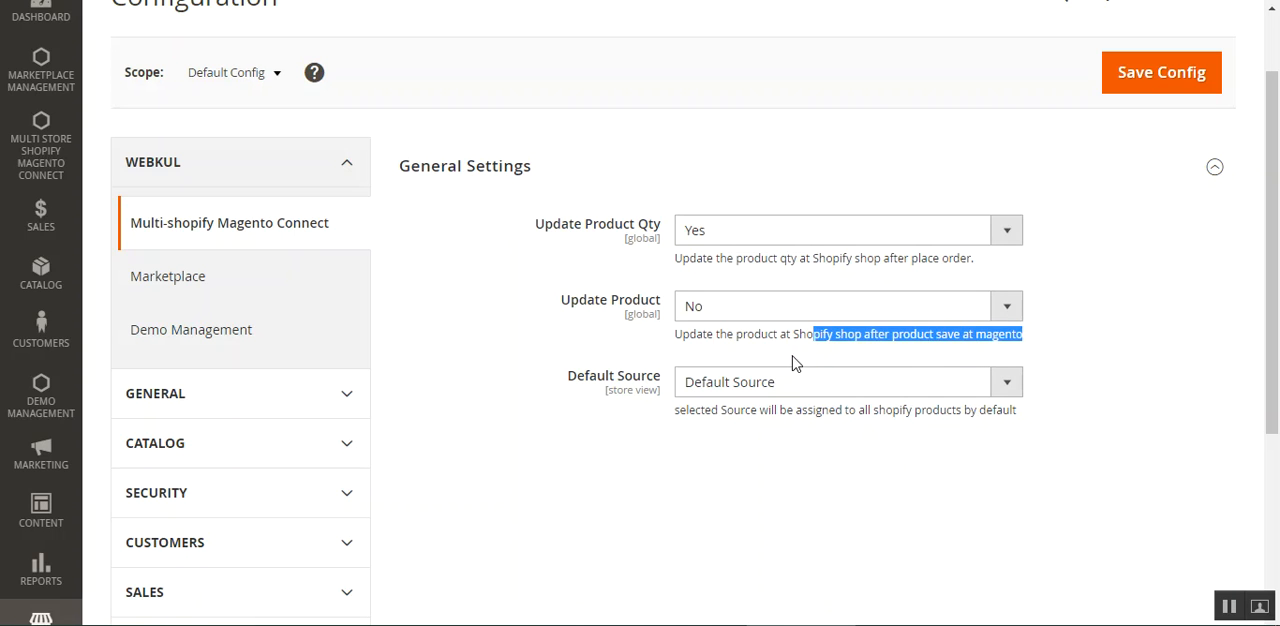
click(793, 333)
click(752, 320)
click(742, 334)
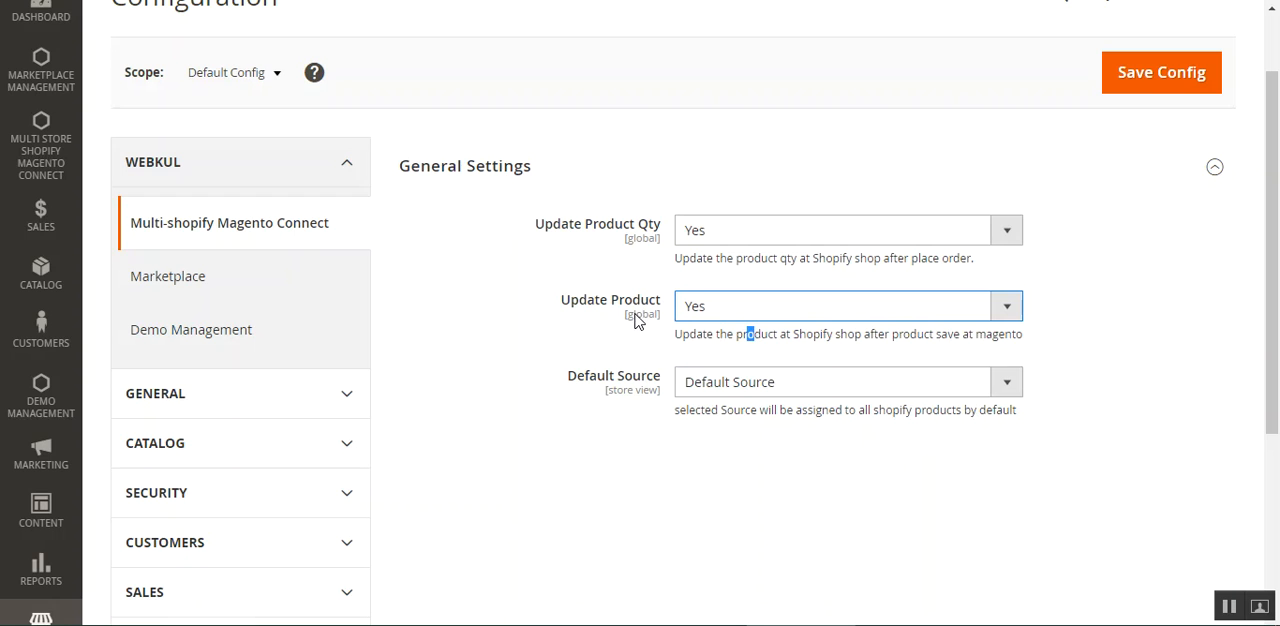
drag(716, 334, 921, 334)
click(920, 335)
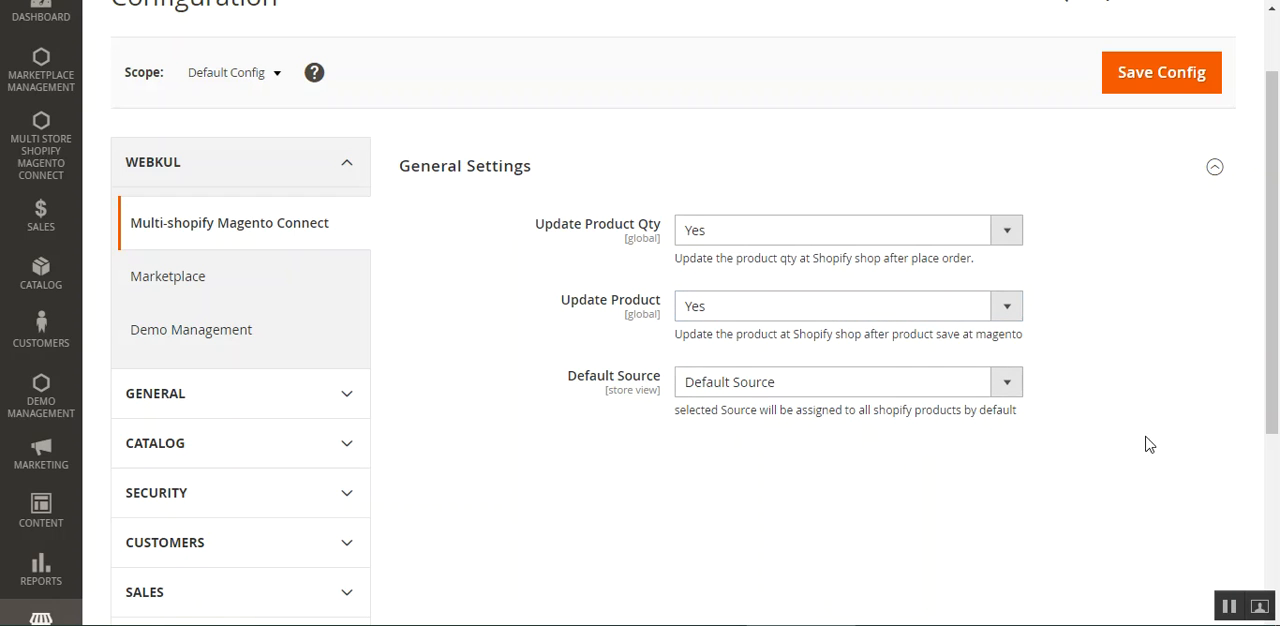
Check the Default Source choices, leave Default Source selected, and save the configuration.
scroll(1278, 393, down, 1)
click(615, 350)
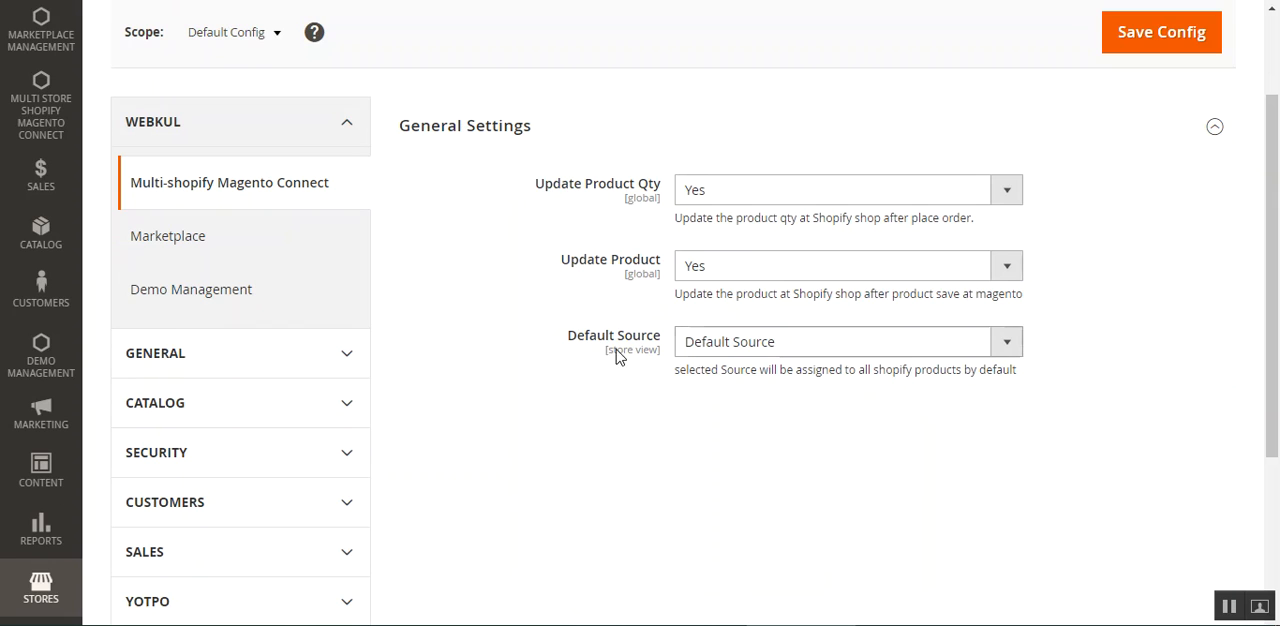
drag(591, 337, 668, 394)
click(730, 454)
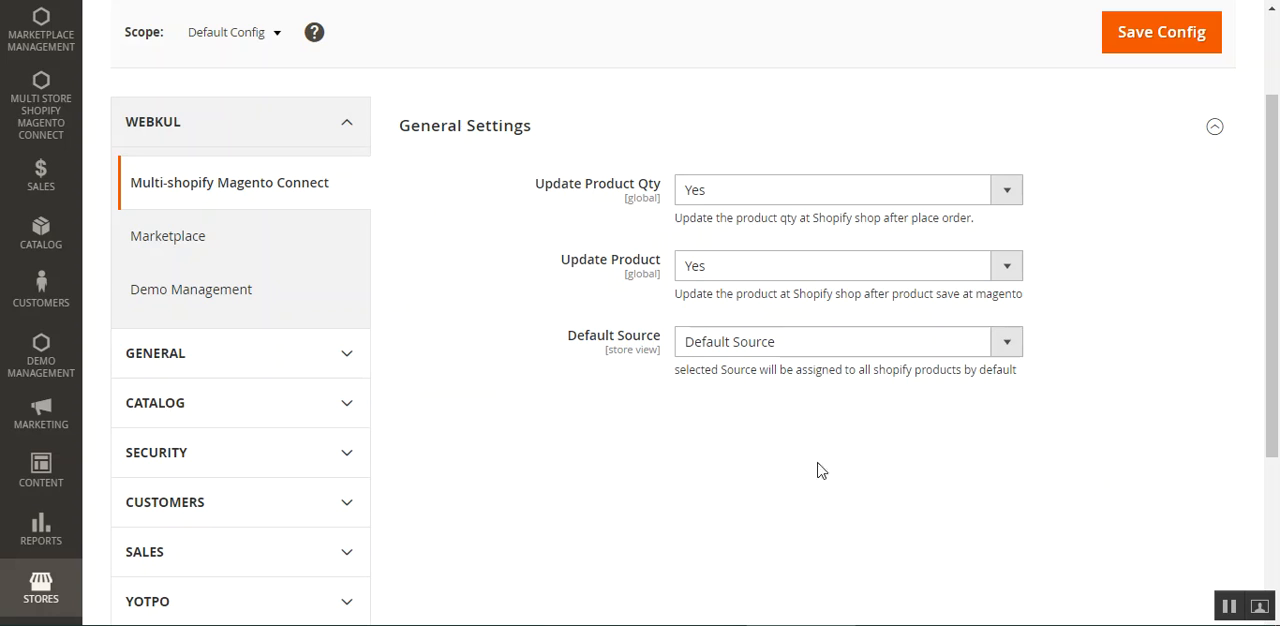
click(1007, 343)
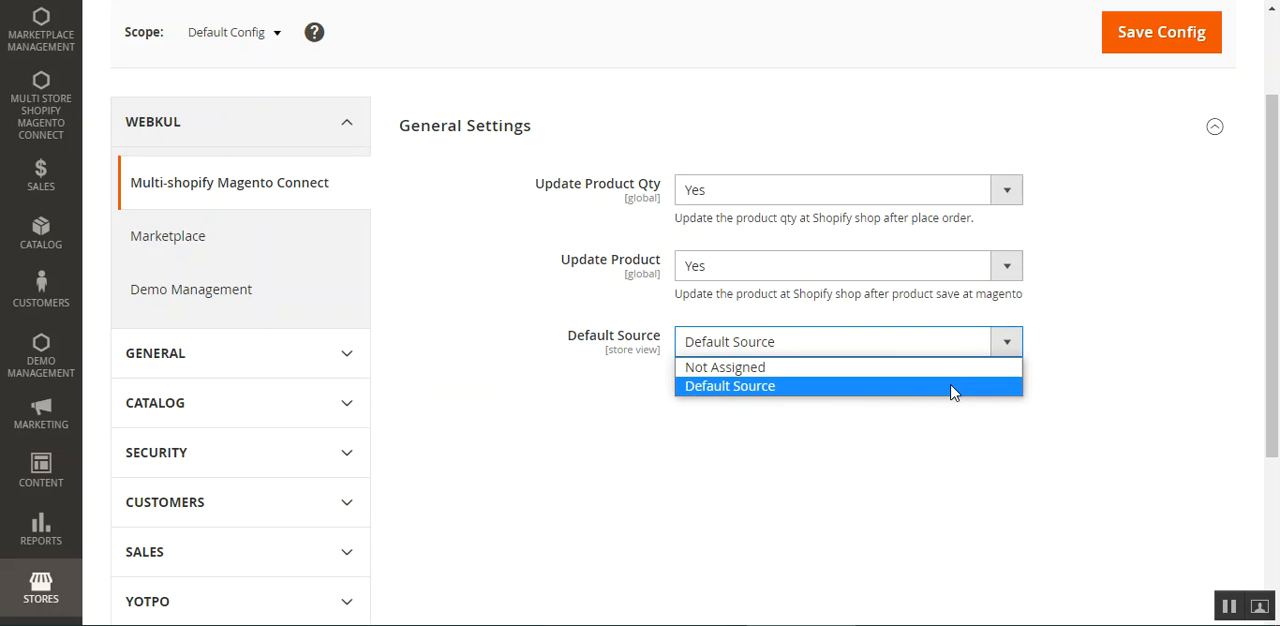
click(959, 427)
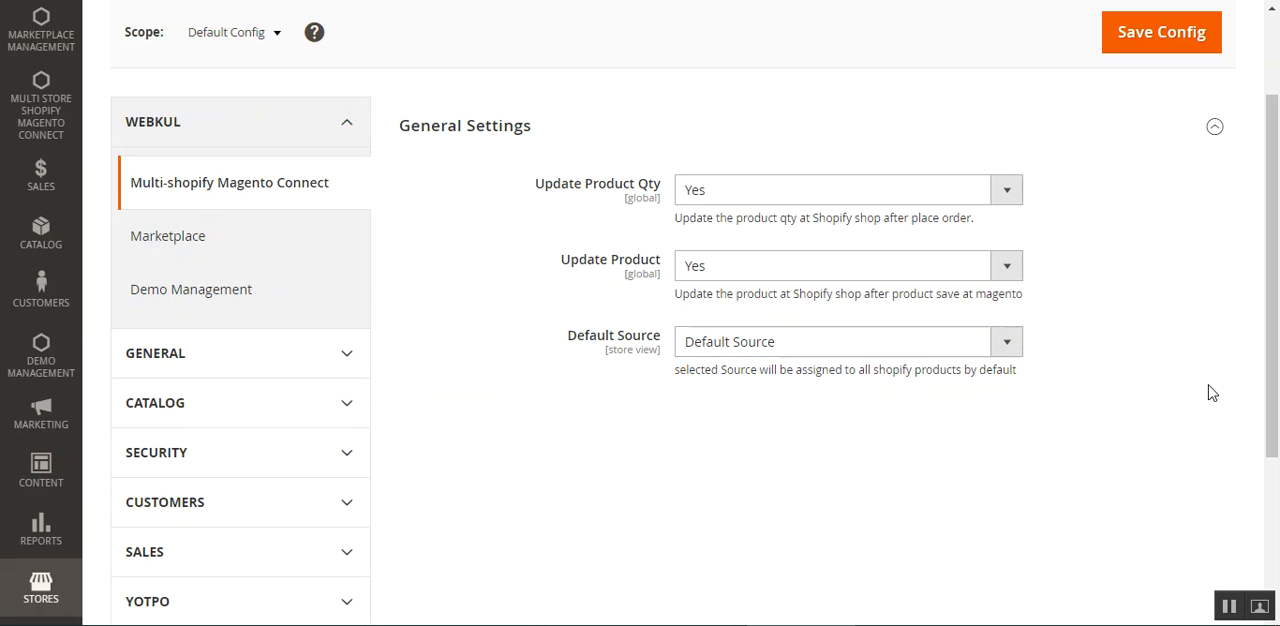
drag(1272, 326, 1278, 247)
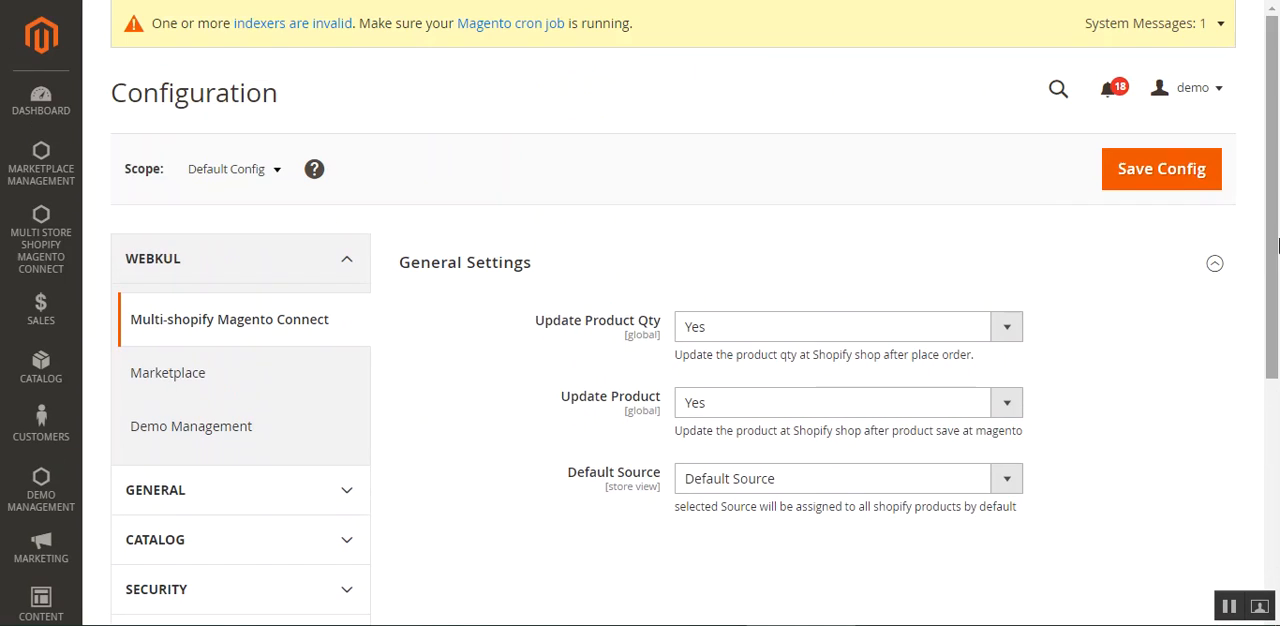
click(1156, 186)
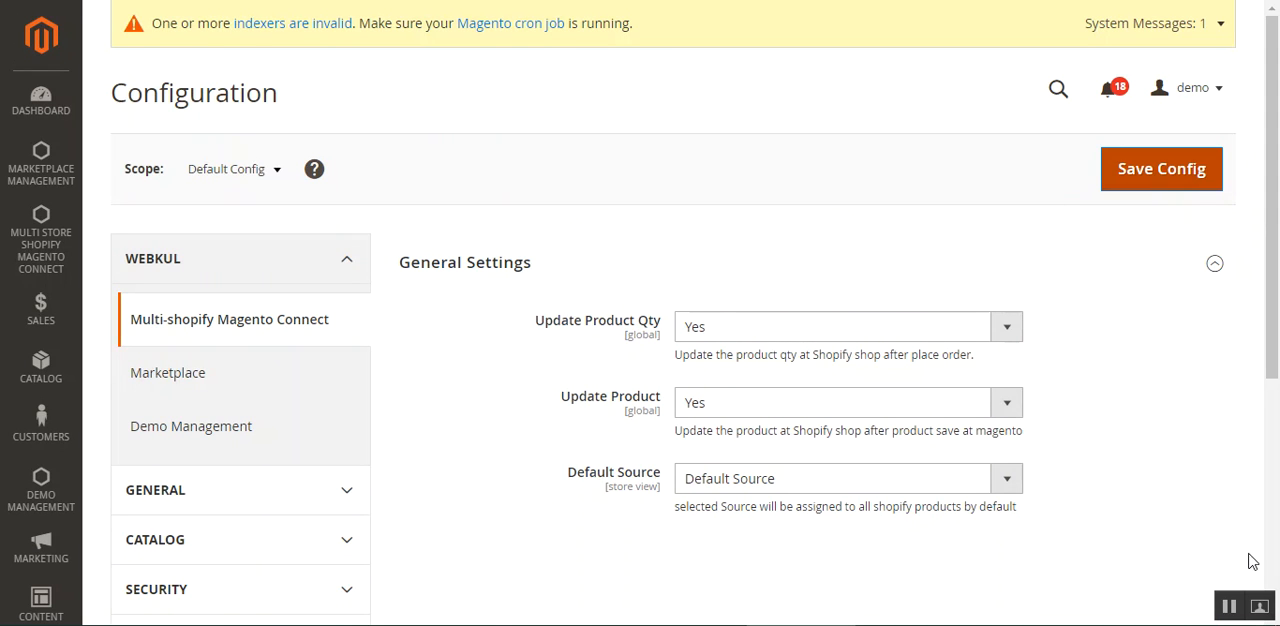
Switch to the Webkul guide and read how to reach Shopify's private apps and start a new private app for API credentials.
click(1228, 610)
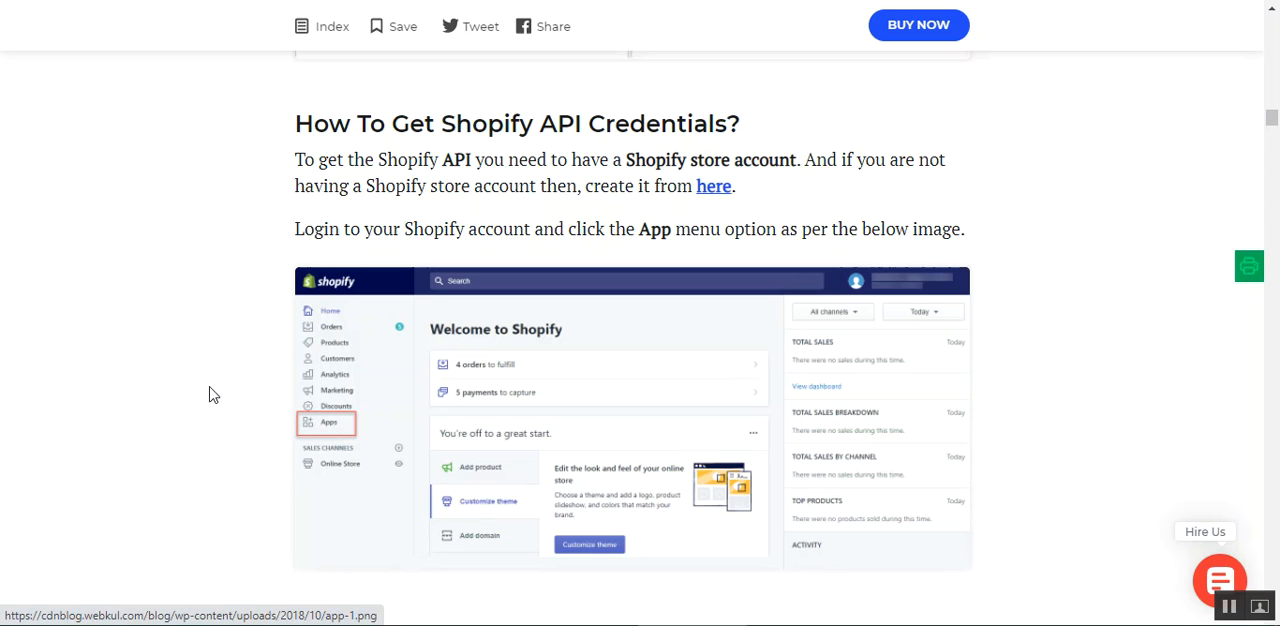
scroll(497, 459, down, 2)
scroll(497, 459, up, 1)
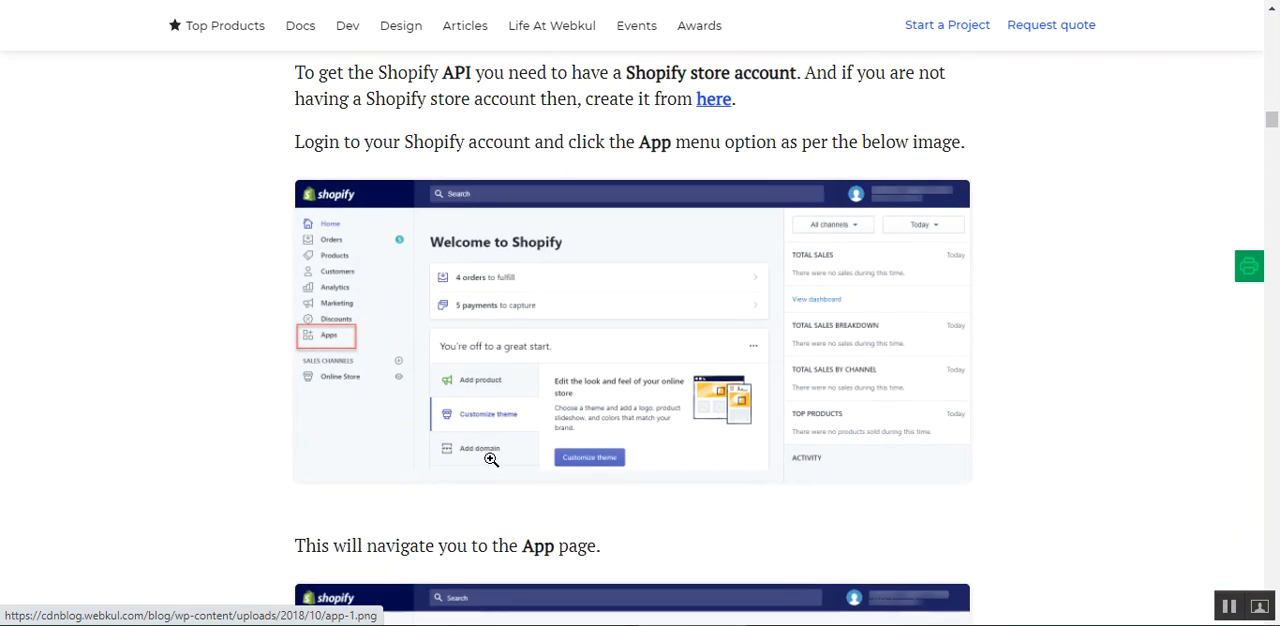
scroll(491, 459, down, 4)
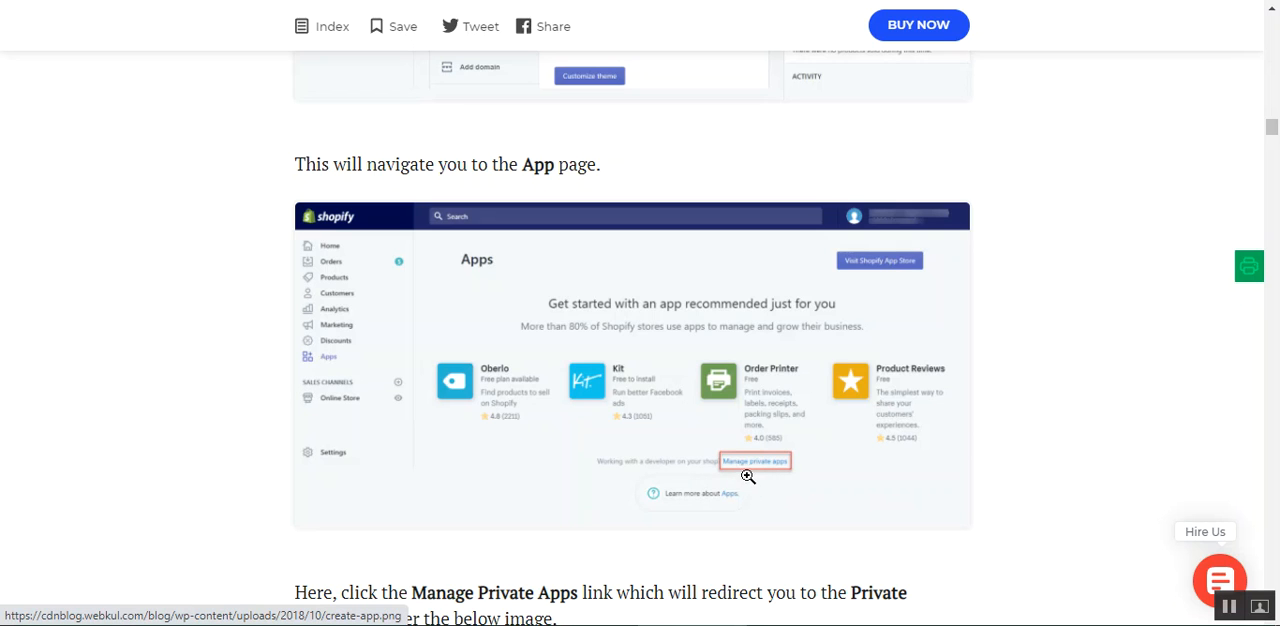
scroll(814, 500, down, 3)
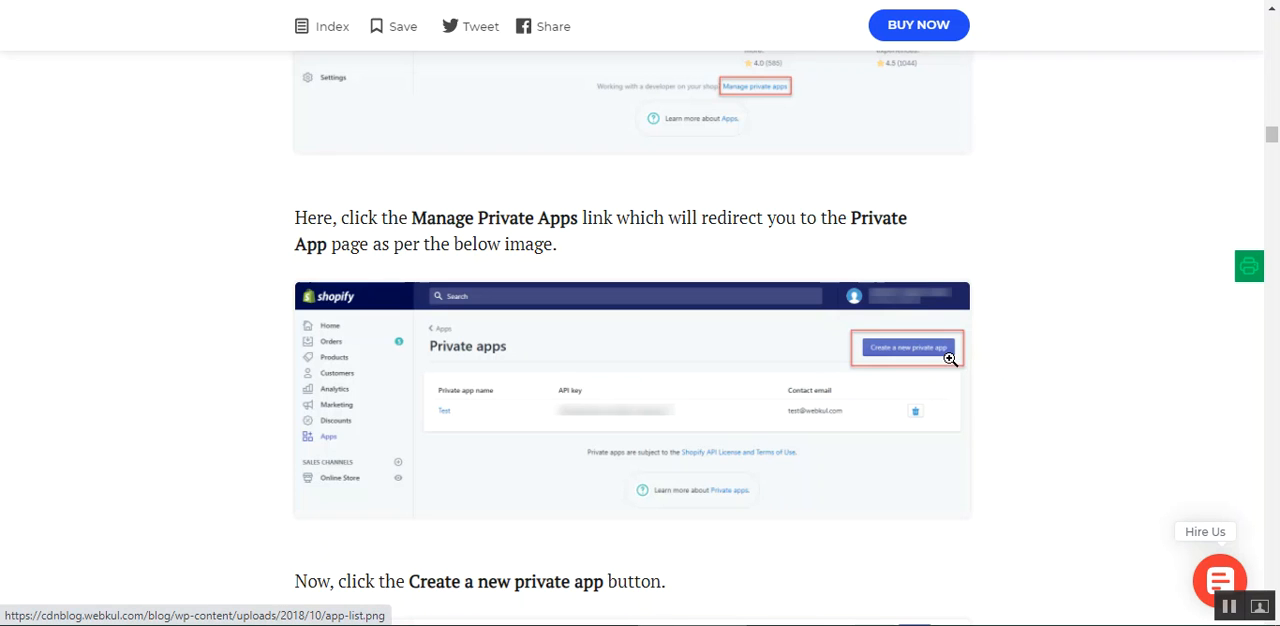
scroll(579, 445, down, 3)
scroll(579, 445, down, 3)
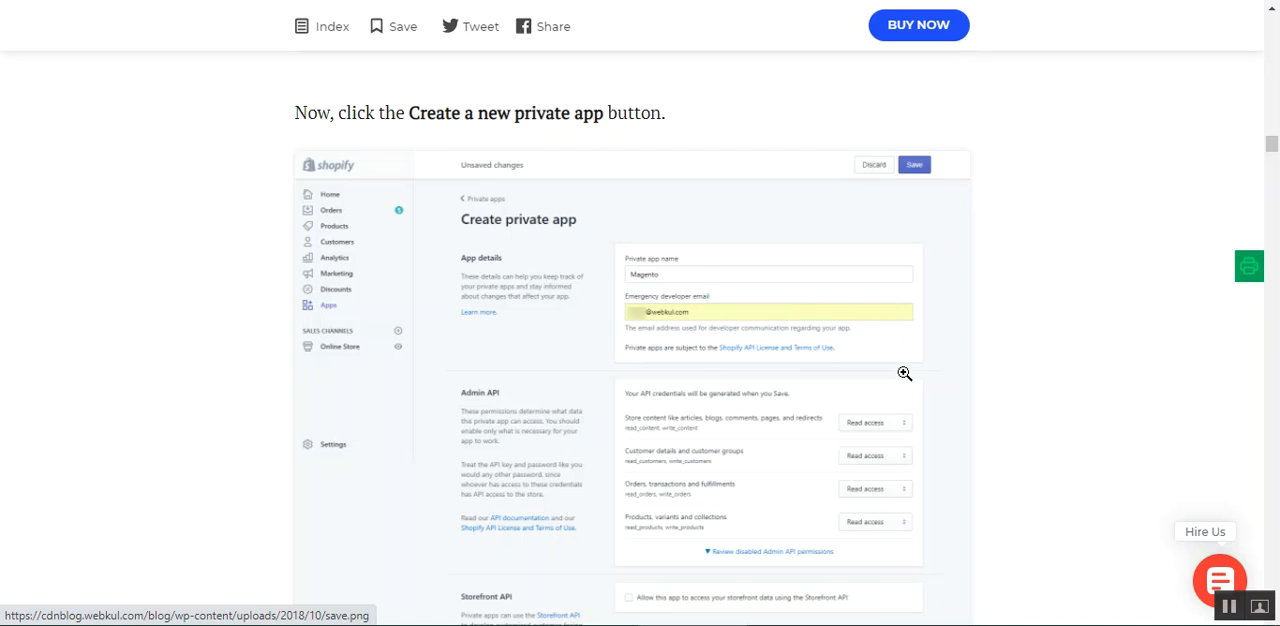
Read the guide's instructions for saving and confirming the private app, and examine where its API key and Password are located.
scroll(767, 450, down, 2)
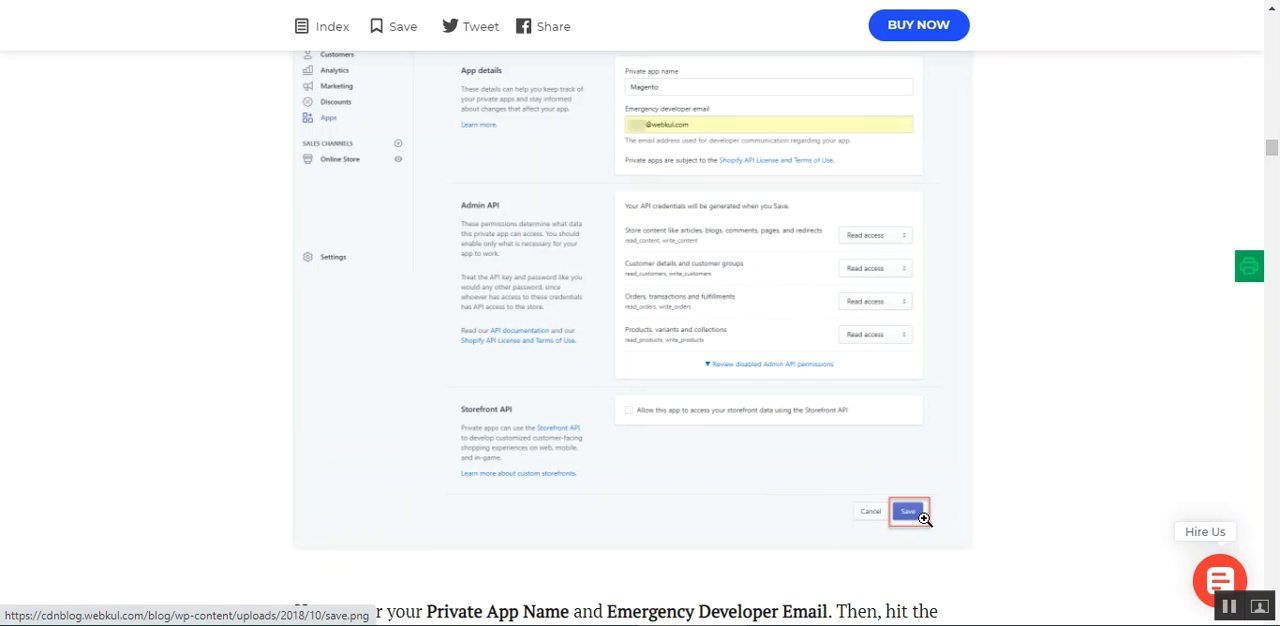
scroll(922, 522, down, 2)
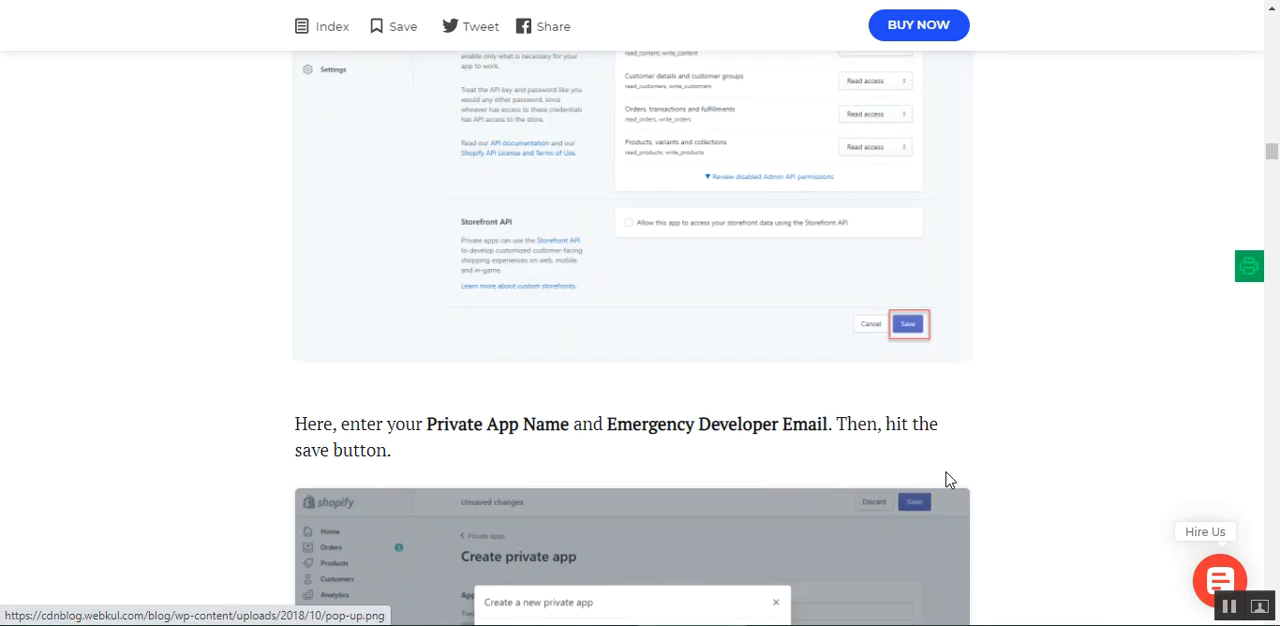
scroll(930, 480, down, 2)
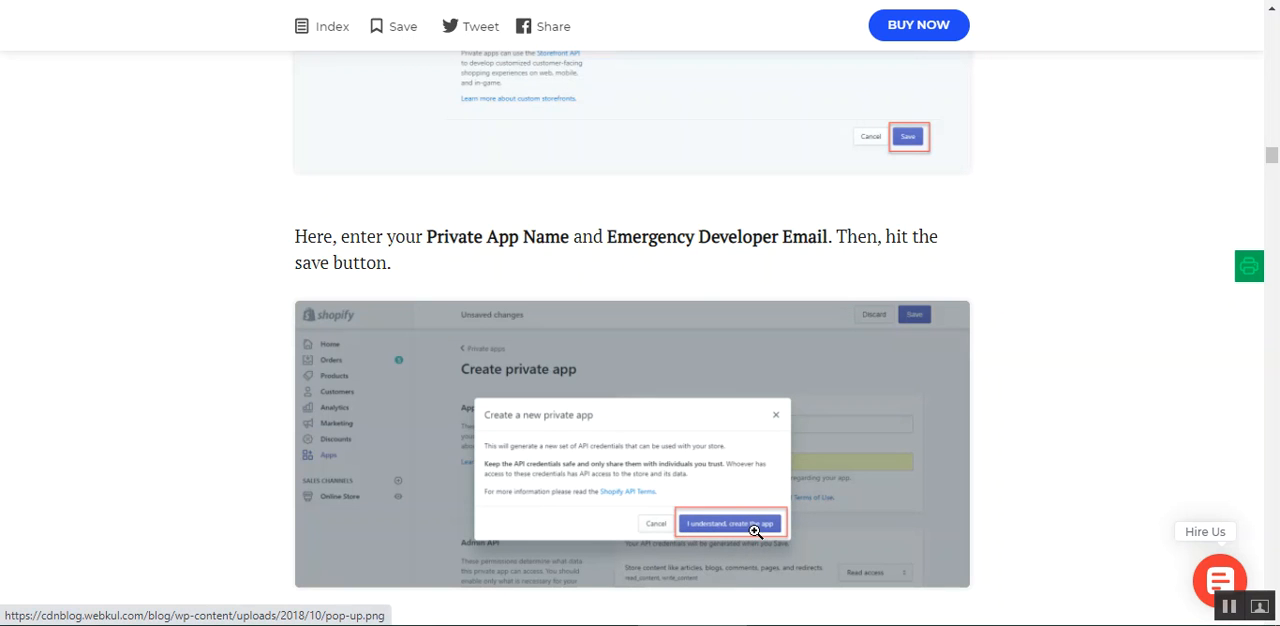
scroll(750, 530, down, 3)
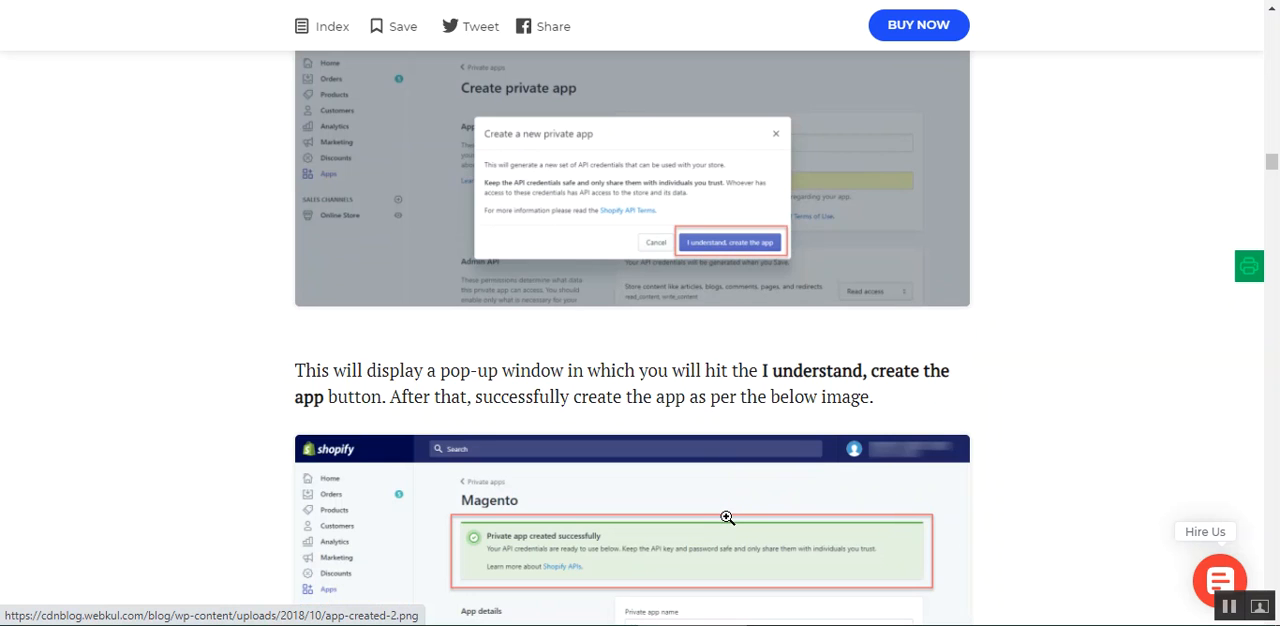
scroll(731, 517, down, 2)
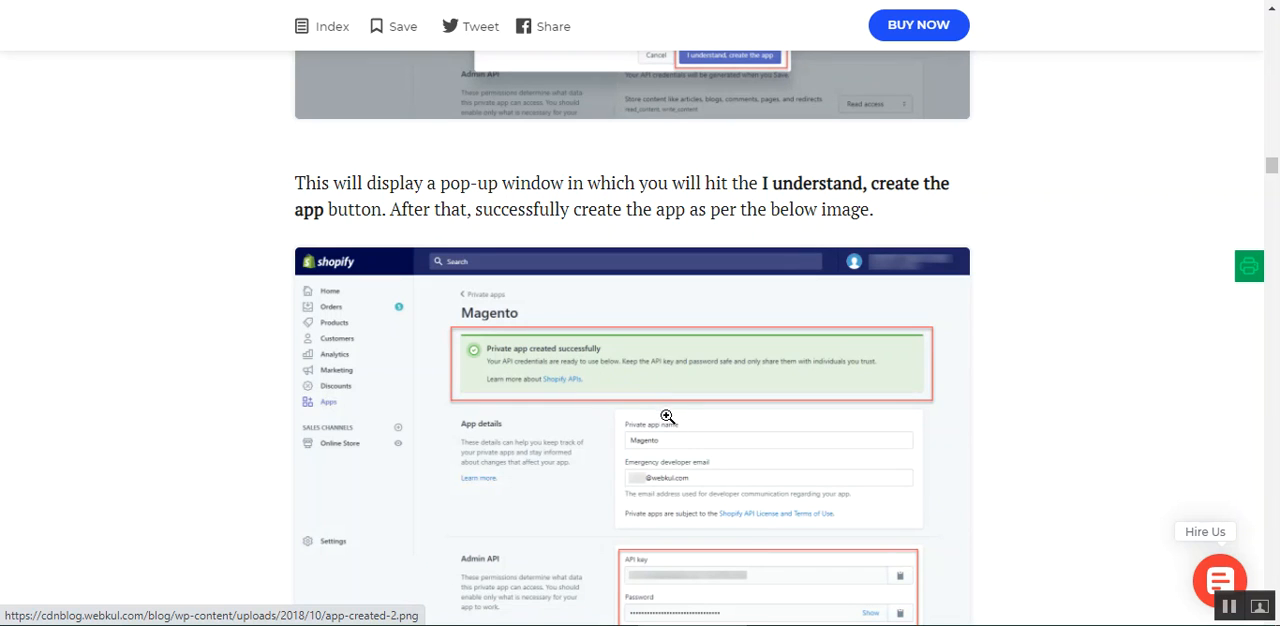
scroll(663, 414, up, 1)
scroll(659, 416, down, 3)
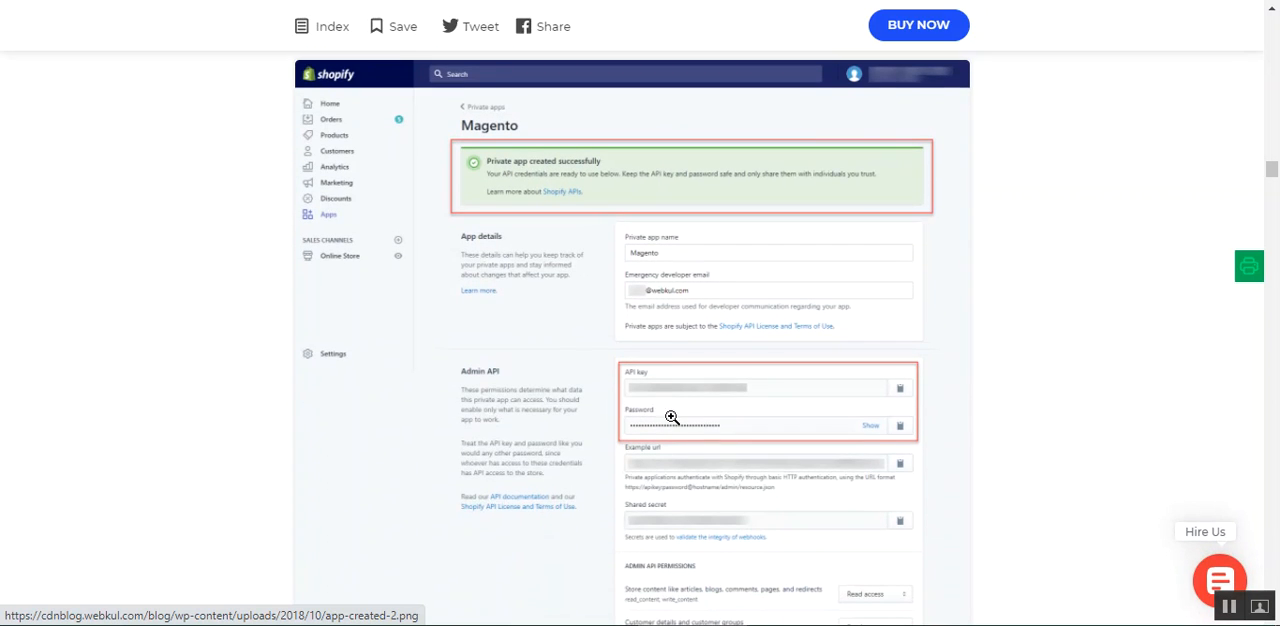